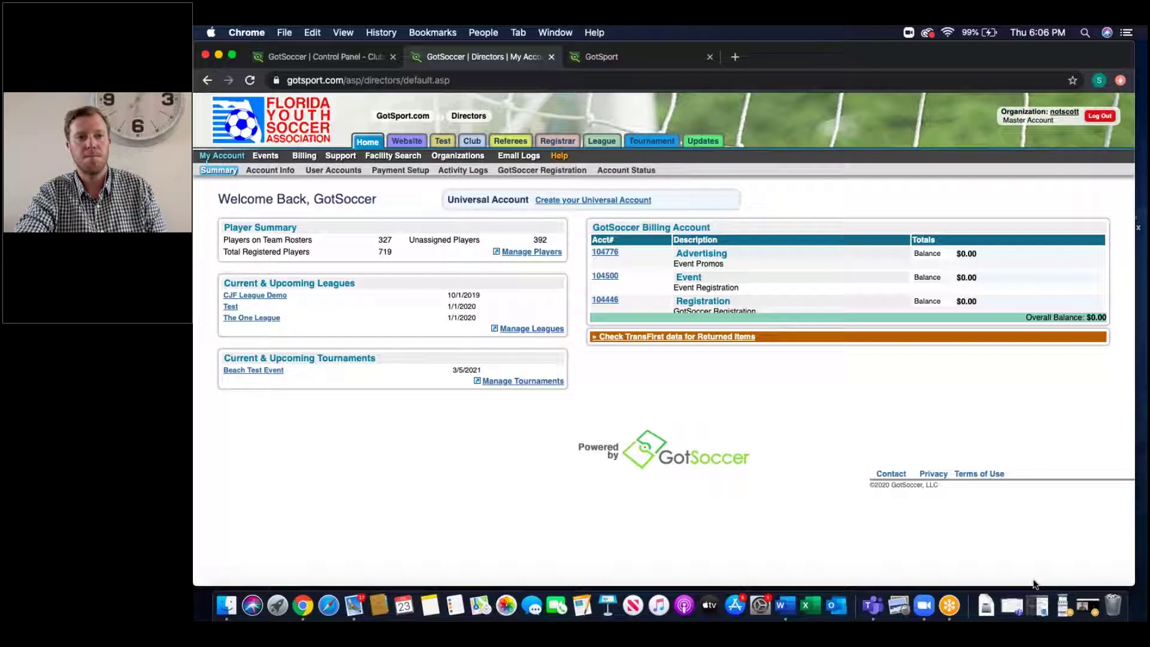
# Step: Open the FYSA guest player form from the club's State Forms and scroll through it
pyautogui.click(472, 141)
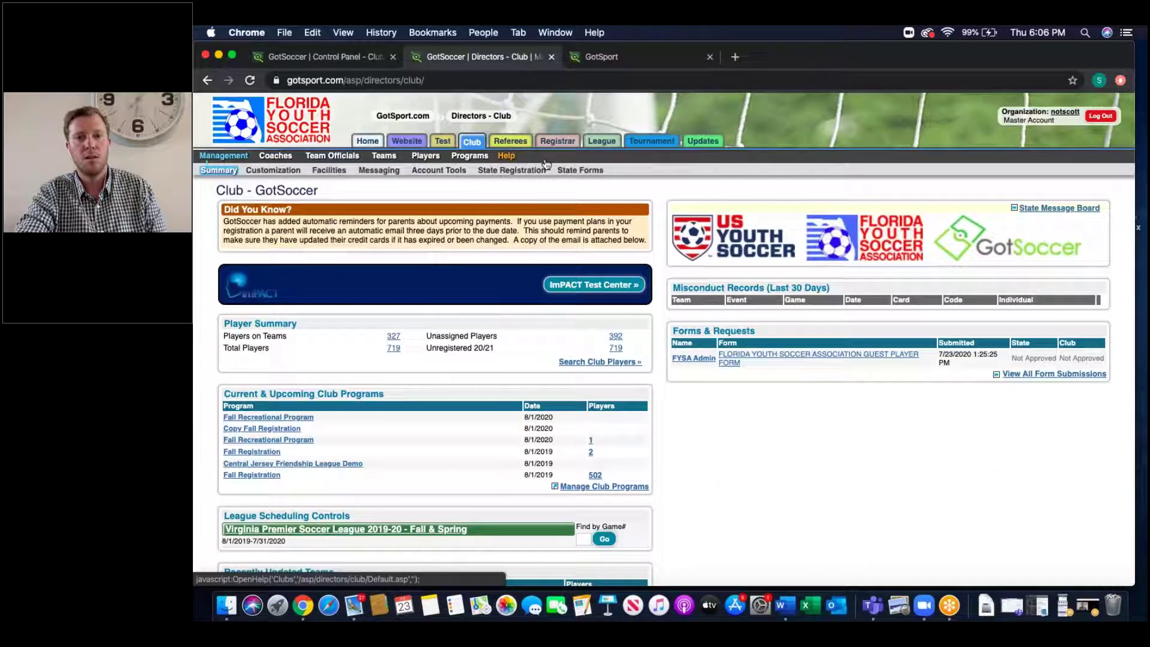
pyautogui.click(563, 171)
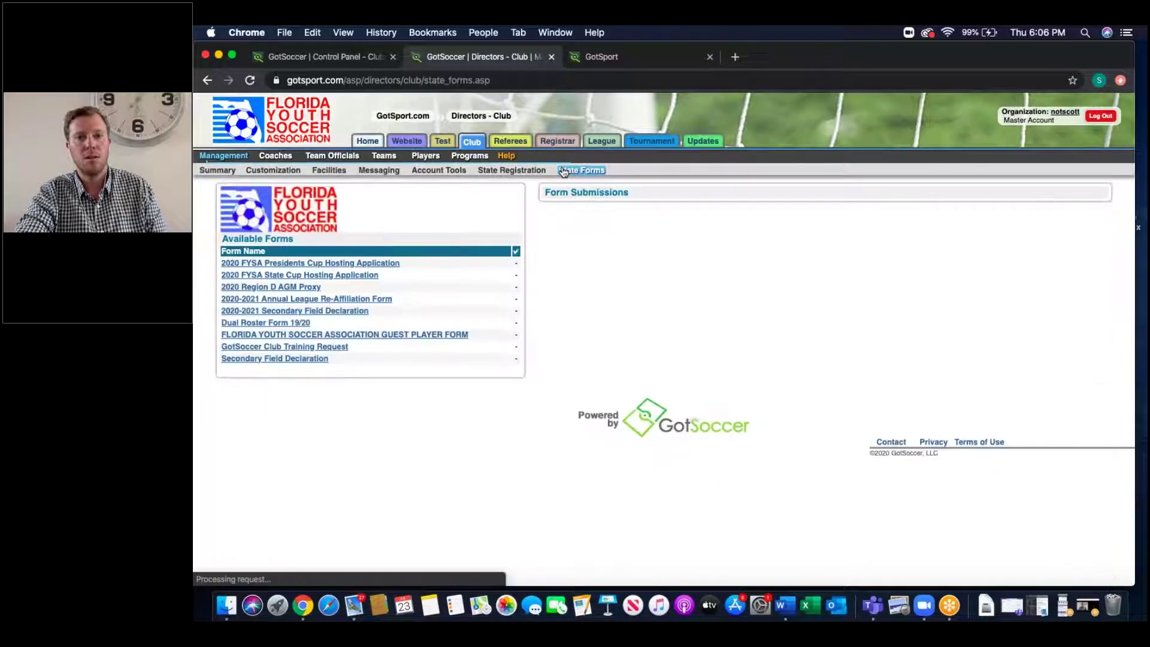
pyautogui.click(424, 337)
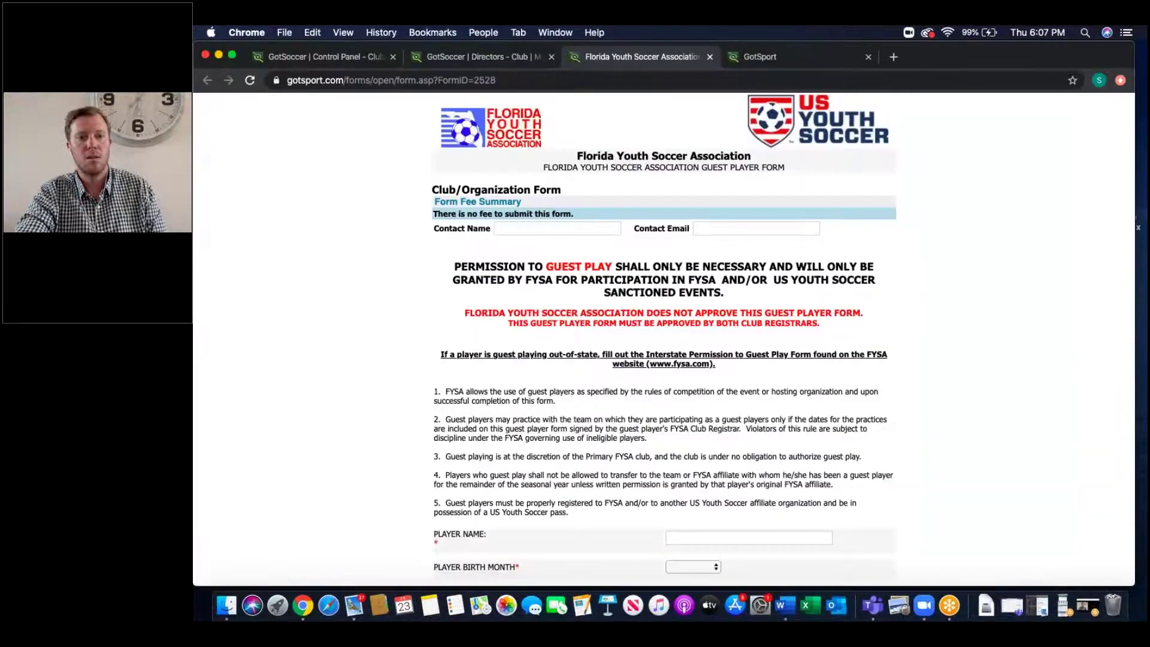
pyautogui.scroll(-5, 516, 353)
pyautogui.scroll(-8, 515, 353)
pyautogui.scroll(-1, 662, 341)
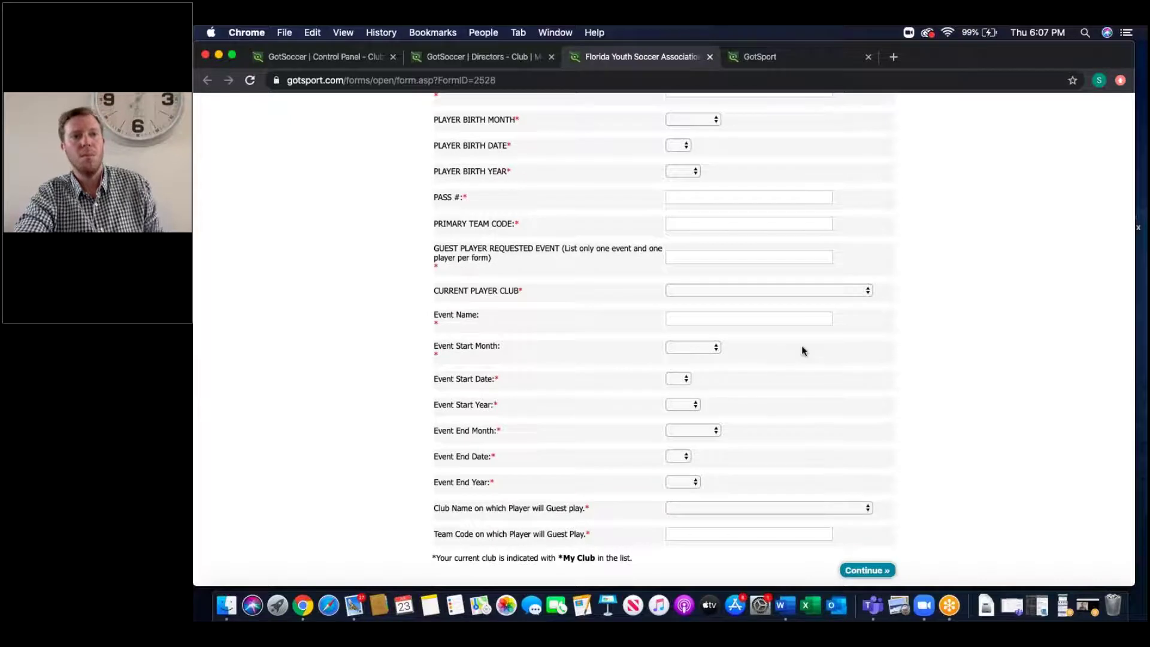
# Step: Check the current player clubs dropdown, then close the form tab and return to Club
pyautogui.click(755, 295)
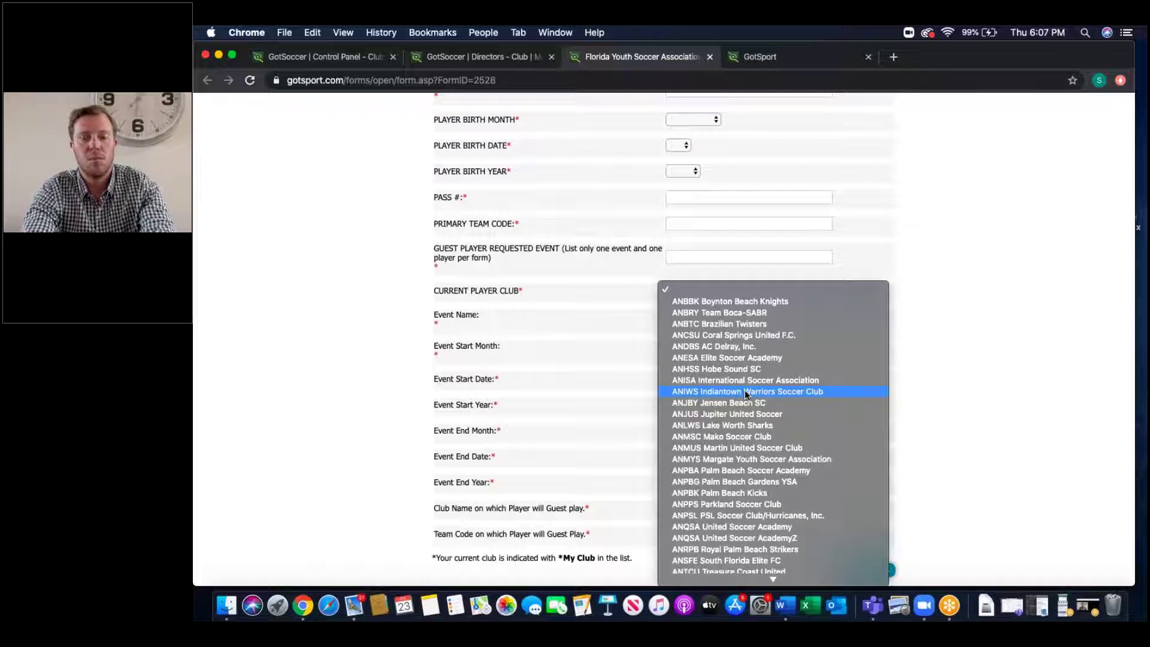
pyautogui.click(611, 349)
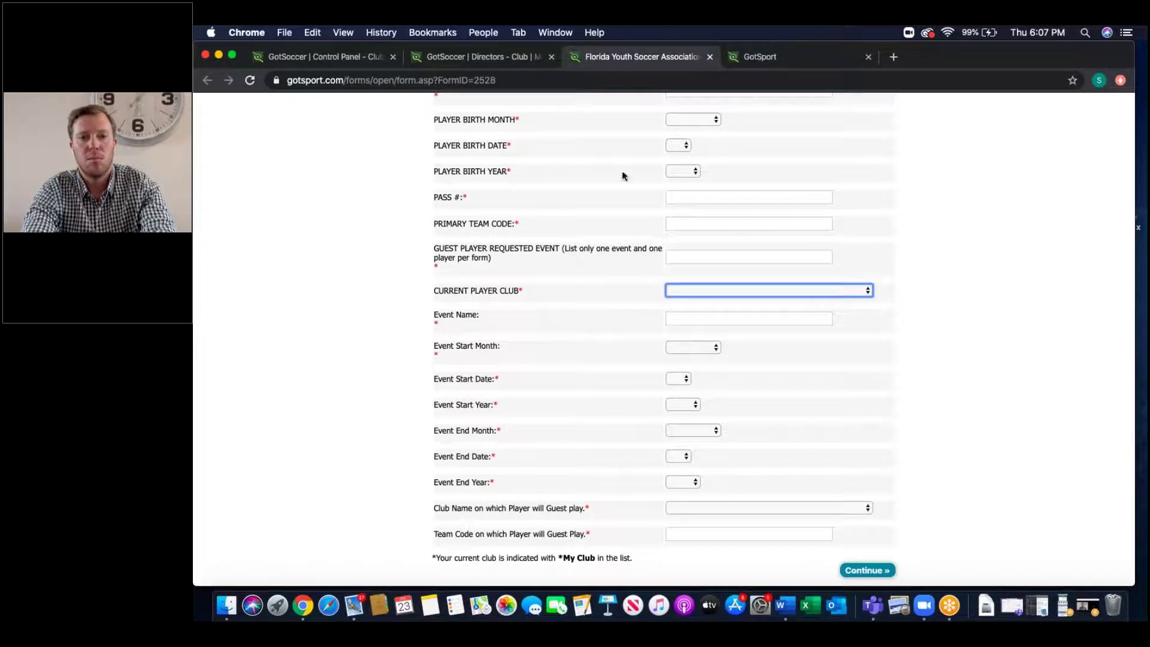
pyautogui.click(709, 57)
pyautogui.click(472, 143)
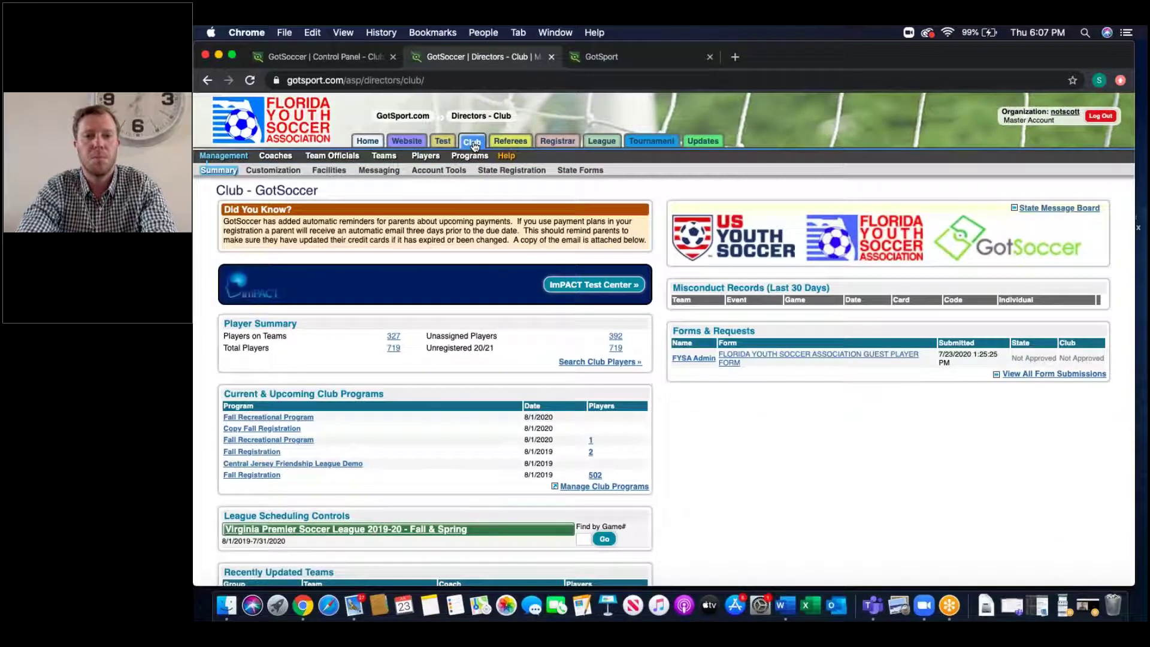
# Step: Approve the guest player form submission for the current club and confirm with OK
pyautogui.moveTo(670, 329); pyautogui.dragTo(1098, 397)
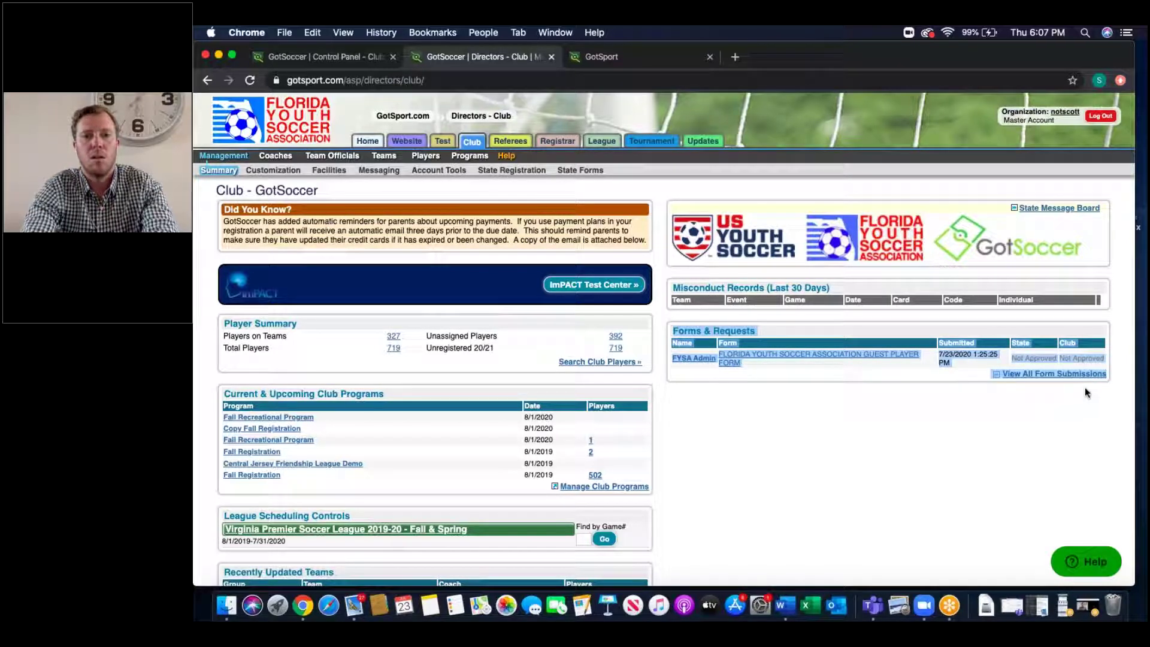
pyautogui.click(755, 358)
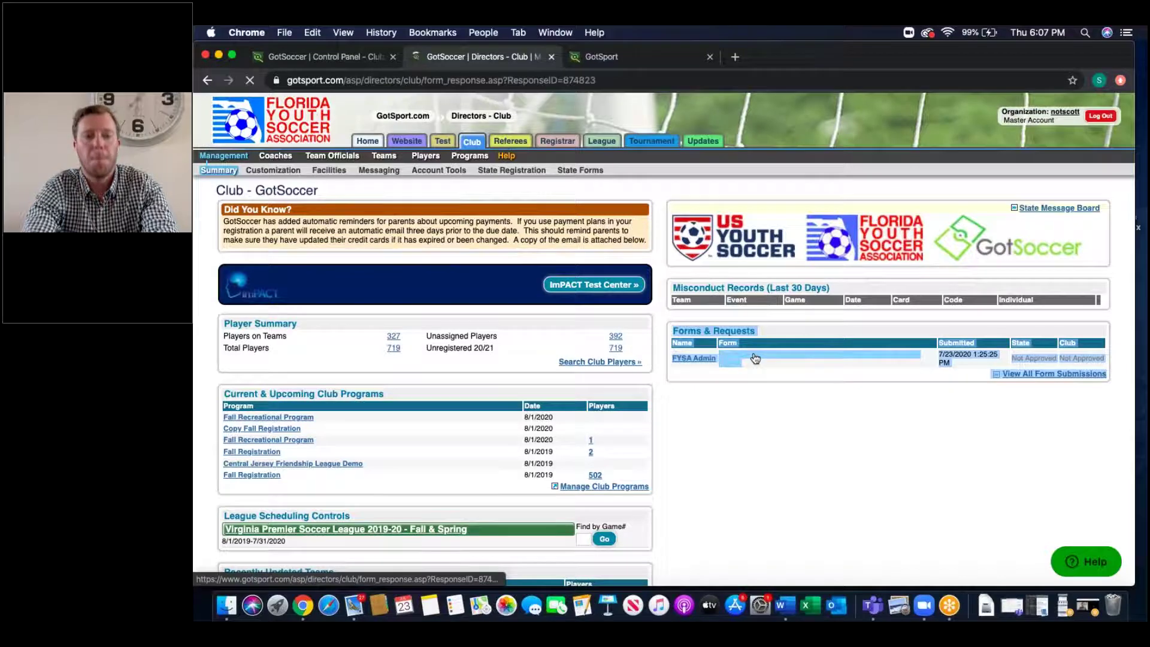
pyautogui.click(789, 461)
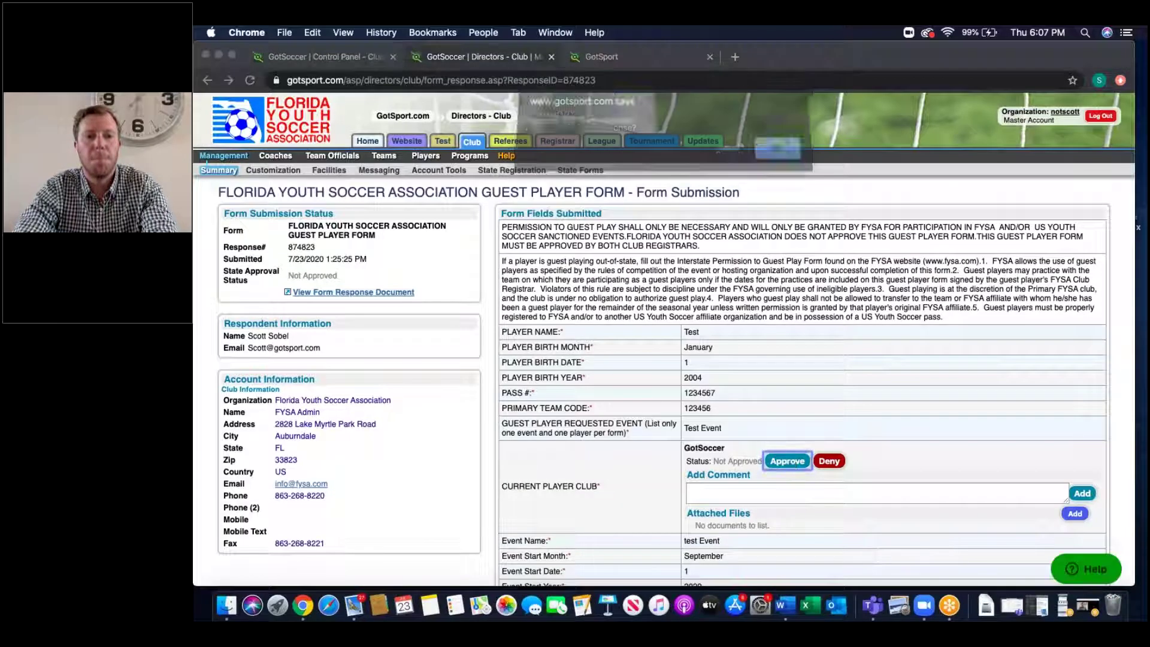
pyautogui.click(783, 157)
# Step: Check the guest-play club name on the approved form, then return to the club summary
pyautogui.scroll(-5, 743, 256)
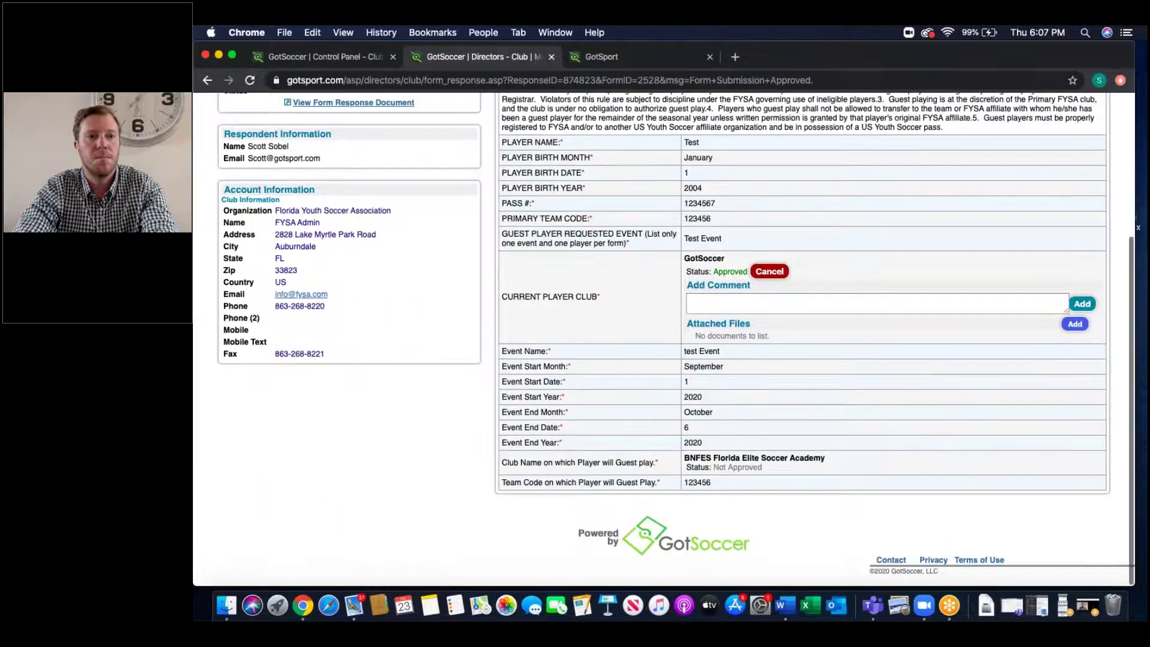
pyautogui.moveTo(825, 469); pyautogui.dragTo(684, 466)
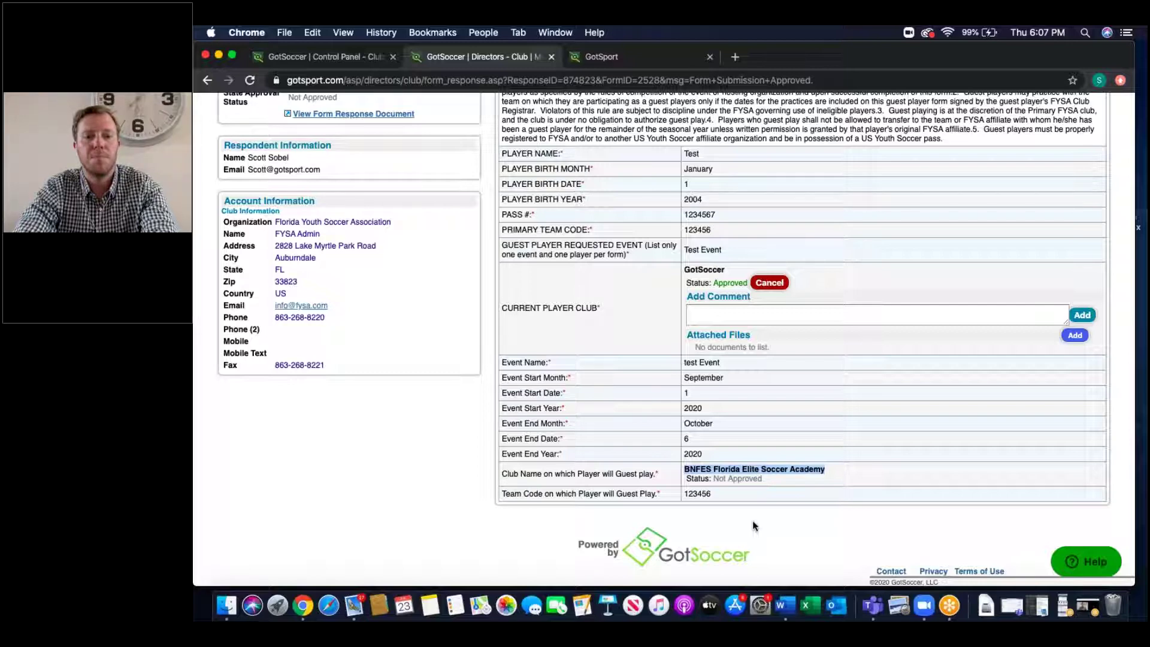
pyautogui.scroll(5, 753, 525)
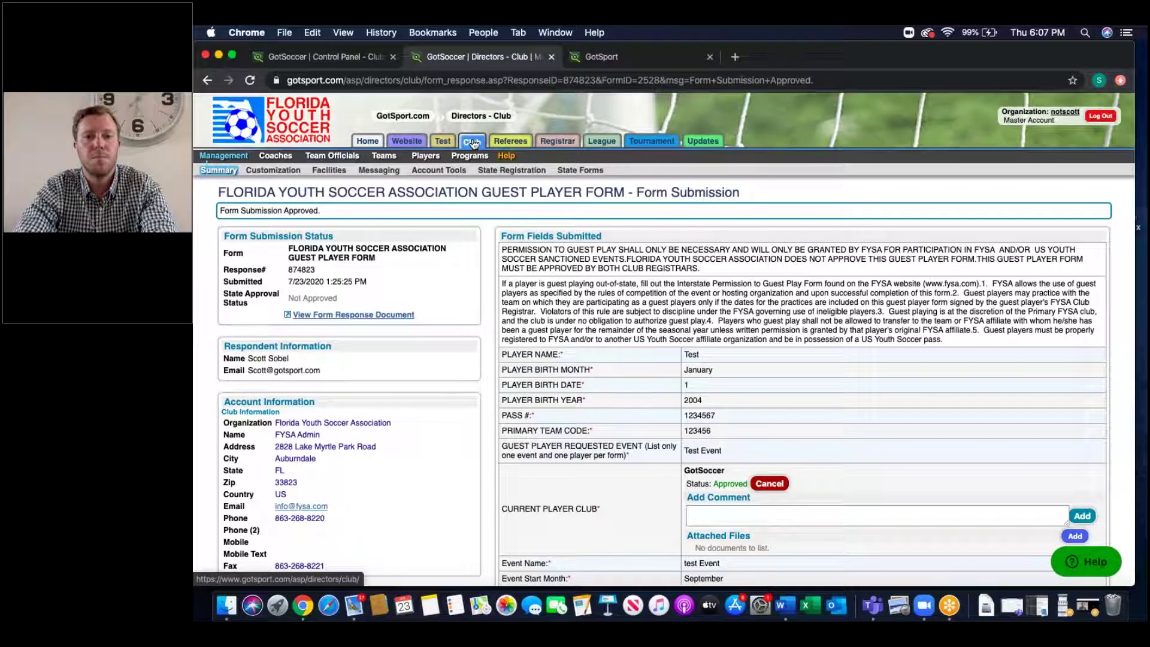
pyautogui.click(472, 143)
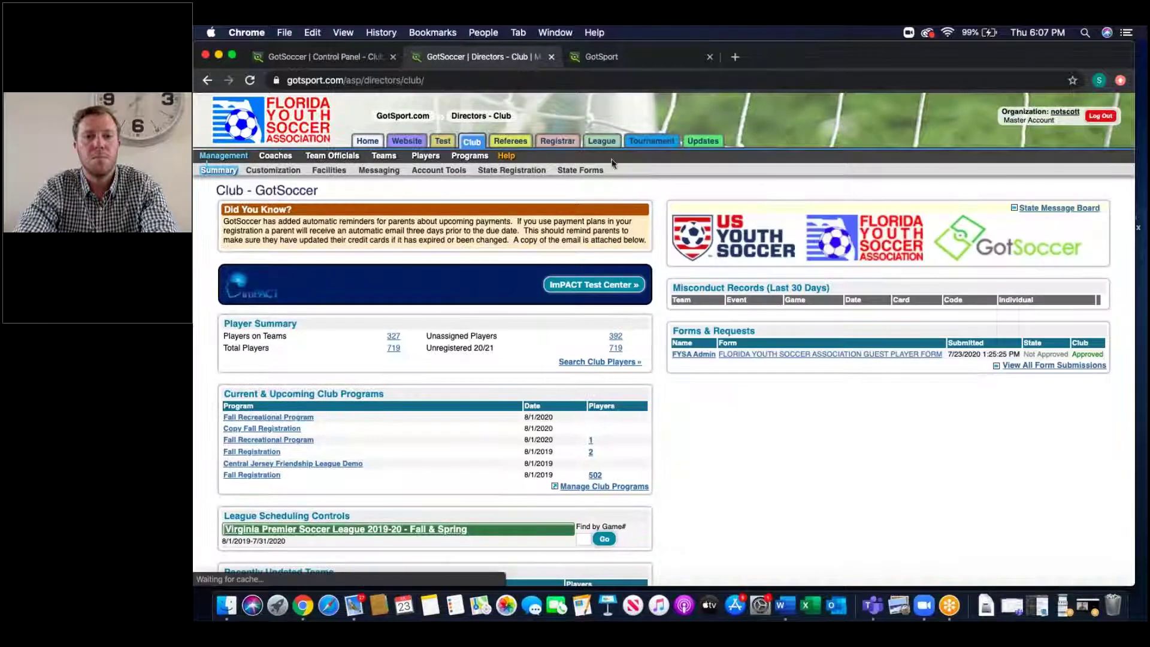
# Step: Glance at State Forms, go back to the Forms & Requests box, then switch to GotSport
pyautogui.click(591, 172)
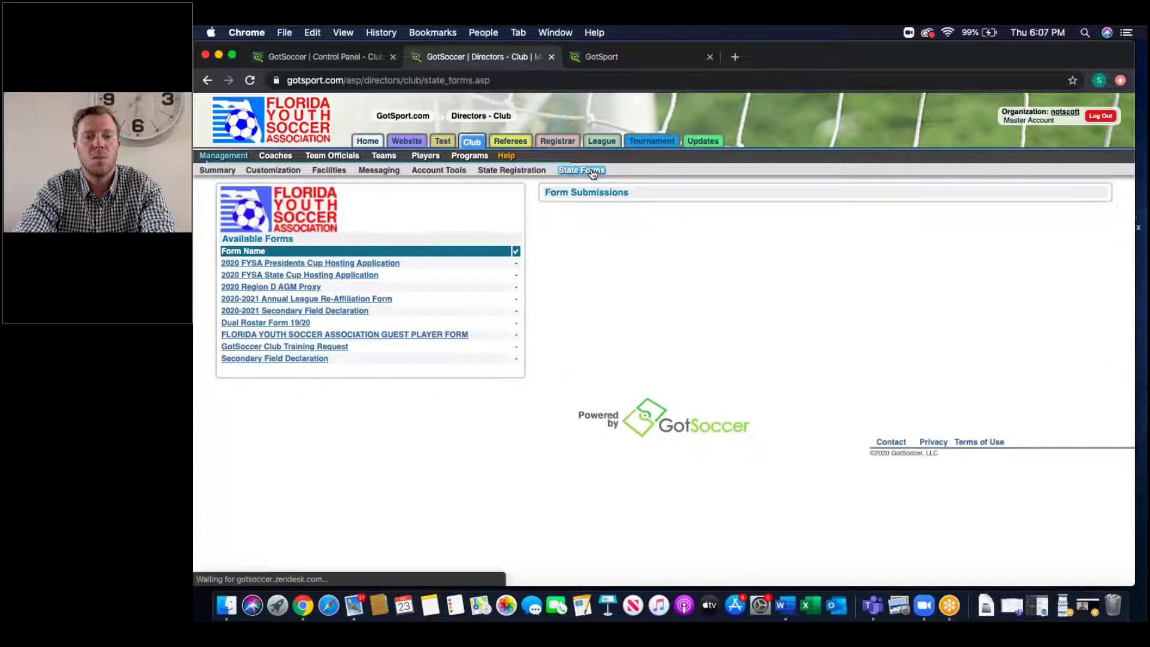
pyautogui.click(205, 79)
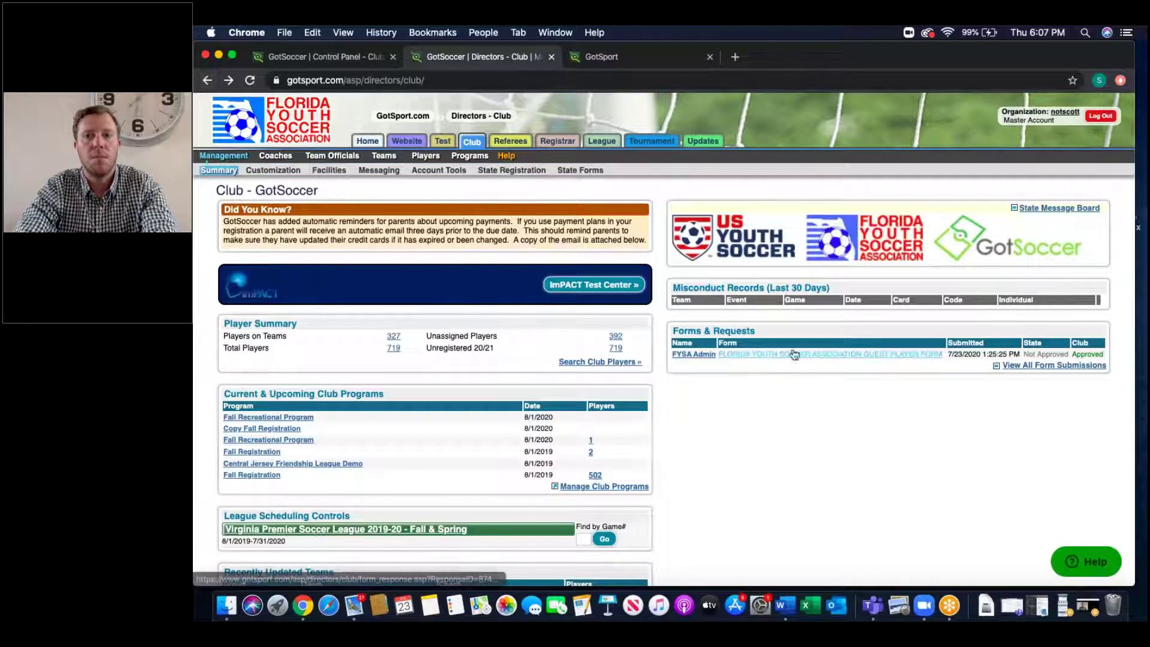
pyautogui.moveTo(672, 330); pyautogui.dragTo(1117, 383)
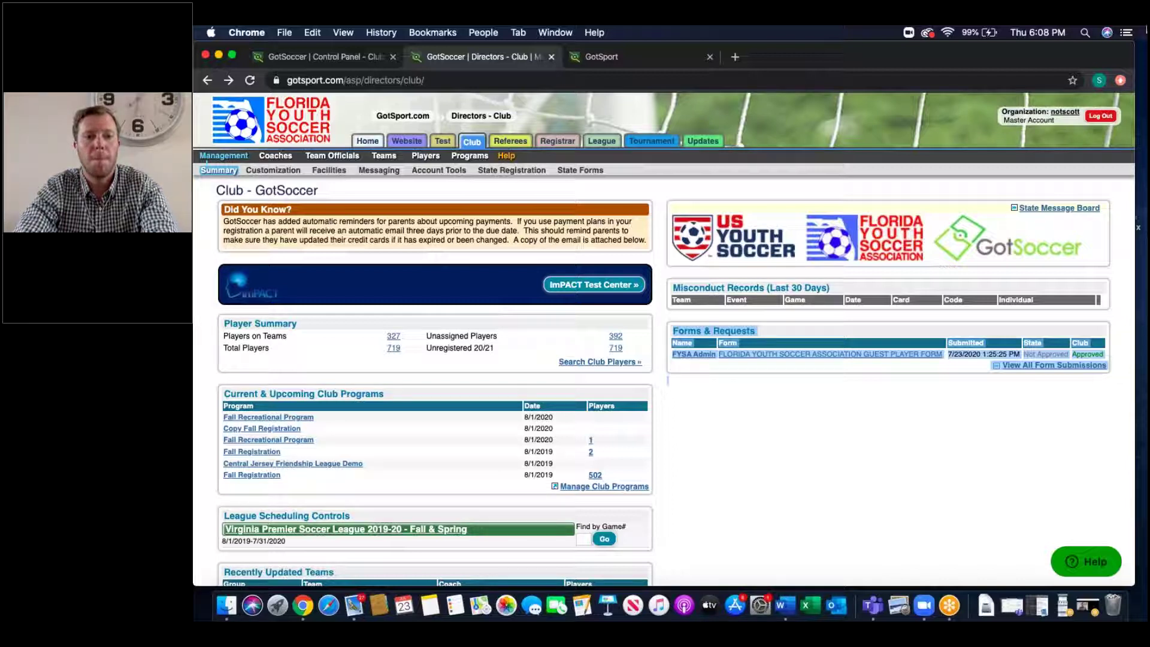
pyautogui.click(624, 57)
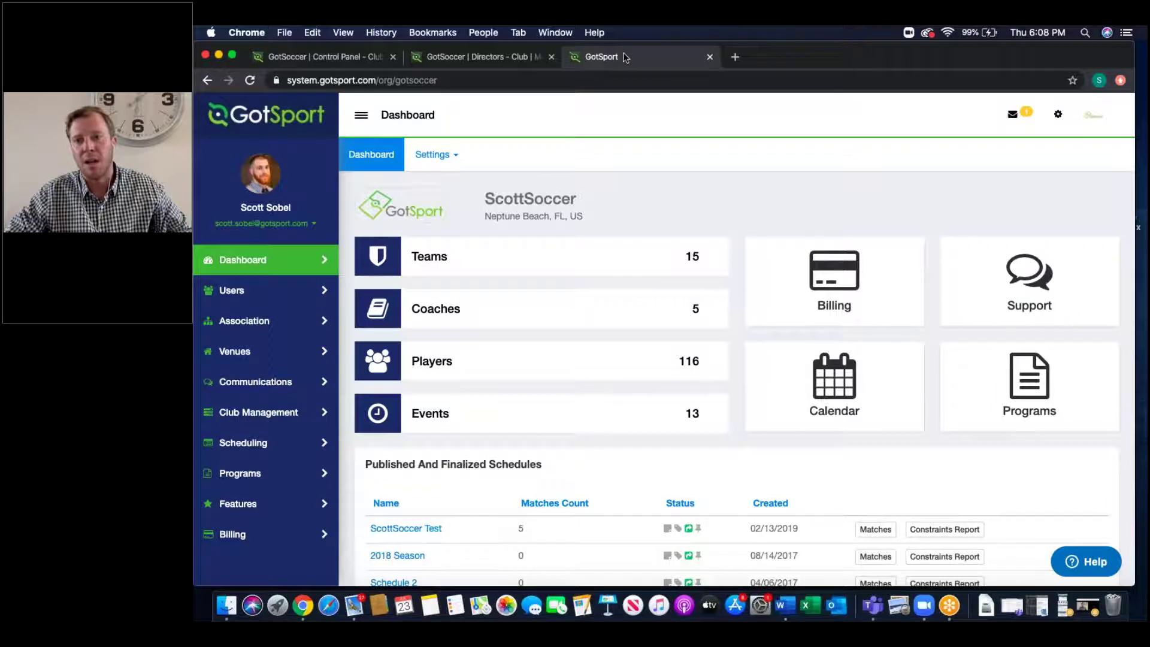
# Step: Switch back to the GotSoccer | Directors - Club tab
pyautogui.click(513, 66)
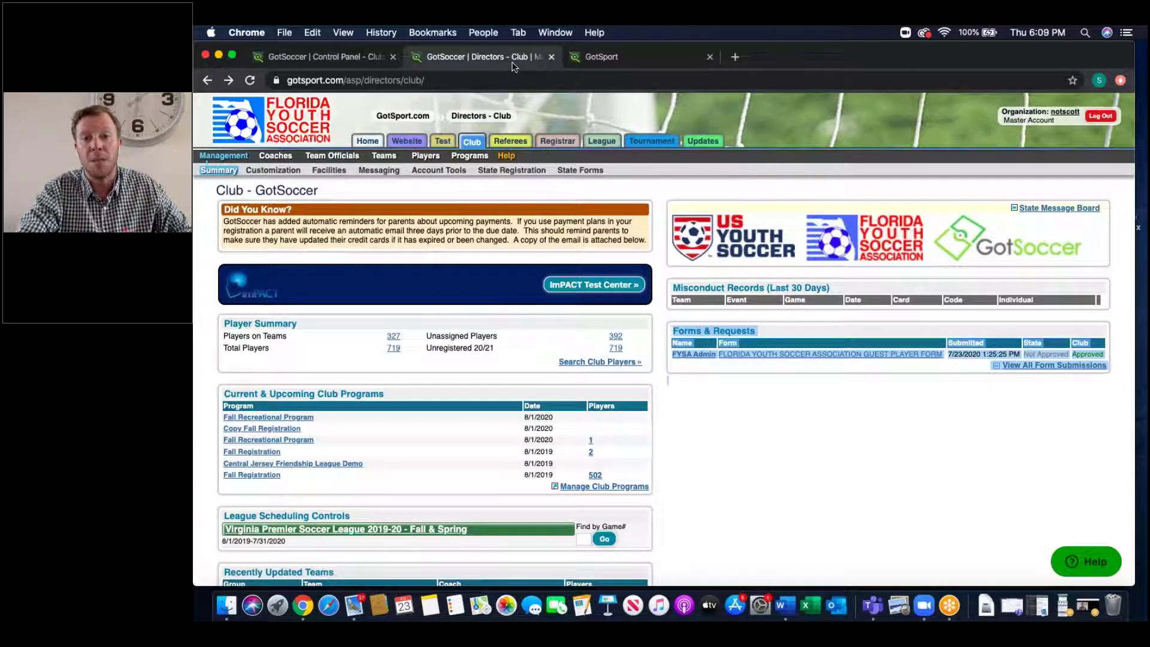
# Step: Reopen the club-approved guest player submission, go back, and switch to the GotSport dashboard
pyautogui.click(787, 359)
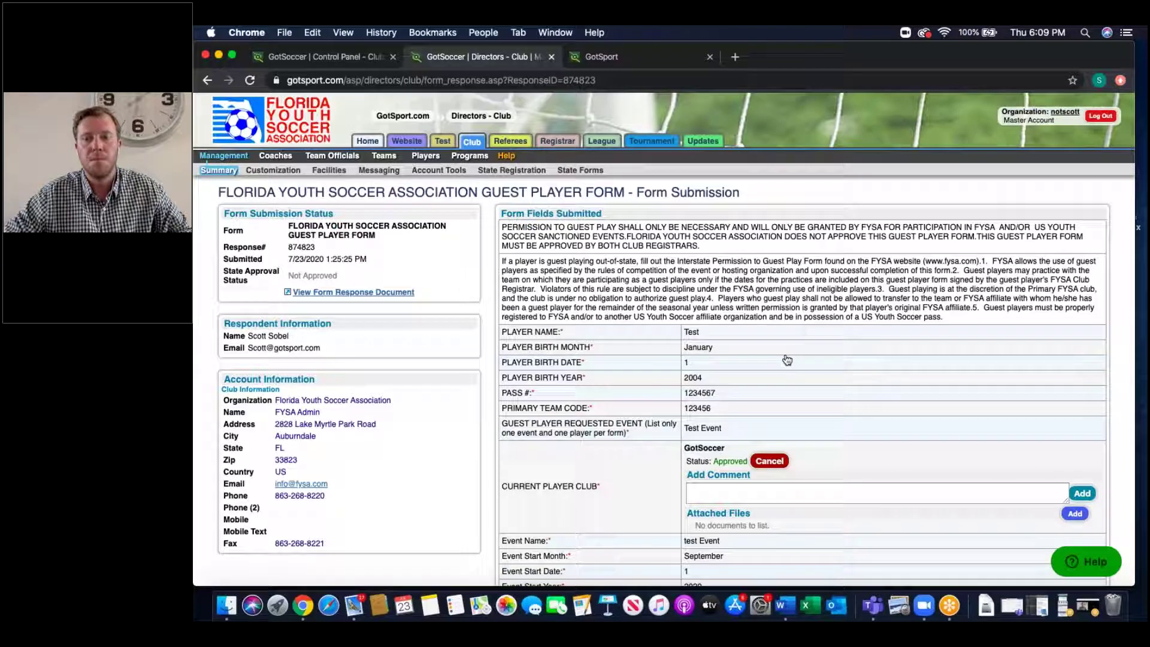
pyautogui.click(207, 80)
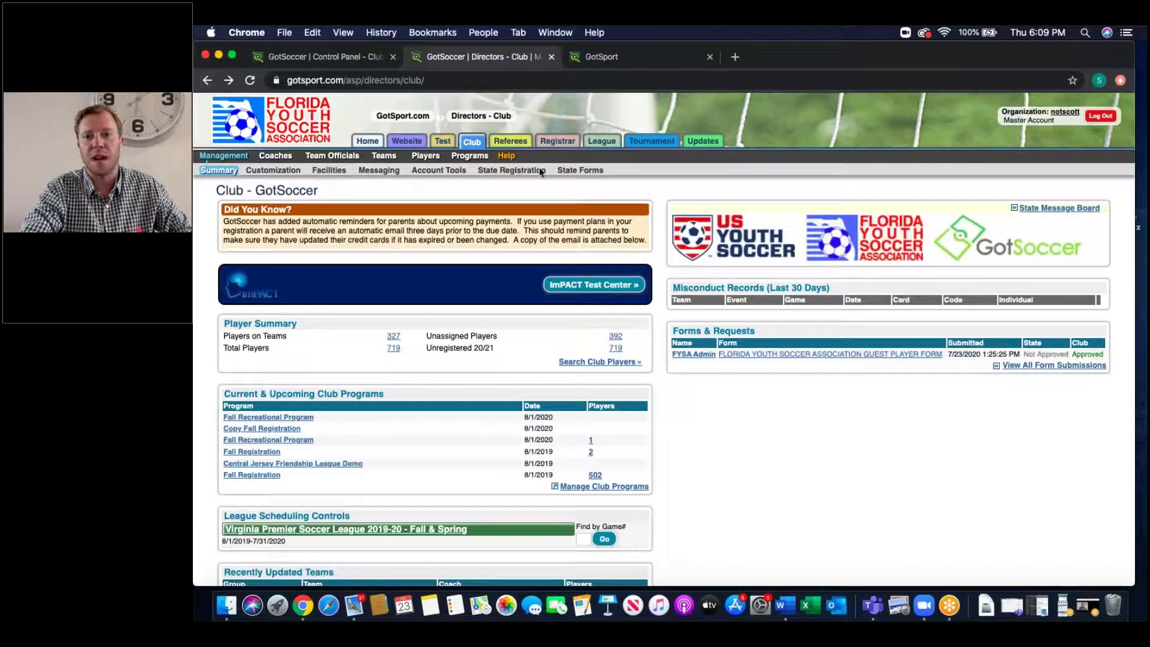
pyautogui.click(608, 58)
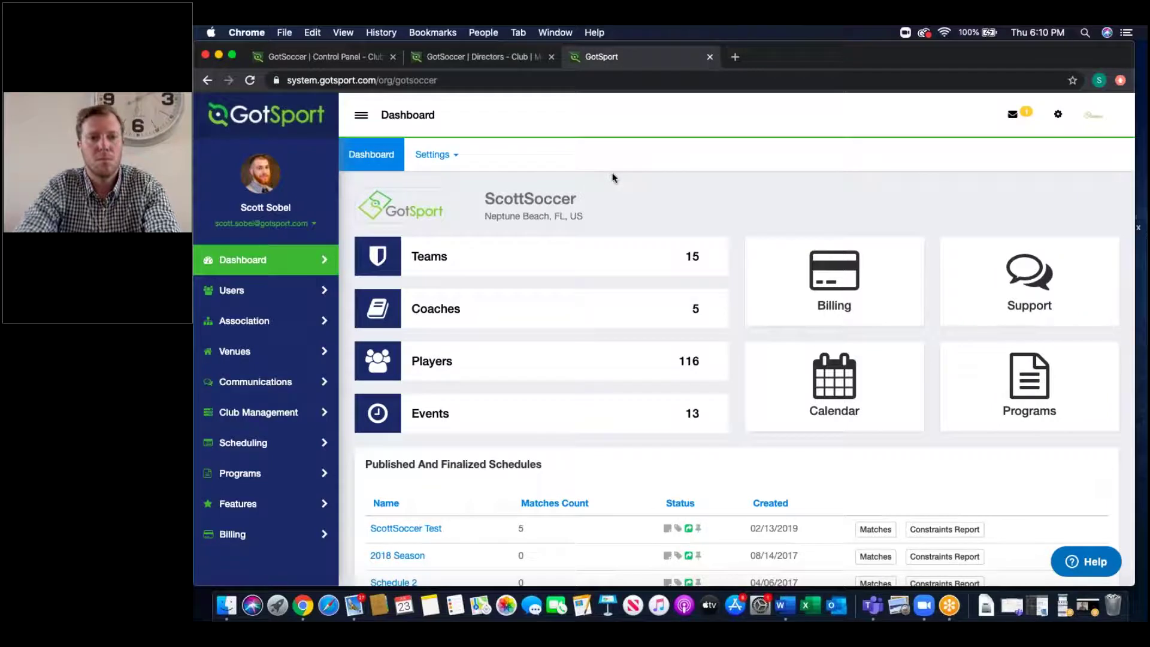
pyautogui.moveTo(1135, 586); pyautogui.dragTo(616, 564)
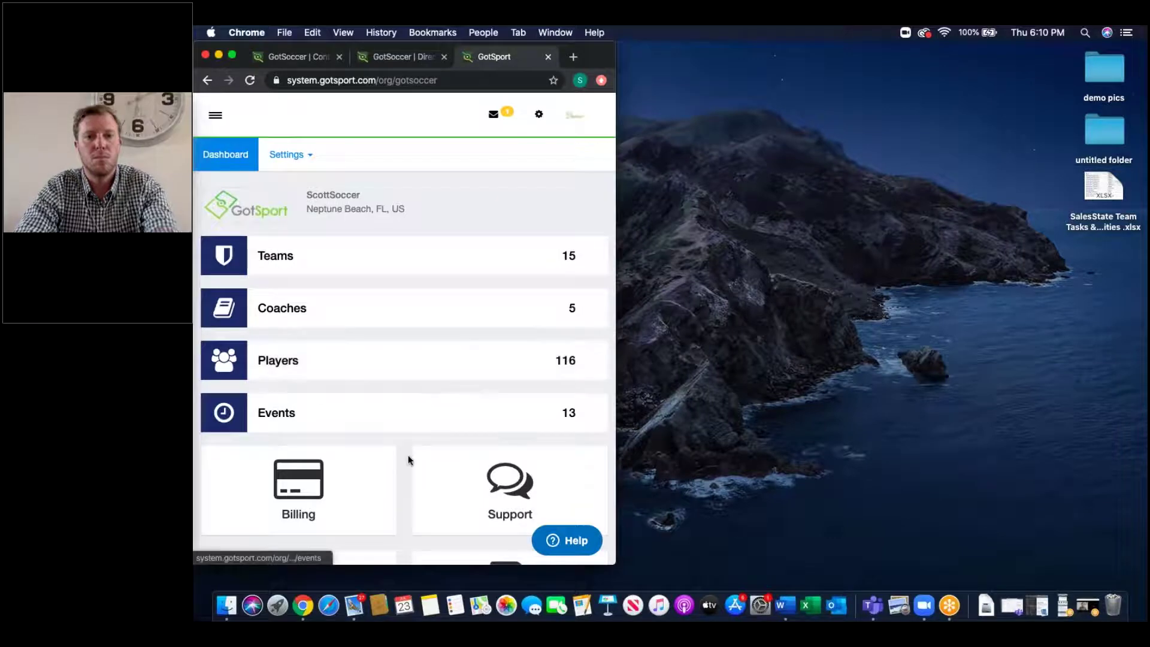
pyautogui.scroll(-5, 407, 449)
pyautogui.scroll(5, 408, 449)
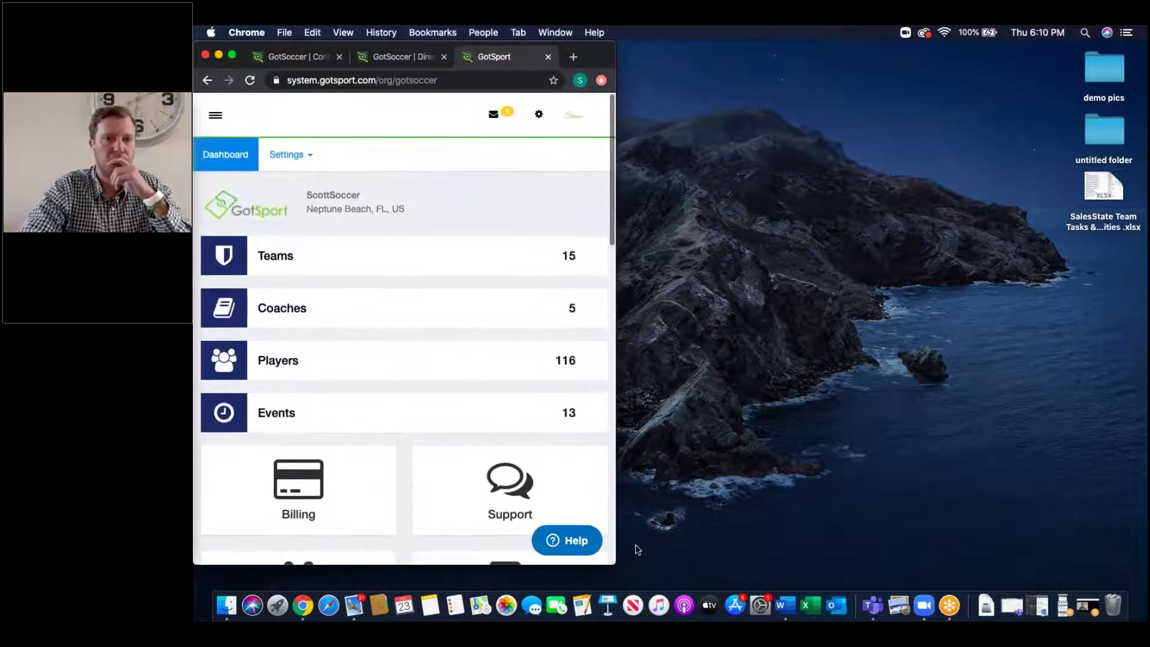
pyautogui.moveTo(620, 563); pyautogui.dragTo(1131, 587)
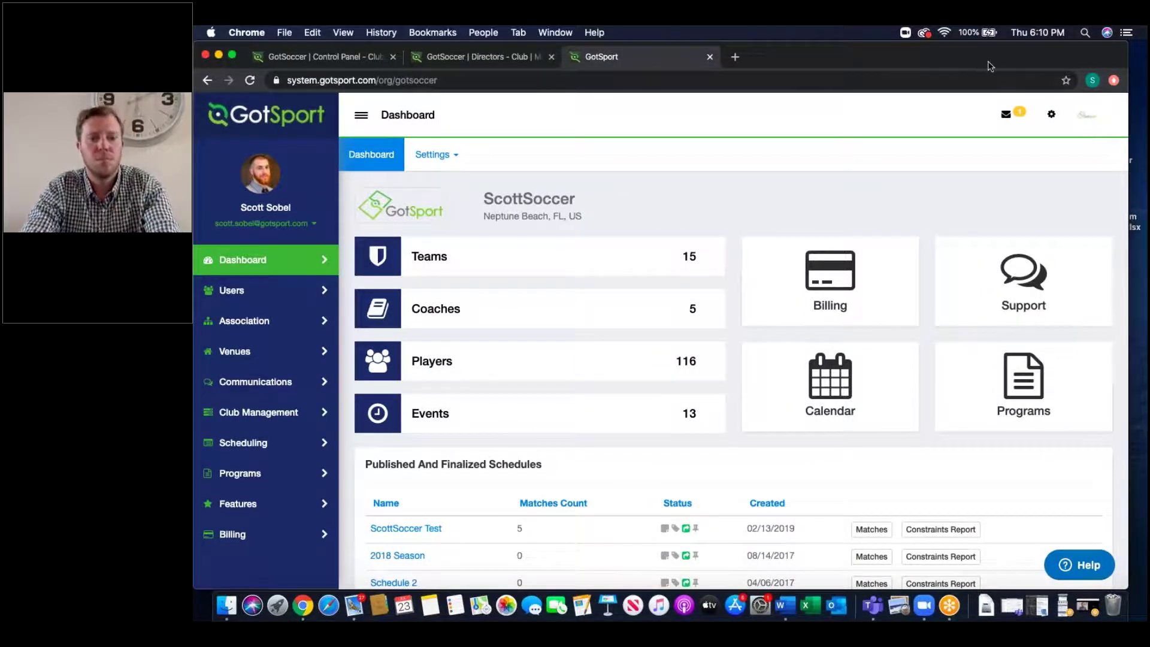
pyautogui.moveTo(989, 62); pyautogui.dragTo(991, 60)
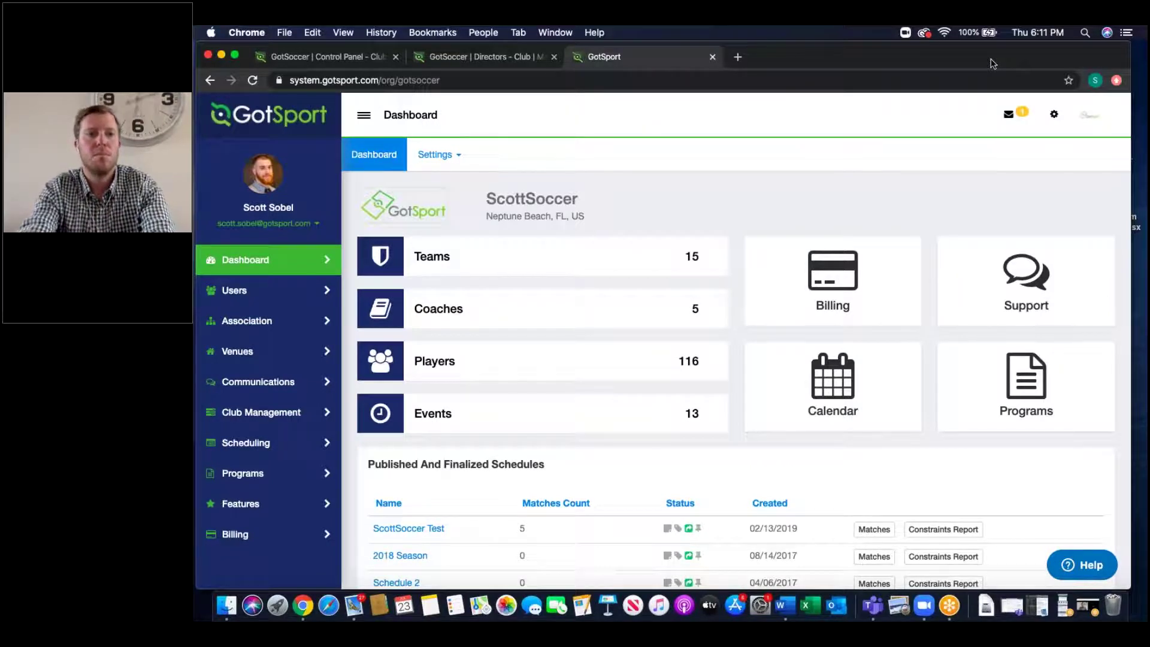
pyautogui.click(1096, 118)
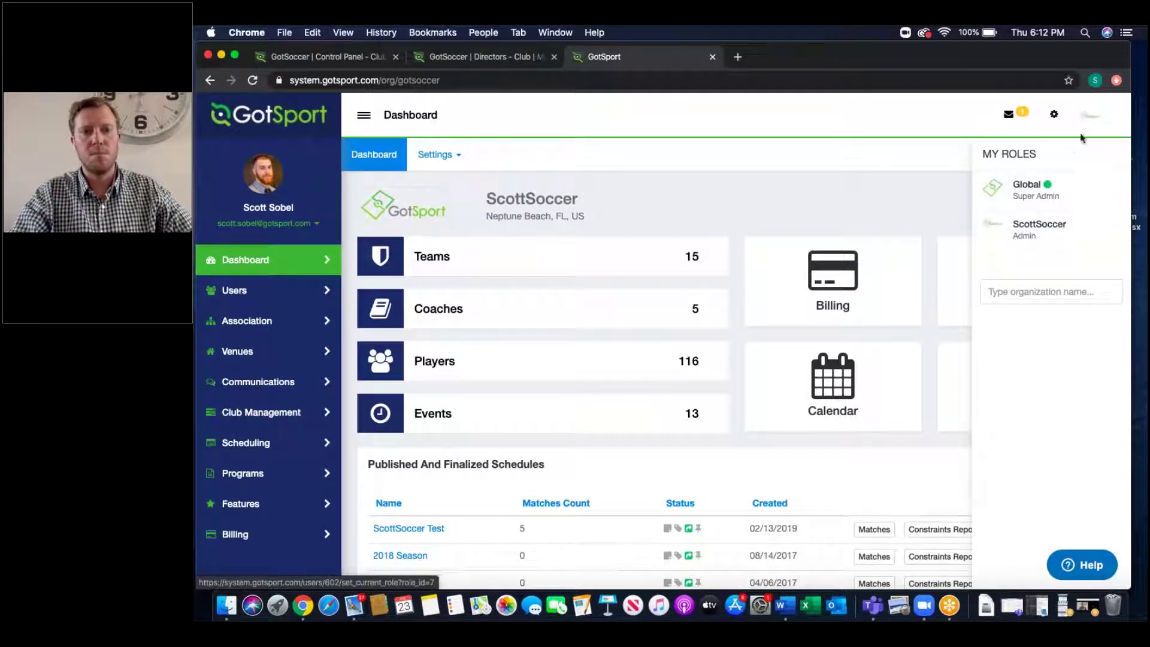
# Step: Dismiss the My Roles panel to reveal the ScottSoccer dashboard tiles
pyautogui.click(1092, 120)
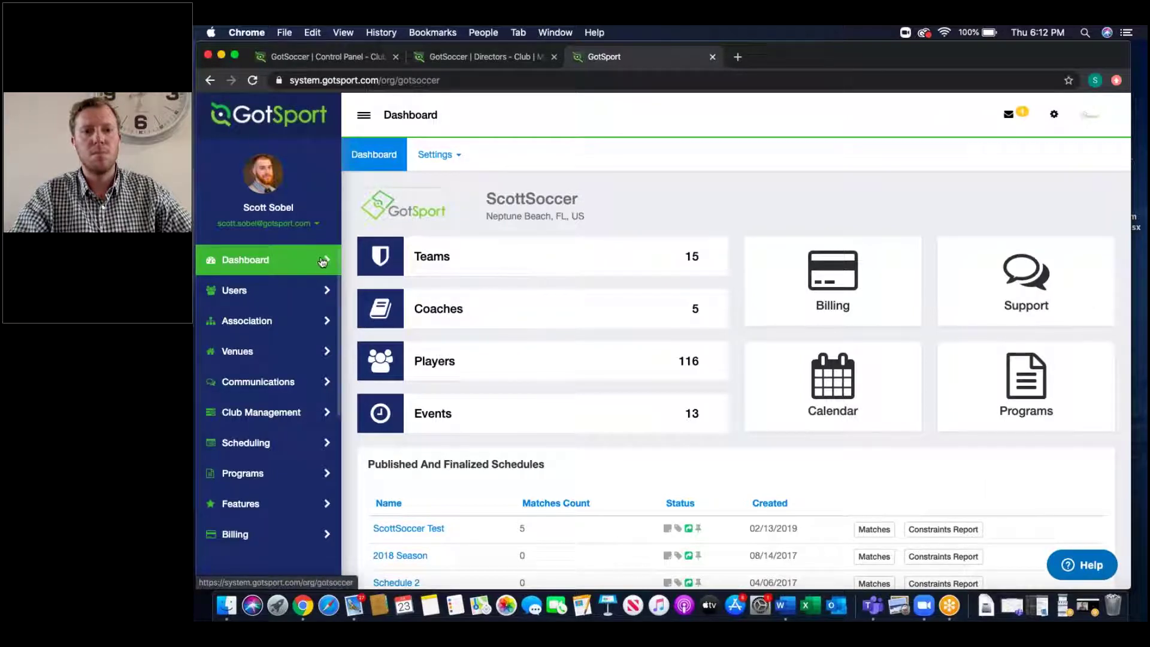
# Step: Go to your Profile dashboard and scroll to the Role and Requirements tables
pyautogui.click(289, 226)
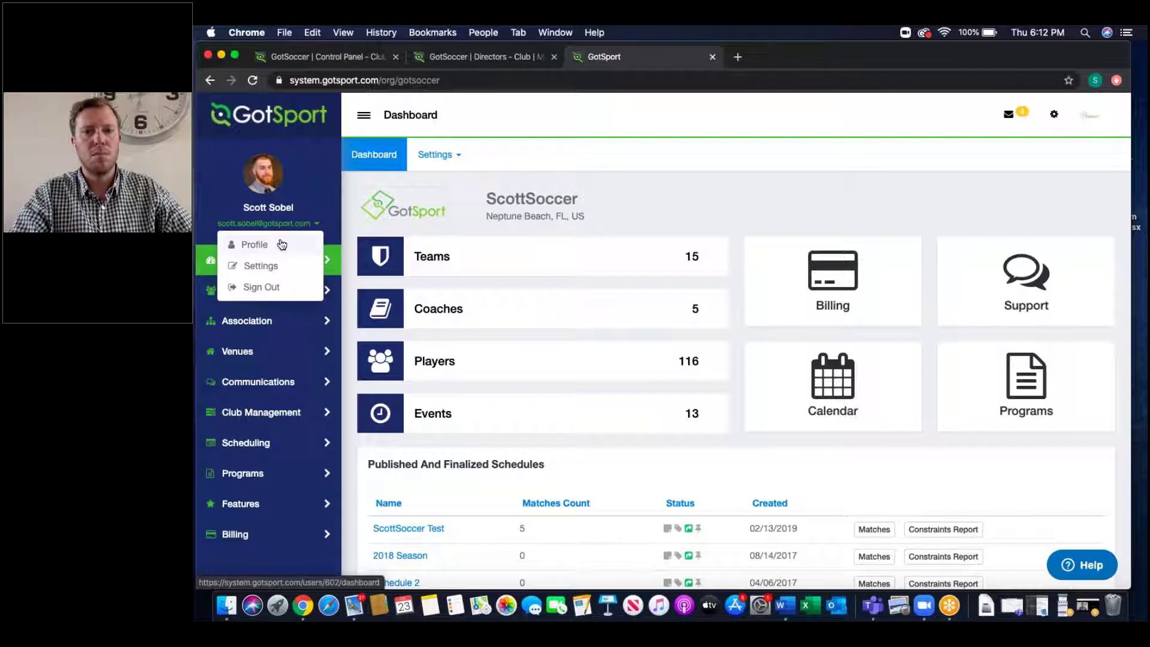
pyautogui.click(276, 245)
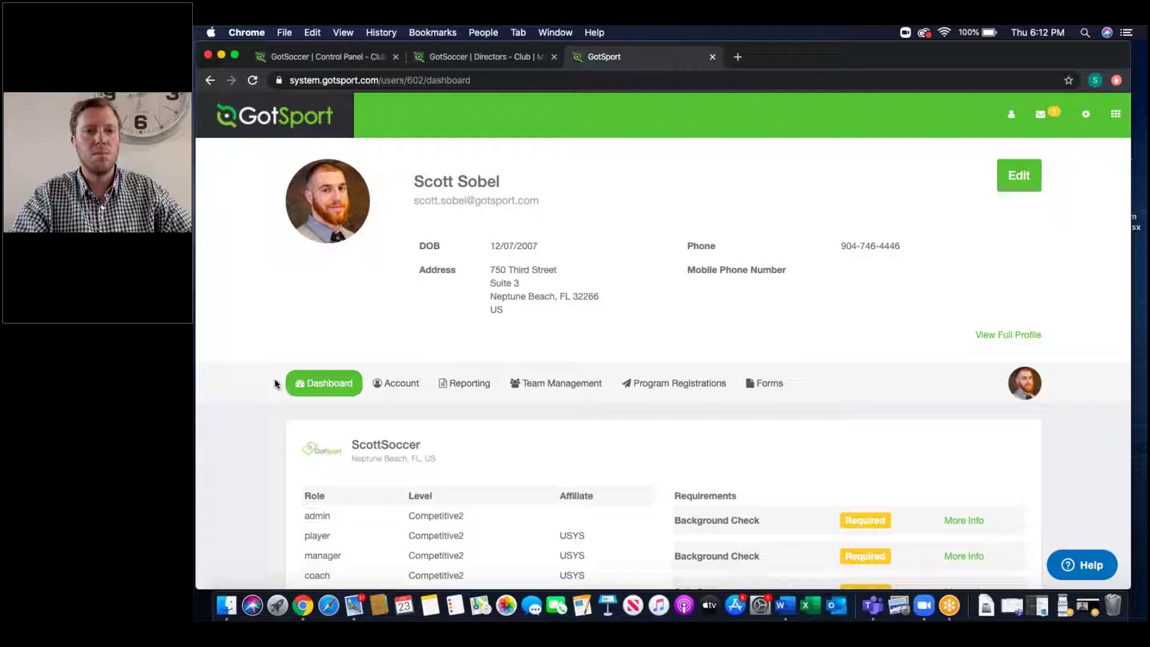
pyautogui.scroll(-3, 328, 496)
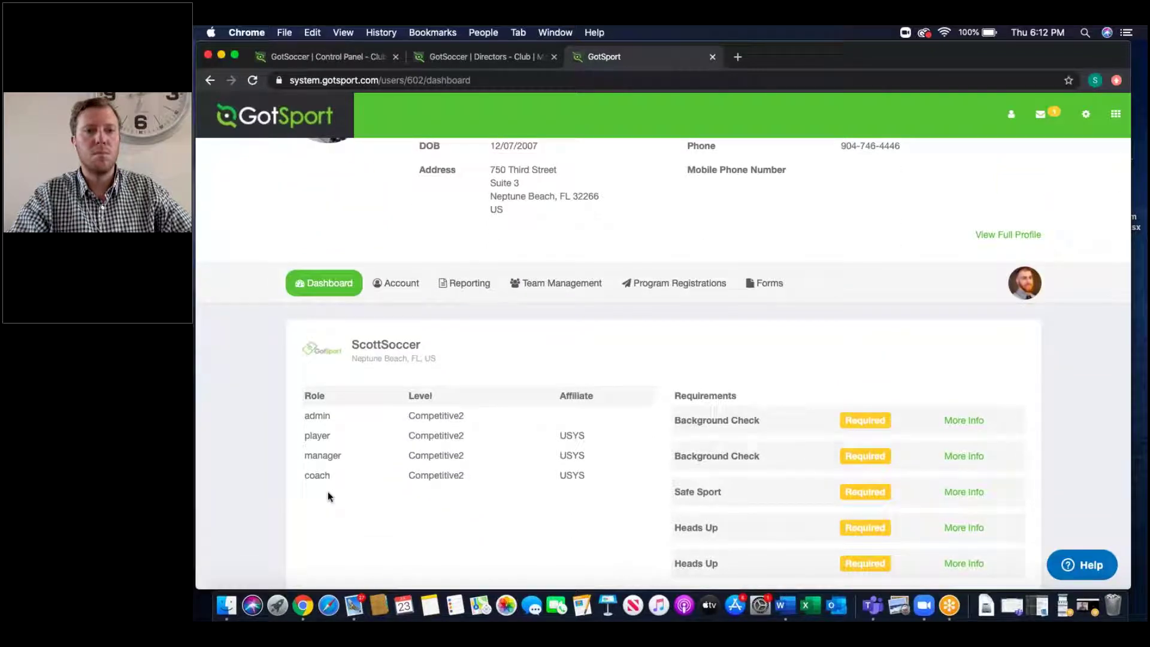
pyautogui.doubleClick(315, 395)
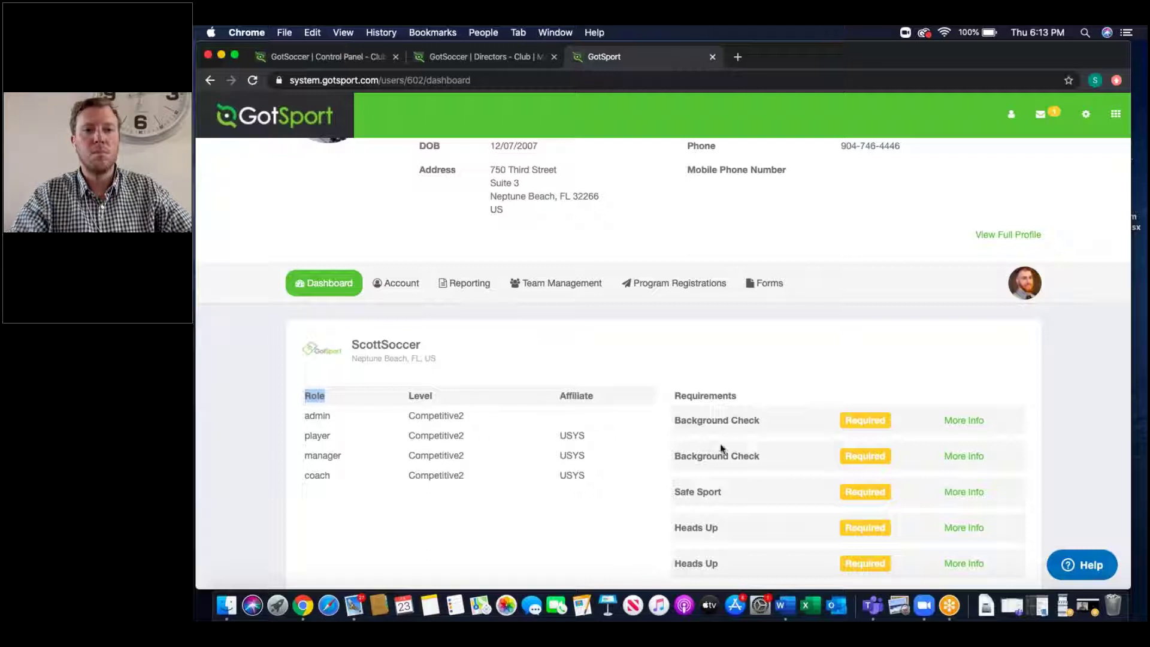
pyautogui.scroll(-3, 721, 445)
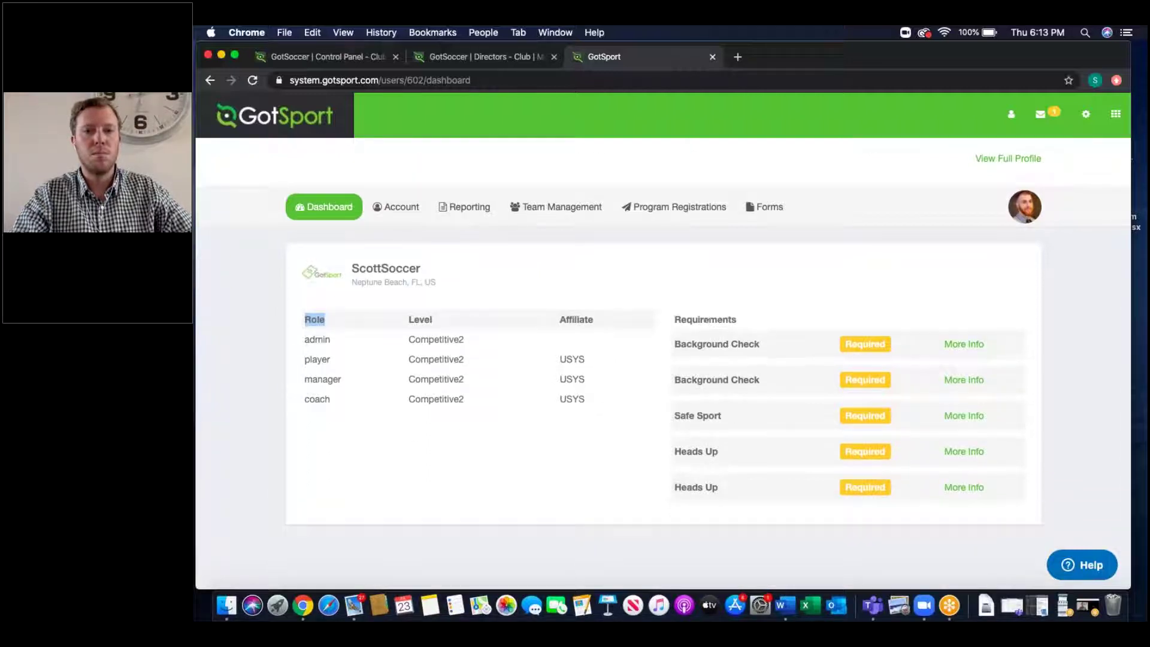
pyautogui.click(967, 416)
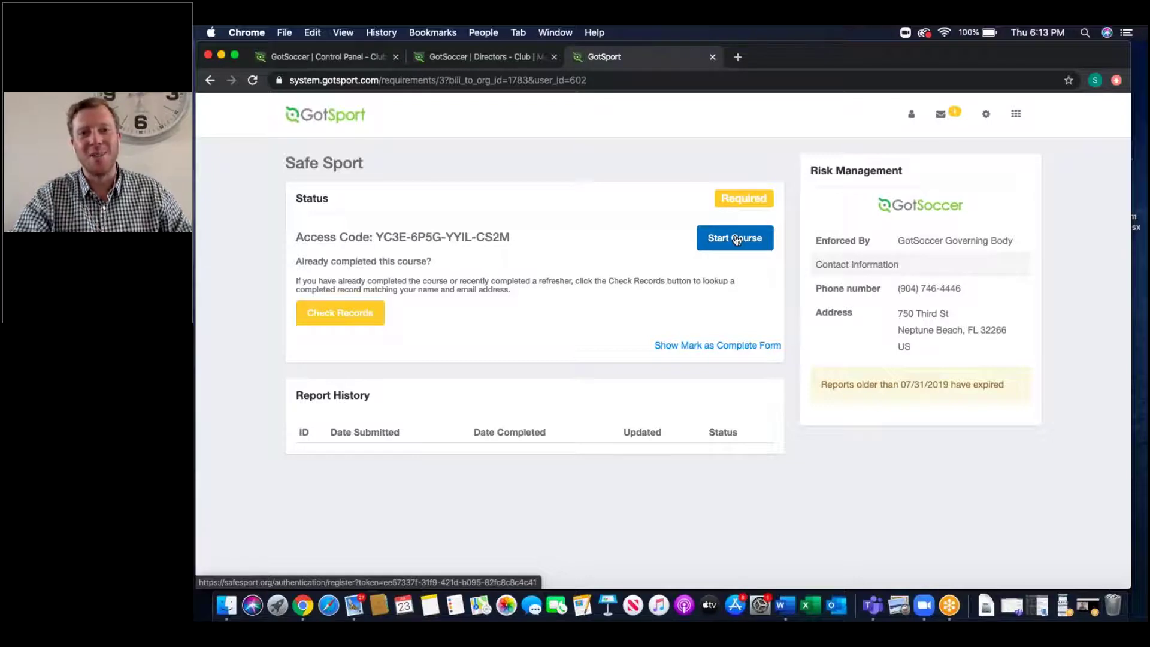
pyautogui.click(209, 83)
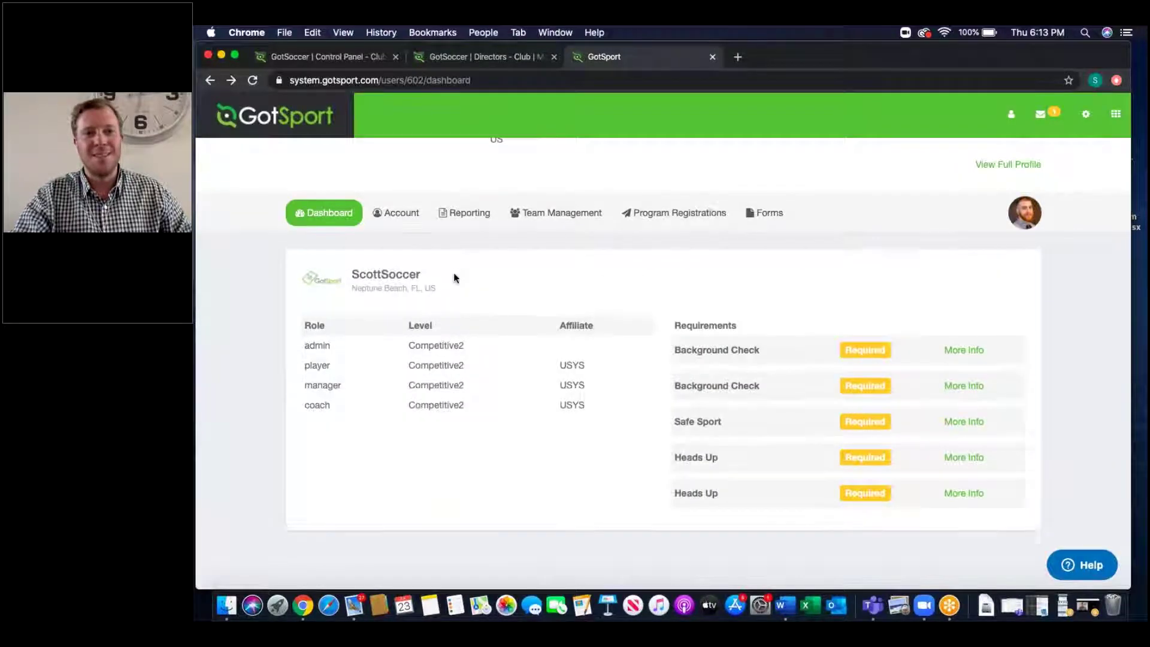
pyautogui.scroll(3, 454, 269)
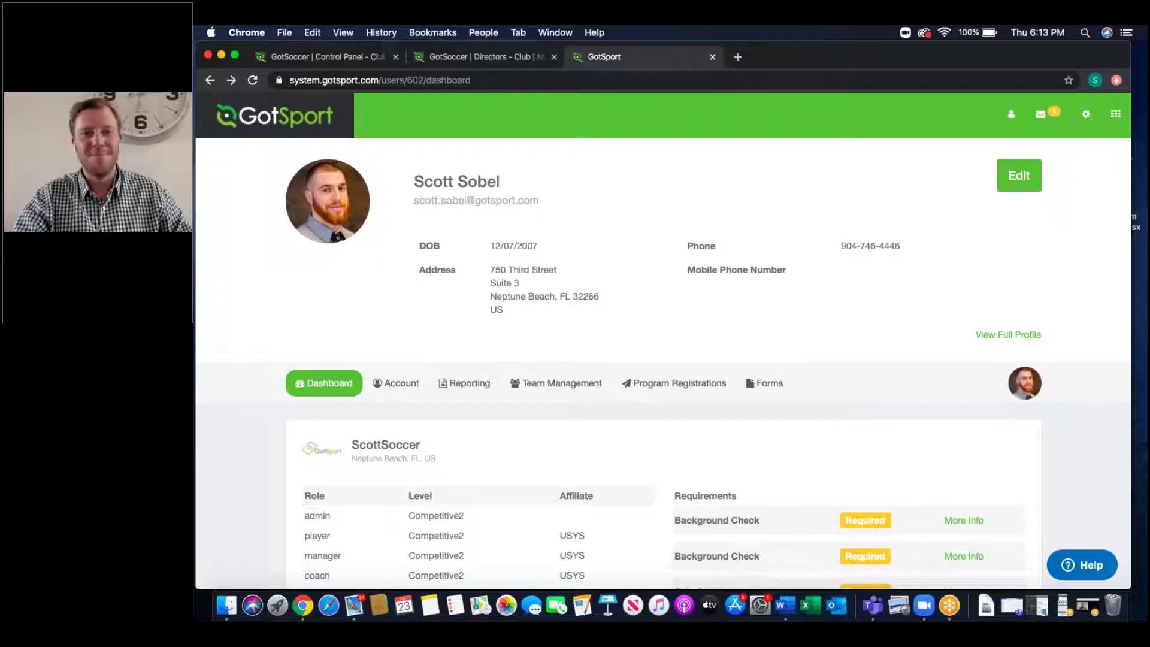
pyautogui.click(545, 392)
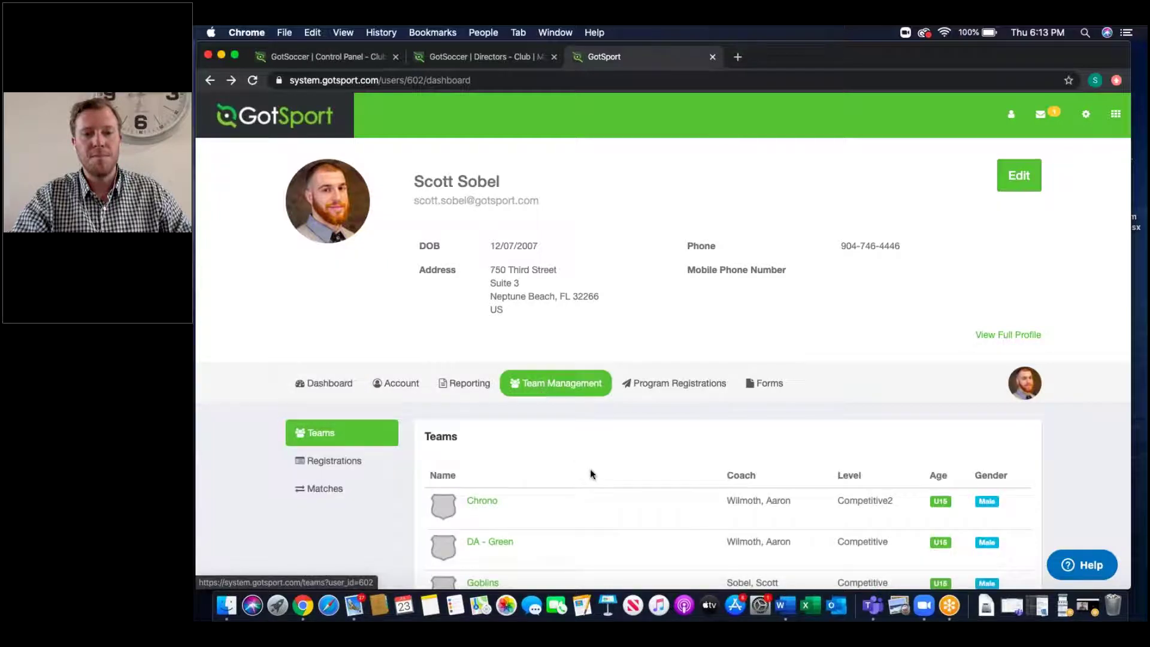
# Step: View the Chrono team's roster from the teams list, then close its details
pyautogui.scroll(-3, 590, 468)
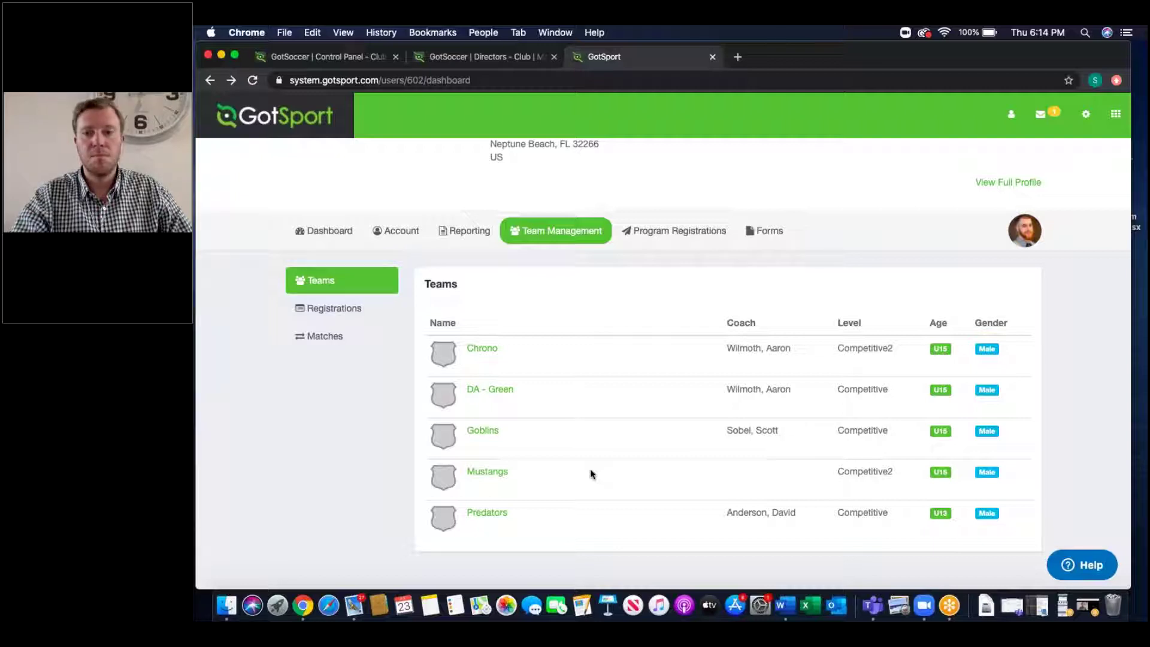
pyautogui.click(482, 349)
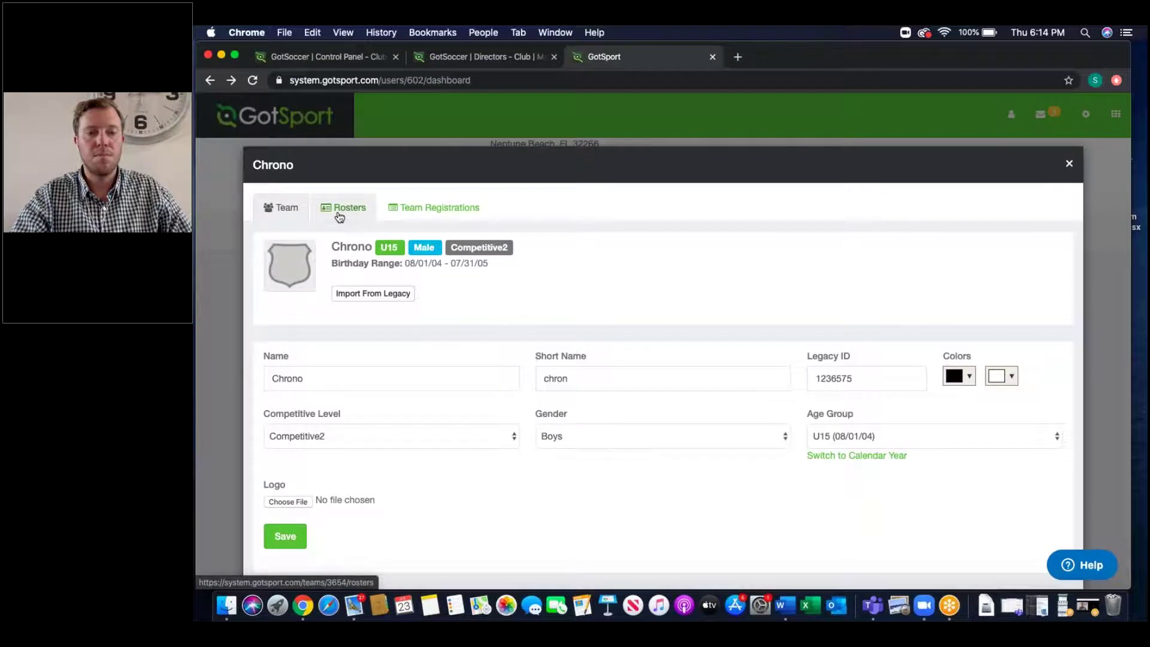
pyautogui.click(340, 213)
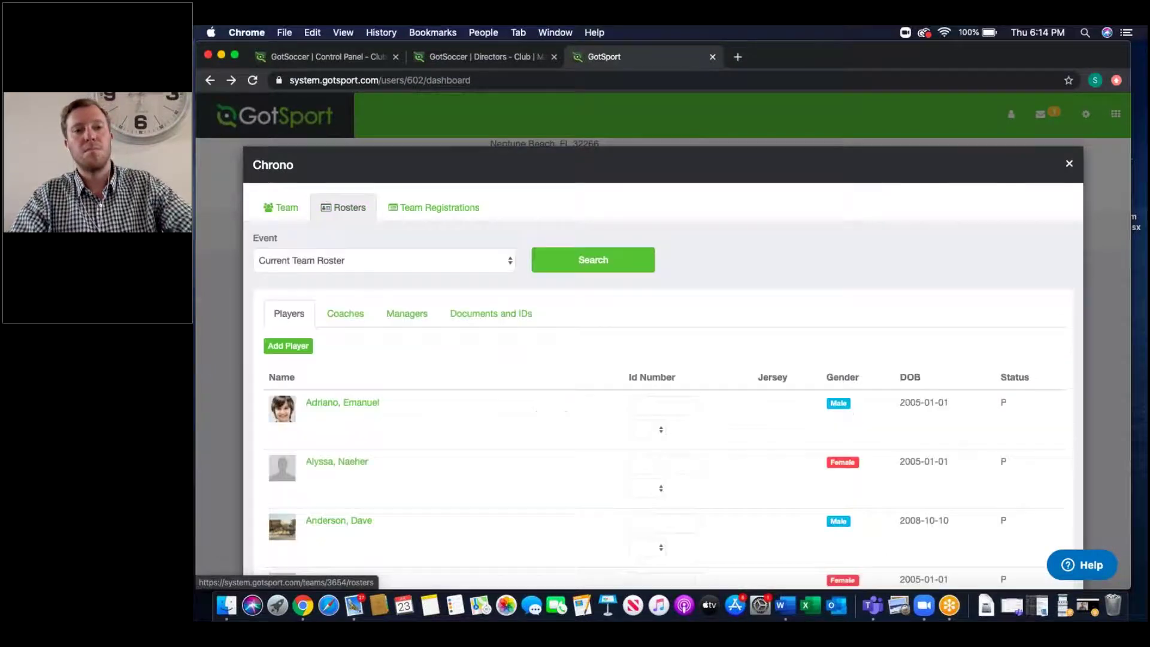
pyautogui.click(1063, 165)
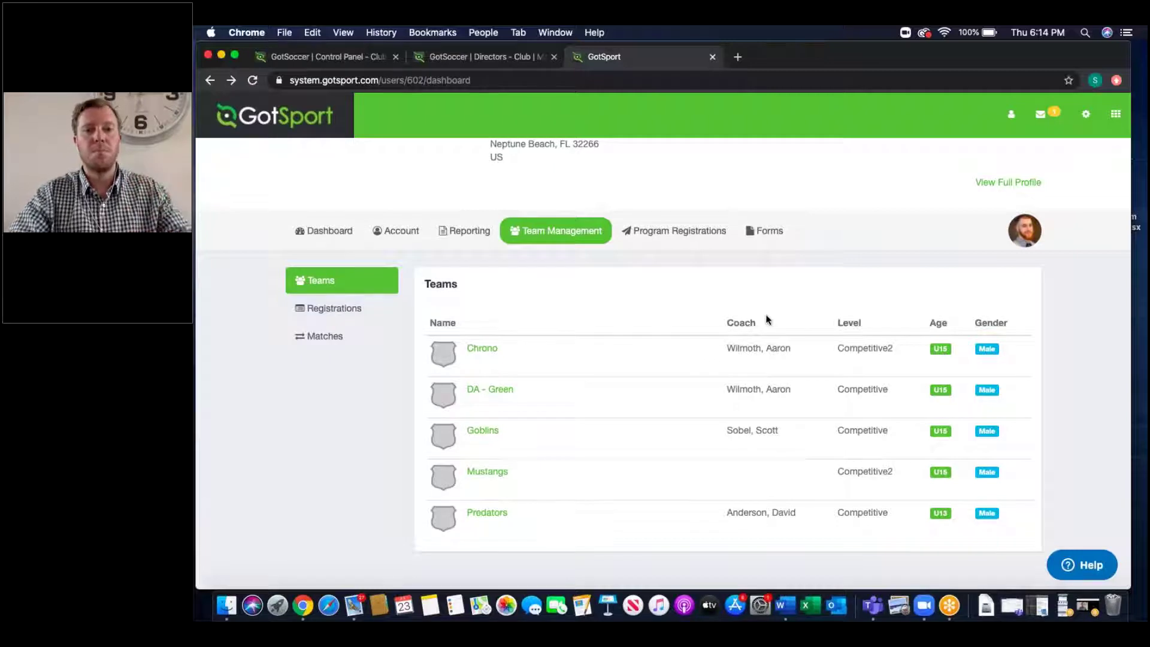
# Step: Review the Family members under Account, then go back to the Dashboard tab
pyautogui.click(396, 230)
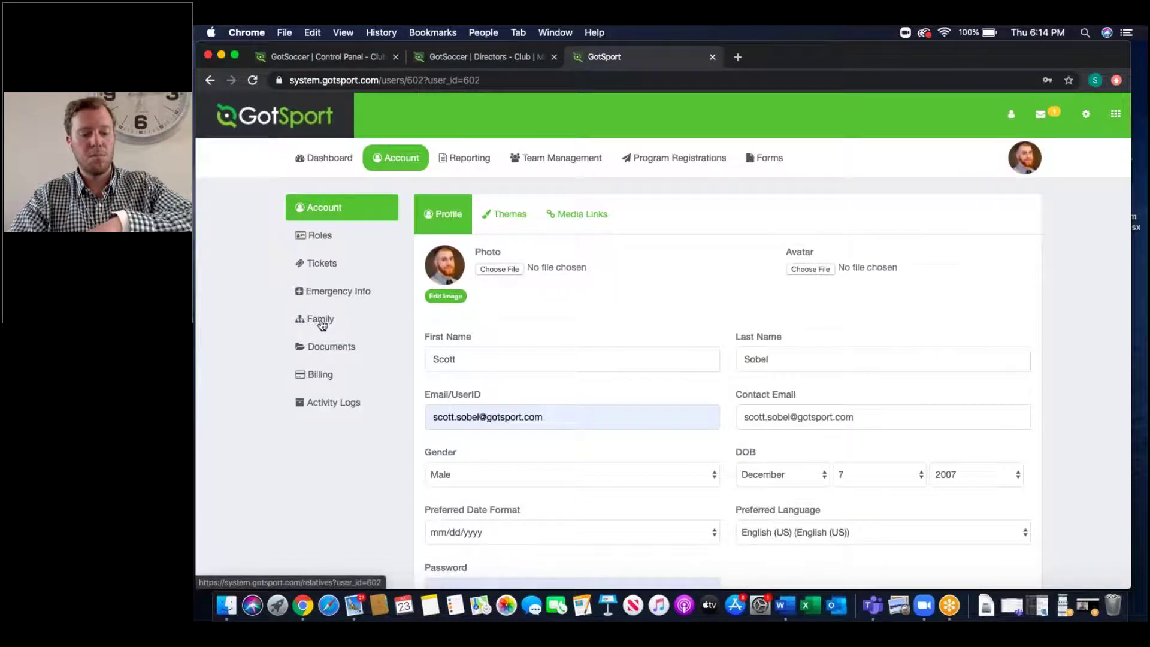
pyautogui.click(322, 325)
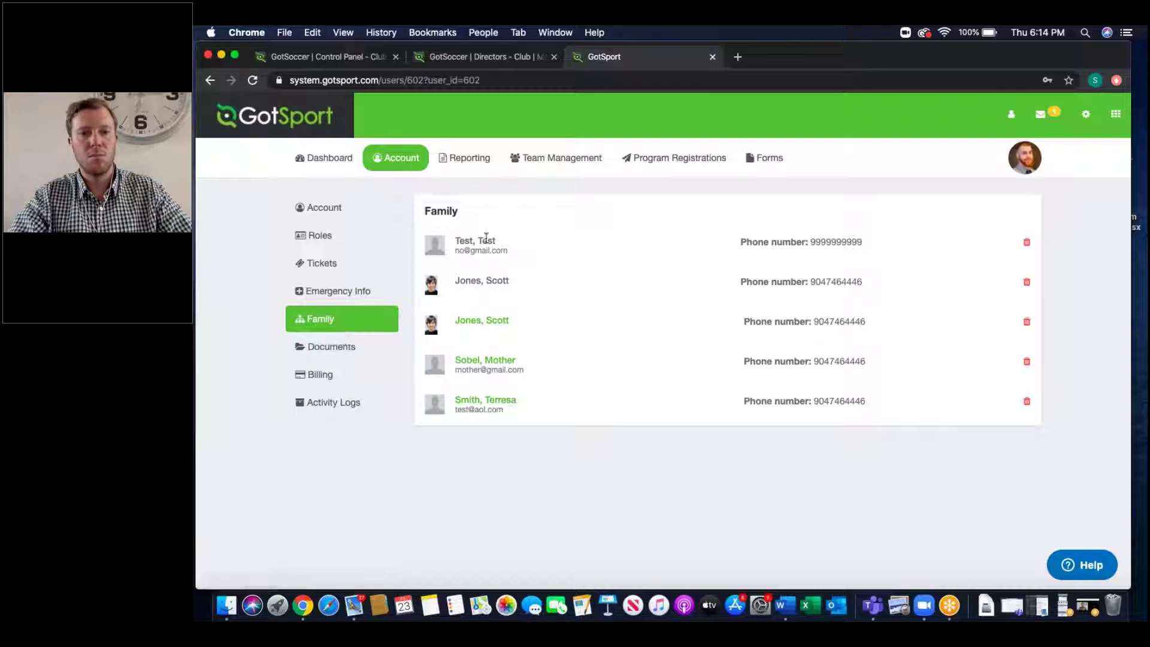
pyautogui.click(331, 160)
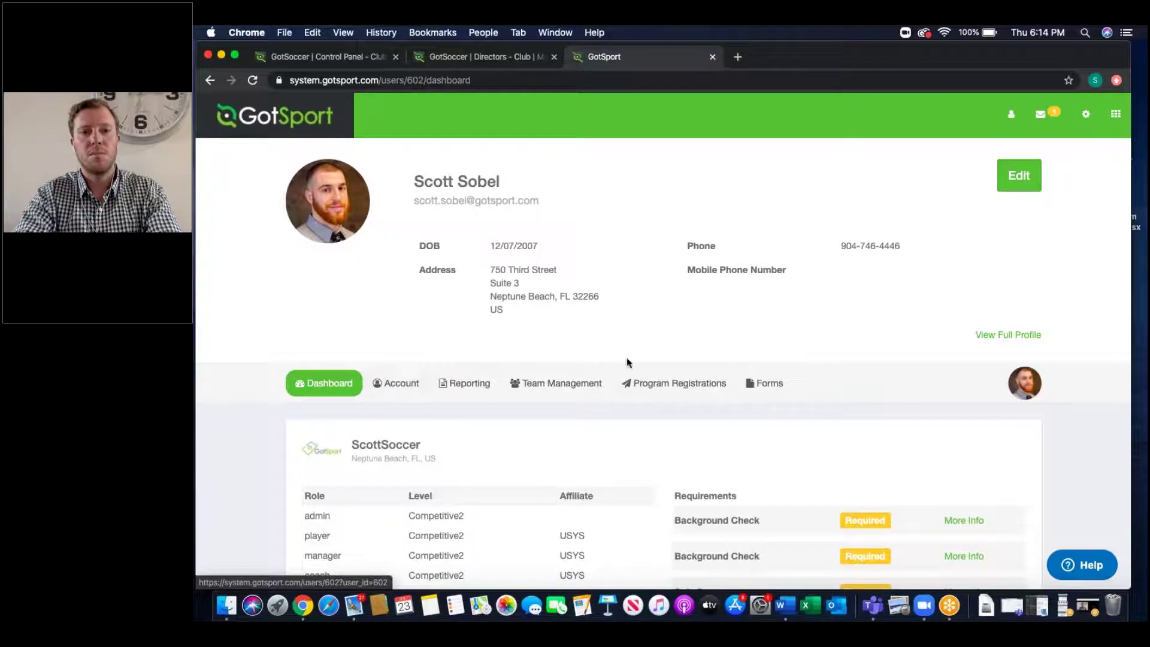
# Step: Scroll through the 19 program registrations, then bring up the switchable roles list
pyautogui.click(650, 383)
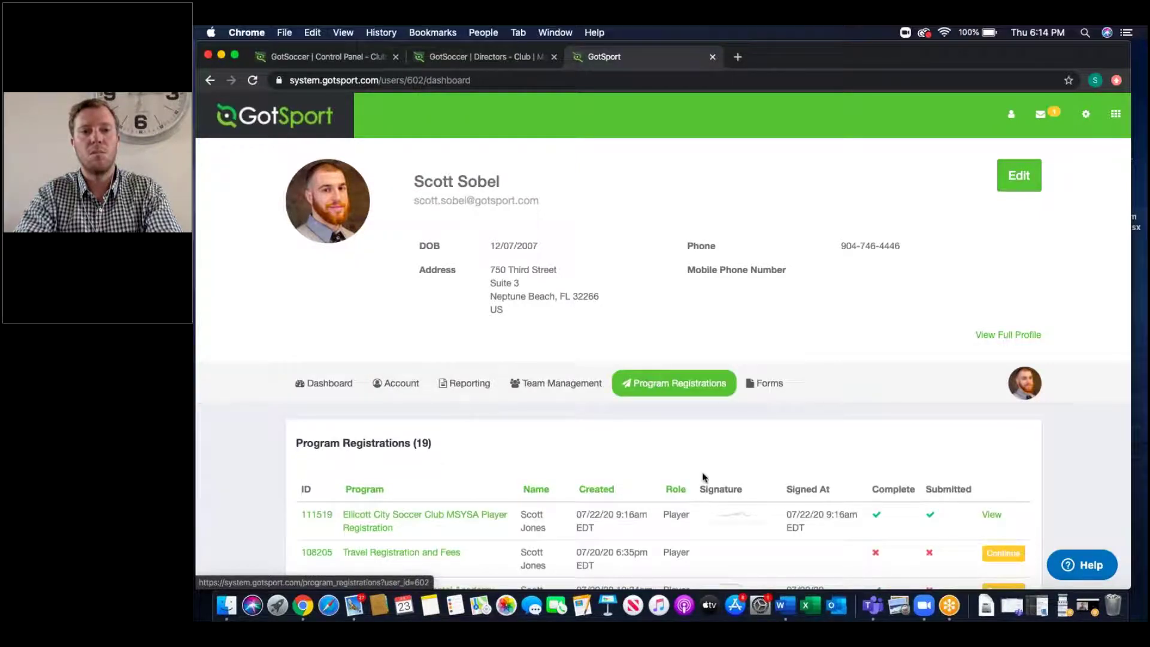
pyautogui.scroll(-3, 701, 472)
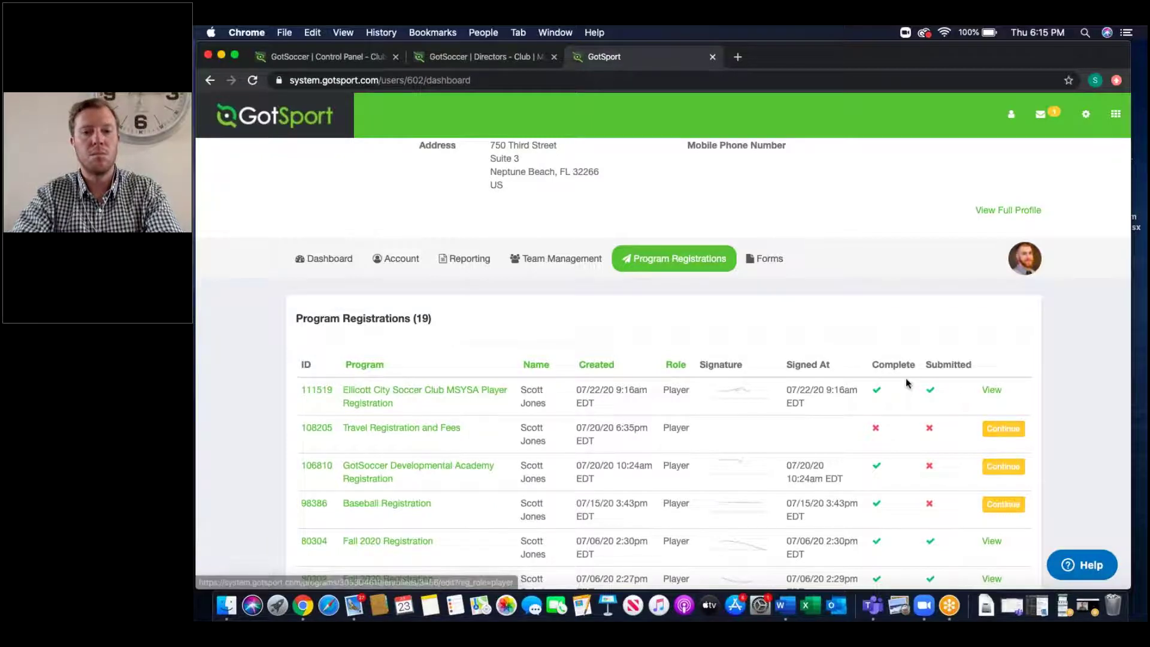
pyautogui.scroll(3, 905, 378)
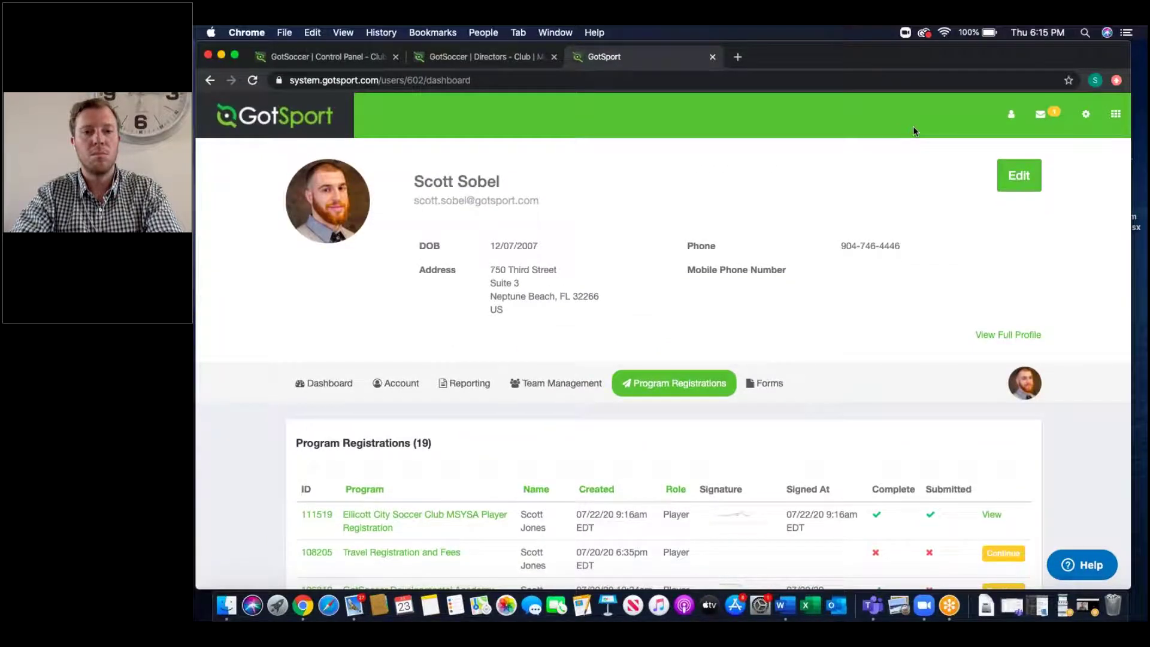
pyautogui.click(1115, 114)
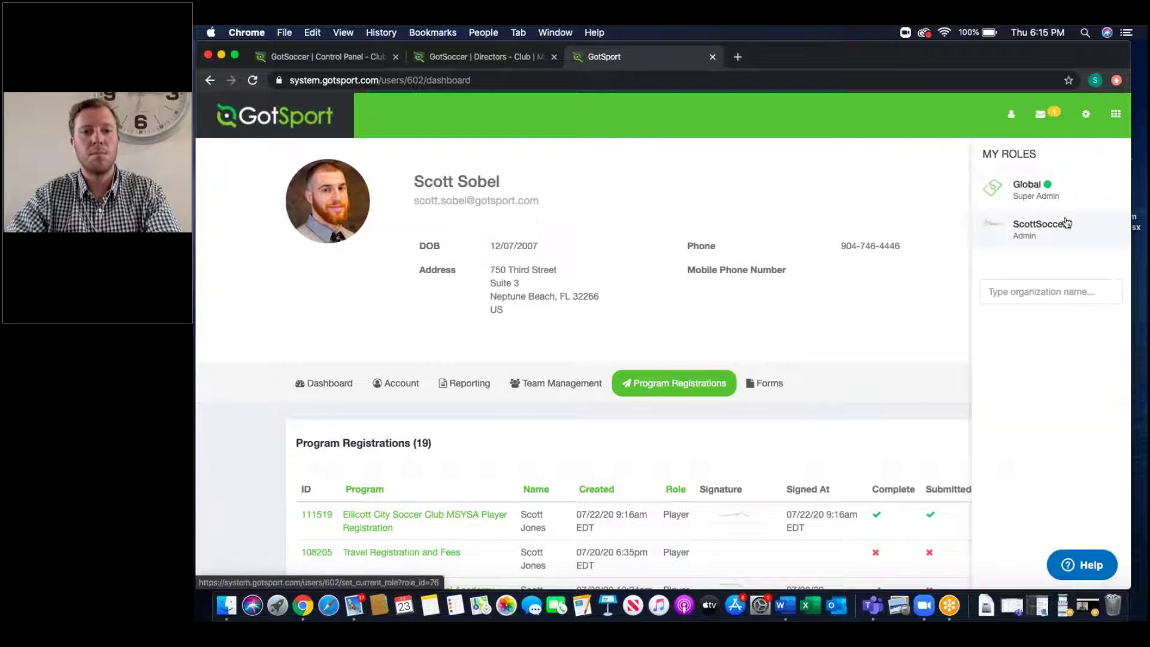
# Step: Switch to the ScottSoccer admin role and open the club dashboard's Settings dropdown
pyautogui.click(1065, 222)
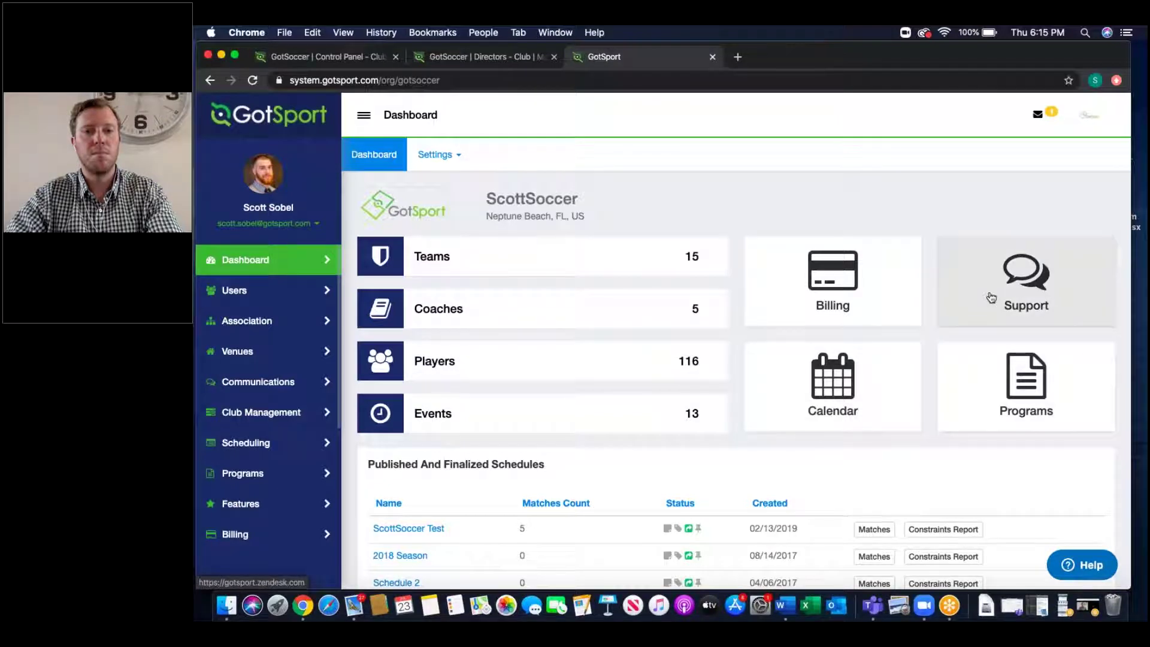
pyautogui.click(456, 157)
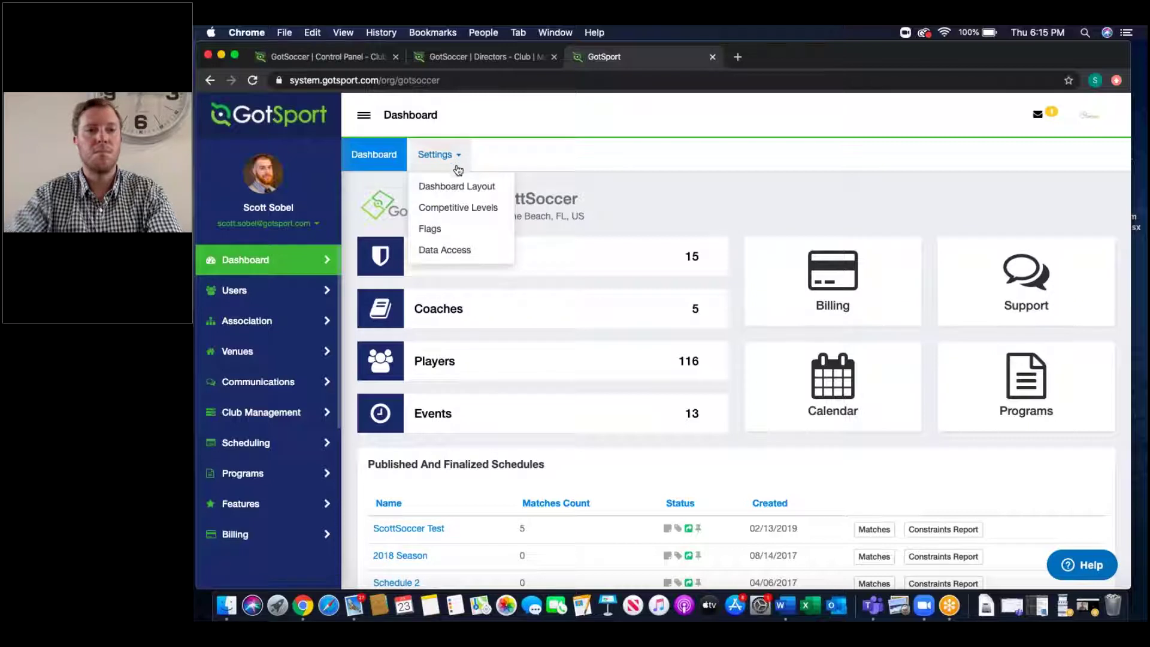
pyautogui.click(458, 186)
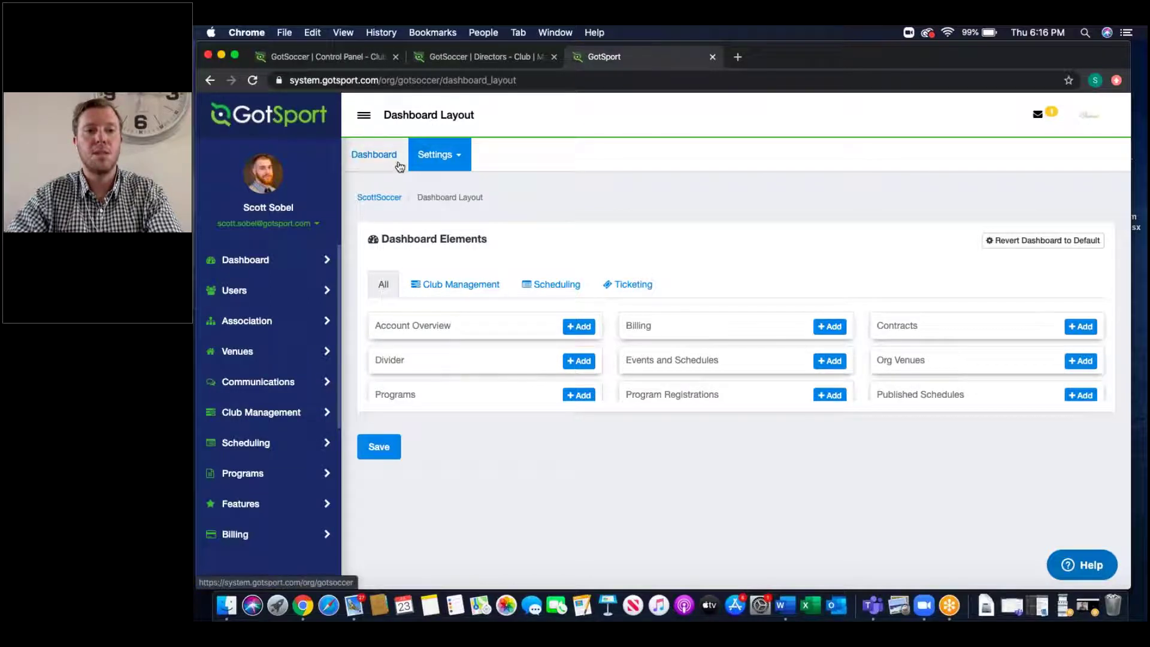
pyautogui.click(398, 163)
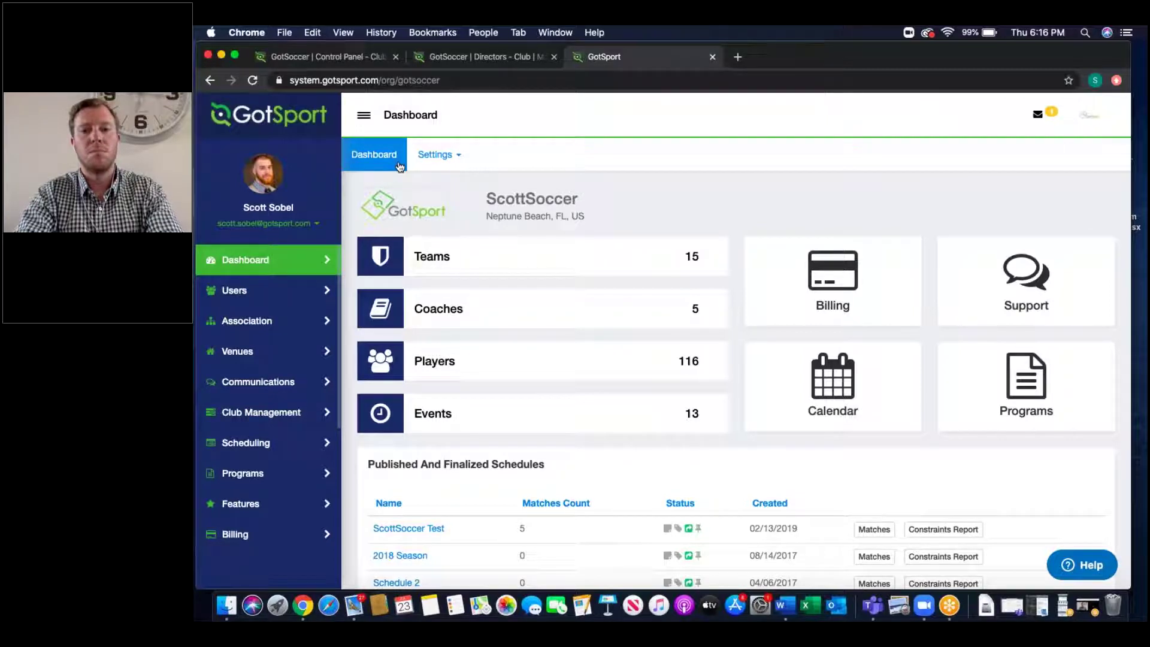
# Step: Go to the Programs List and edit the GotSoccer Developmental Academy Registration program
pyautogui.click(270, 474)
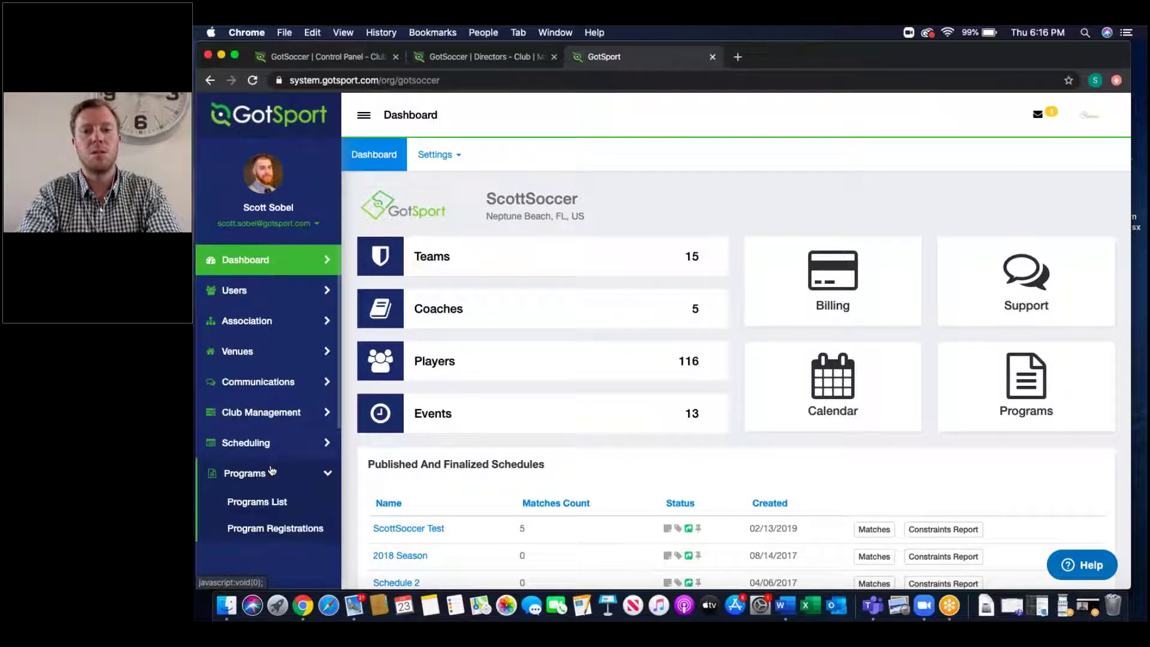
pyautogui.click(273, 502)
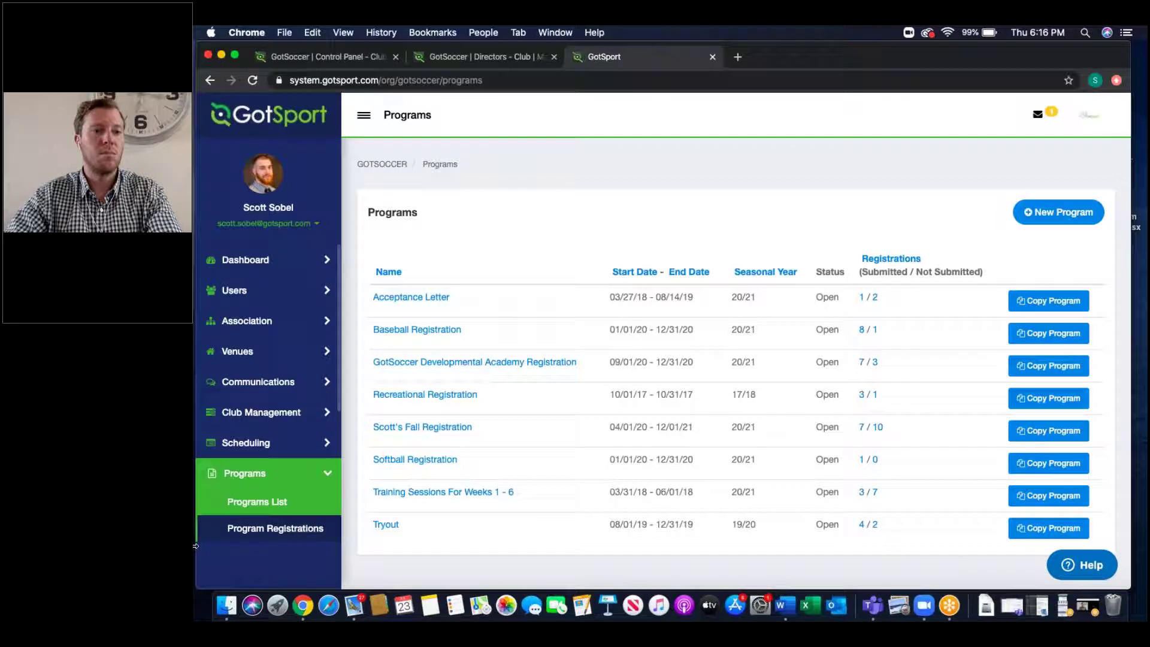
pyautogui.click(531, 364)
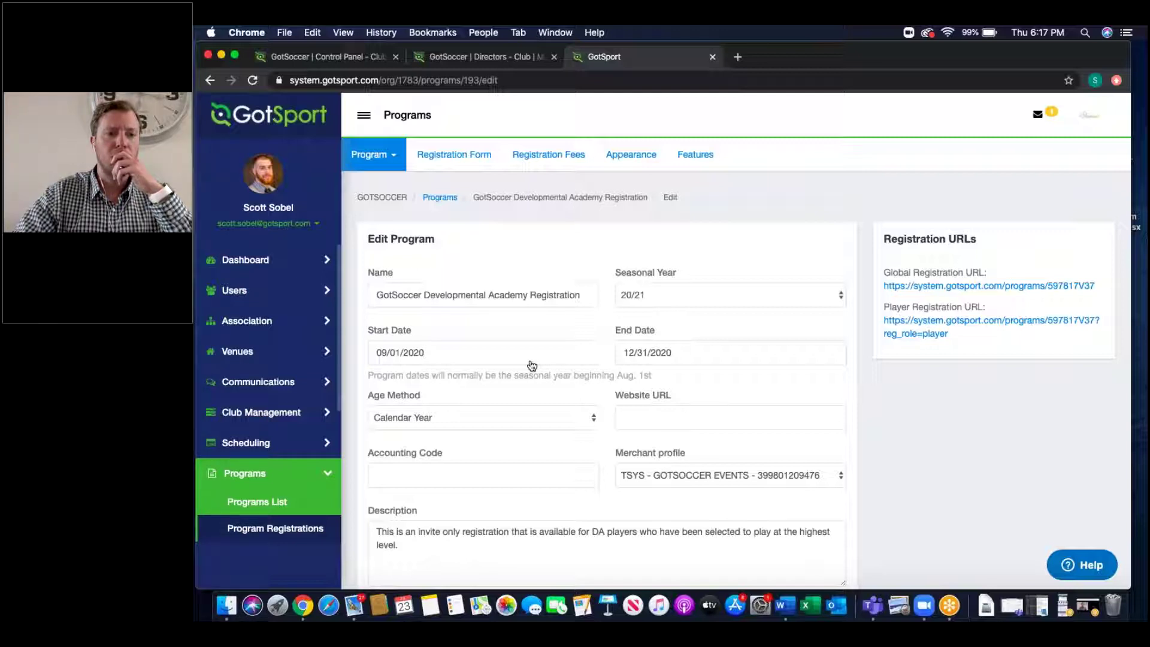
pyautogui.tripleClick(465, 296)
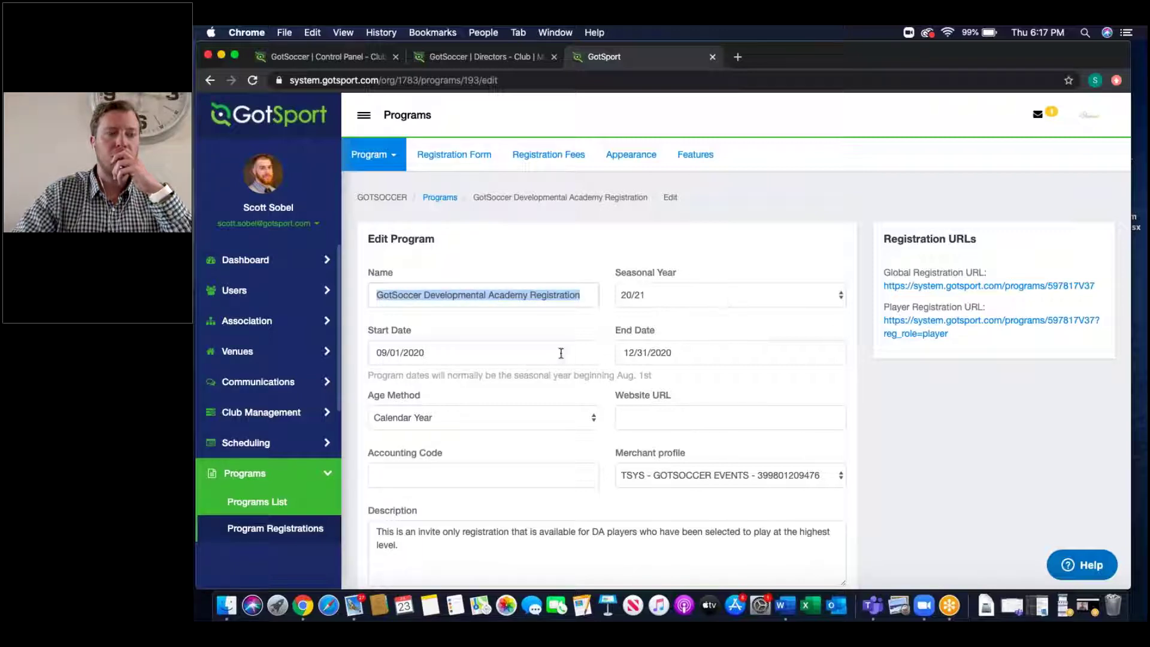
pyautogui.click(510, 408)
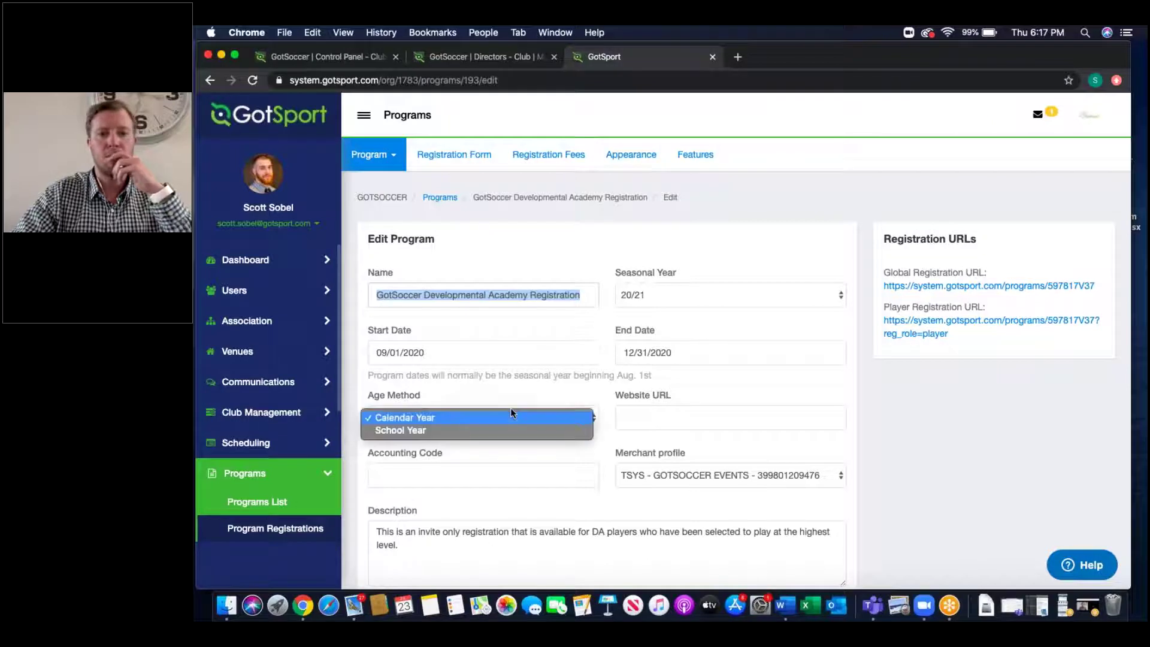
pyautogui.click(490, 397)
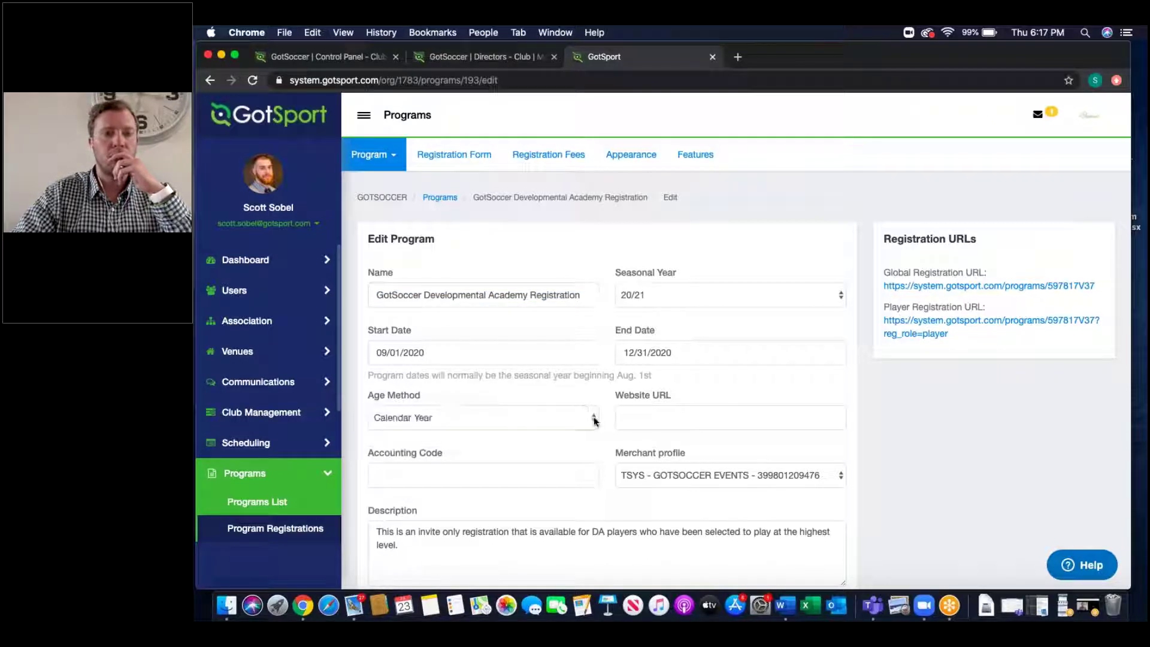
pyautogui.scroll(-5, 605, 509)
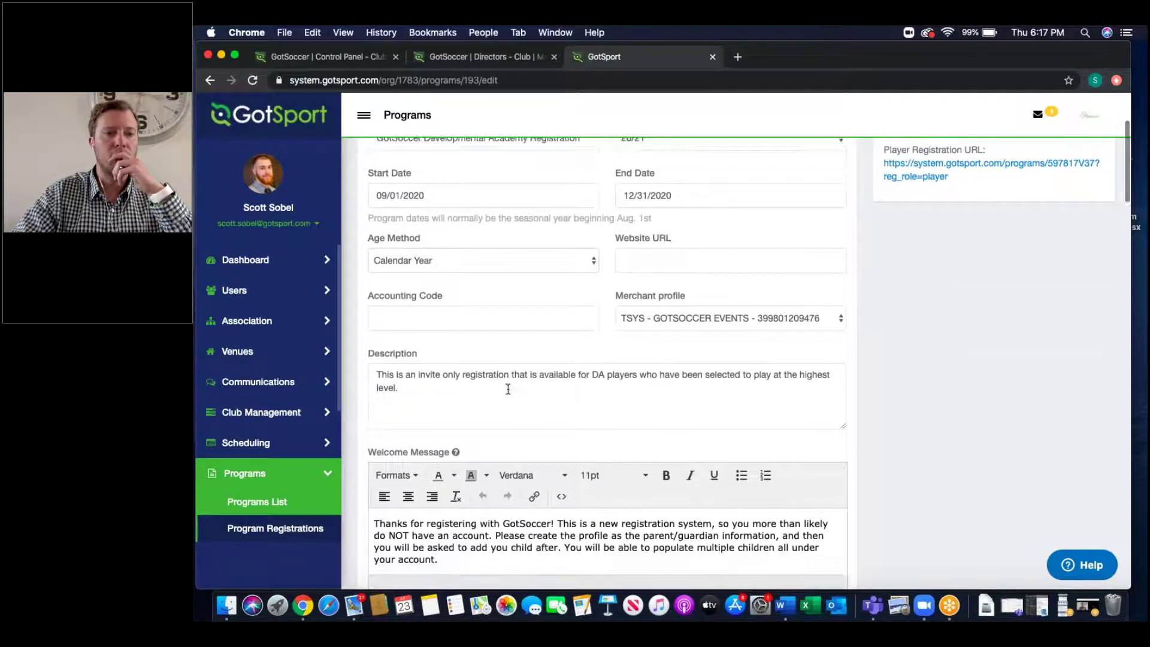
pyautogui.click(405, 390)
pyautogui.moveTo(405, 390); pyautogui.dragTo(366, 376)
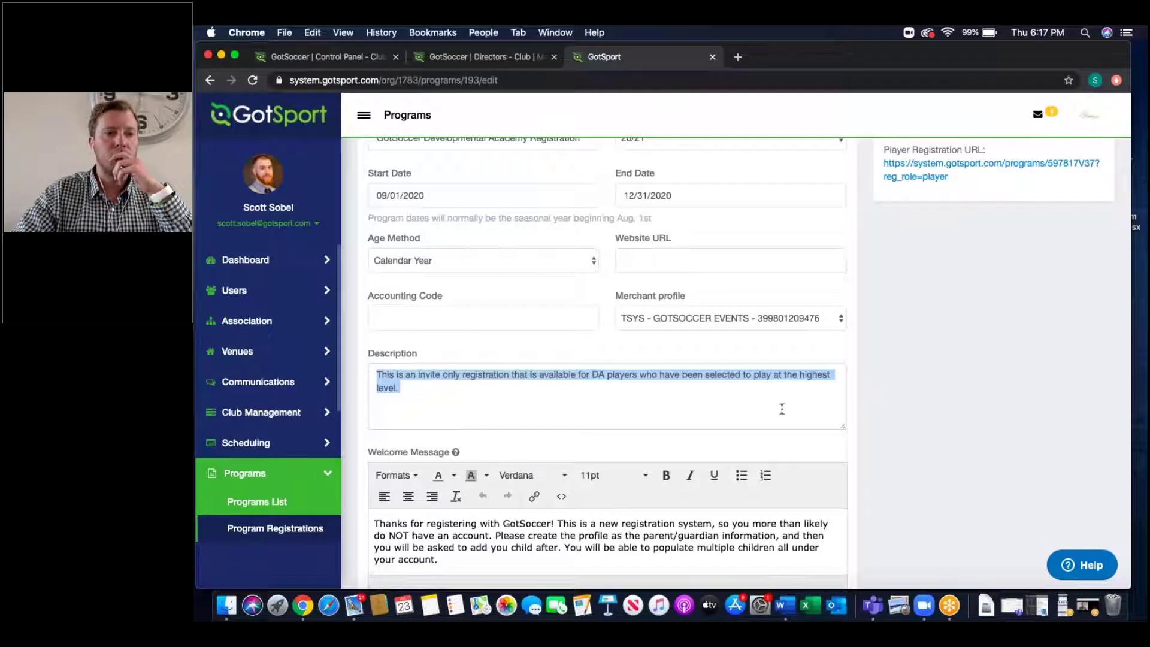
pyautogui.click(864, 438)
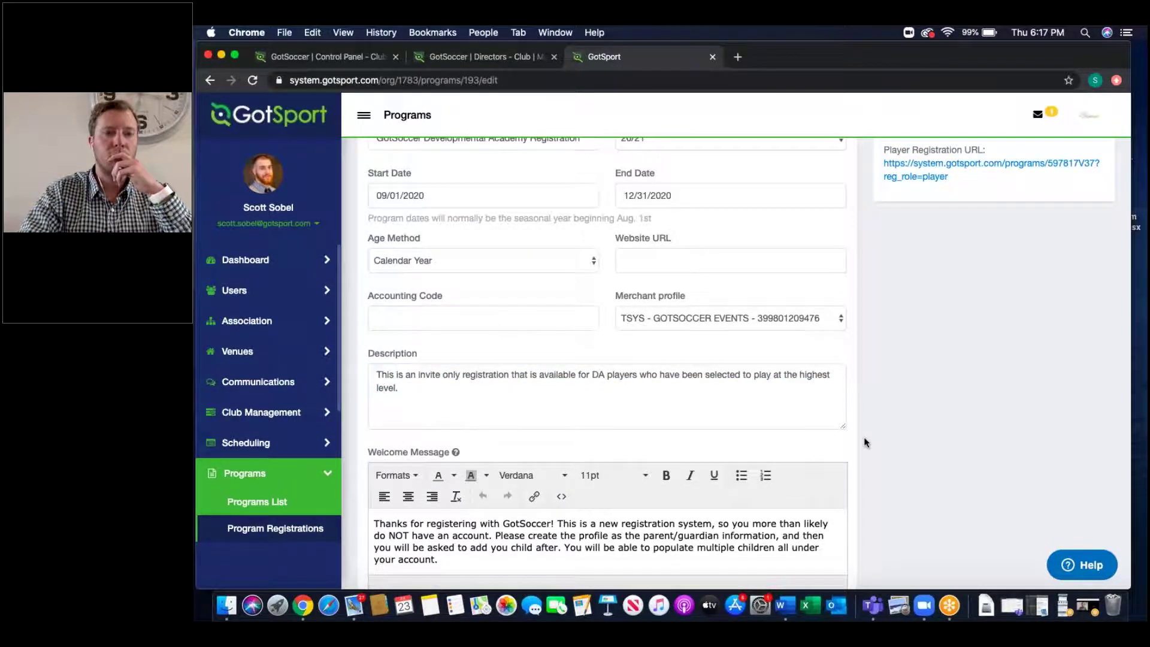
pyautogui.scroll(-4, 863, 442)
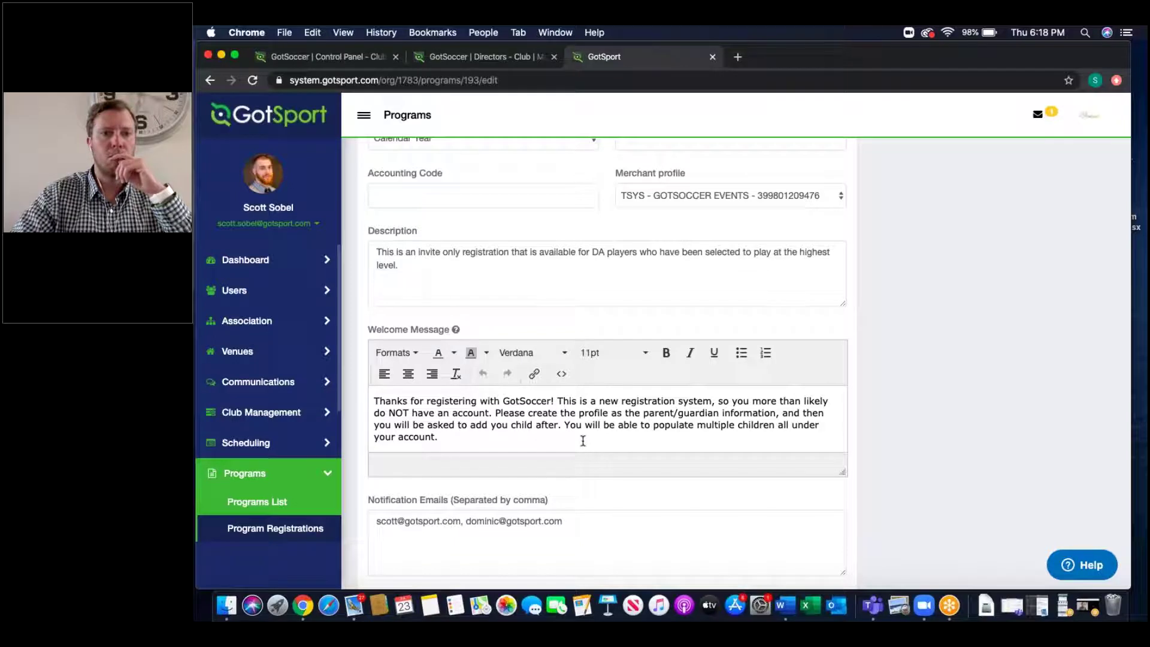
pyautogui.scroll(-5, 583, 440)
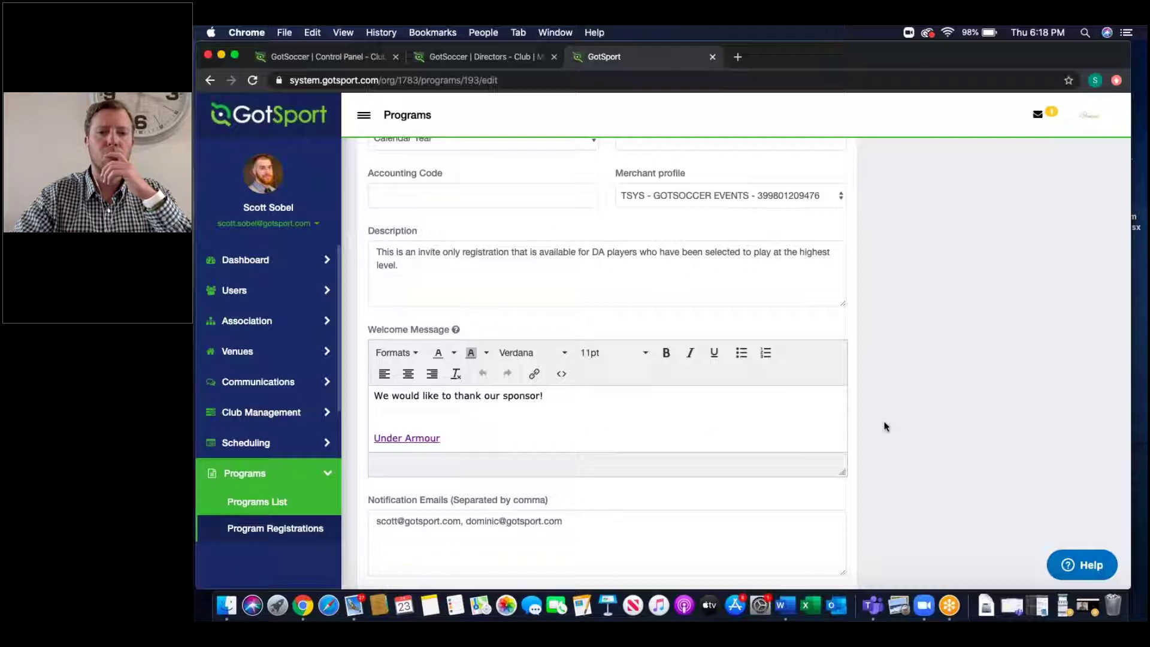
pyautogui.scroll(-10, 885, 426)
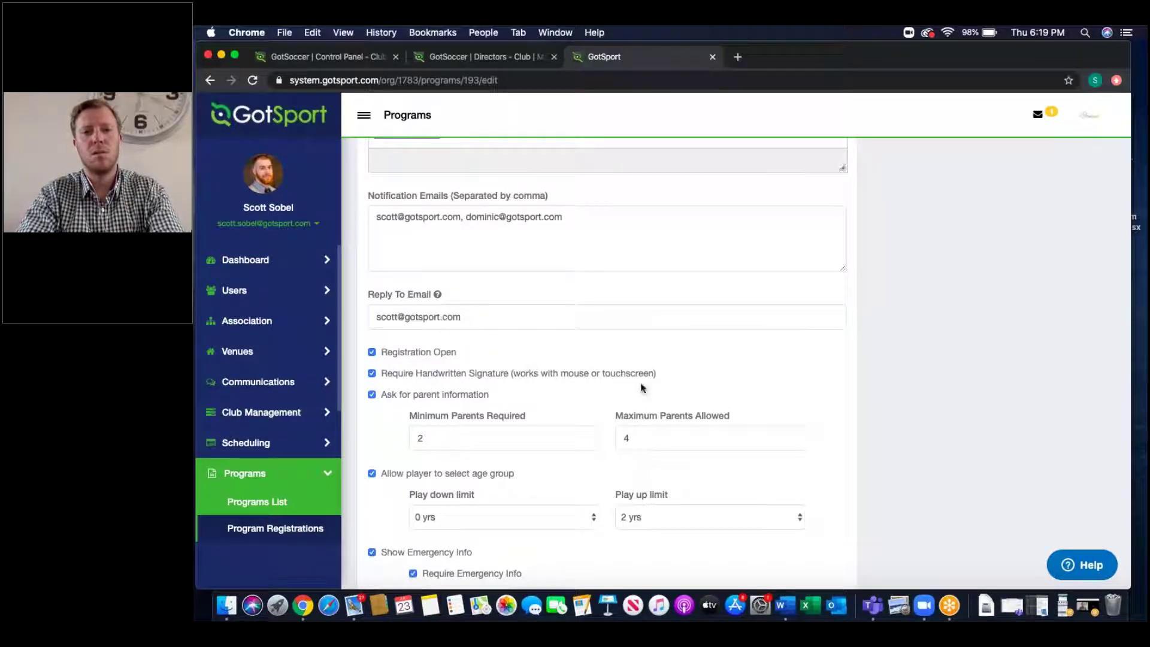
# Step: Uncheck 'Allow player to select age group' and point out the handwritten signature requirement
pyautogui.scroll(-5, 853, 432)
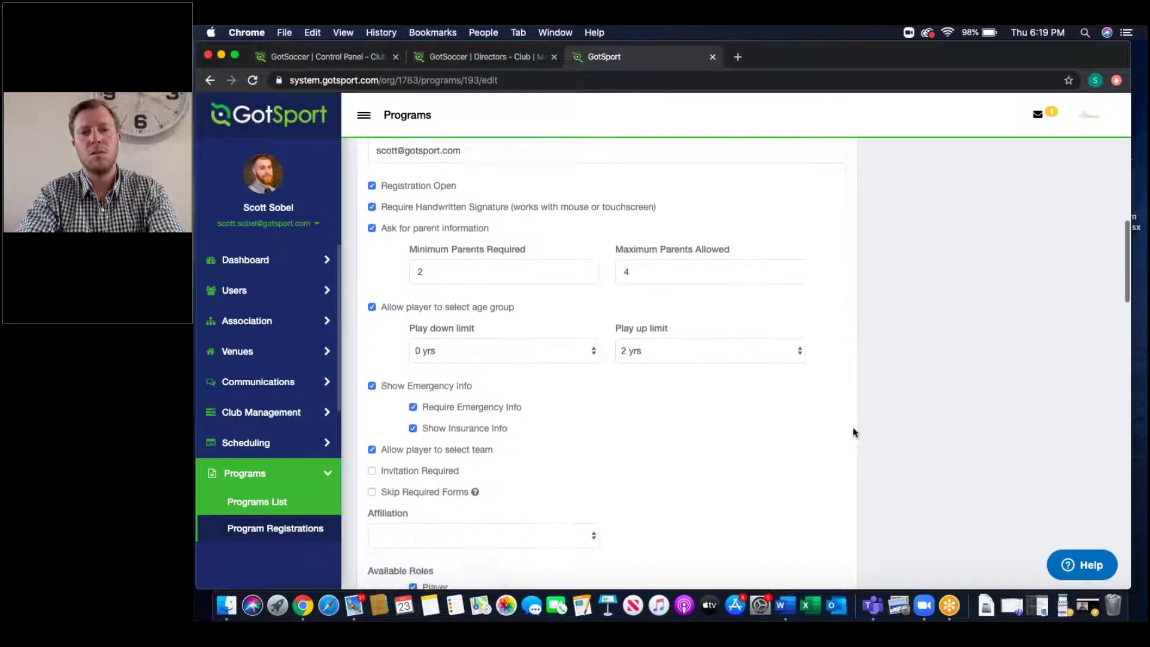
pyautogui.click(371, 306)
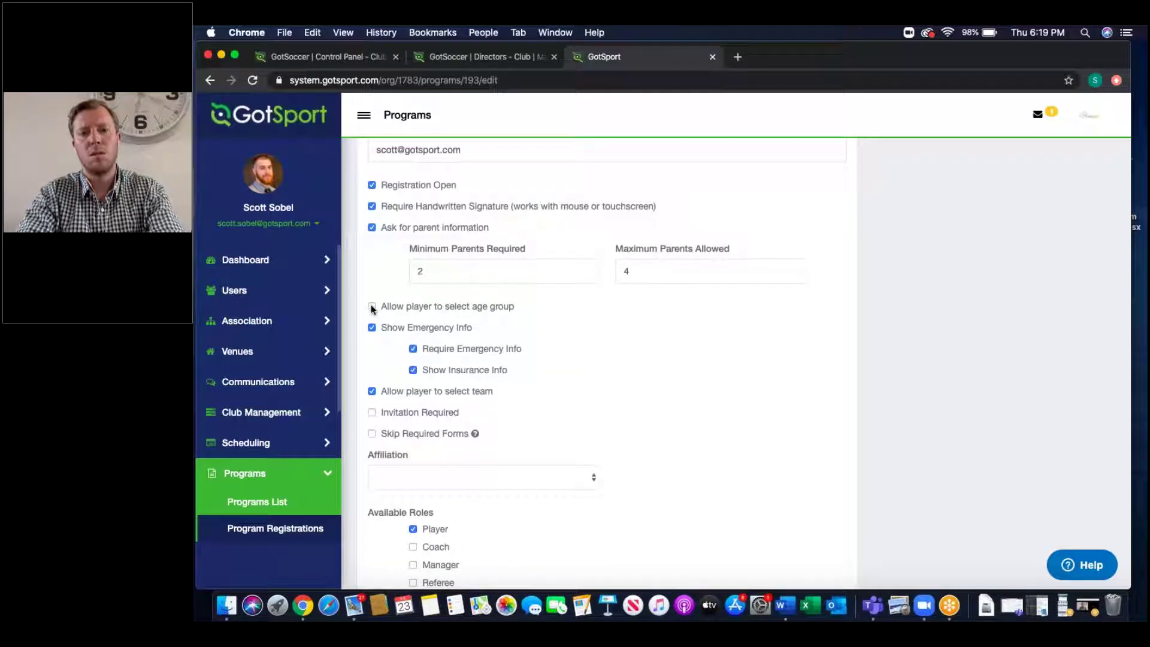
pyautogui.moveTo(657, 207)
pyautogui.mouseDown()
pyautogui.moveTo(514, 194)
pyautogui.moveTo(381, 209)
pyautogui.mouseUp()
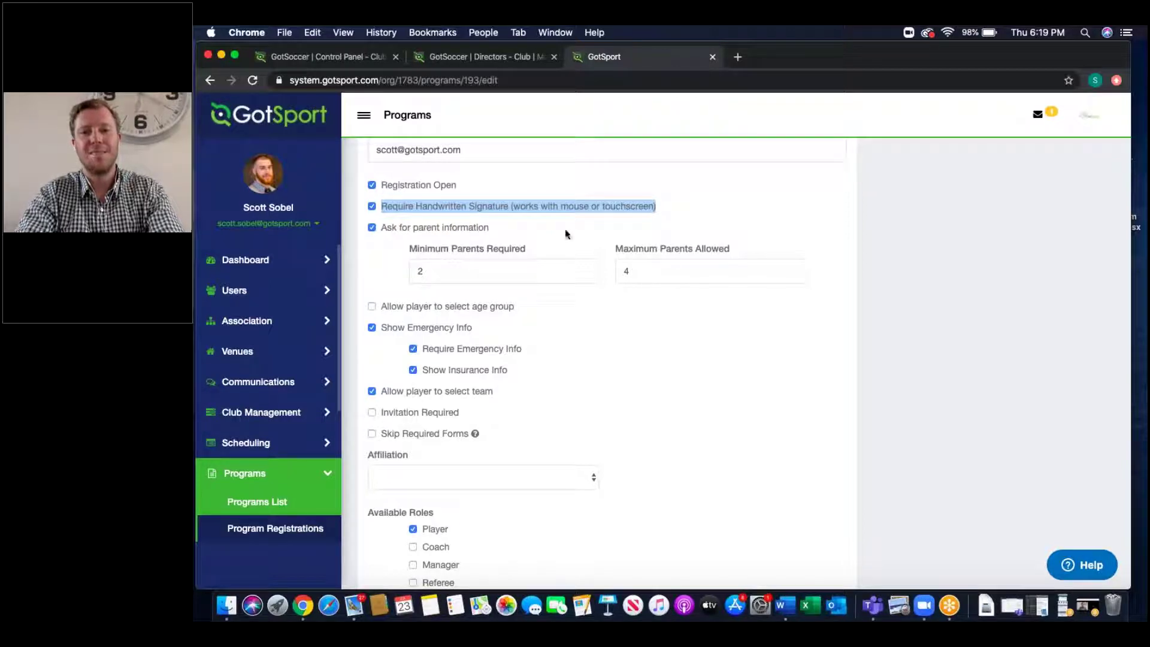
# Step: Highlight the parent info, emergency and insurance, age group and team selection options
pyautogui.moveTo(811, 275)
pyautogui.mouseDown()
pyautogui.moveTo(422, 267)
pyautogui.moveTo(381, 229)
pyautogui.mouseUp()
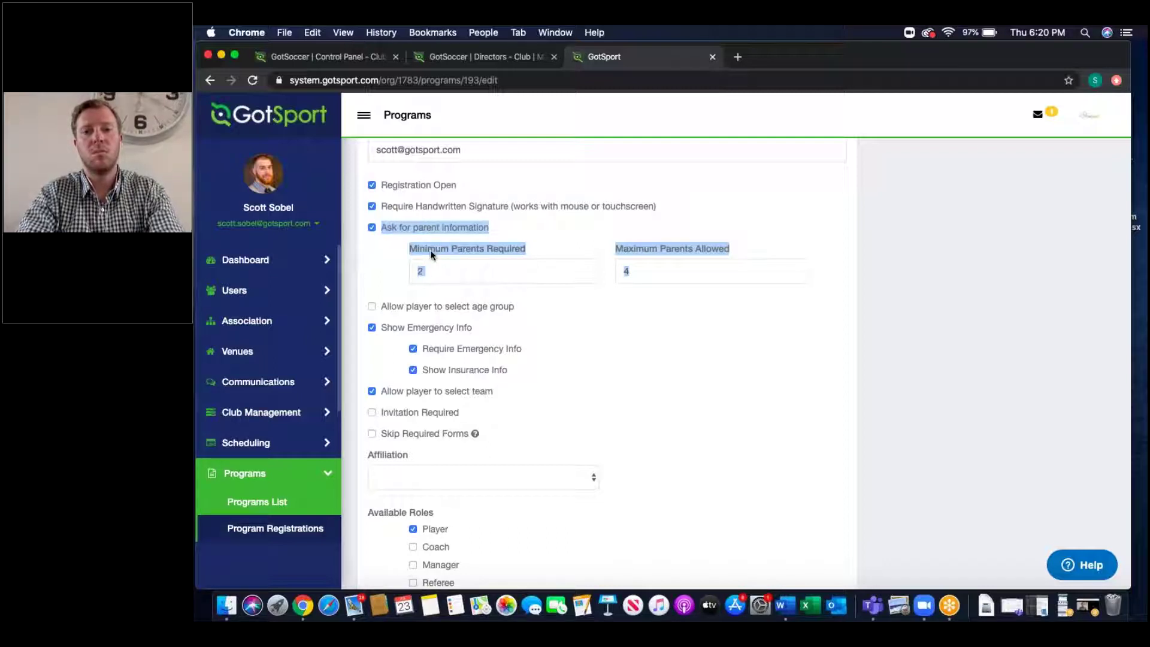
pyautogui.click(520, 369)
pyautogui.moveTo(520, 369); pyautogui.dragTo(377, 333)
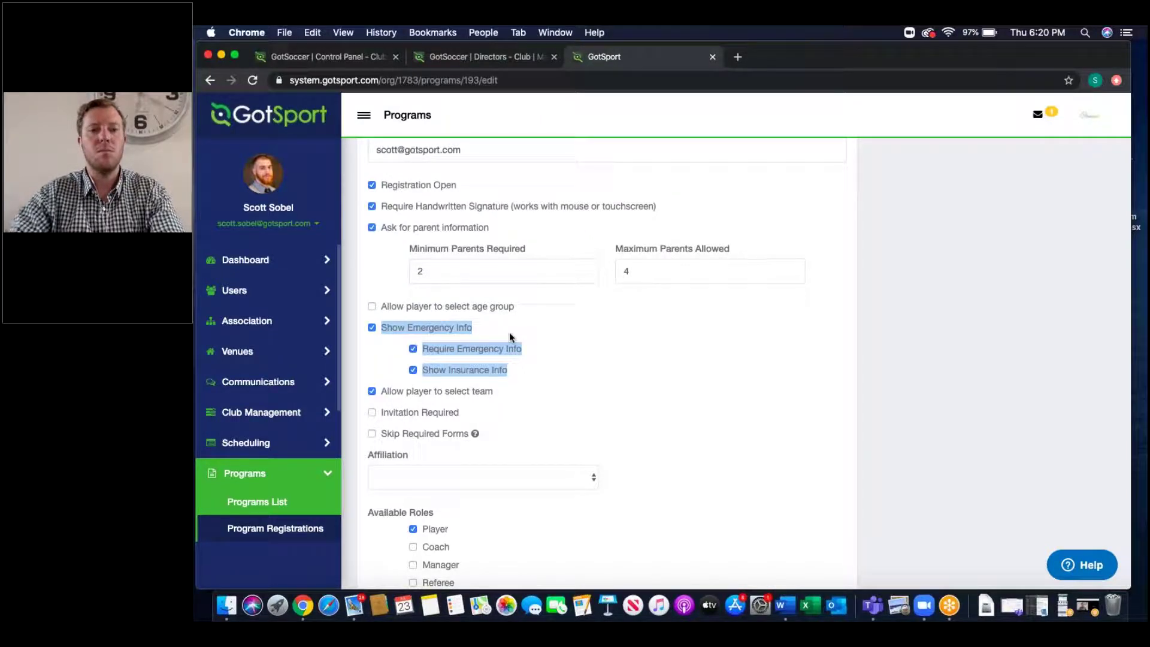
pyautogui.moveTo(527, 311); pyautogui.dragTo(384, 312)
pyautogui.moveTo(515, 393); pyautogui.dragTo(379, 395)
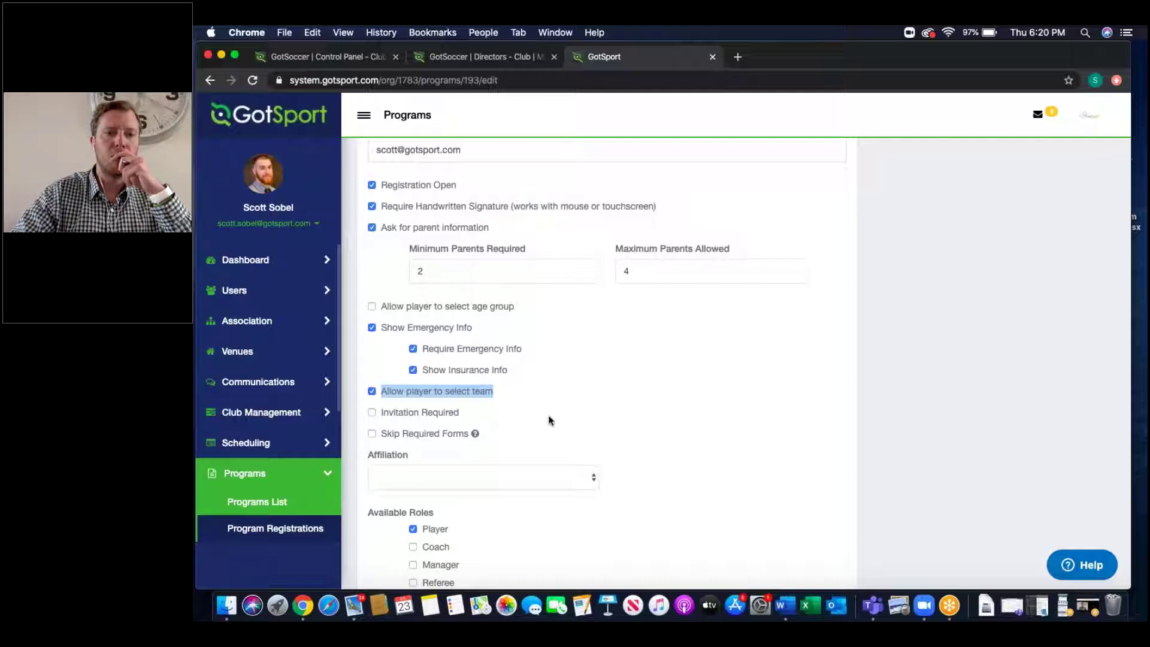
pyautogui.scroll(-5, 549, 420)
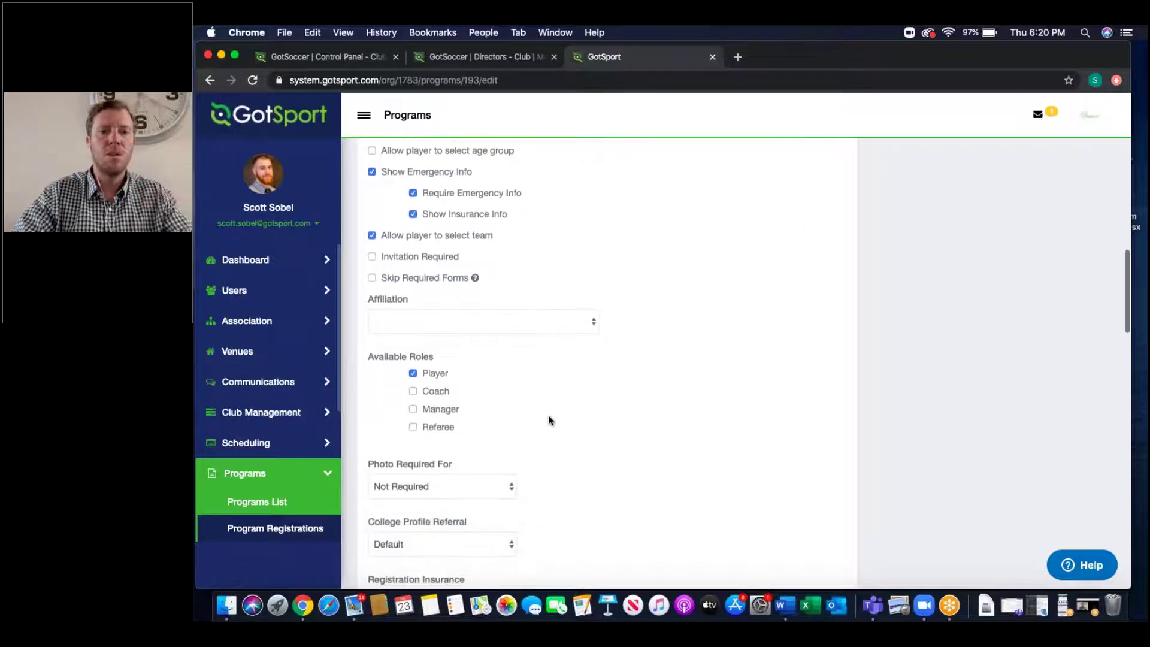
pyautogui.scroll(-4, 549, 419)
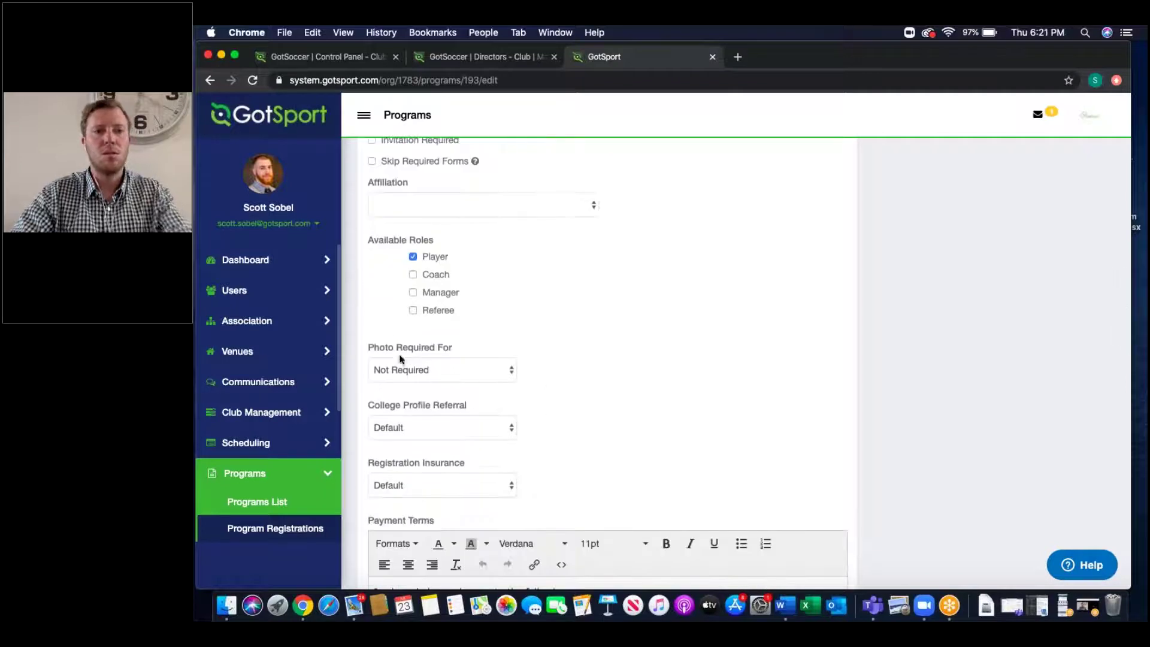
pyautogui.click(421, 368)
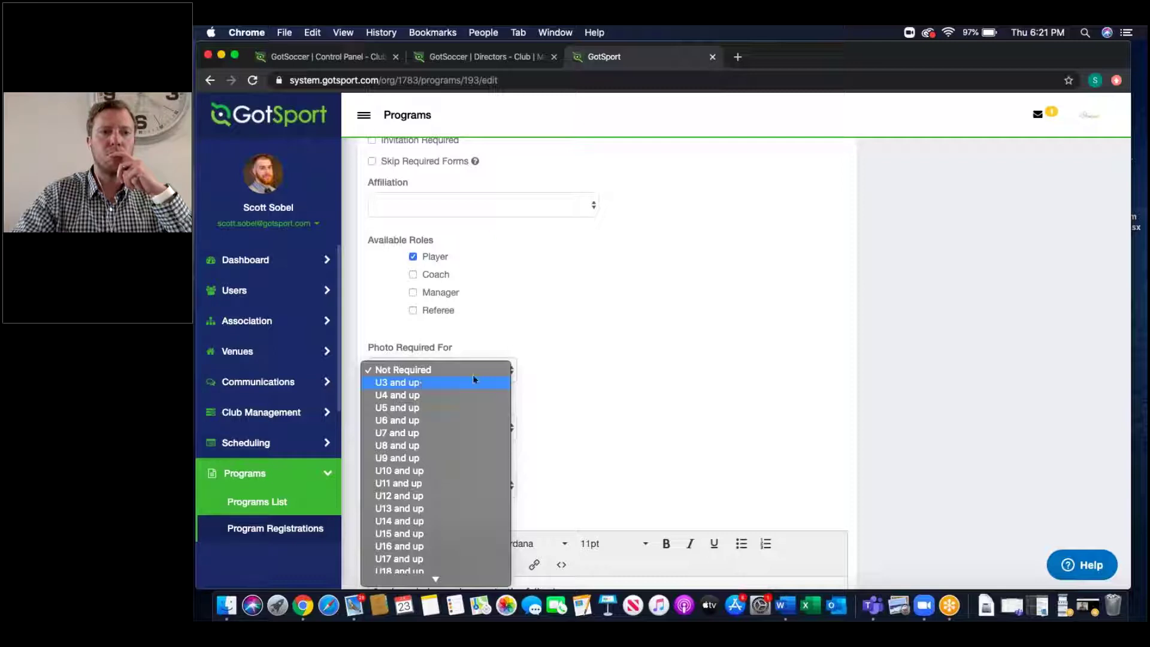
pyautogui.click(576, 367)
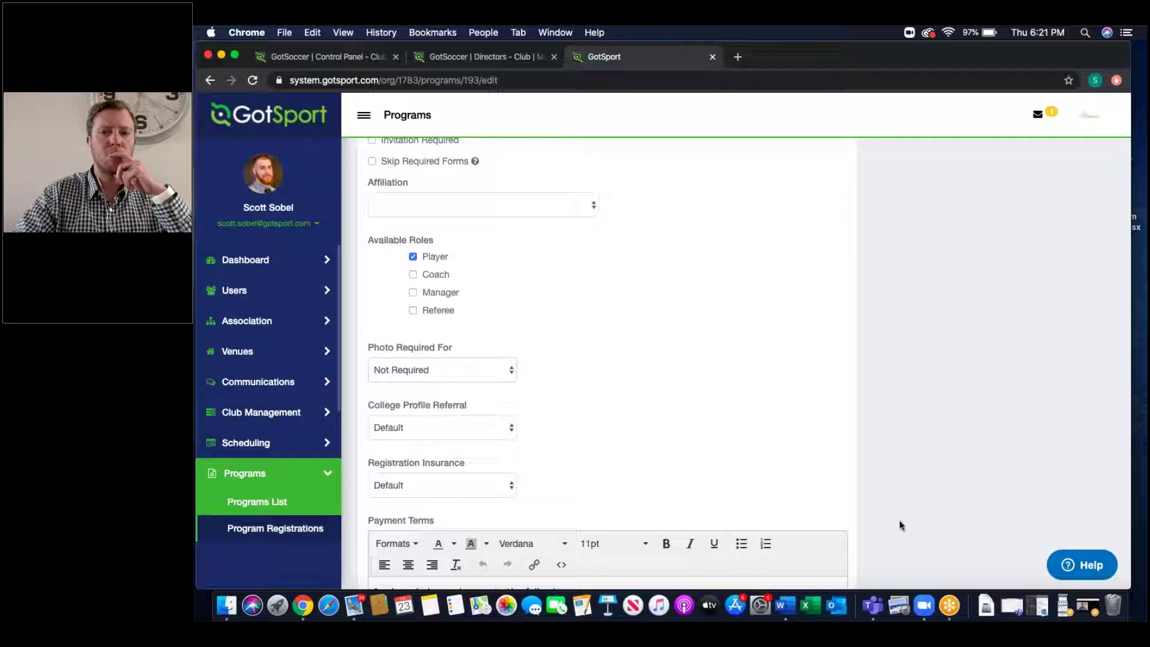
pyautogui.scroll(-6, 900, 525)
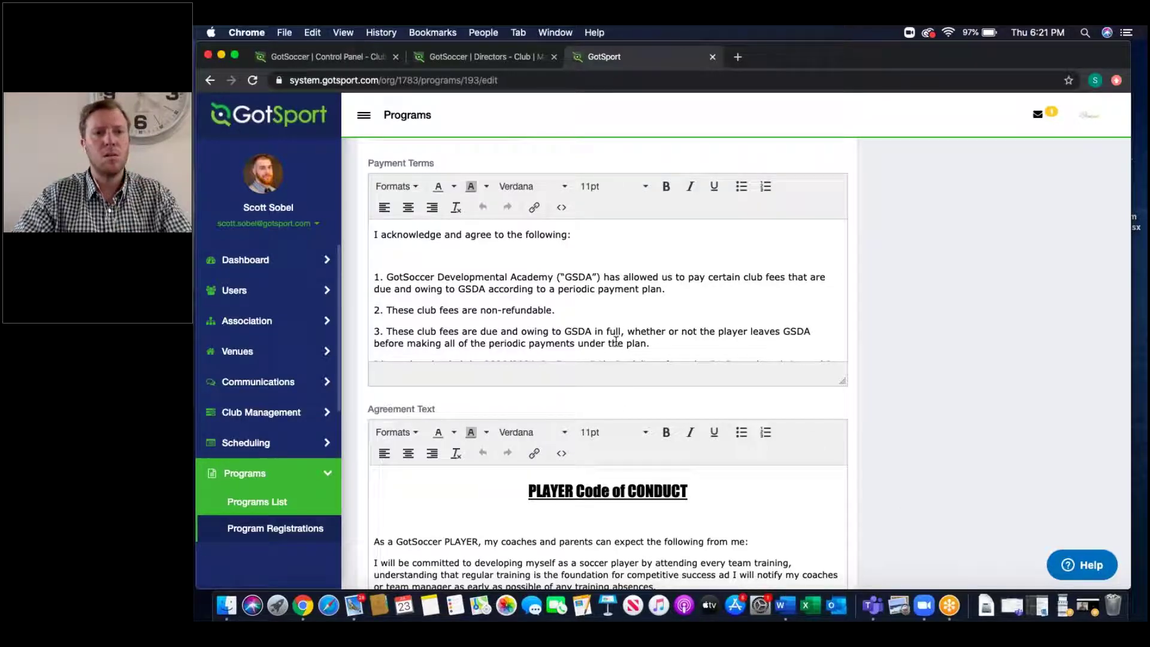
# Step: Highlight the Payment Terms text, then drag the Agreement Text editor taller
pyautogui.click(663, 344)
pyautogui.moveTo(663, 345); pyautogui.dragTo(365, 240)
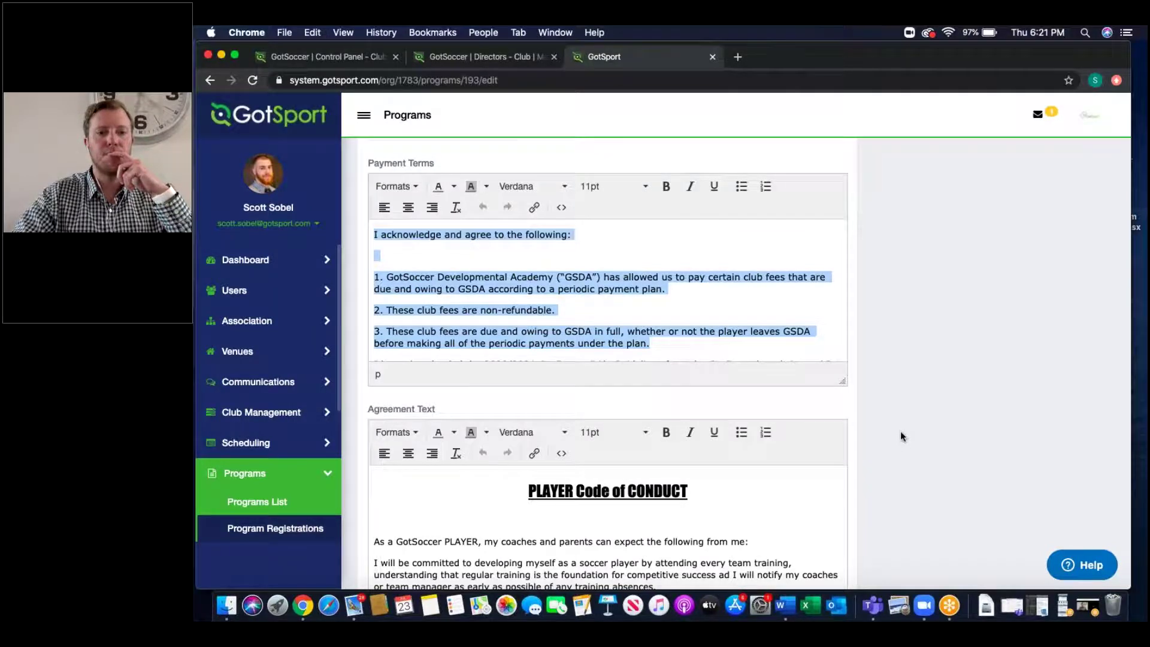
pyautogui.scroll(-5, 899, 430)
pyautogui.moveTo(838, 362); pyautogui.dragTo(818, 610)
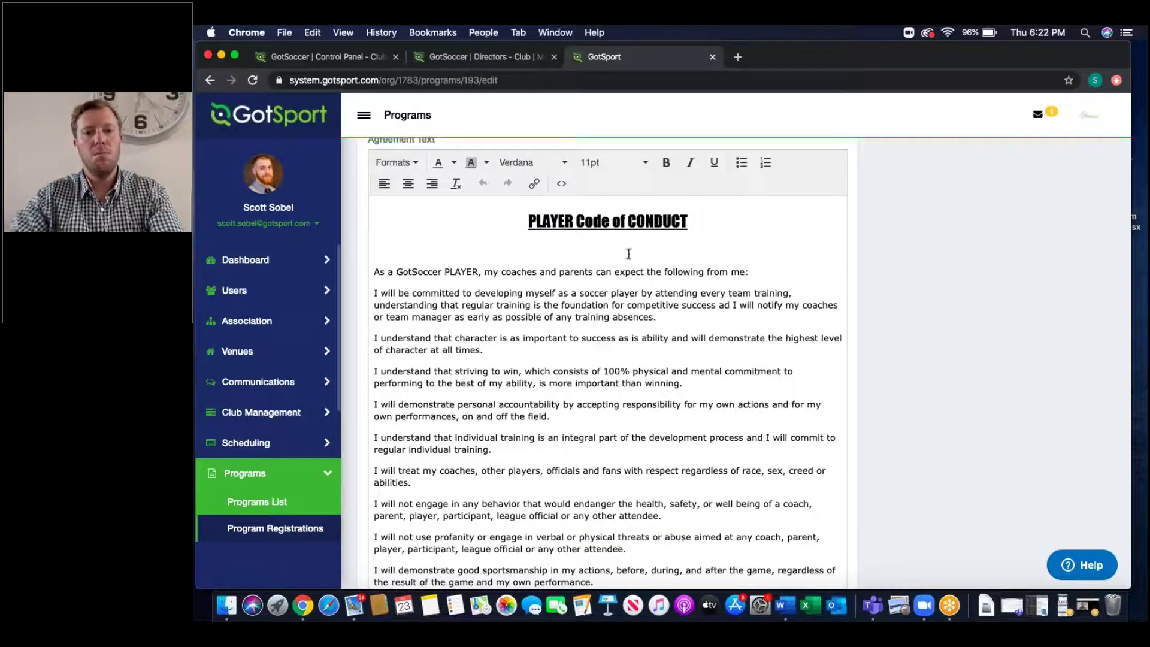
# Step: Set the PLAYER Code of CONDUCT heading to Terminal, 36pt, without underline
pyautogui.tripleClick(596, 219)
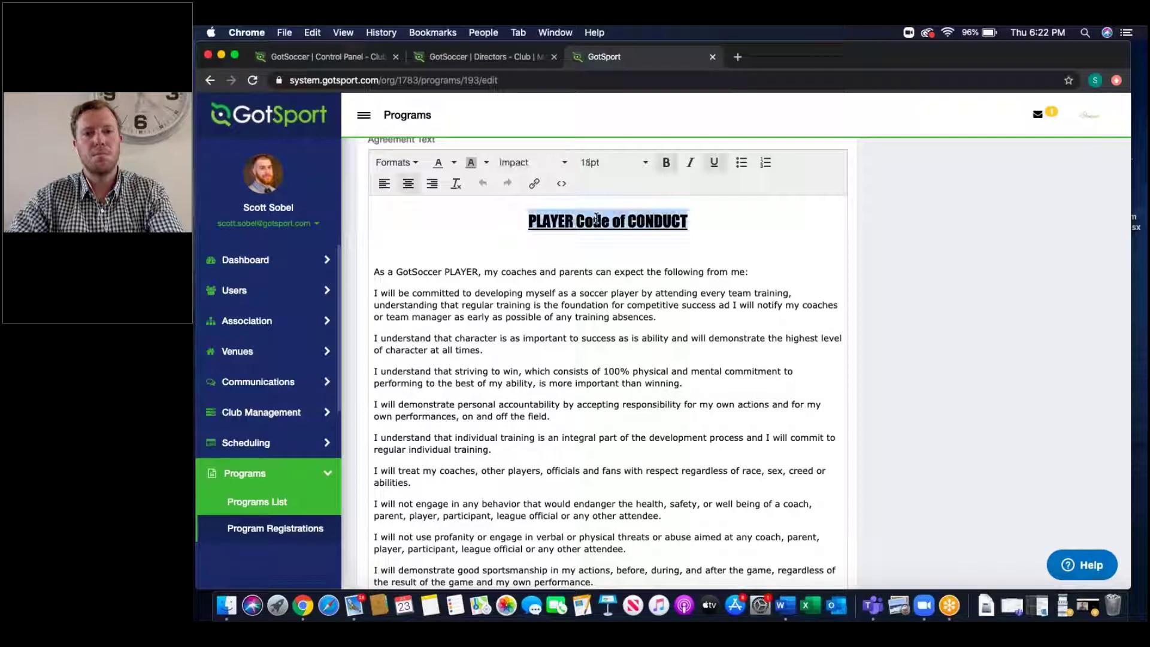
pyautogui.click(513, 168)
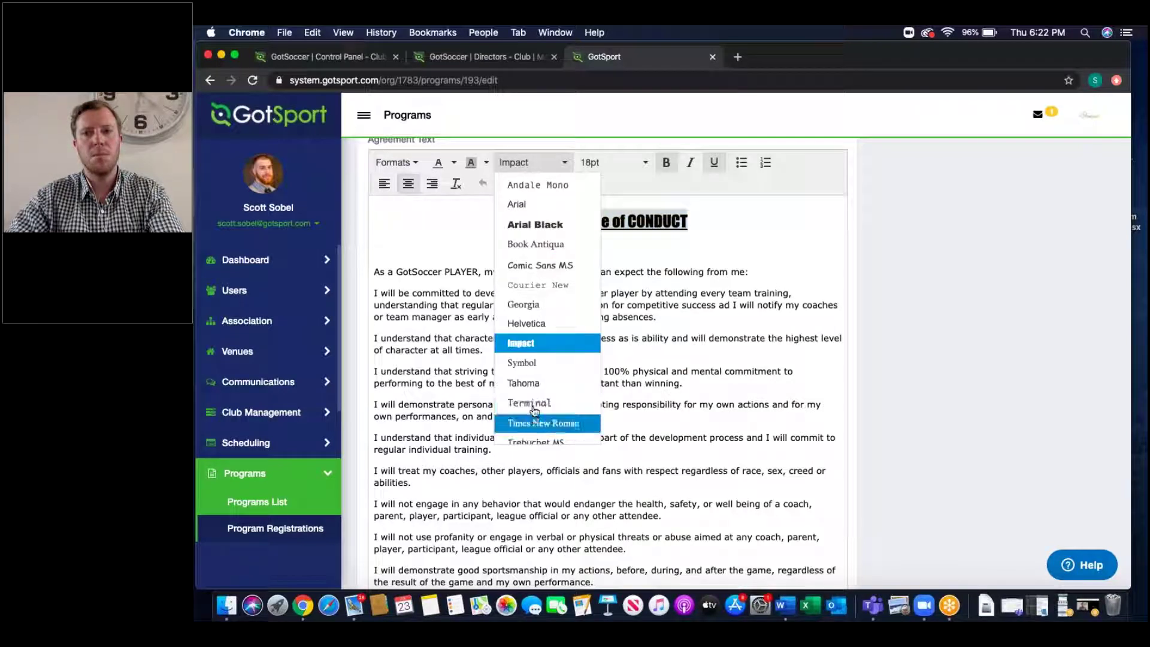
pyautogui.click(530, 405)
pyautogui.click(633, 166)
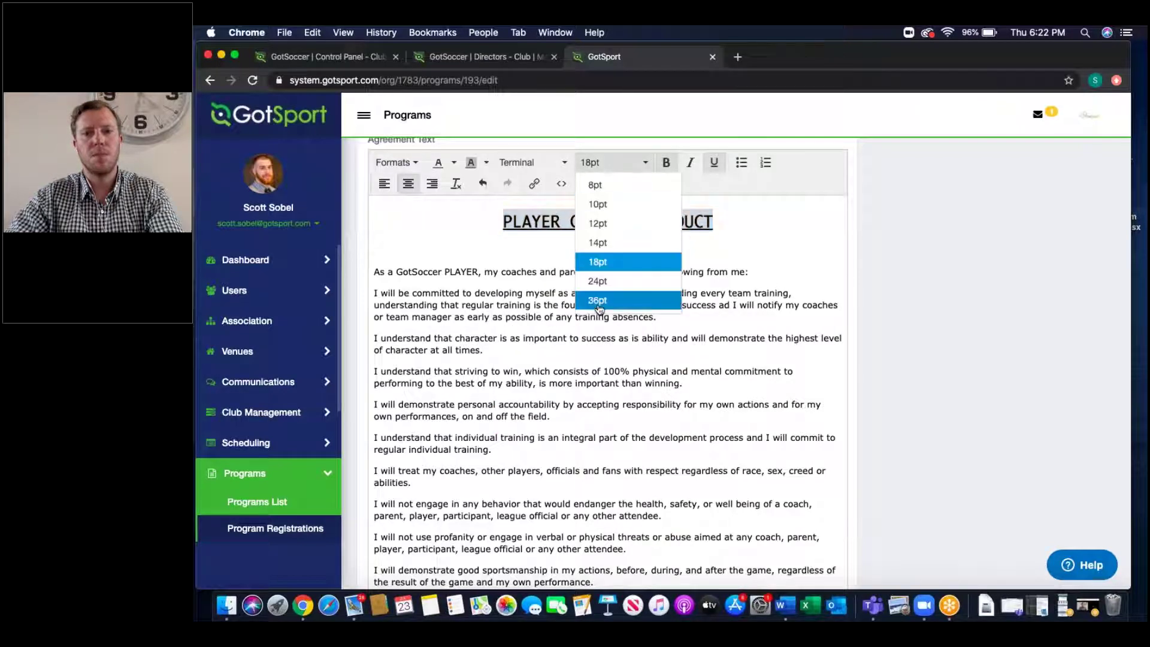
pyautogui.click(596, 301)
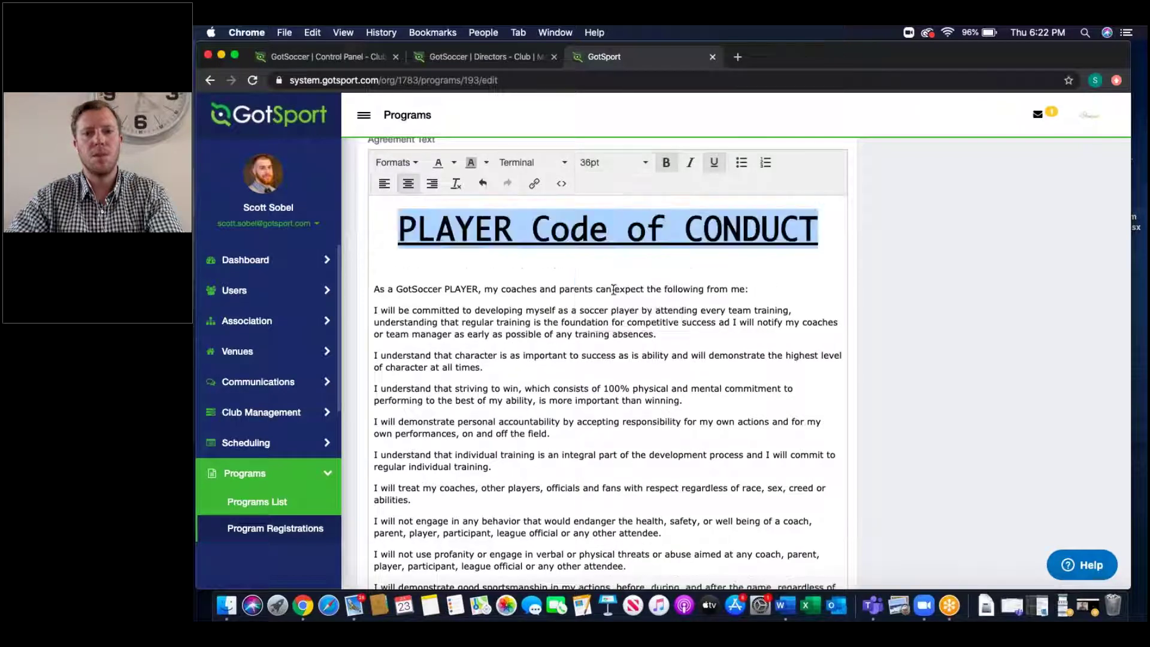
pyautogui.click(710, 165)
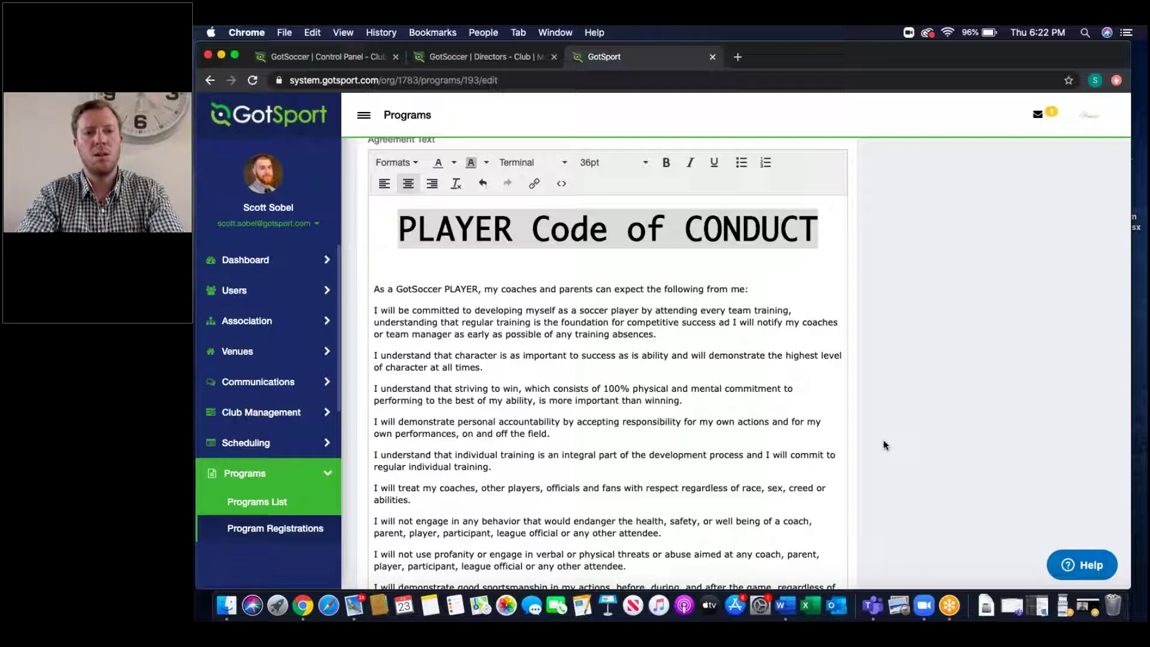
pyautogui.scroll(-15, 881, 429)
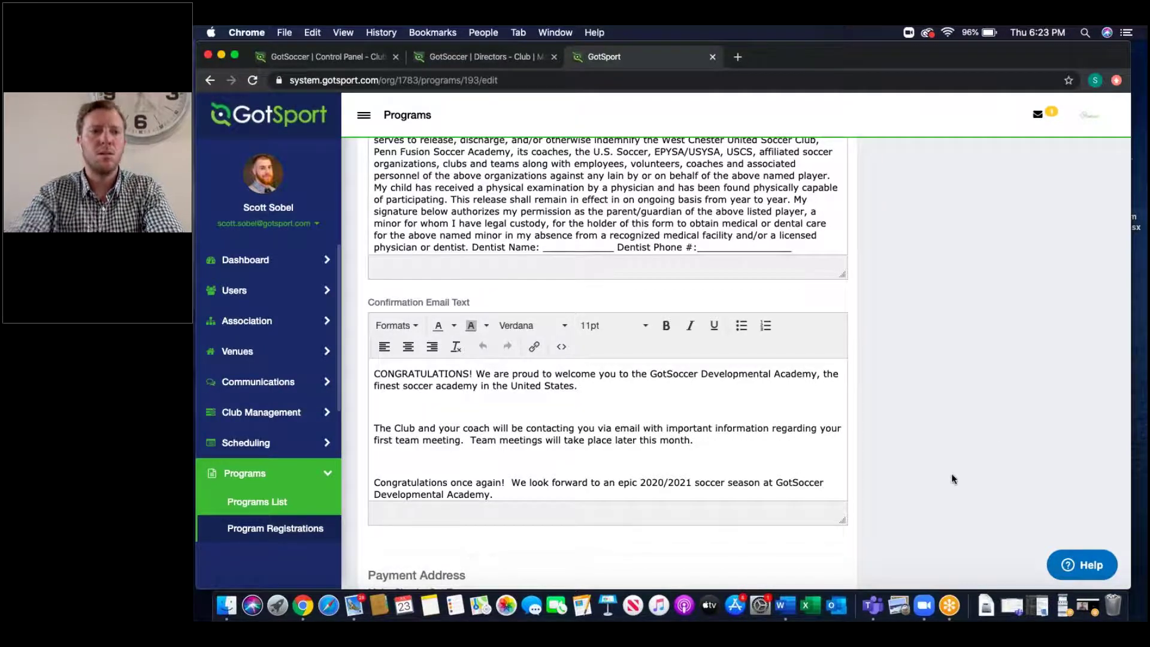
pyautogui.scroll(15, 951, 473)
pyautogui.scroll(15, 950, 473)
pyautogui.scroll(2, 949, 519)
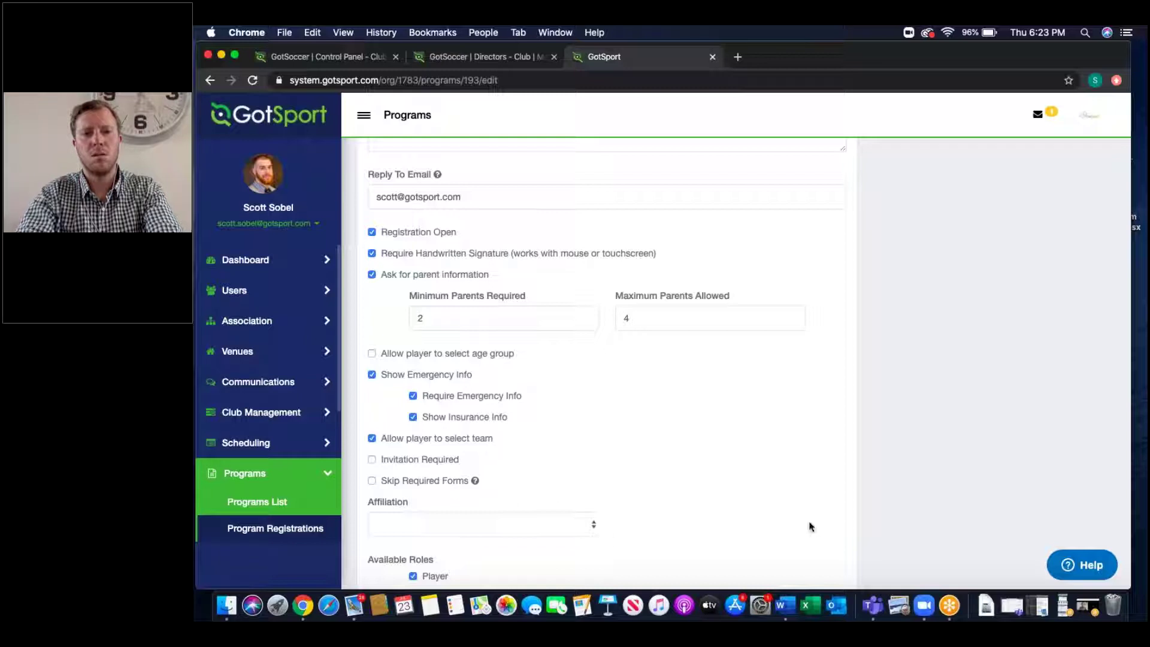
pyautogui.moveTo(653, 254); pyautogui.dragTo(405, 254)
pyautogui.moveTo(820, 319); pyautogui.dragTo(485, 293)
pyautogui.moveTo(518, 423); pyautogui.dragTo(379, 374)
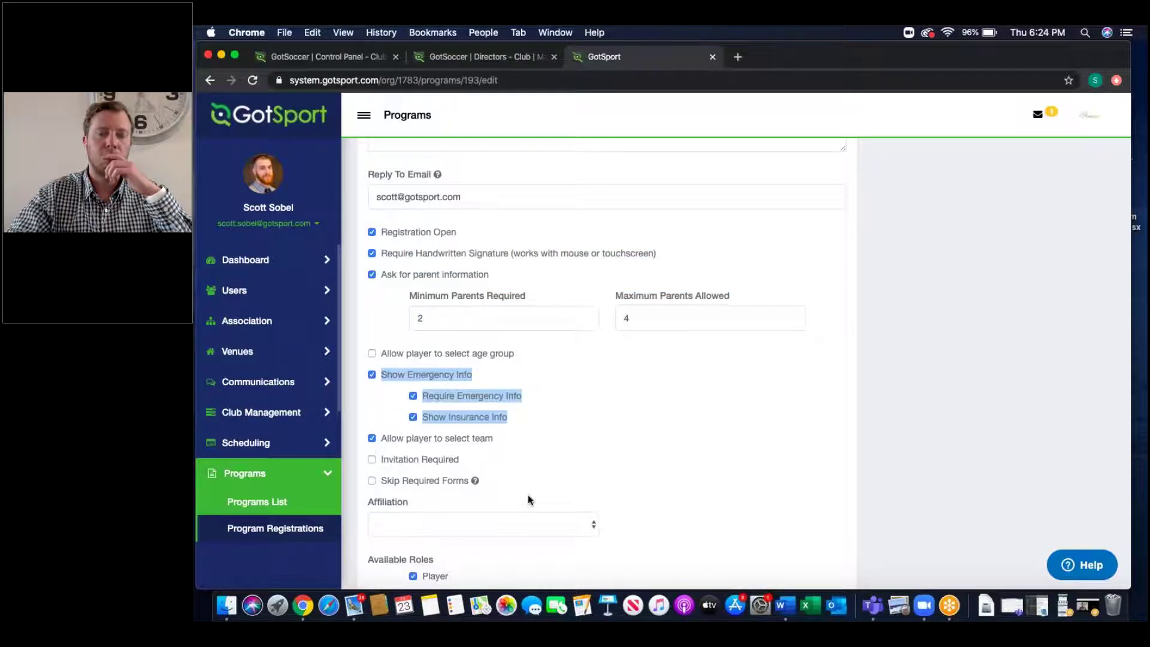
pyautogui.scroll(-5, 527, 500)
pyautogui.click(465, 549)
pyautogui.click(713, 486)
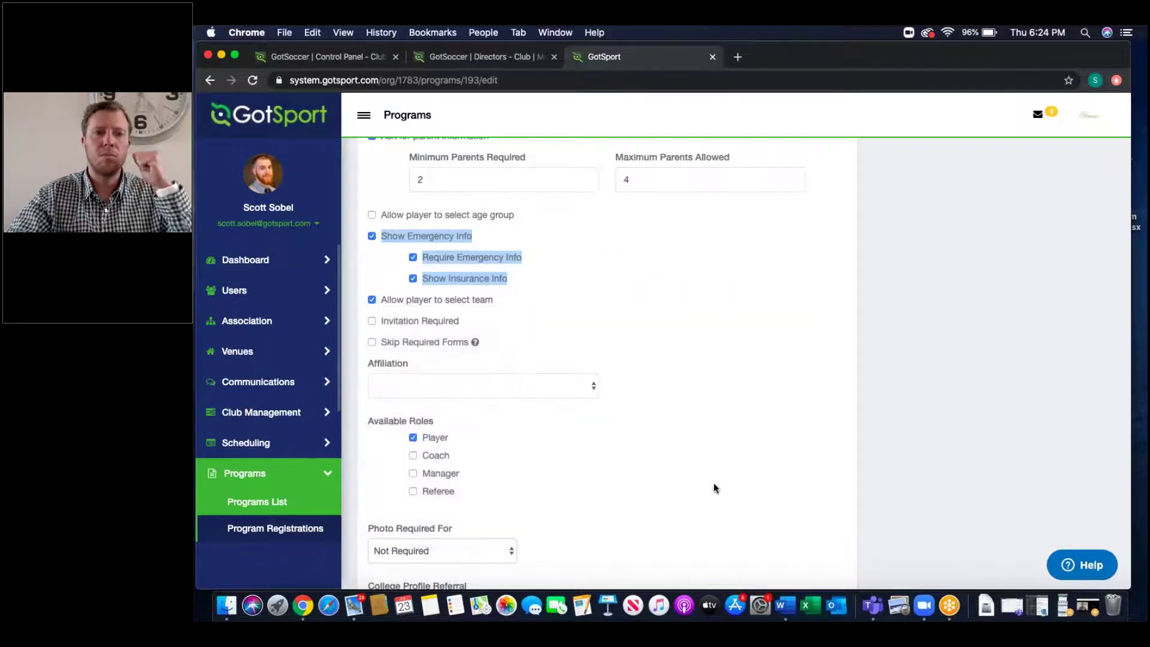
pyautogui.scroll(1, 655, 308)
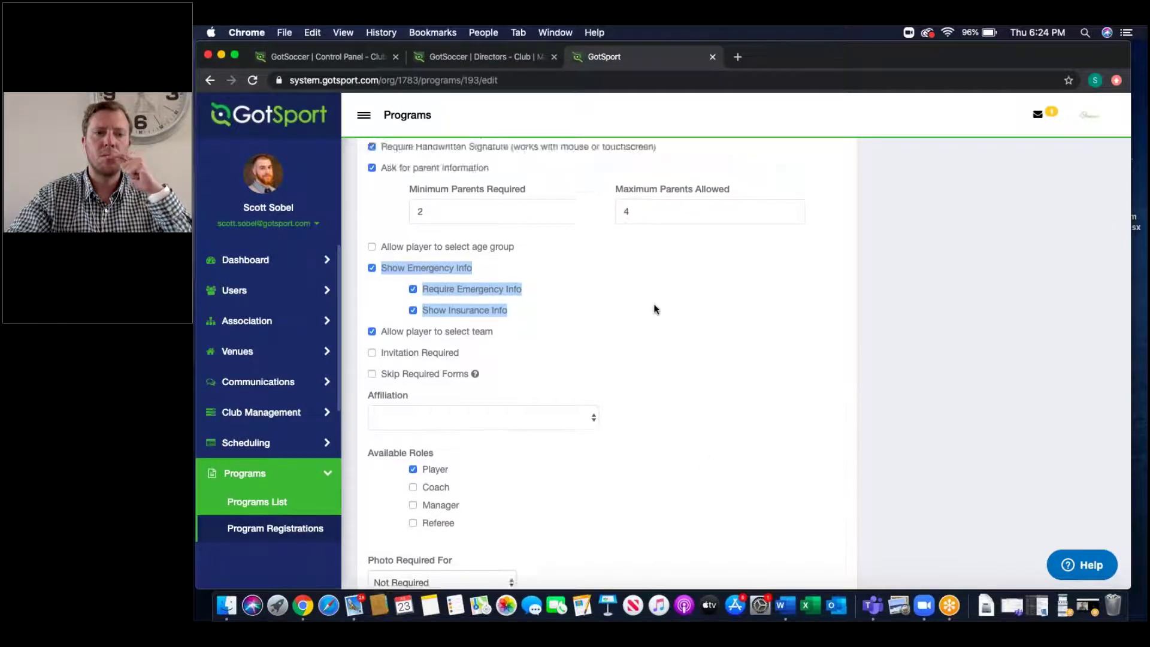
pyautogui.scroll(10, 655, 308)
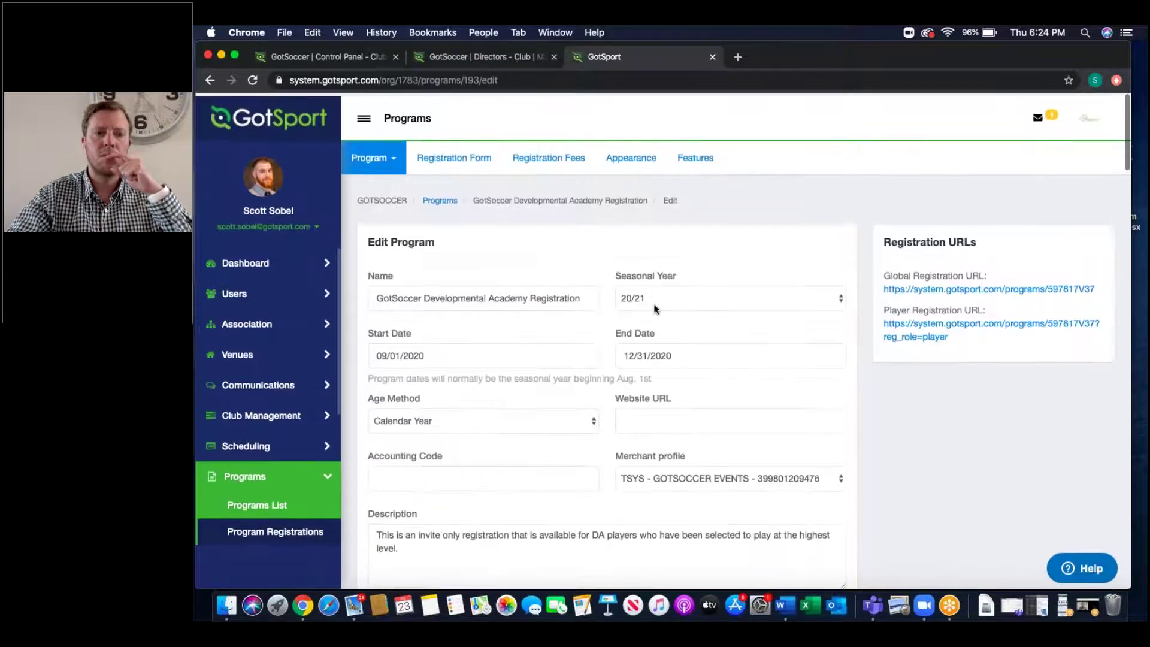
# Step: On the Registration Form tab, start a new form element, browse its Type list, then cancel
pyautogui.click(473, 160)
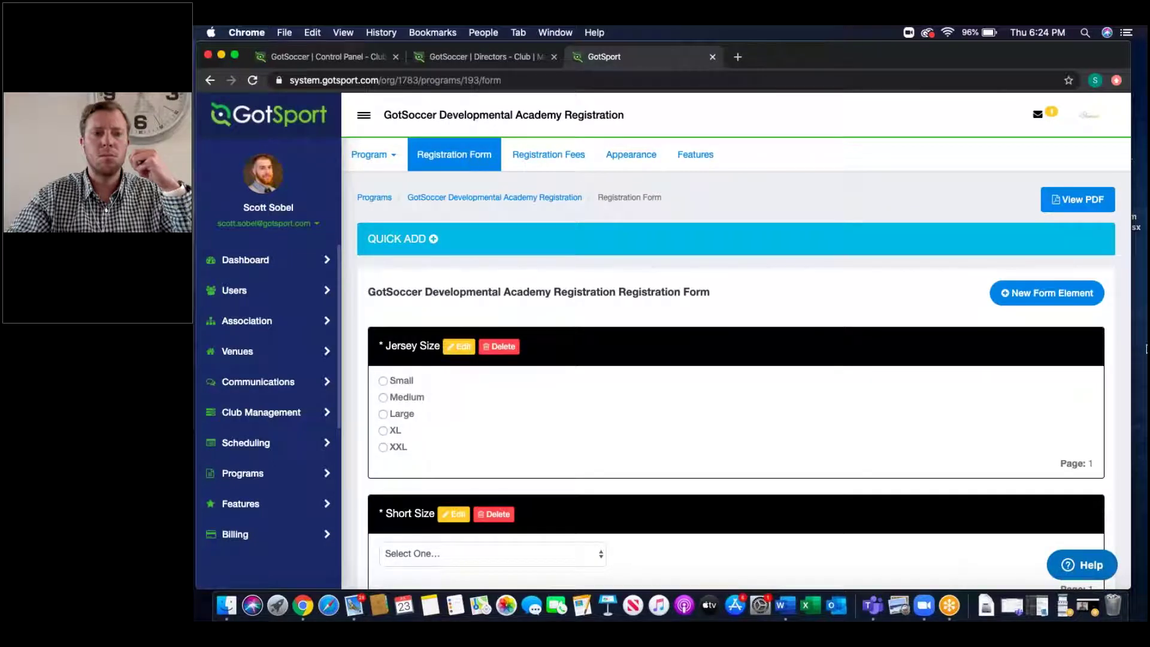
pyautogui.click(1087, 293)
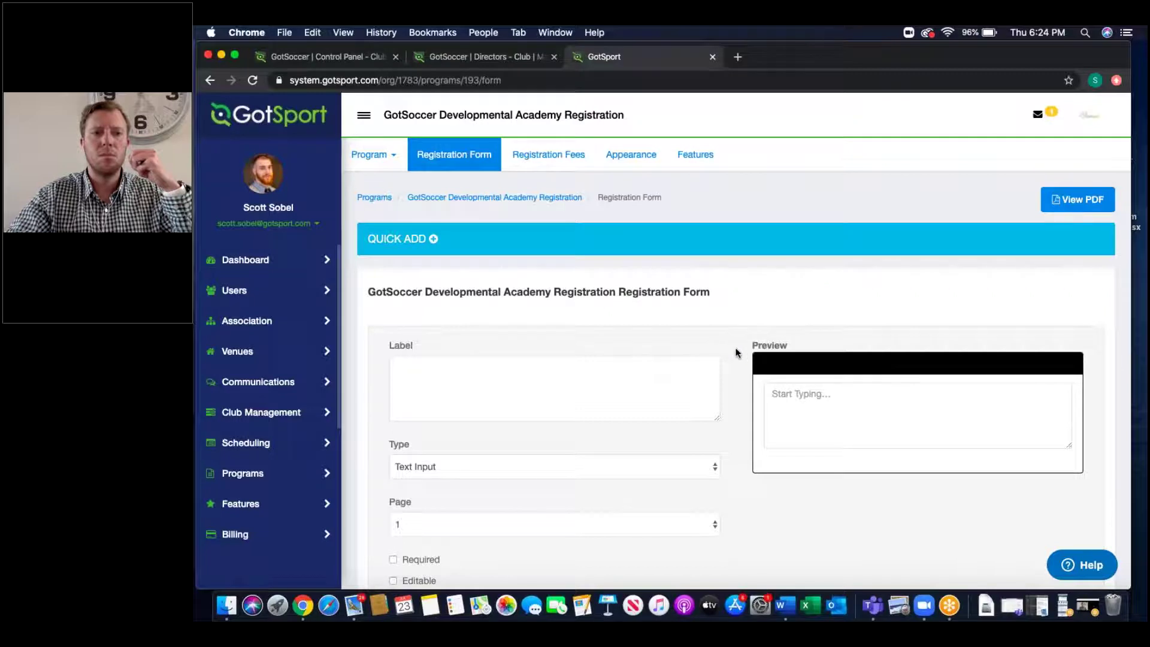
pyautogui.scroll(-5, 718, 347)
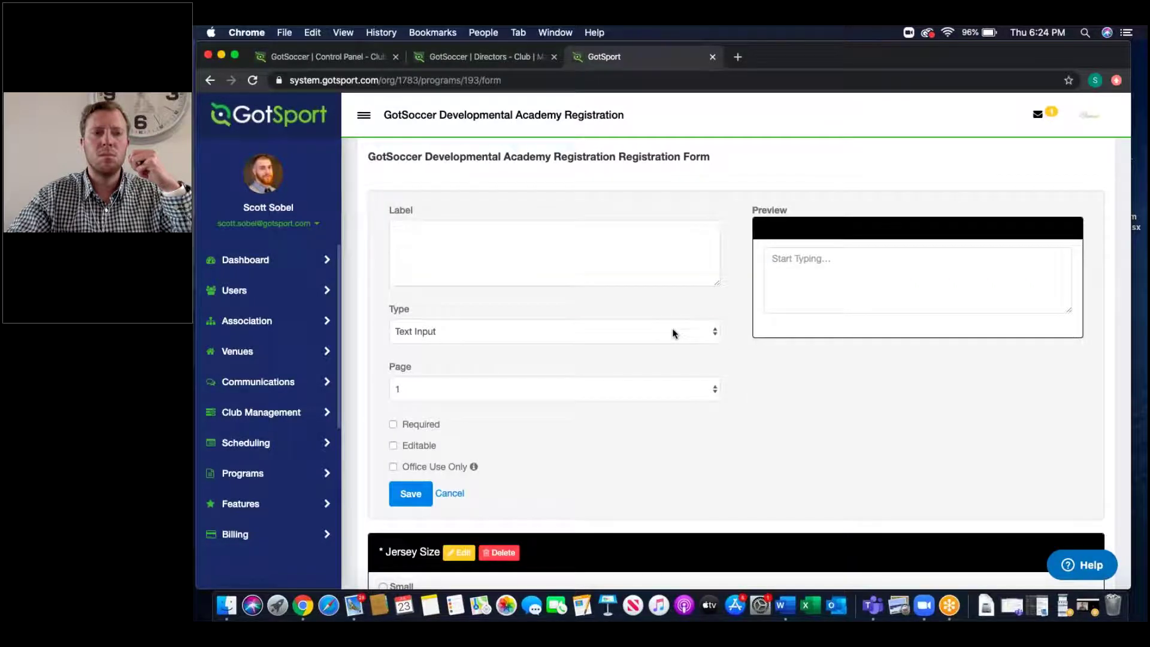
pyautogui.click(673, 333)
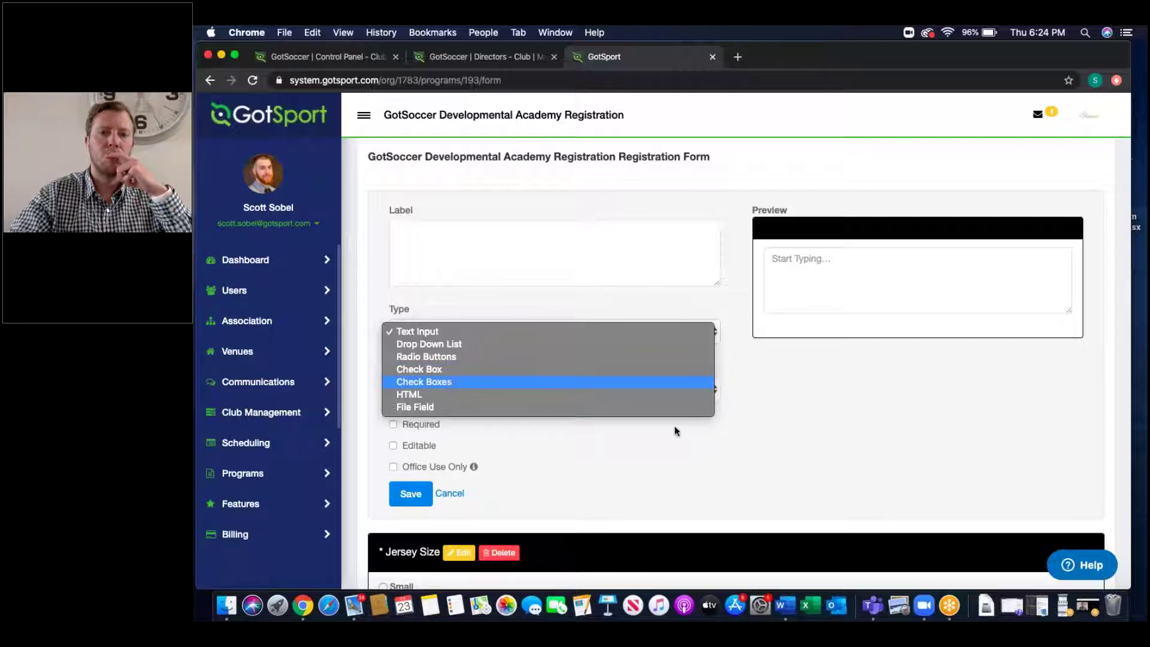
pyautogui.click(763, 430)
pyautogui.click(456, 494)
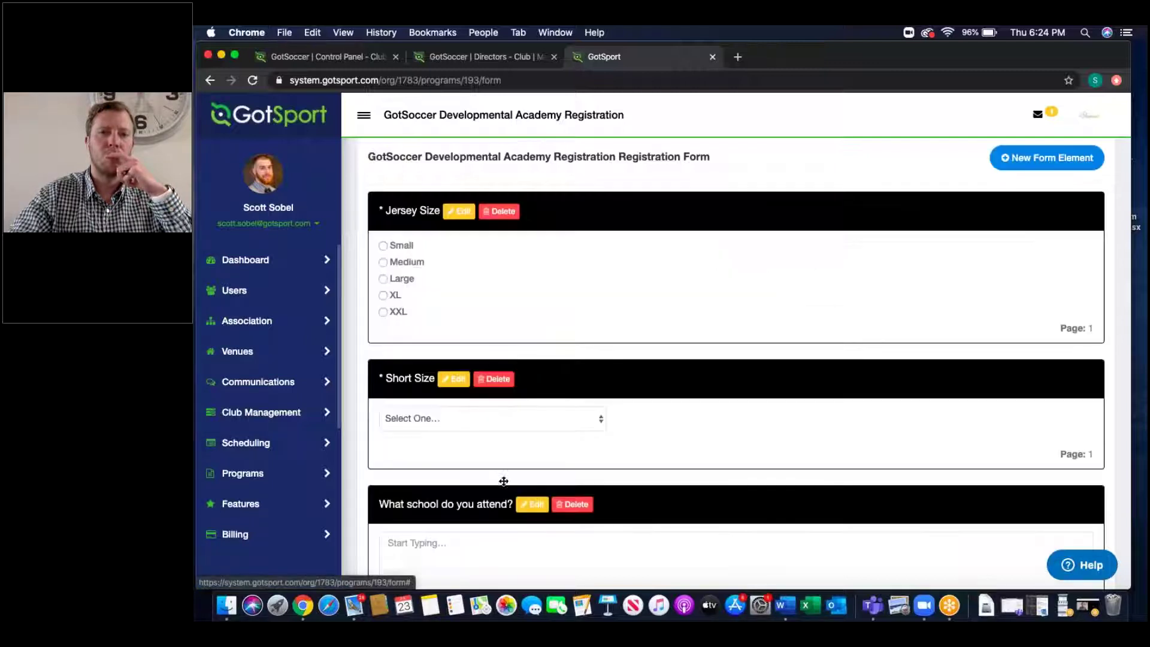
pyautogui.scroll(-5, 506, 480)
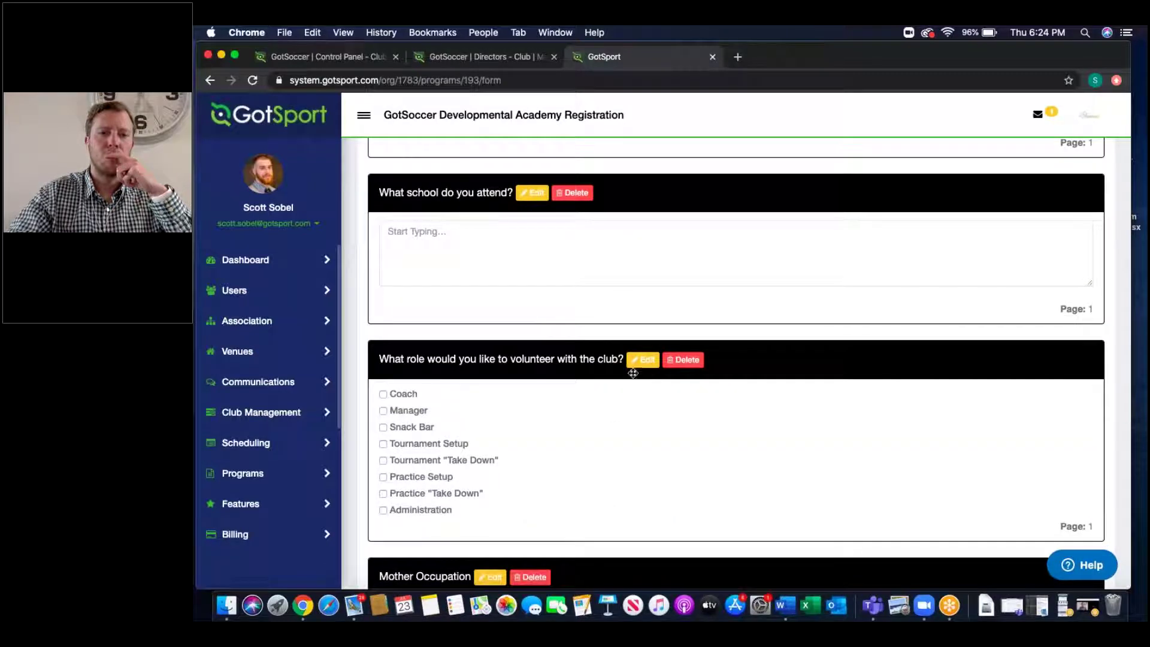
pyautogui.click(642, 360)
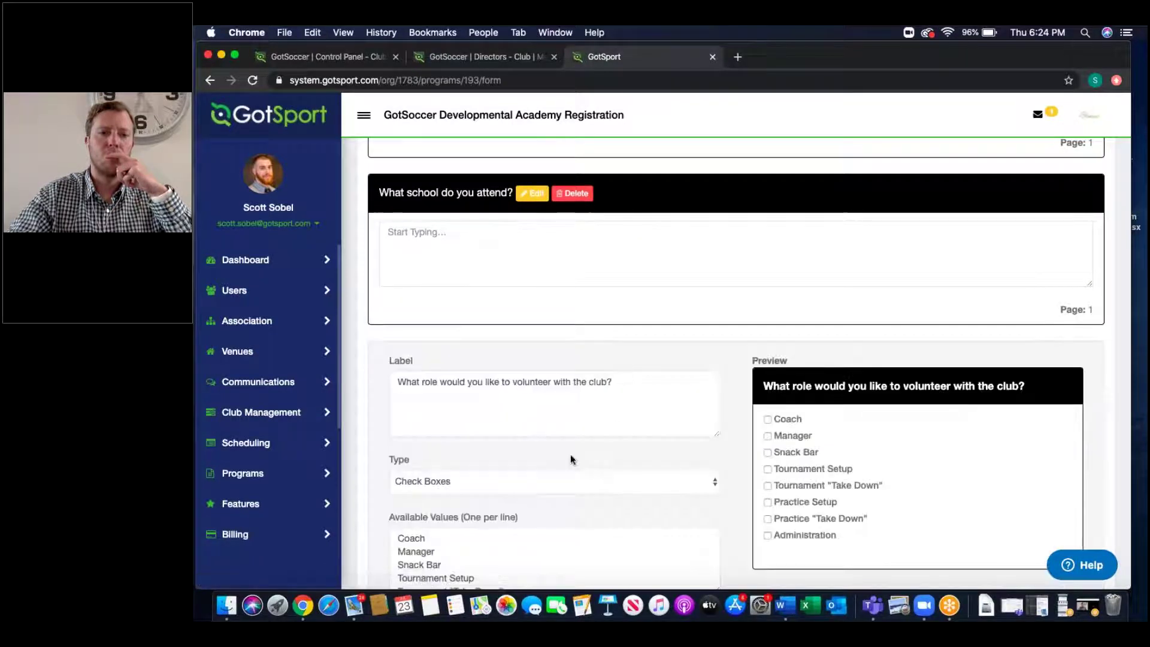
pyautogui.scroll(-2, 861, 430)
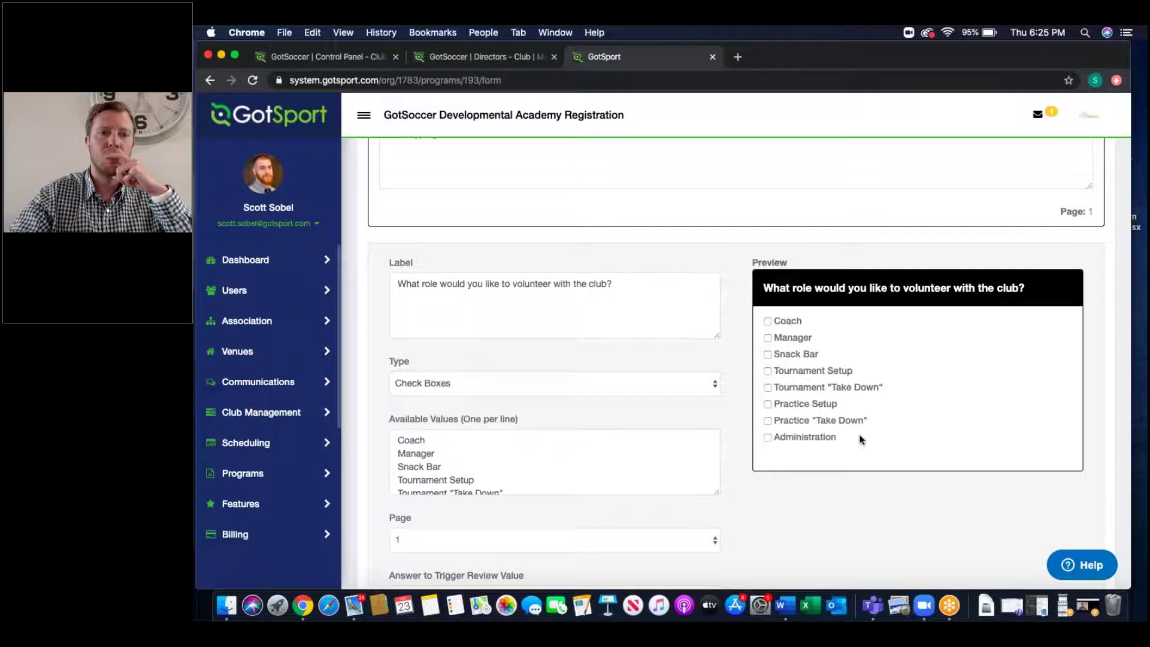
pyautogui.scroll(-10, 860, 439)
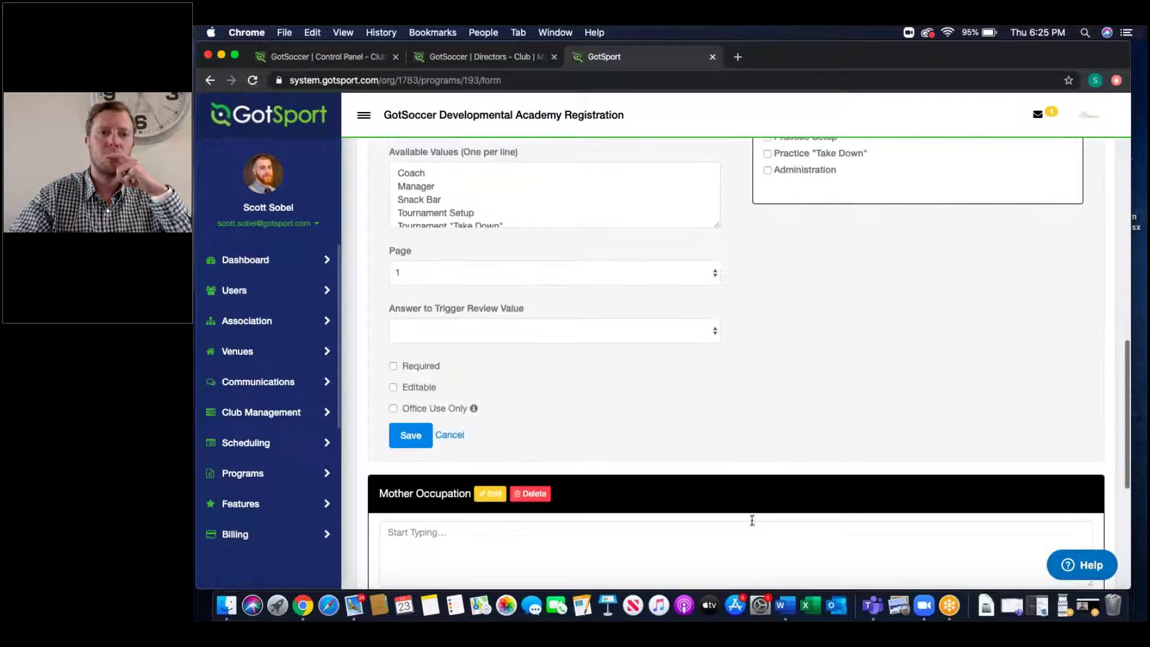
pyautogui.click(450, 435)
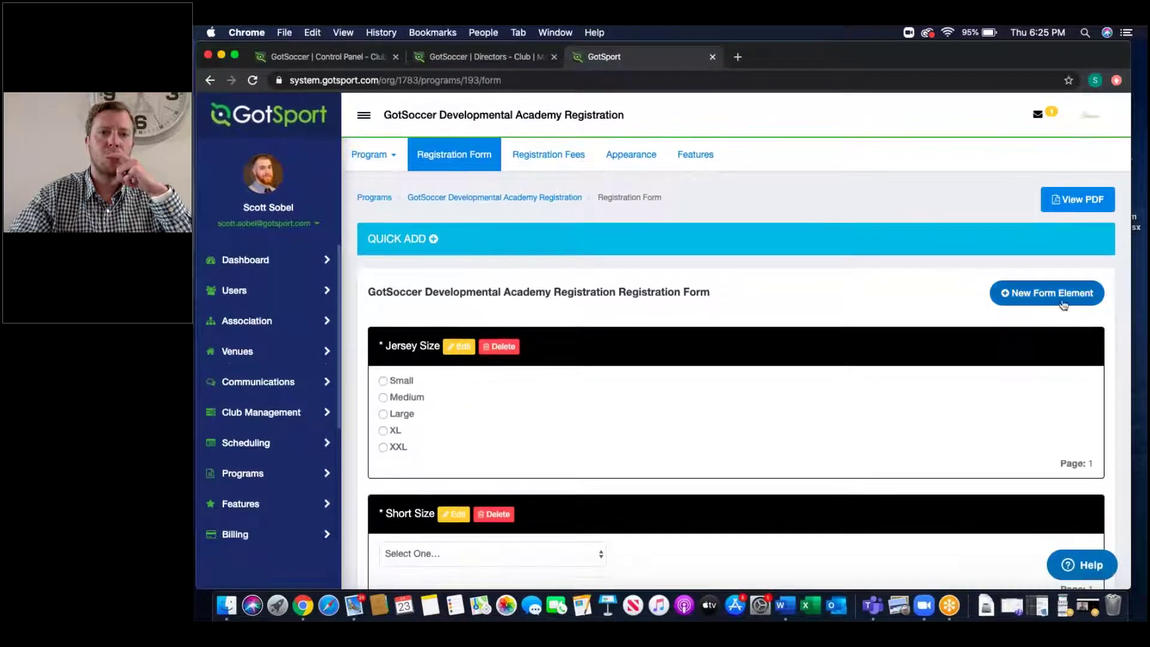
# Step: Create a File Field question labelled 'Upload your birth certificate' and check its preview
pyautogui.click(1052, 297)
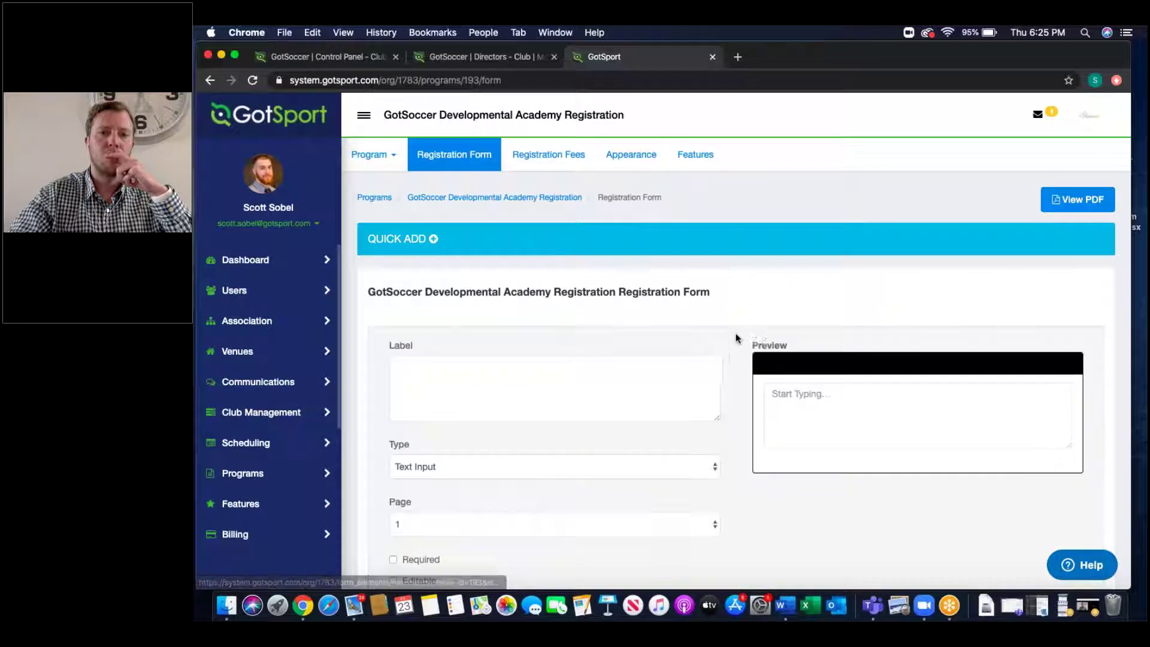
pyautogui.click(546, 467)
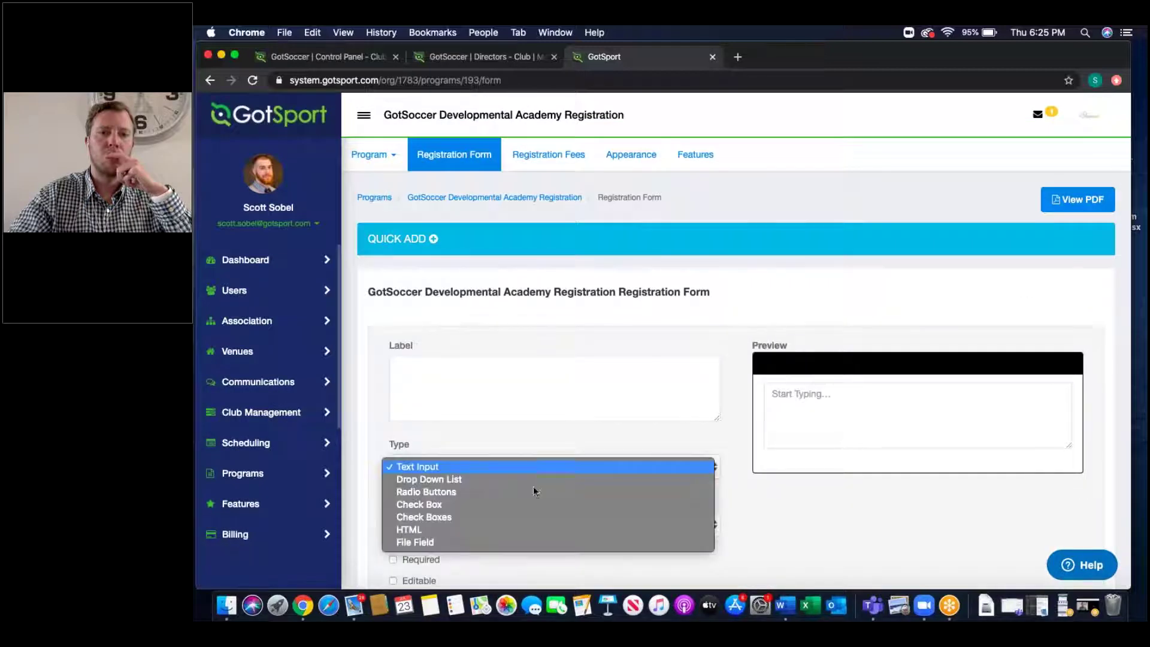
pyautogui.click(490, 542)
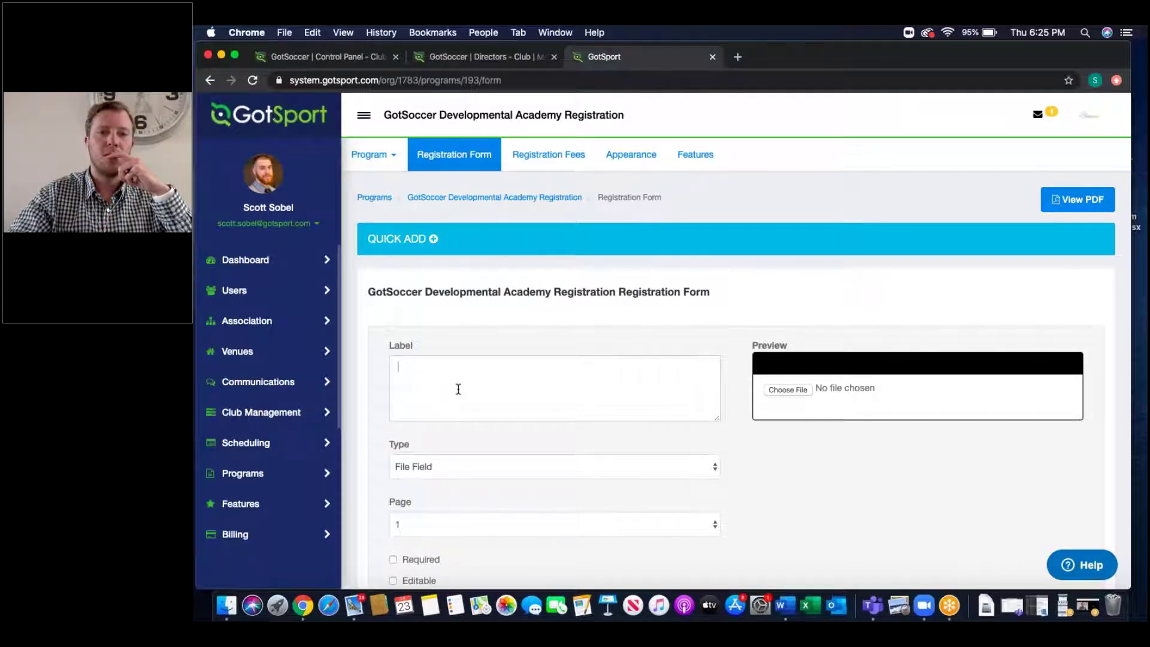
pyautogui.write('Upload')
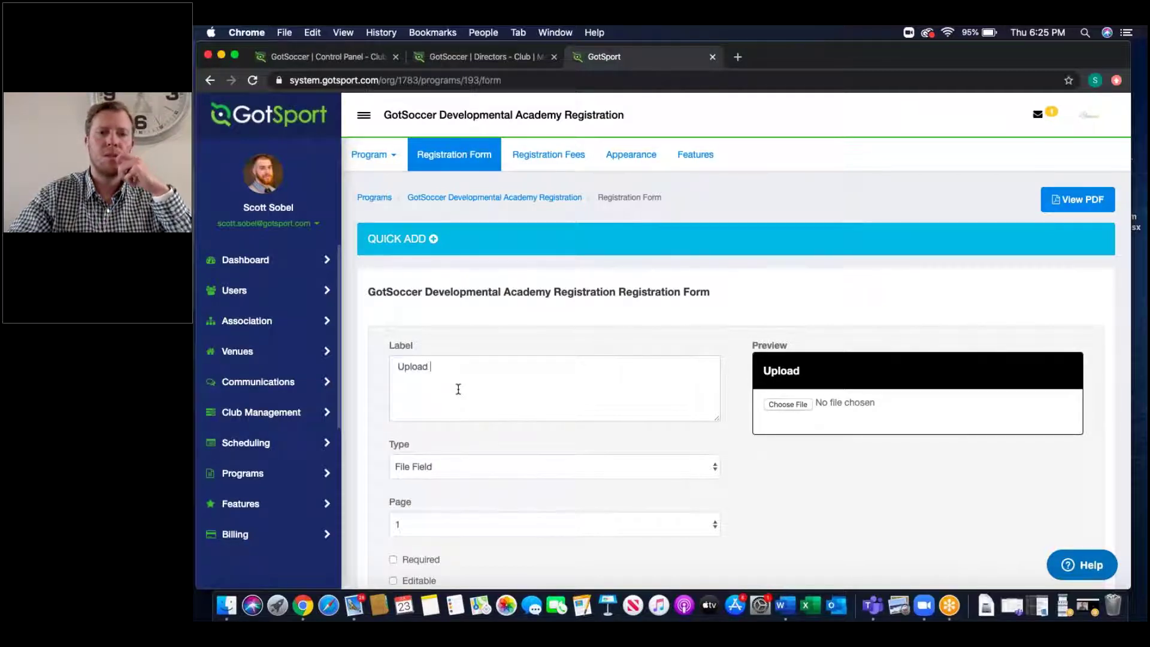
pyautogui.write(' your birth ')
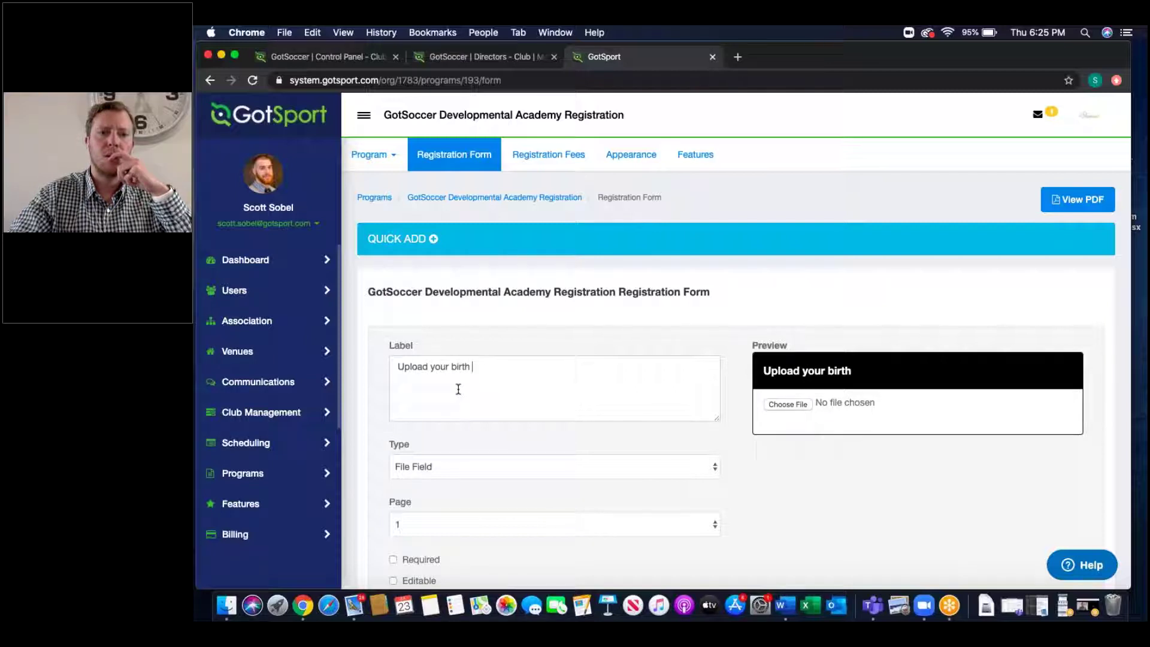
pyautogui.write('certificate')
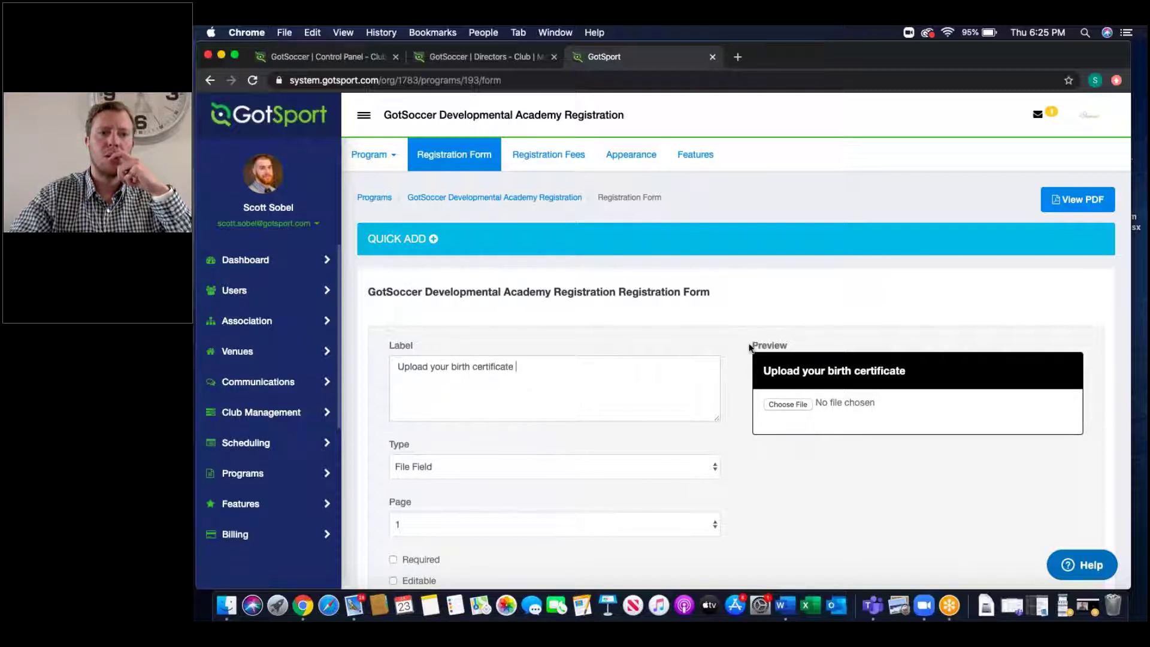
pyautogui.moveTo(752, 345); pyautogui.dragTo(801, 372)
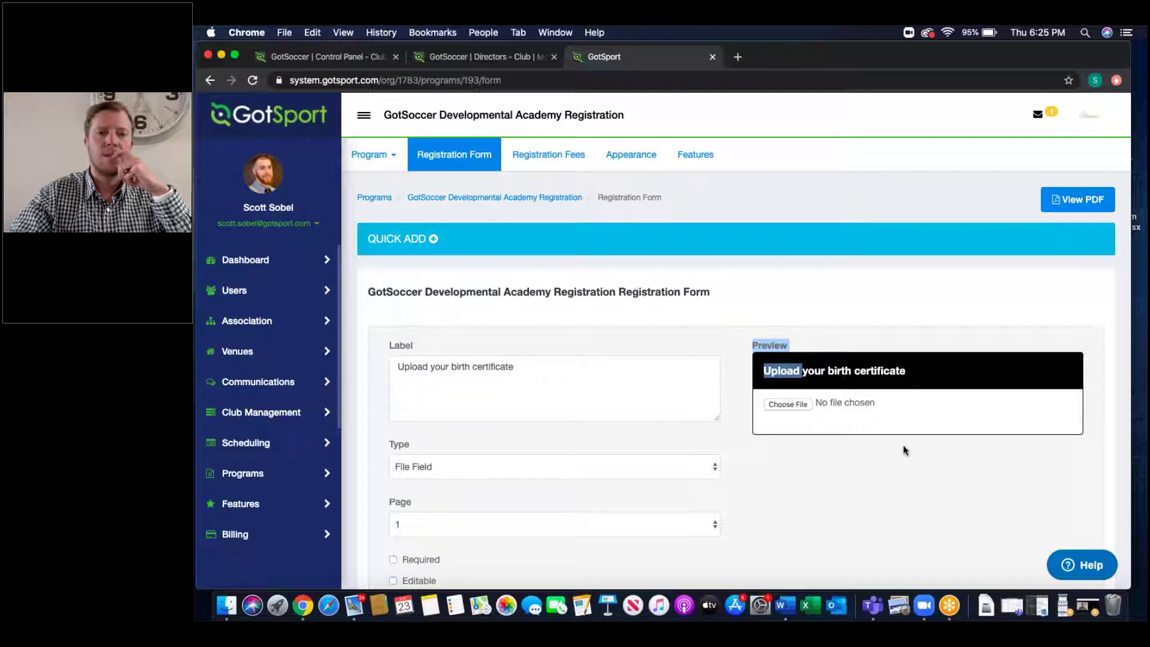
pyautogui.click(748, 500)
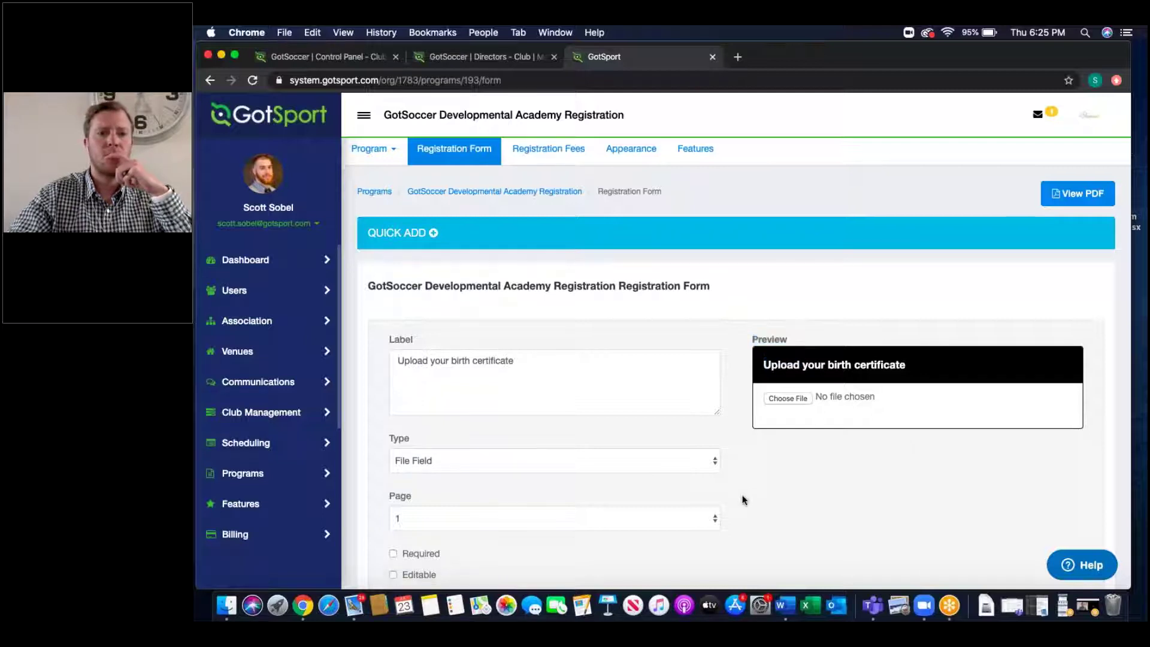
pyautogui.scroll(-3, 745, 500)
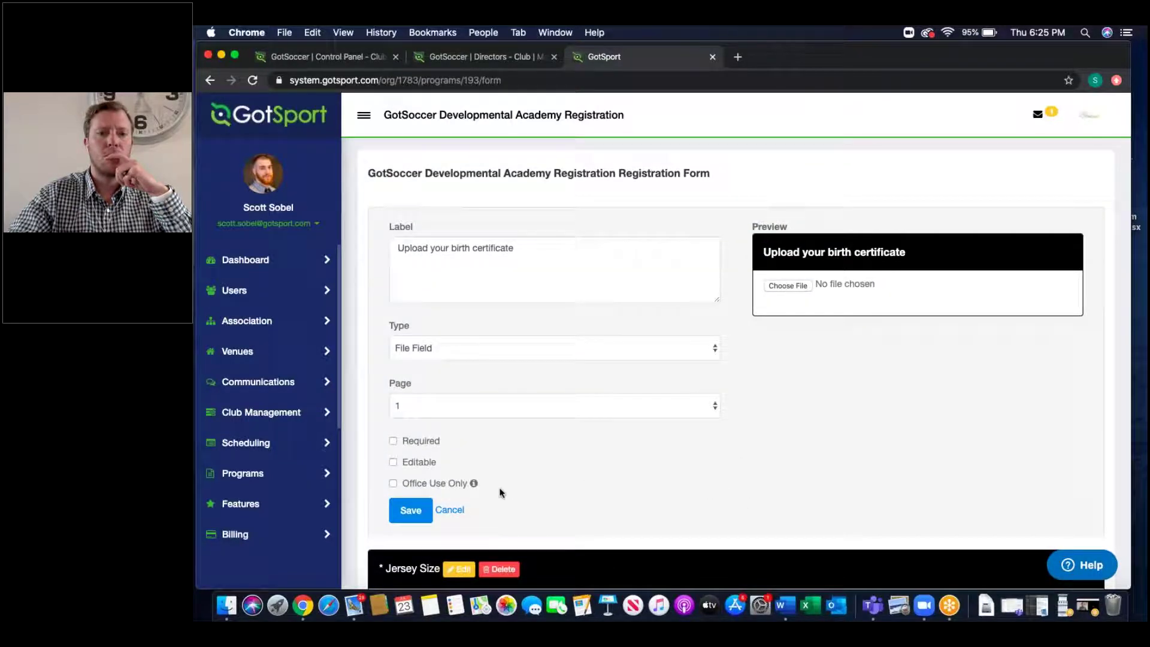
# Step: Point out the Required, Editable and Office Use Only options, then cancel the birth-certificate draft
pyautogui.moveTo(500, 490); pyautogui.dragTo(380, 447)
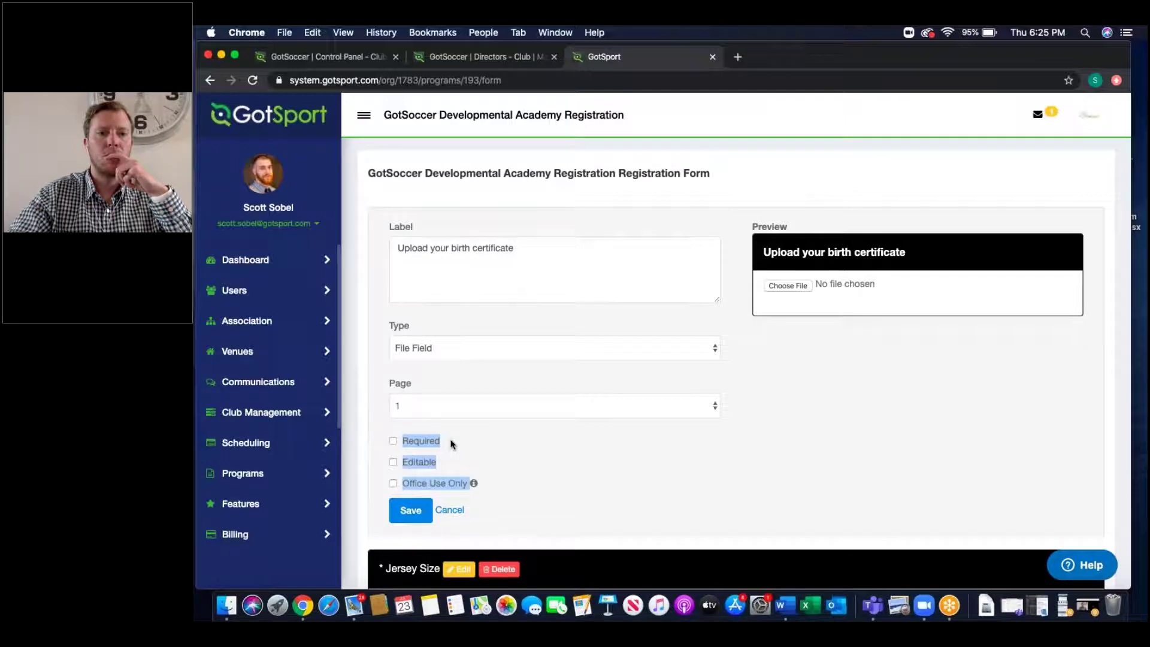
pyautogui.moveTo(450, 444); pyautogui.dragTo(401, 446)
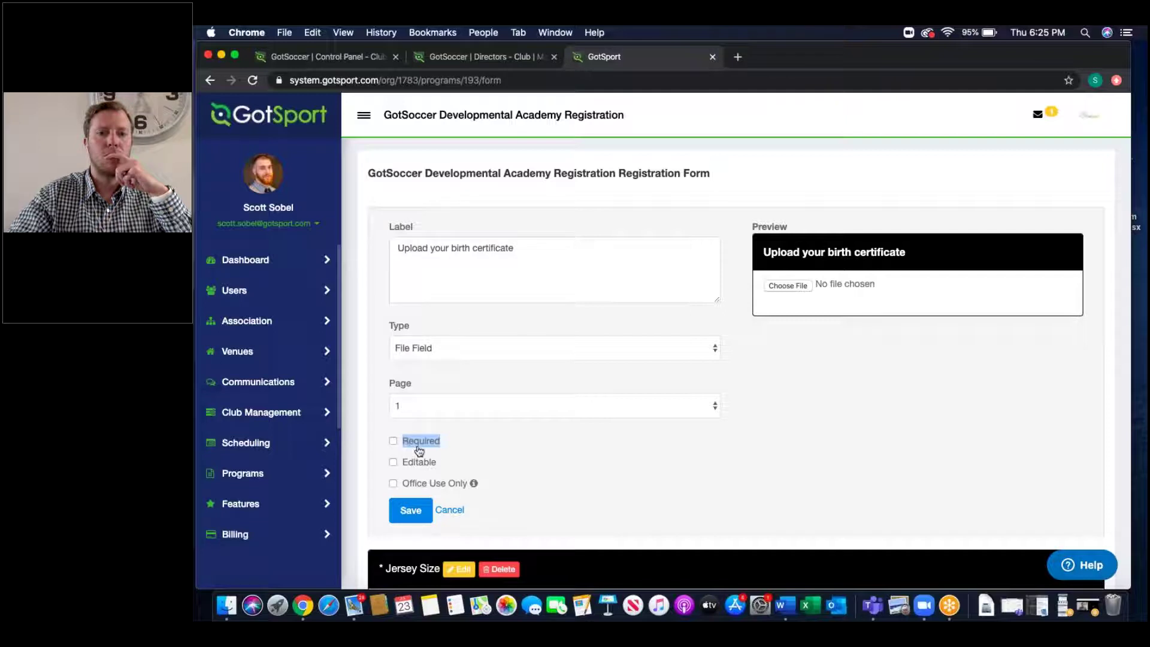
pyautogui.moveTo(445, 466); pyautogui.dragTo(415, 468)
pyautogui.moveTo(485, 483); pyautogui.dragTo(407, 484)
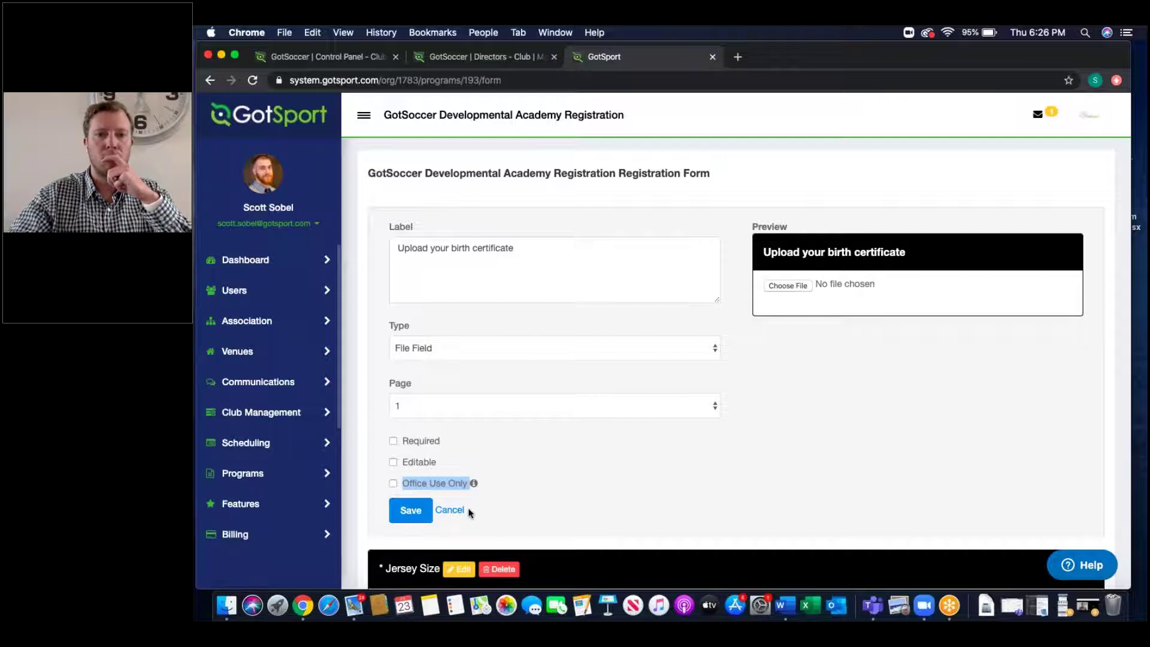
pyautogui.click(450, 512)
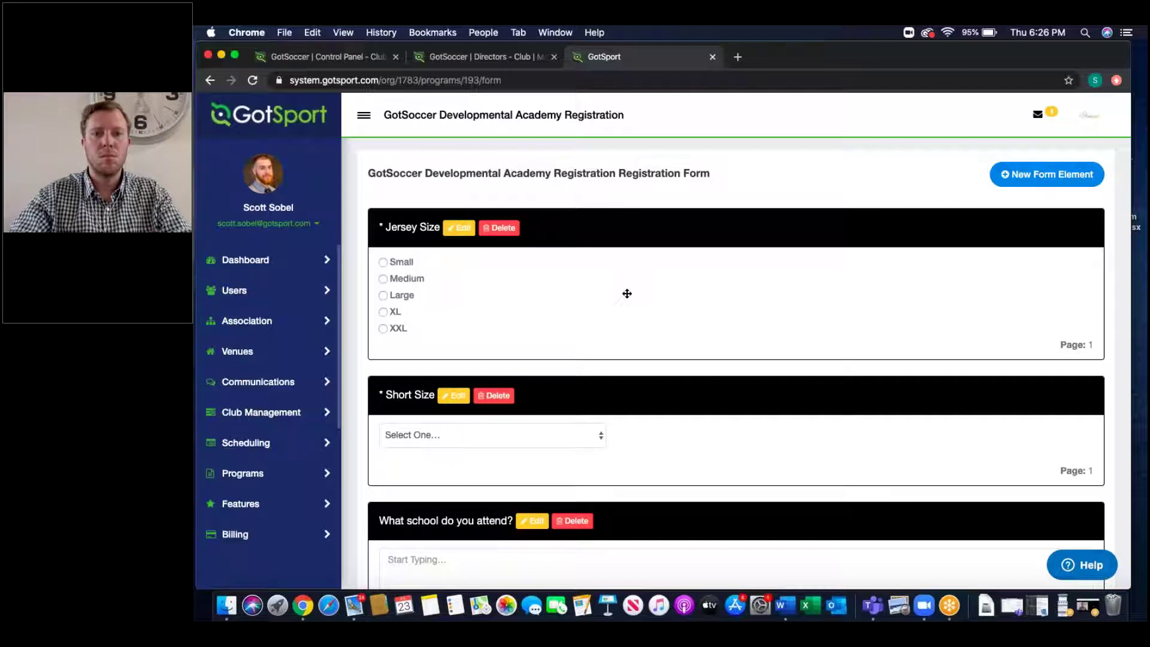
pyautogui.scroll(-5, 662, 339)
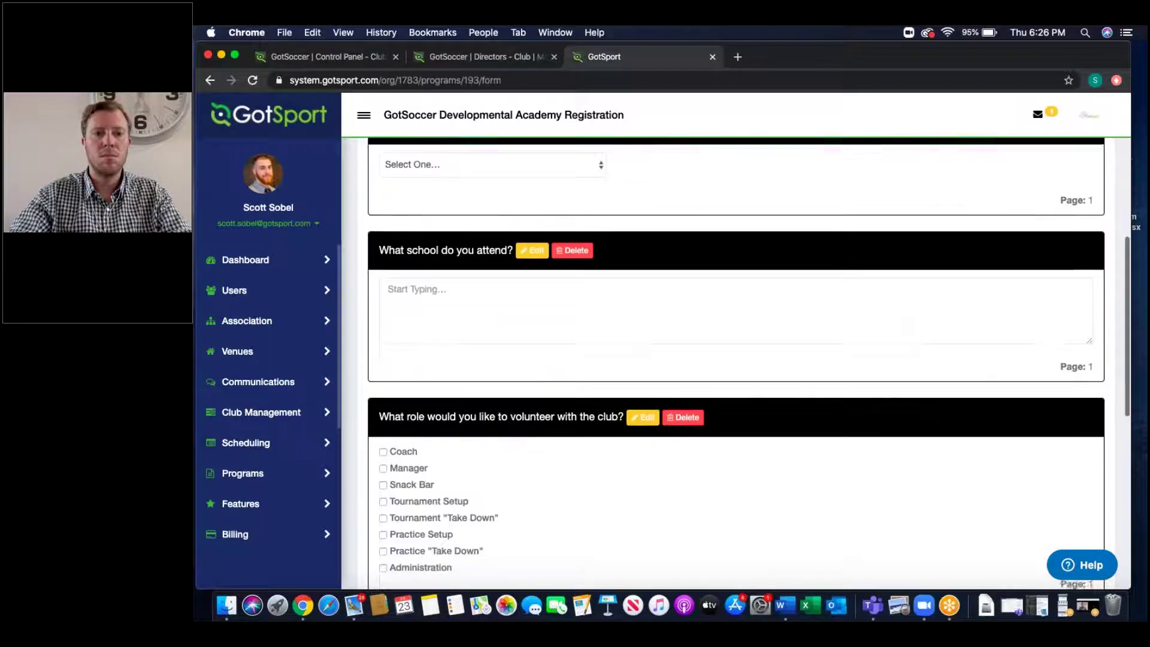
pyautogui.scroll(-3, 662, 339)
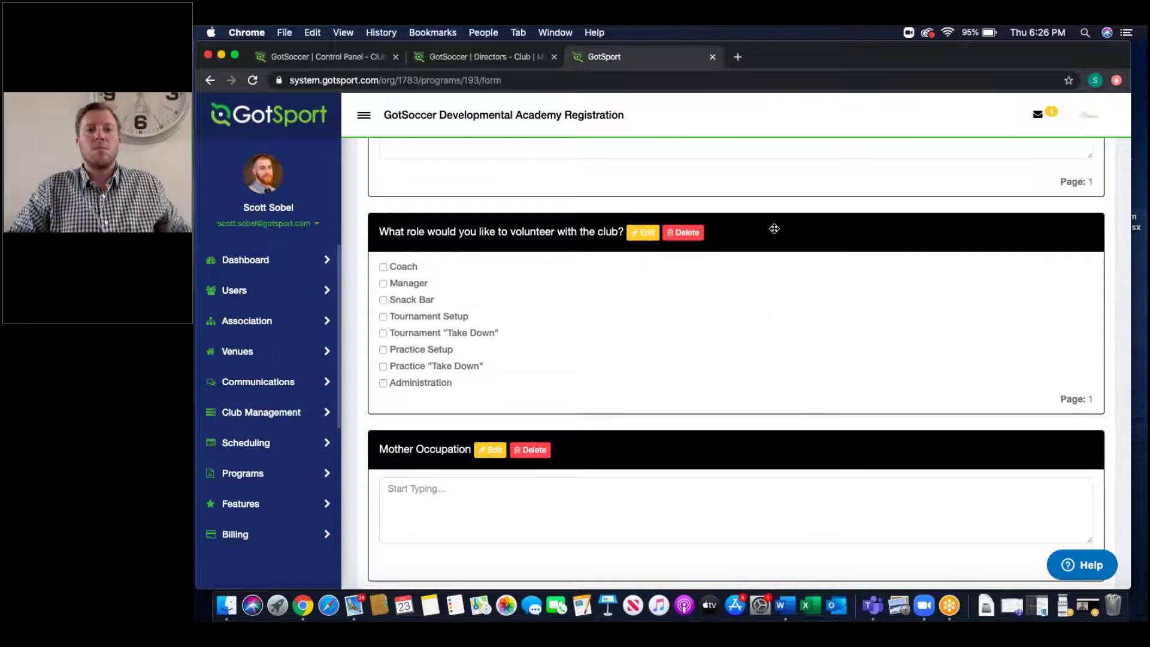
pyautogui.moveTo(774, 228); pyautogui.dragTo(665, 359)
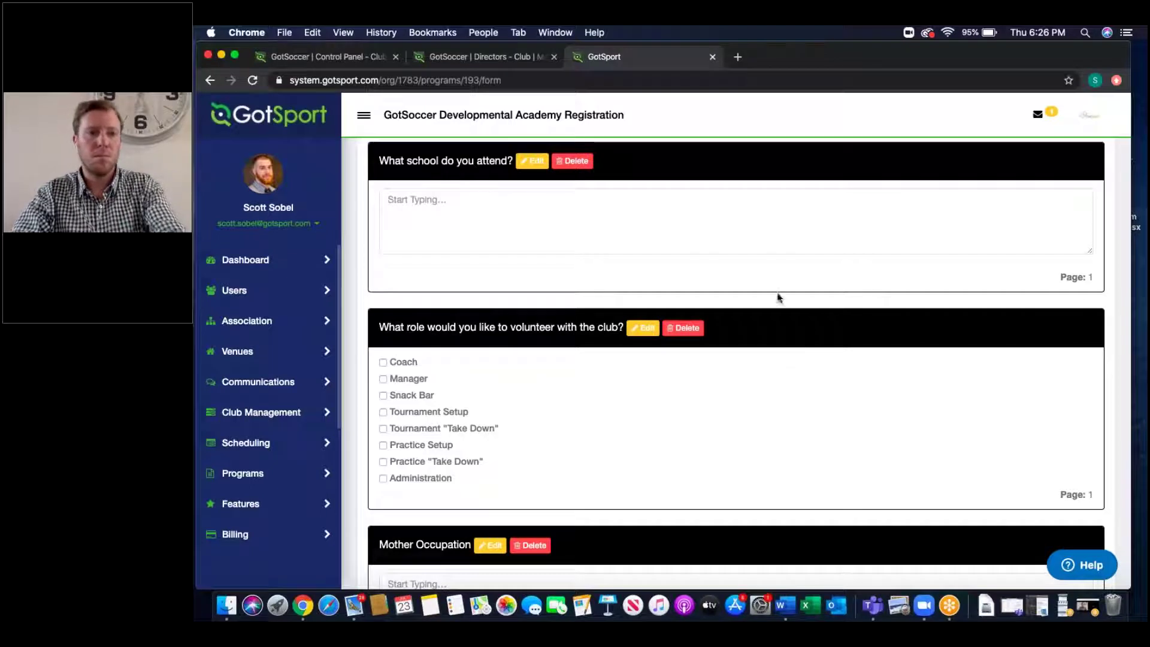
pyautogui.scroll(15, 775, 293)
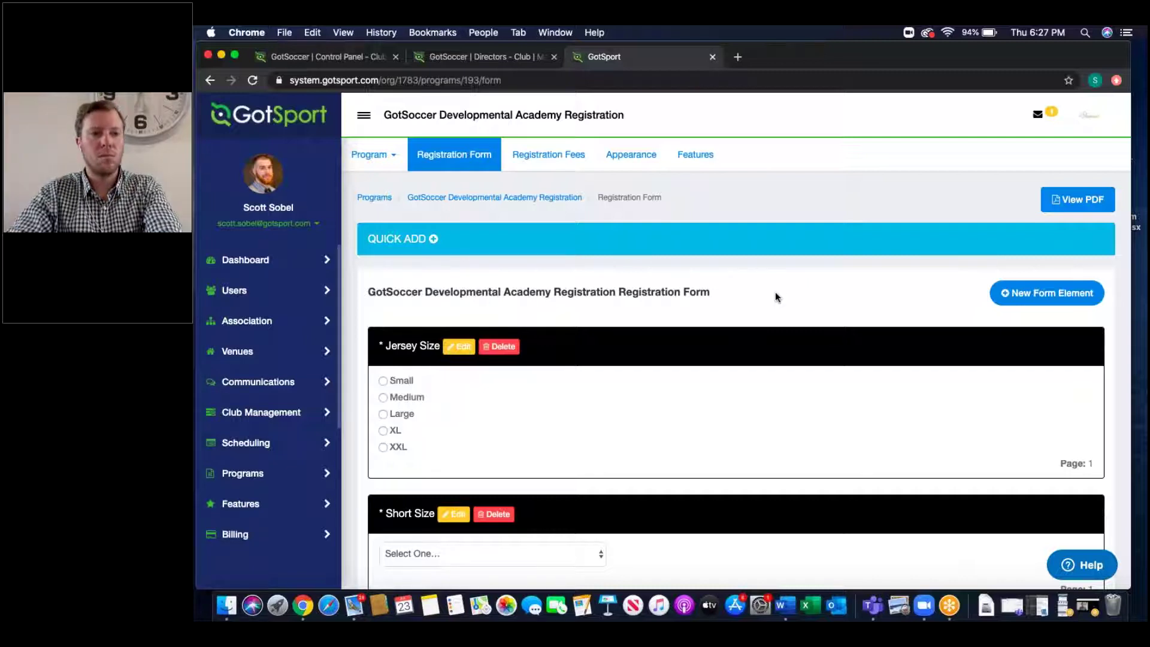
# Step: Expand QUICK ADD to show the preset school-attended and uniform-size questions
pyautogui.click(423, 244)
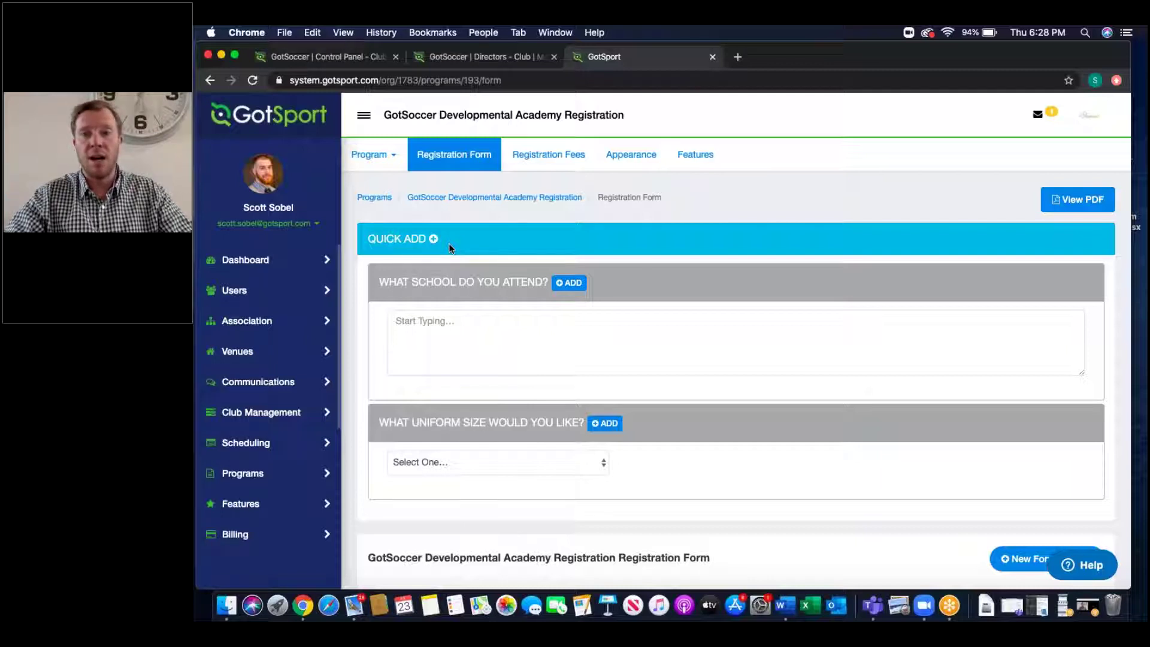
# Step: Go to Registration Fees and show the options menu for the Pay in 3 Payments plan
pyautogui.click(531, 173)
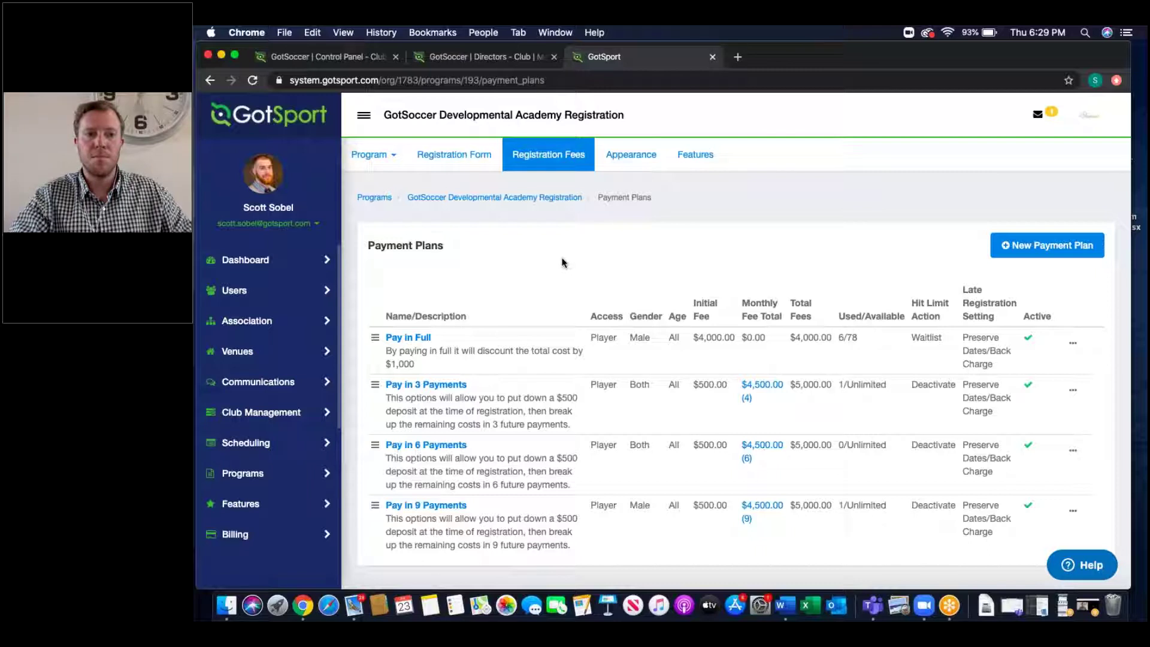
pyautogui.scroll(-1, 561, 261)
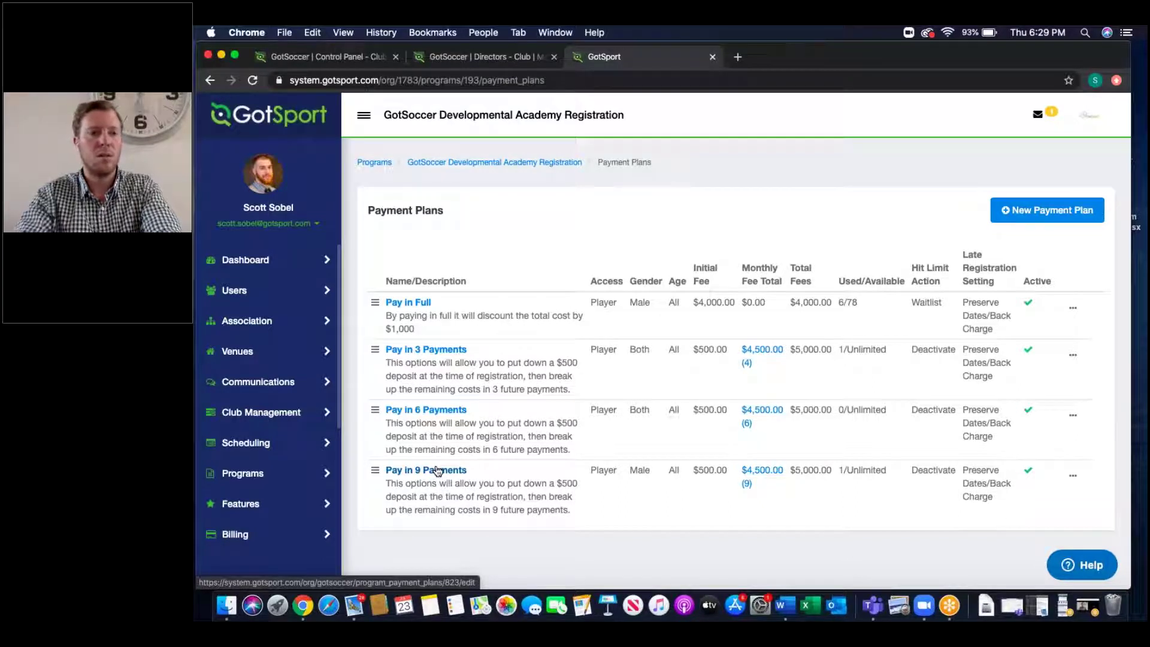
pyautogui.click(1072, 355)
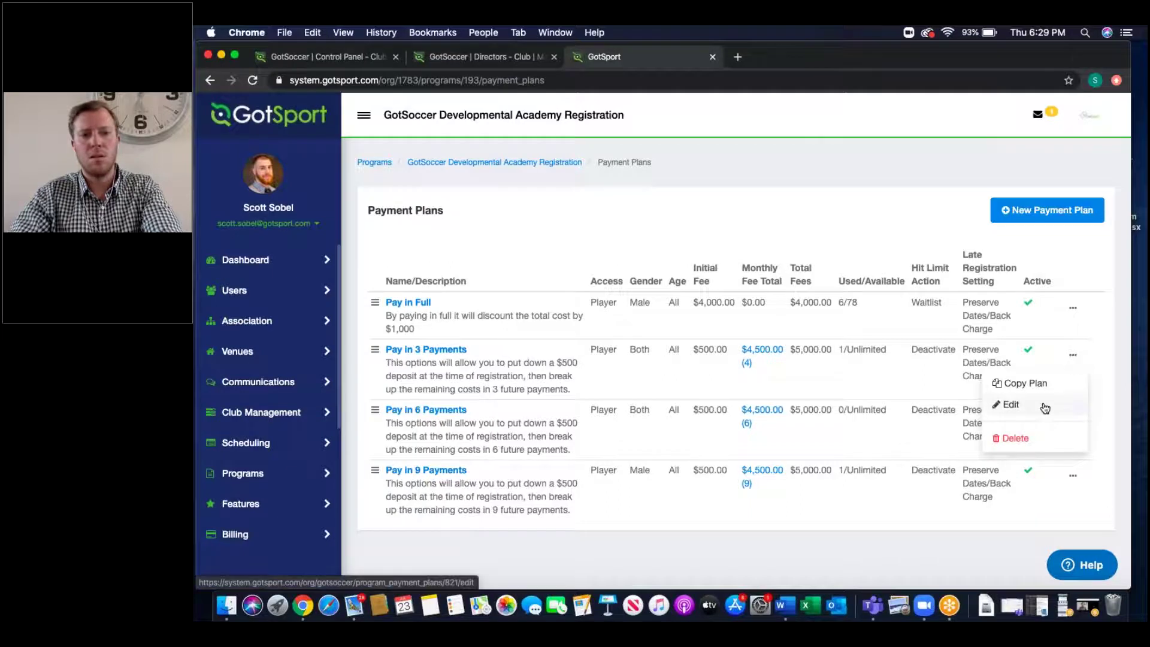
# Step: Open the Pay in 3 Payments plan editor, review its name and description, and keep Gender as Both
pyautogui.click(1045, 407)
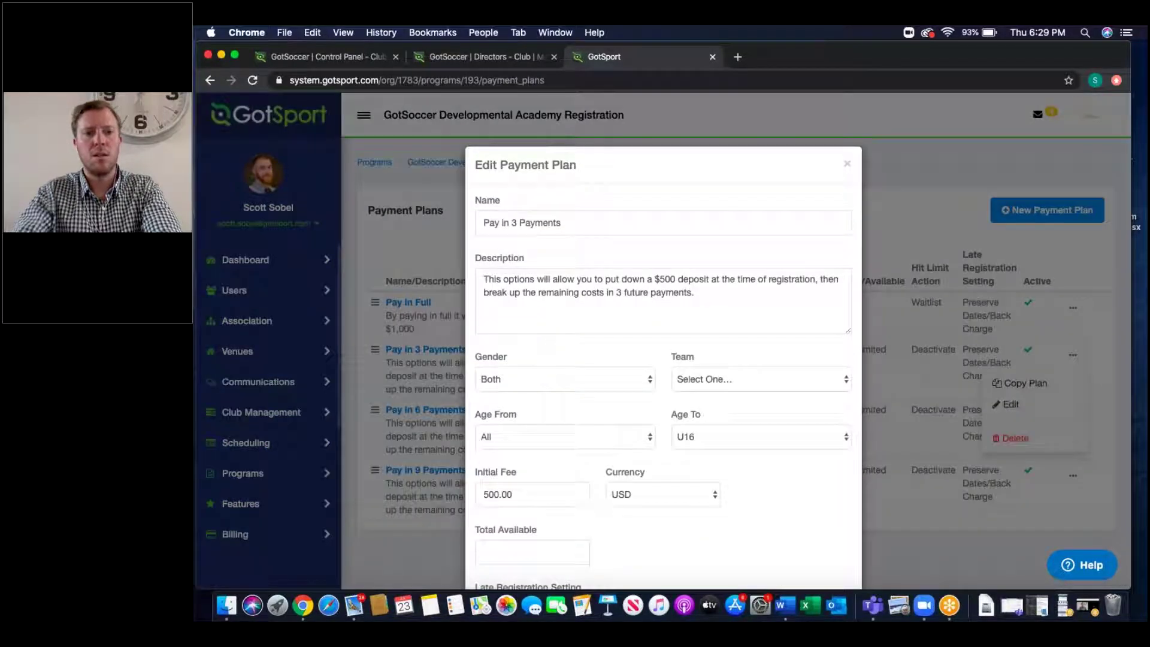
pyautogui.tripleClick(648, 223)
pyautogui.tripleClick(606, 300)
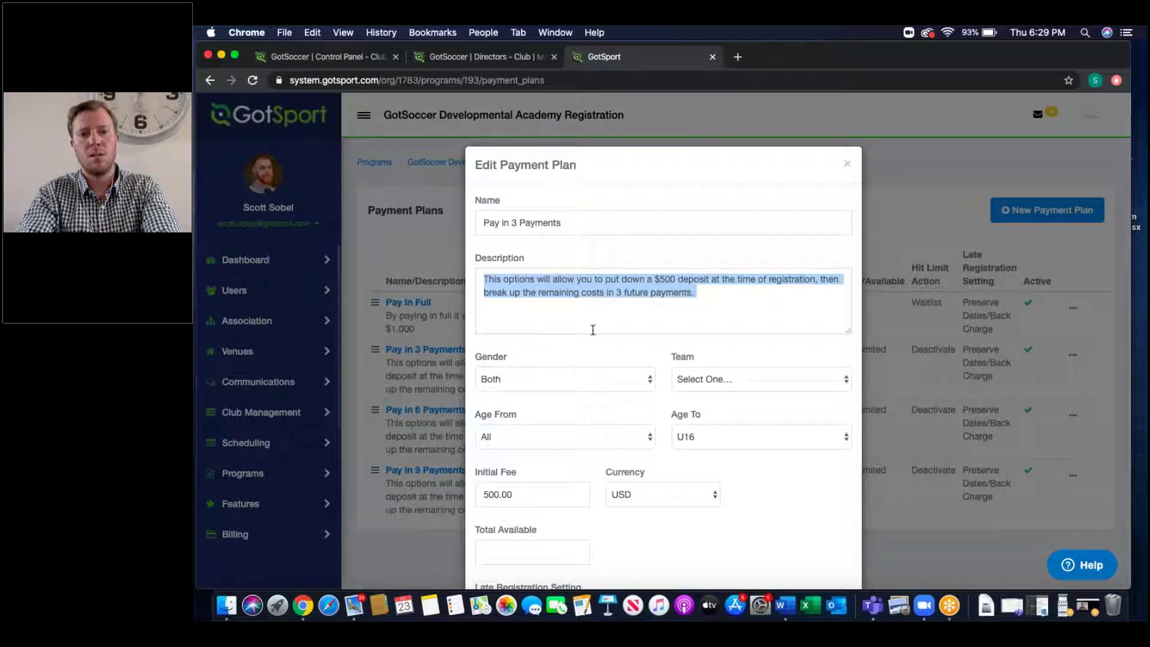
pyautogui.click(542, 373)
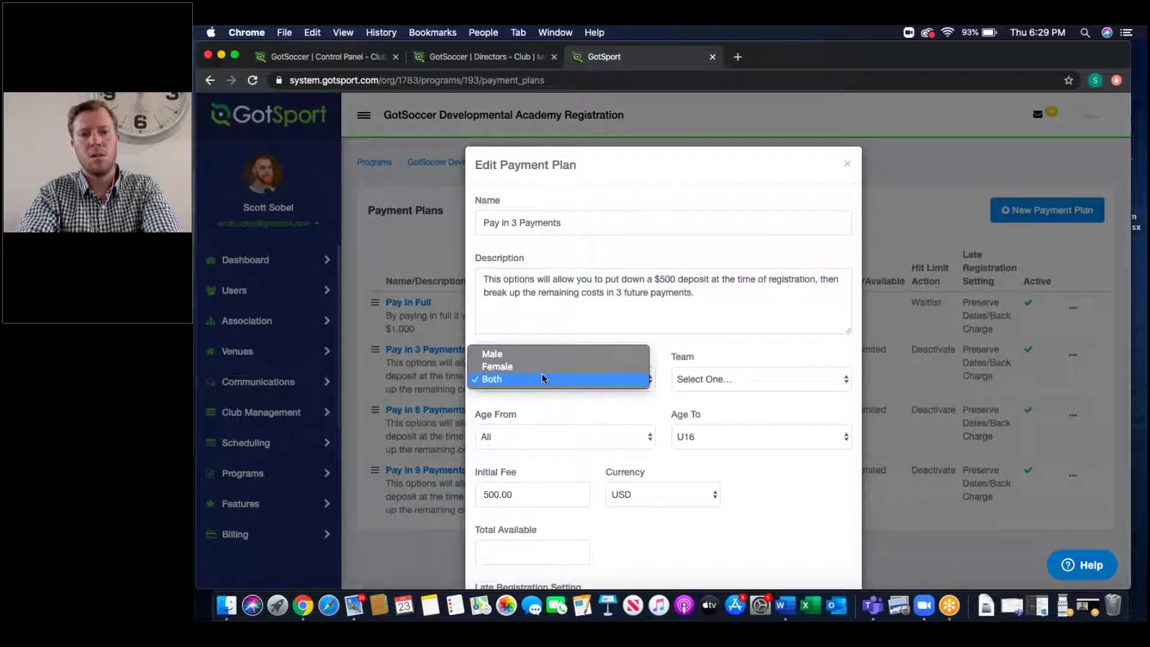
pyautogui.click(541, 376)
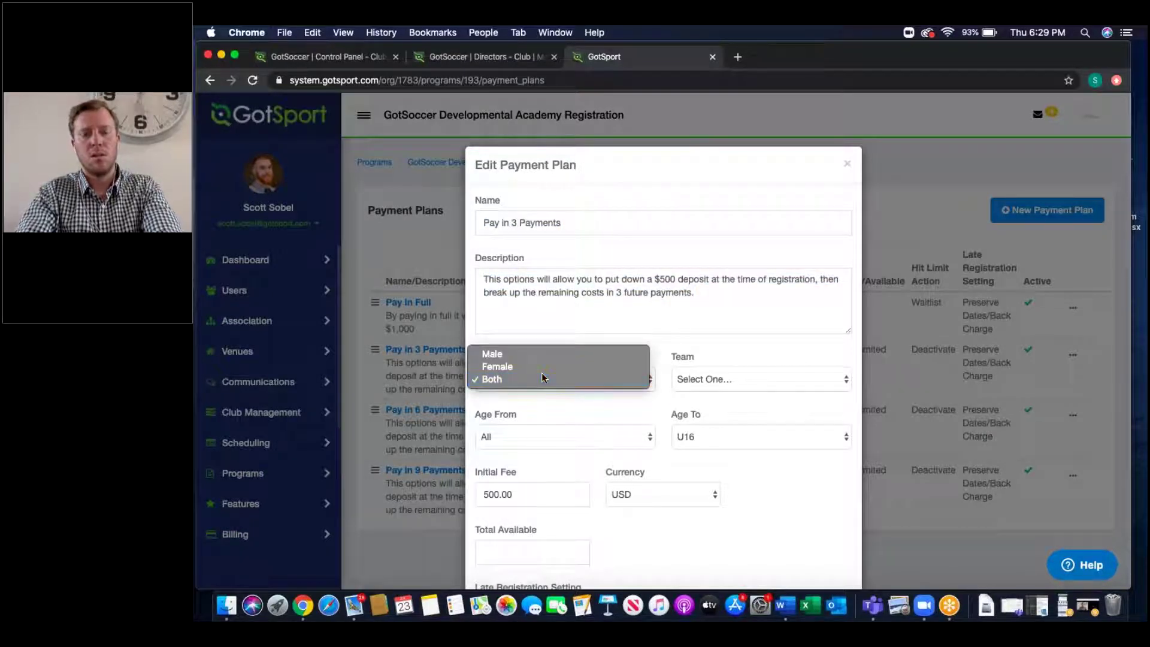
# Step: Set Age From to U14 and Team to Predators, then review the 500.00 initial fee
pyautogui.click(528, 436)
pyautogui.click(509, 541)
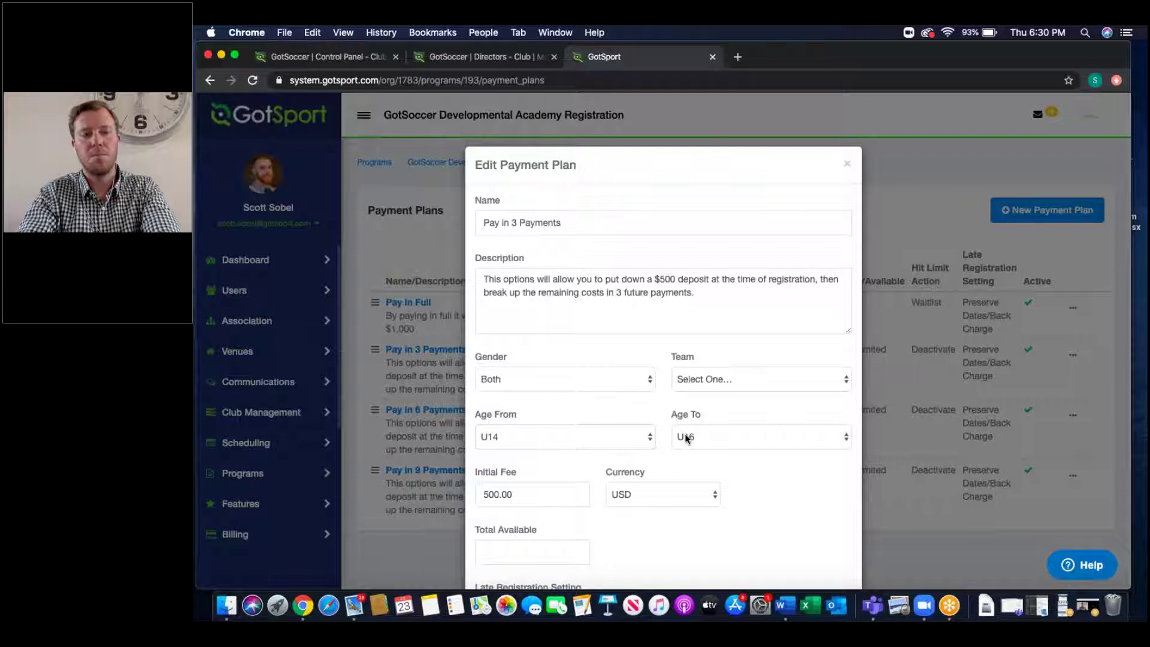
pyautogui.click(707, 379)
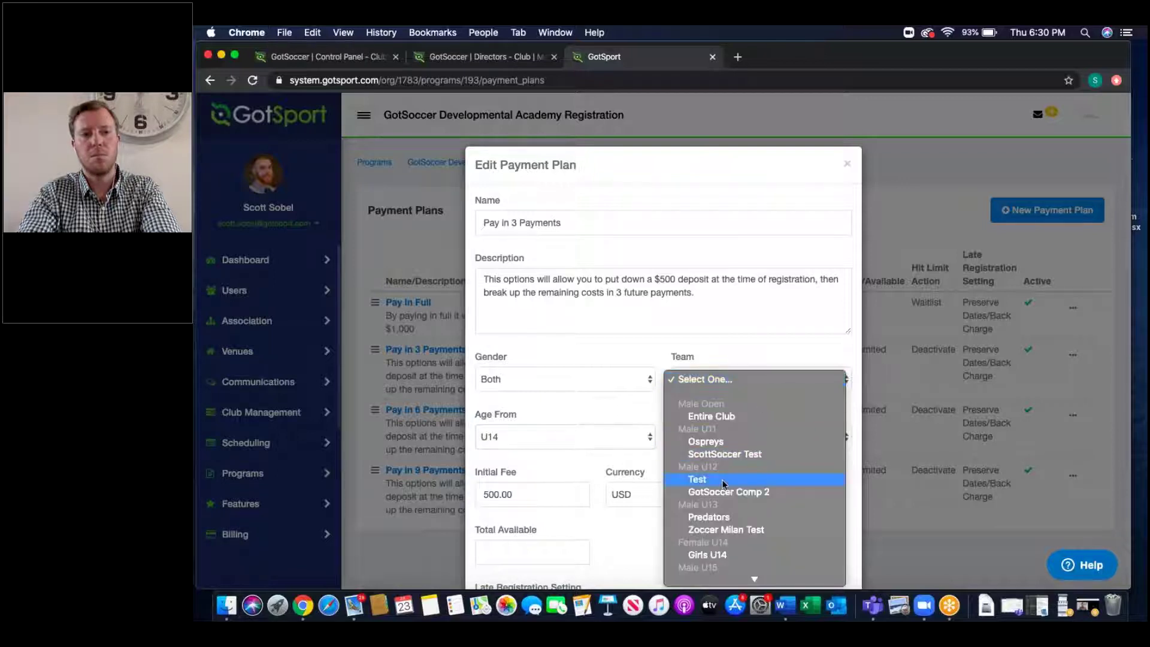
pyautogui.click(724, 518)
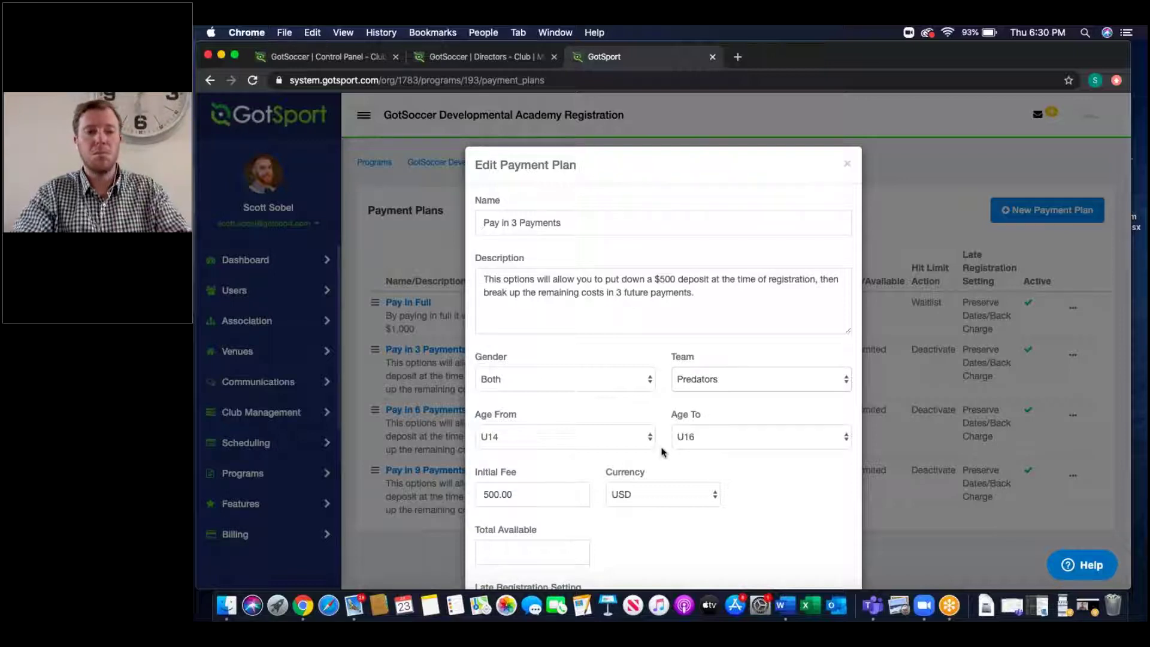
pyautogui.scroll(-4, 662, 451)
pyautogui.doubleClick(510, 272)
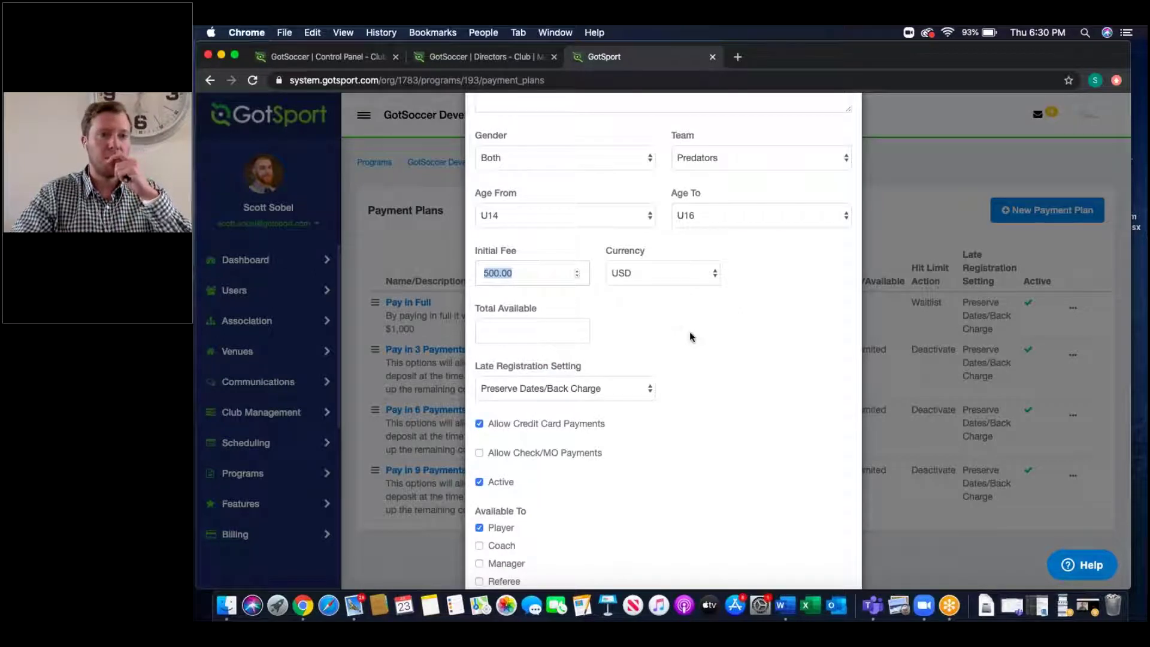
# Step: Add a fifth scheduled payment, then delete it again
pyautogui.scroll(-6, 704, 388)
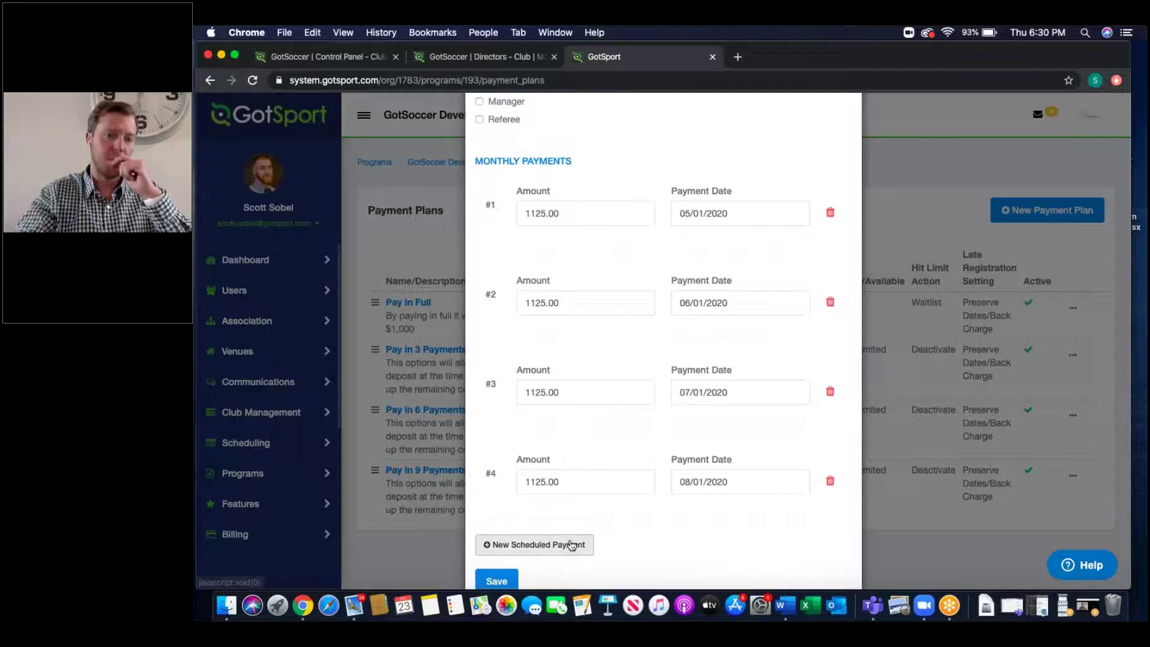
pyautogui.click(574, 544)
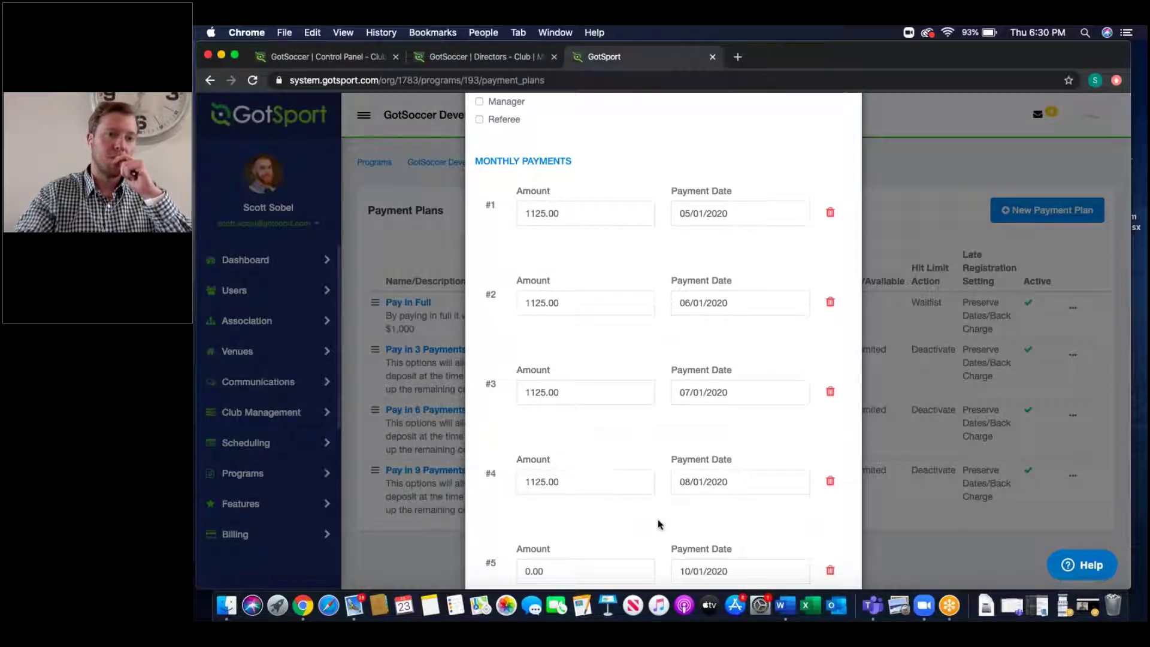
pyautogui.scroll(-2, 657, 520)
pyautogui.click(829, 476)
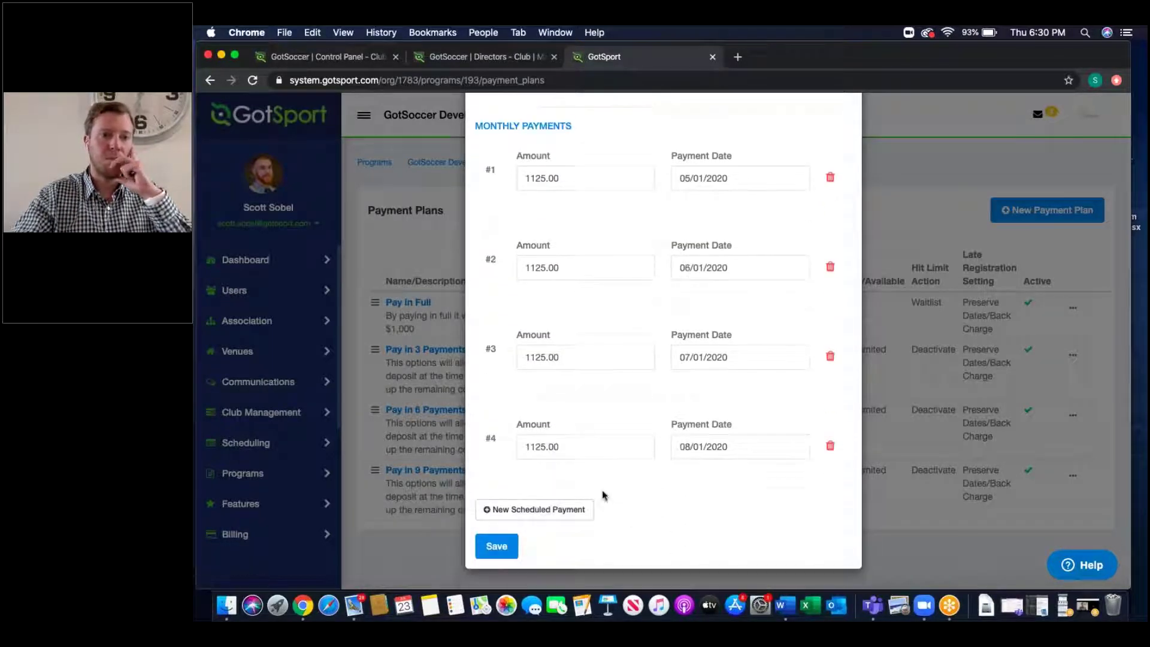
pyautogui.scroll(5, 654, 385)
pyautogui.scroll(2, 654, 384)
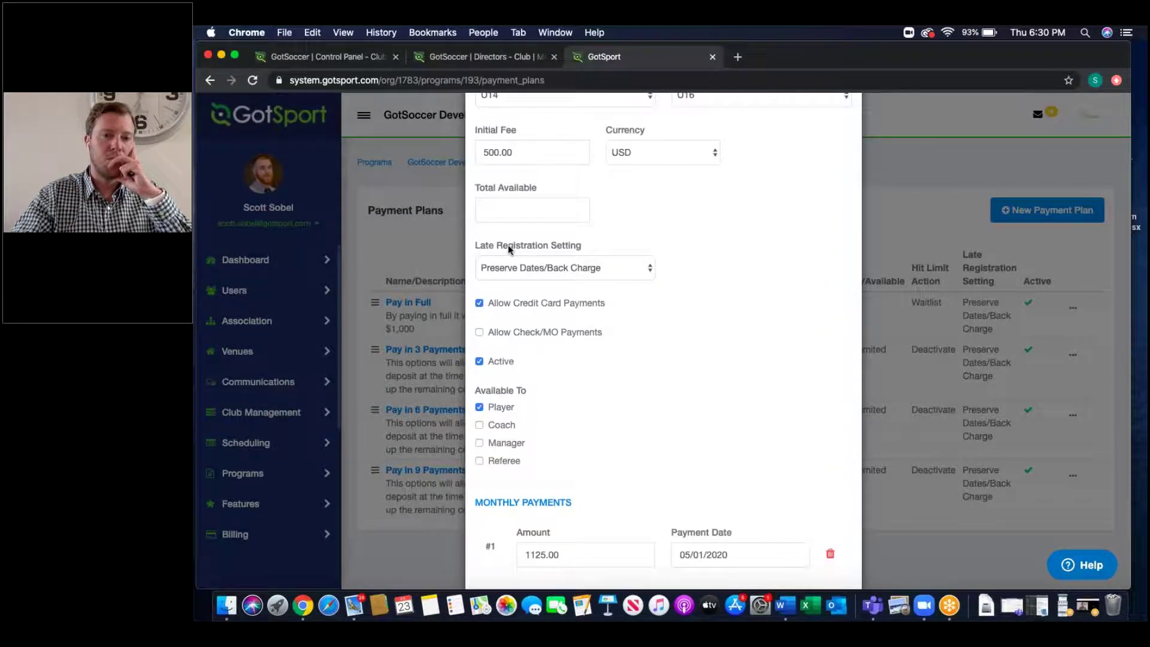
# Step: Review the Late Registration and total available settings unchanged, then close the editor without saving
pyautogui.tripleClick(507, 244)
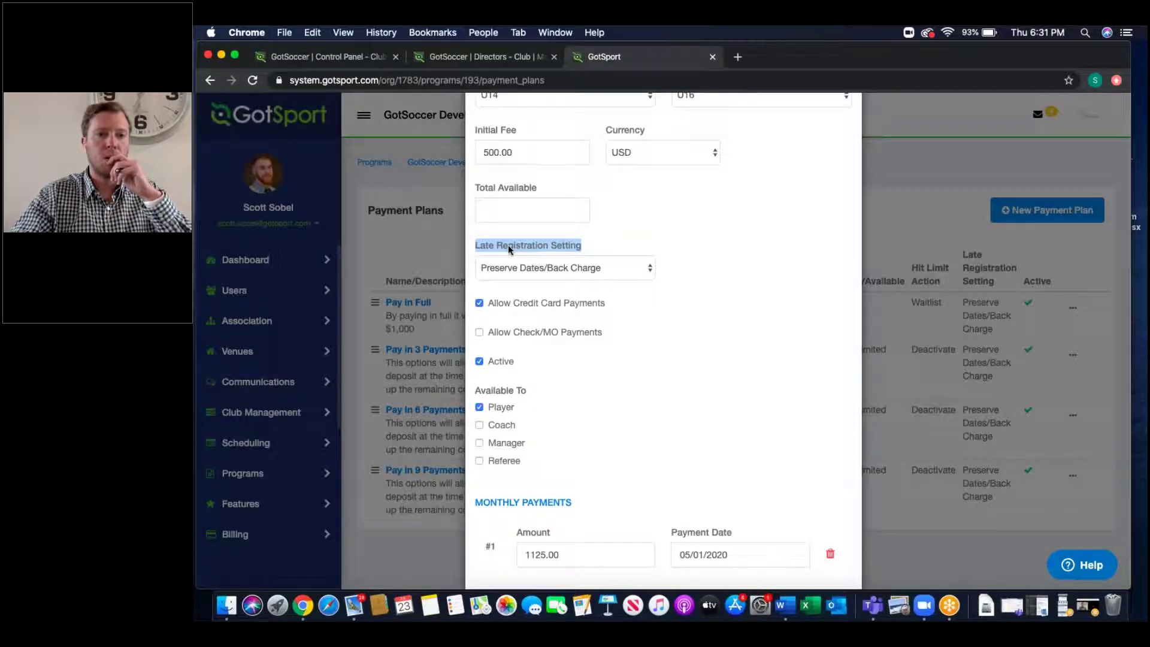
pyautogui.click(529, 268)
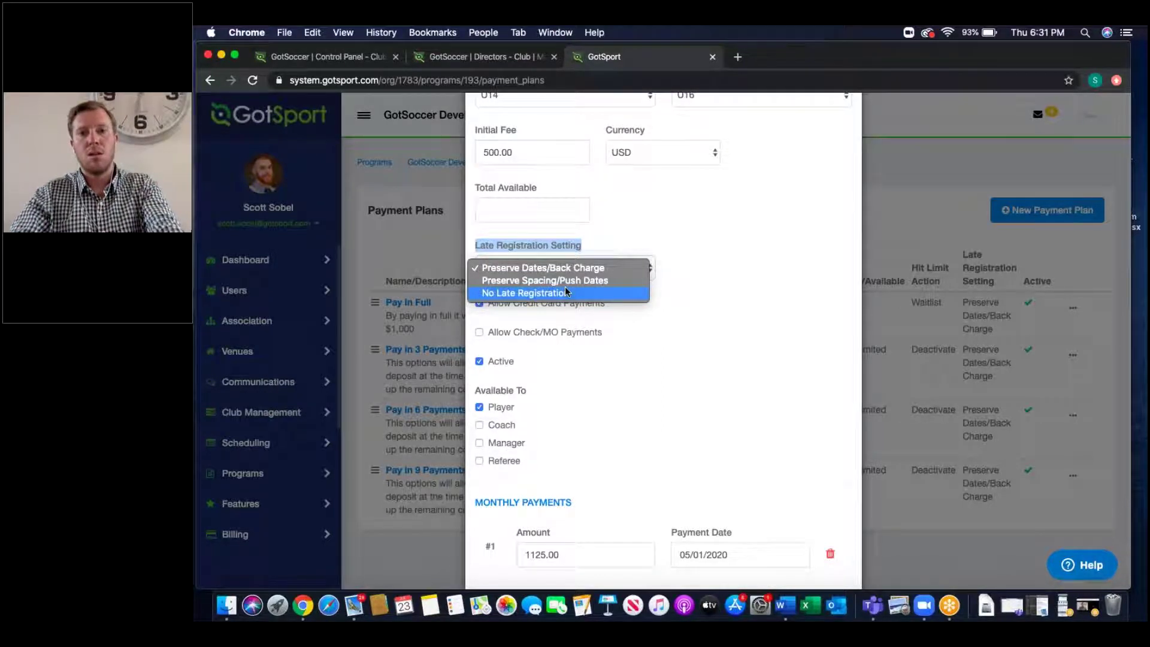
pyautogui.click(674, 319)
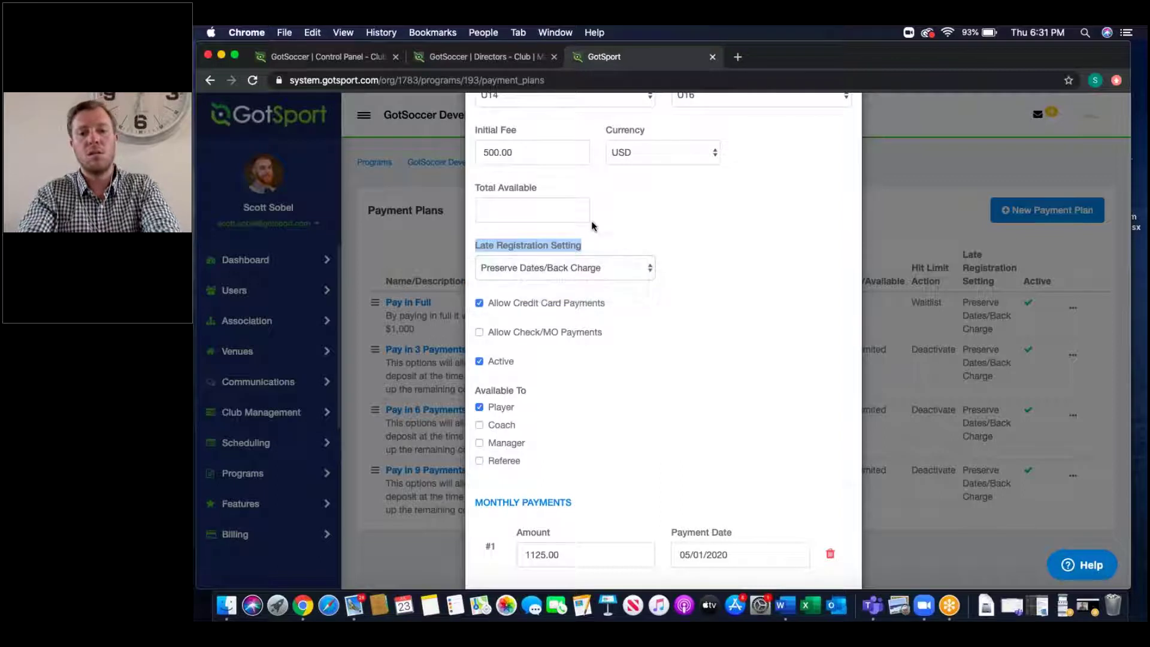
pyautogui.doubleClick(514, 188)
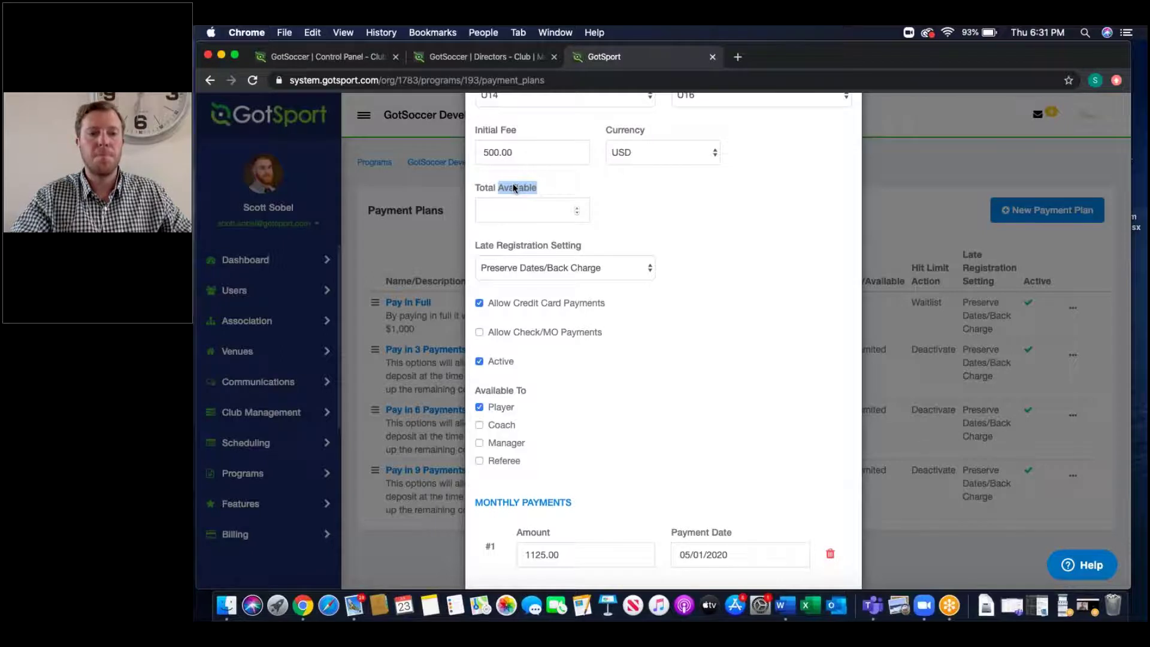
pyautogui.scroll(6, 623, 286)
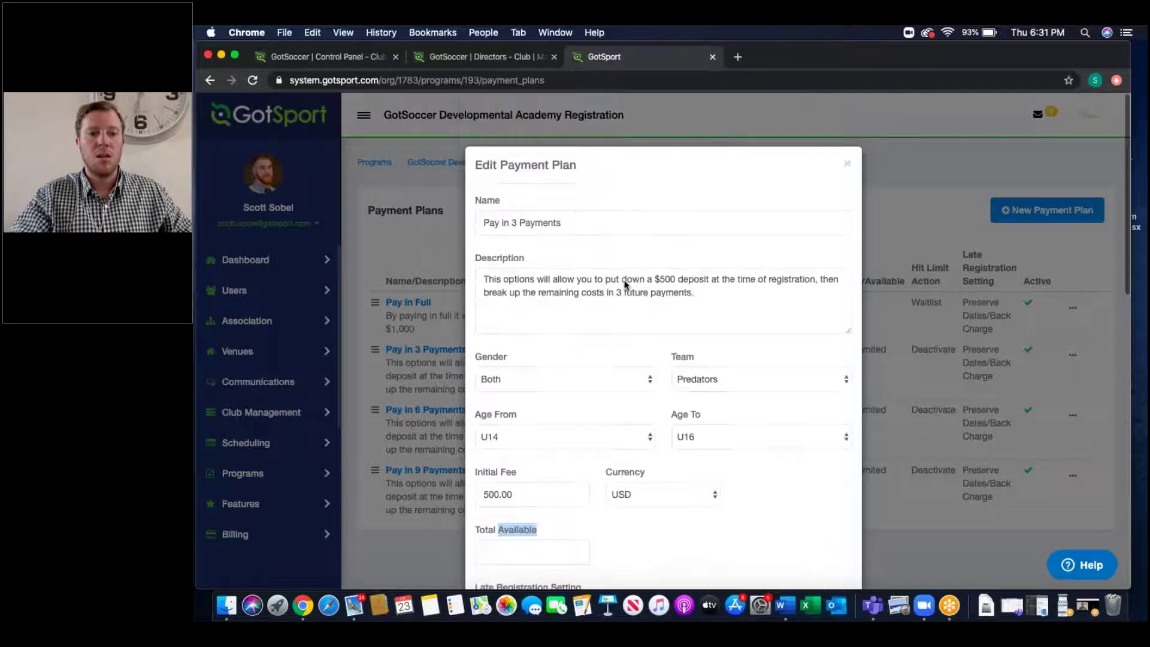
pyautogui.click(848, 163)
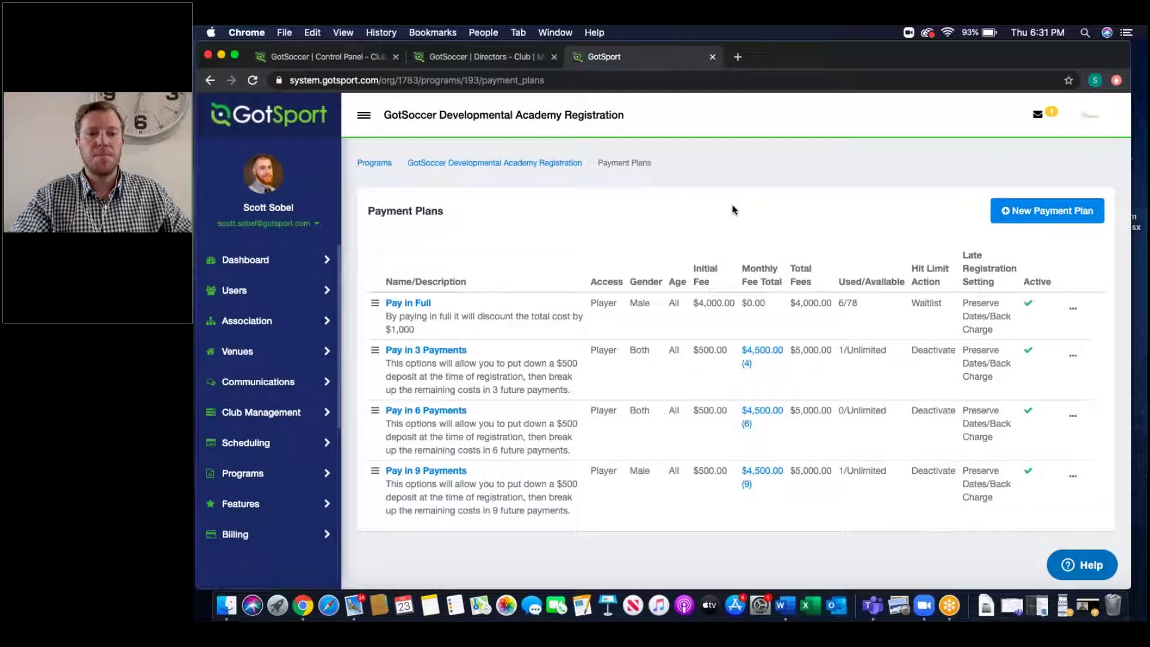
pyautogui.scroll(2, 732, 204)
# Step: Show the Features table listing Early Bird Discount, Merchant Processing Fee and Coach's Child
pyautogui.scroll(-1, 732, 207)
pyautogui.click(696, 157)
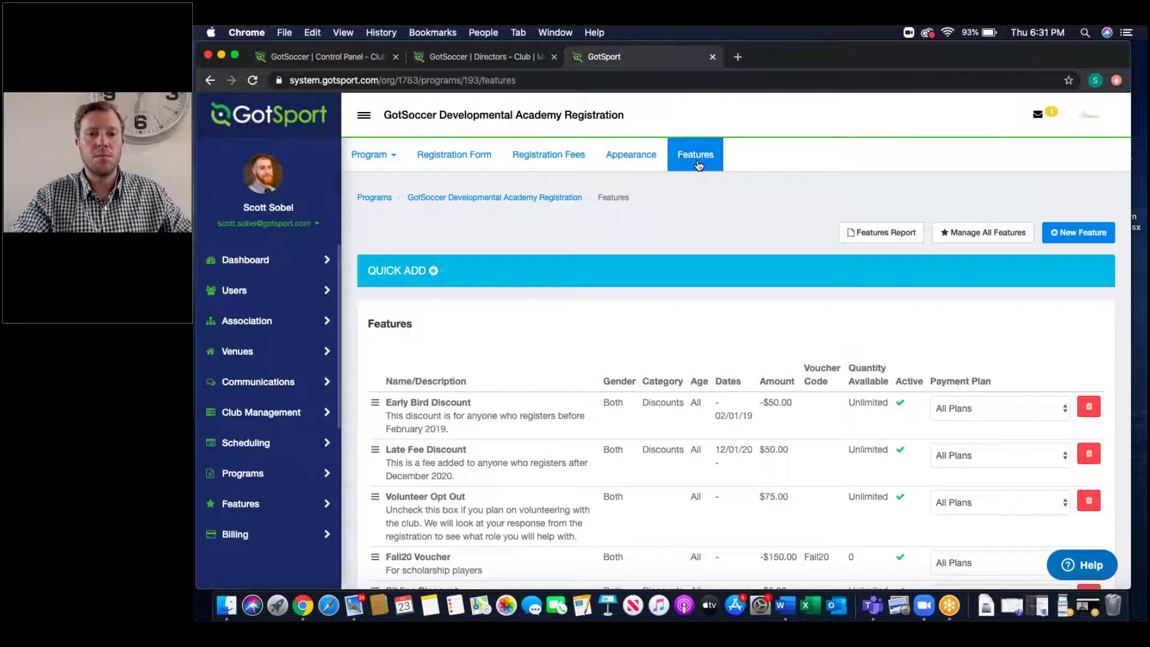
pyautogui.scroll(-3, 682, 346)
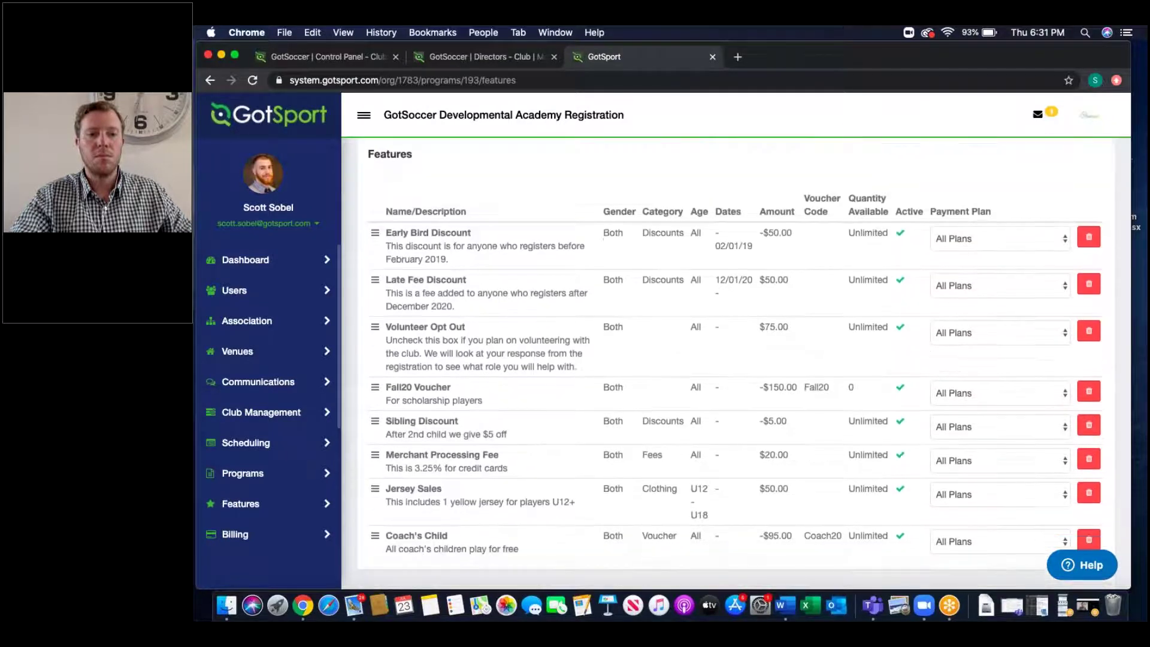
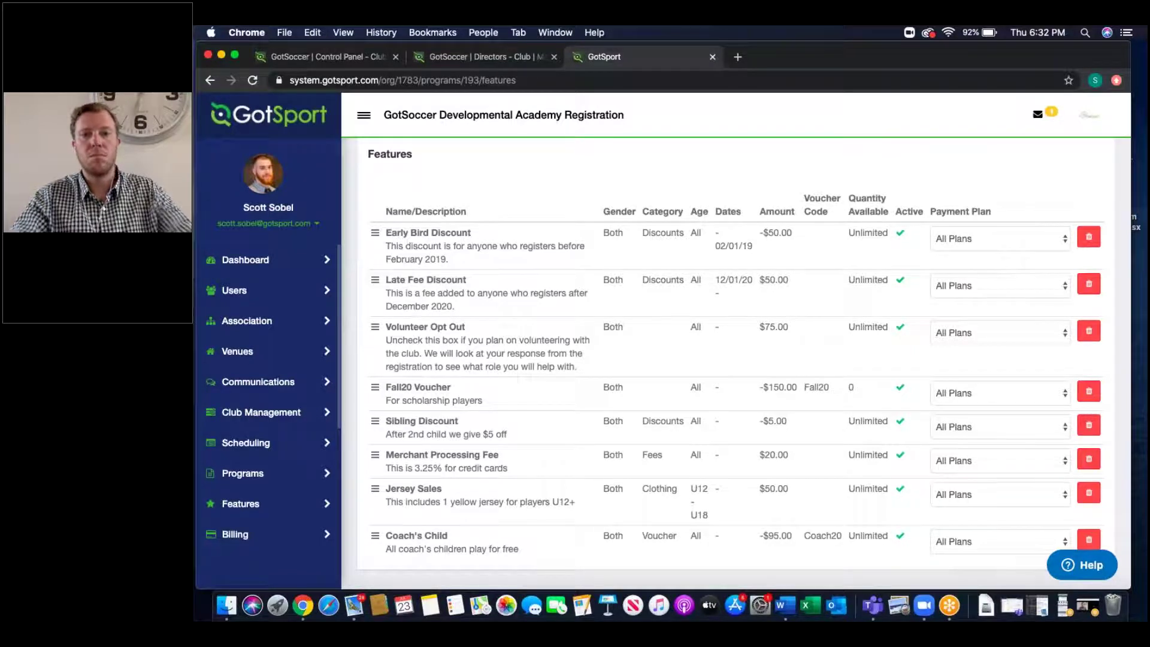
# Step: Start a new program feature, review the Global option's explanation, and close it without saving
pyautogui.scroll(1, 736, 359)
pyautogui.scroll(4, 735, 359)
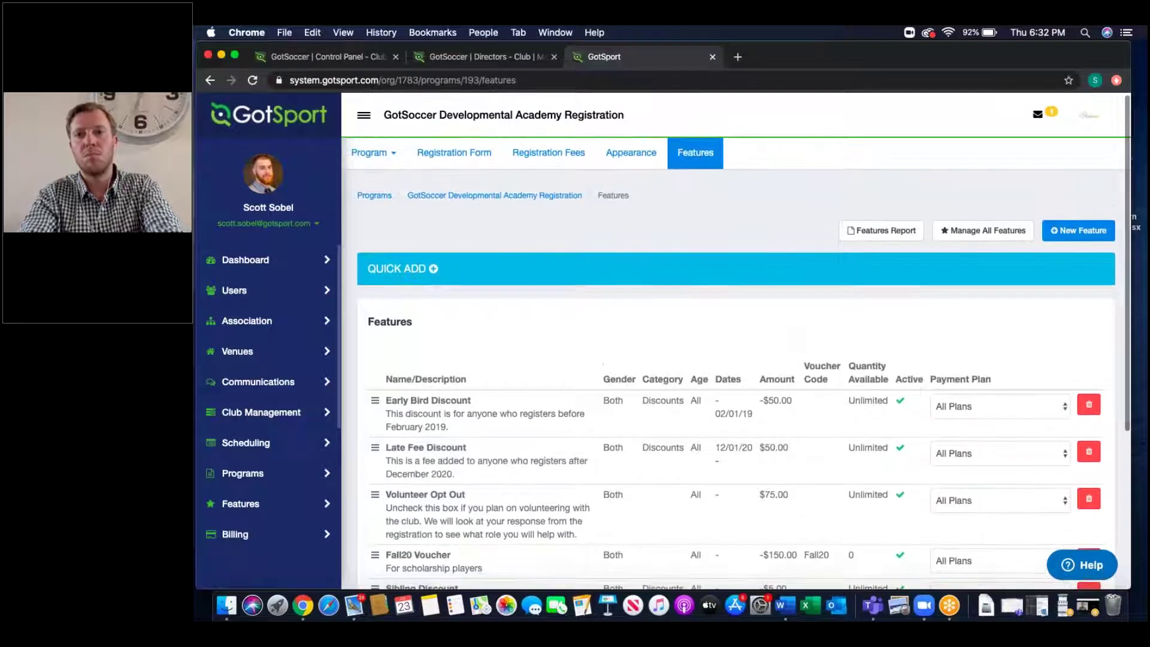
pyautogui.scroll(-4, 735, 359)
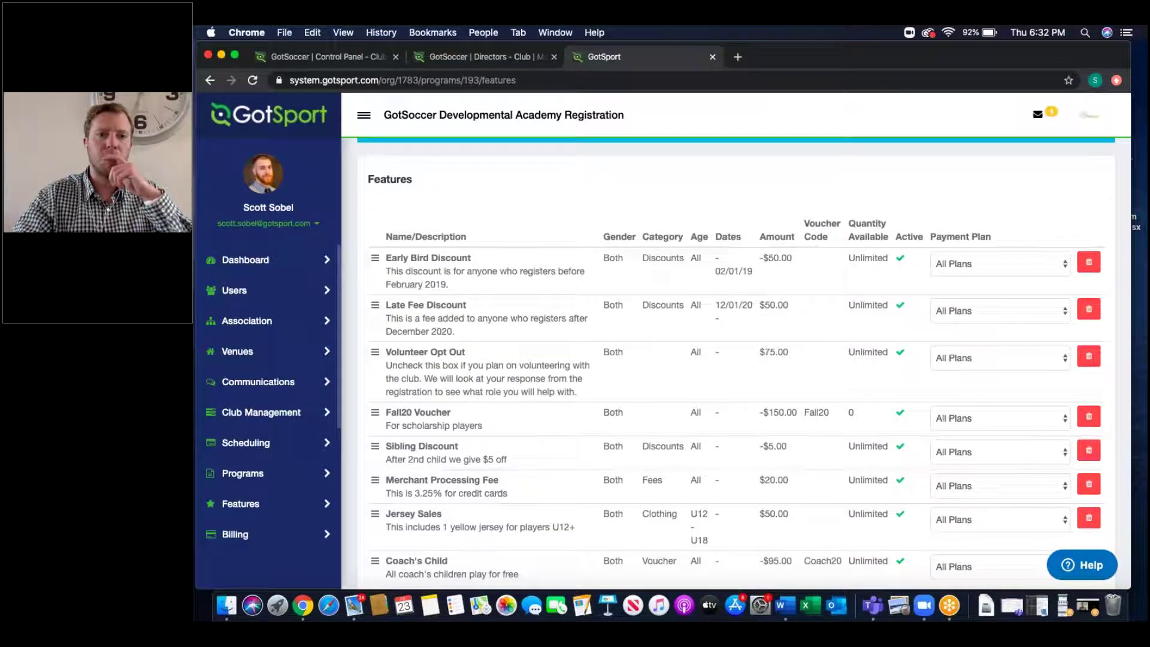
pyautogui.scroll(4, 898, 213)
pyautogui.click(1071, 233)
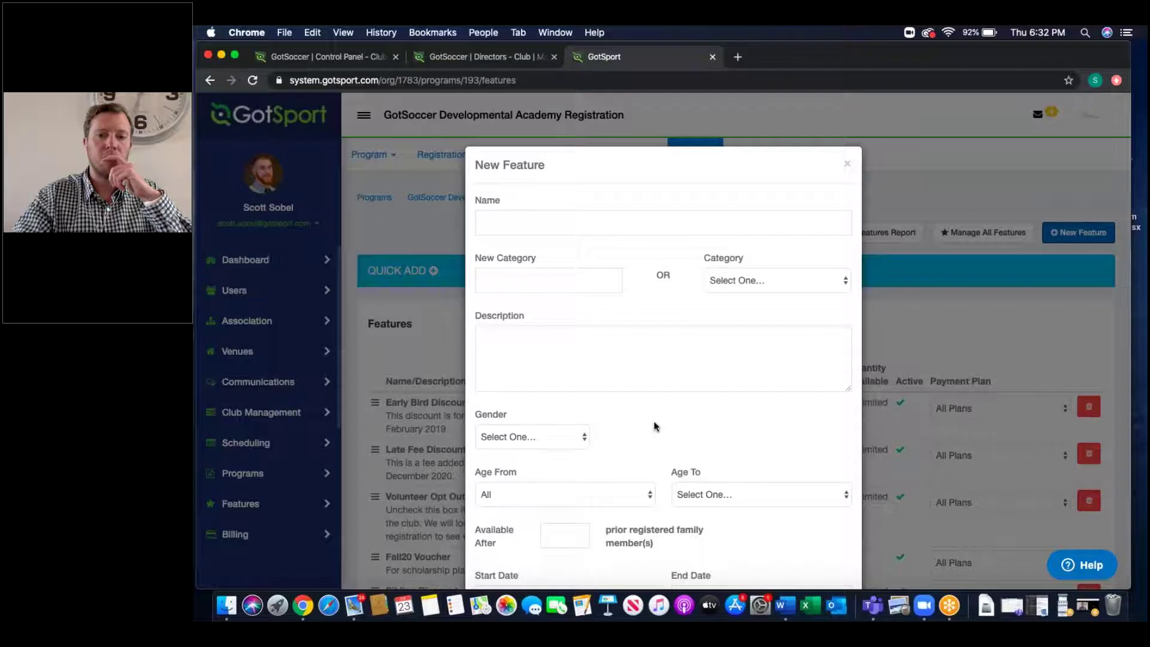
pyautogui.scroll(-10, 655, 426)
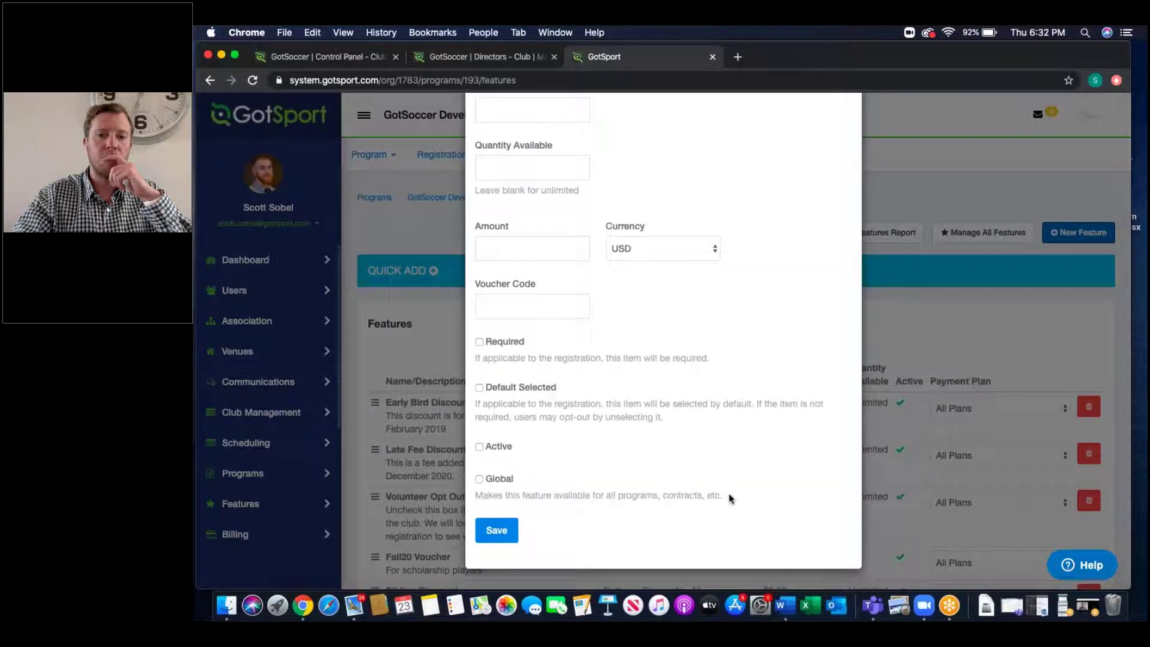
pyautogui.moveTo(723, 498); pyautogui.dragTo(486, 480)
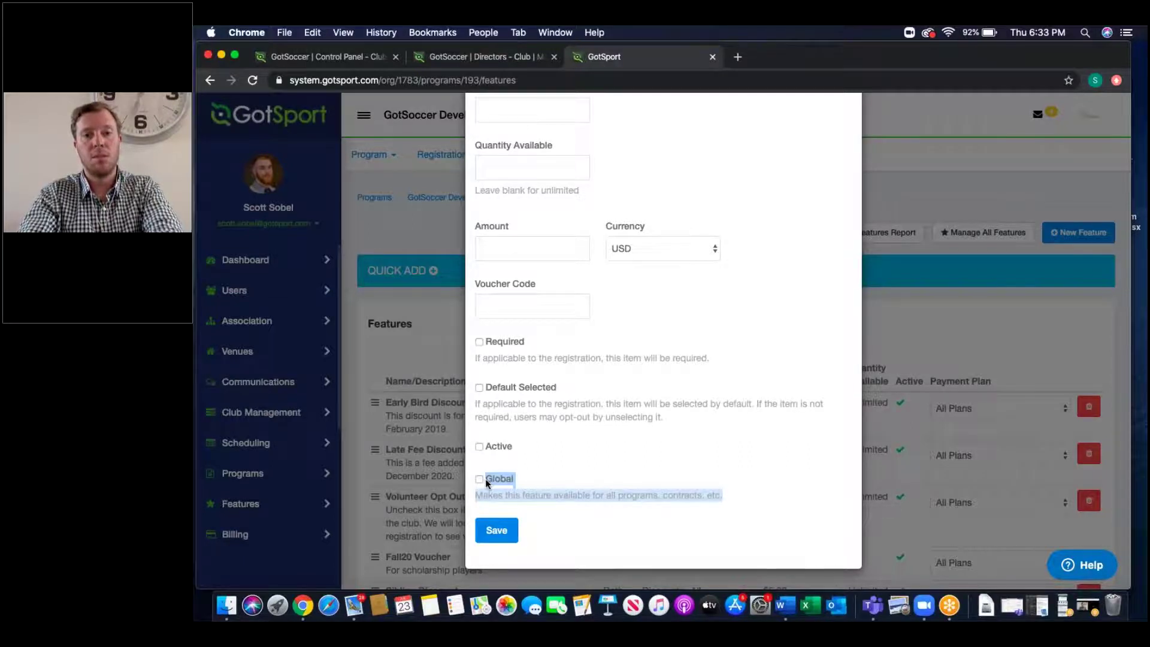
pyautogui.scroll(10, 817, 135)
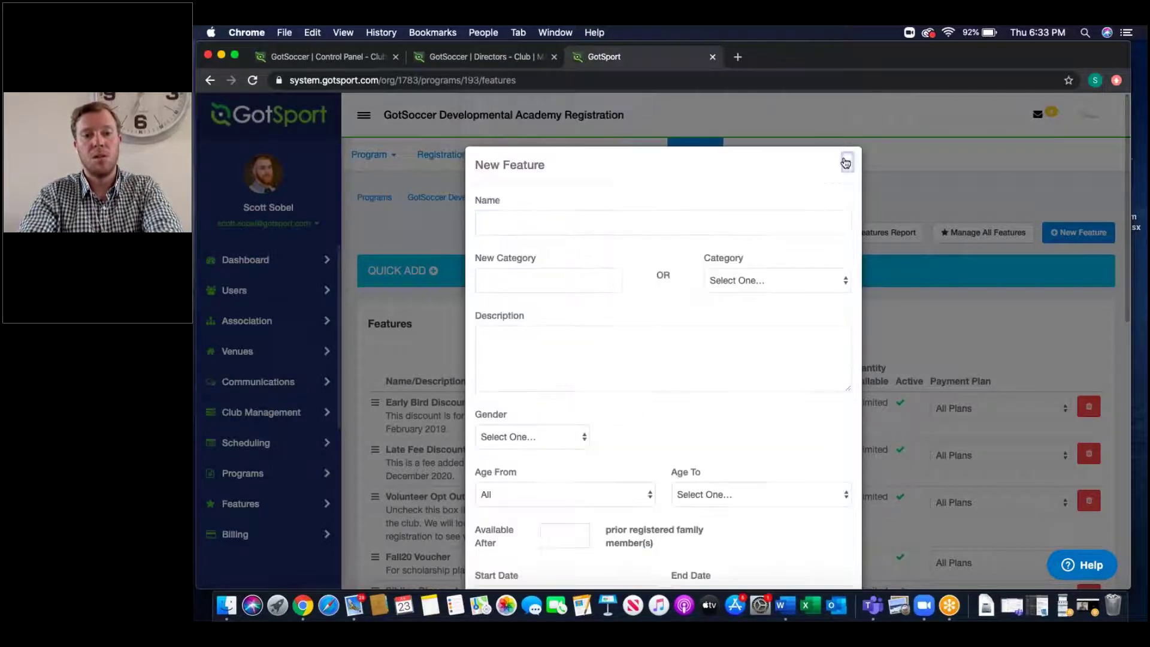
pyautogui.click(846, 160)
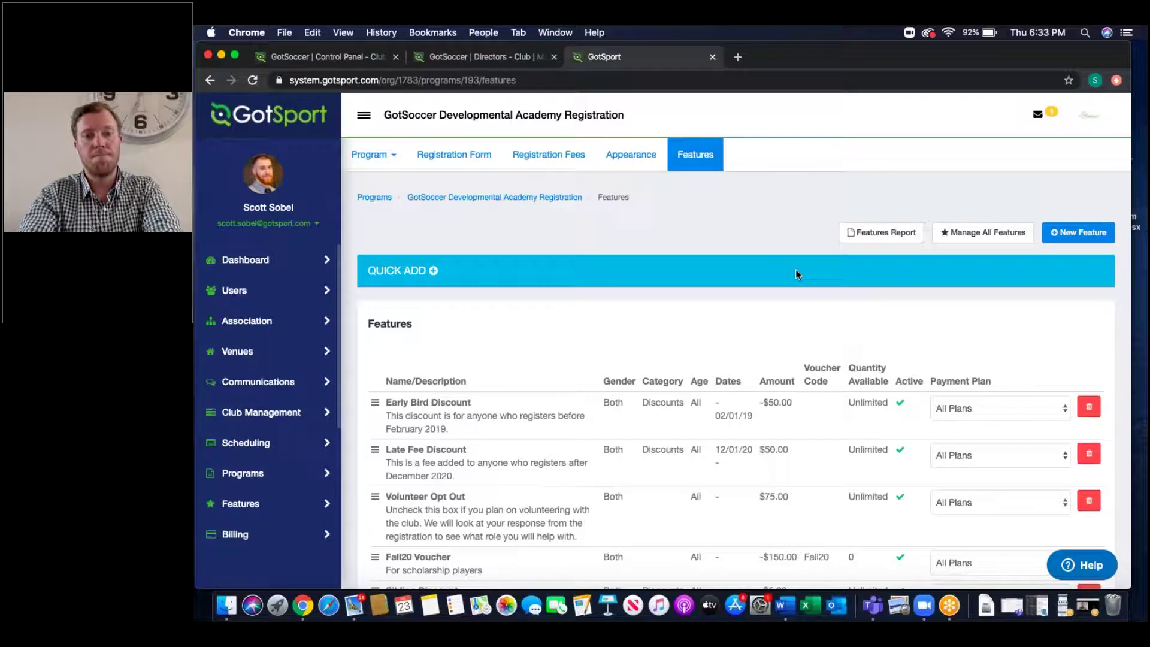
# Step: Review the feature totals report, noting the Fall20 Voucher quantity and amount and the Jersey Sales amount
pyautogui.click(879, 233)
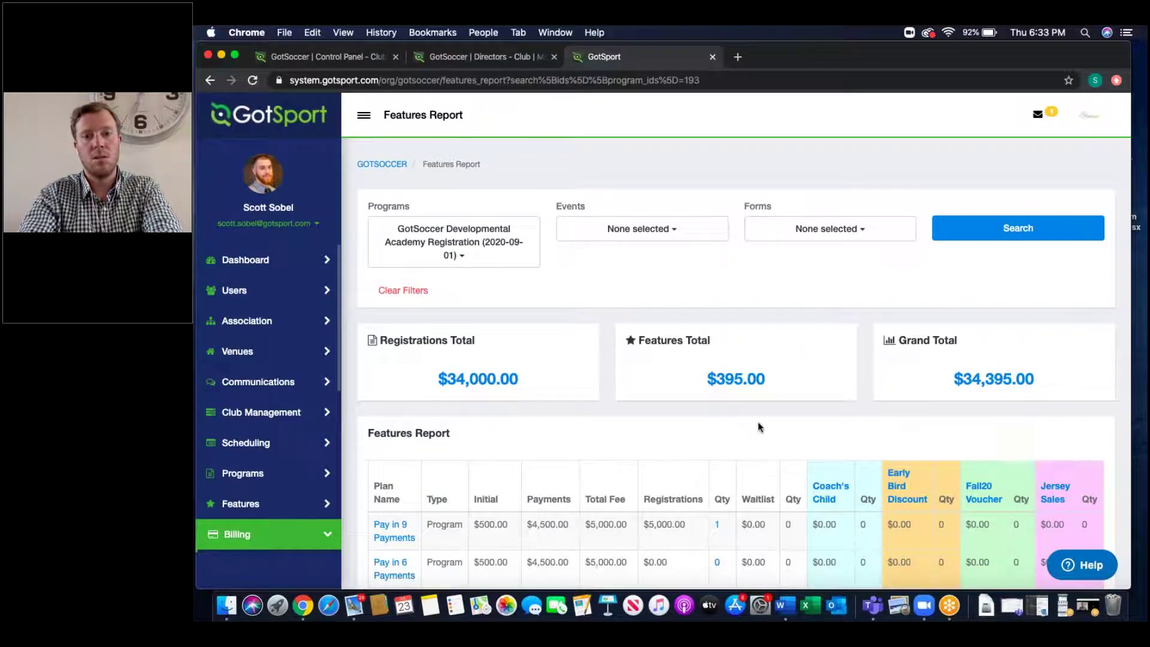
pyautogui.scroll(-3, 757, 421)
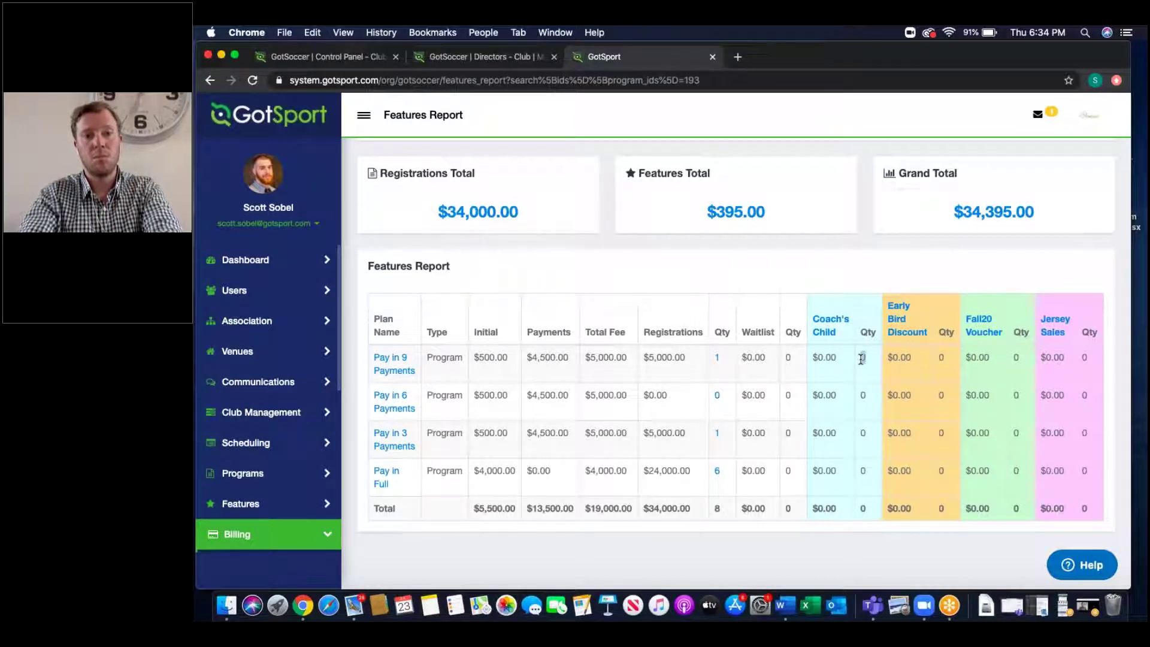
pyautogui.doubleClick(1014, 360)
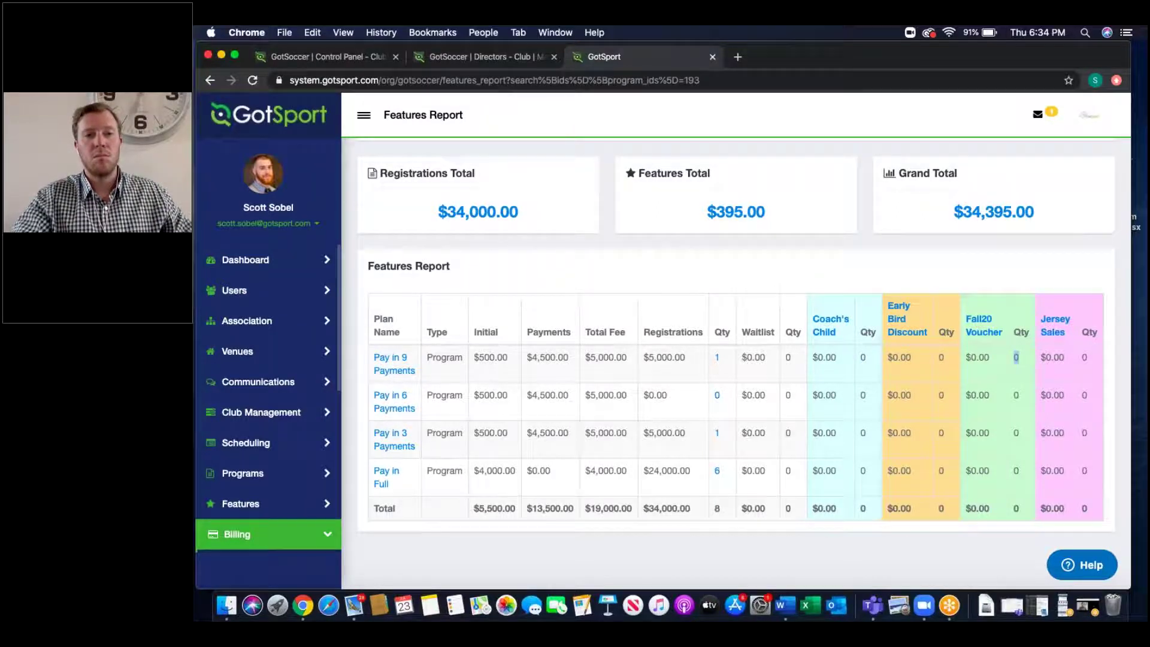
pyautogui.doubleClick(976, 356)
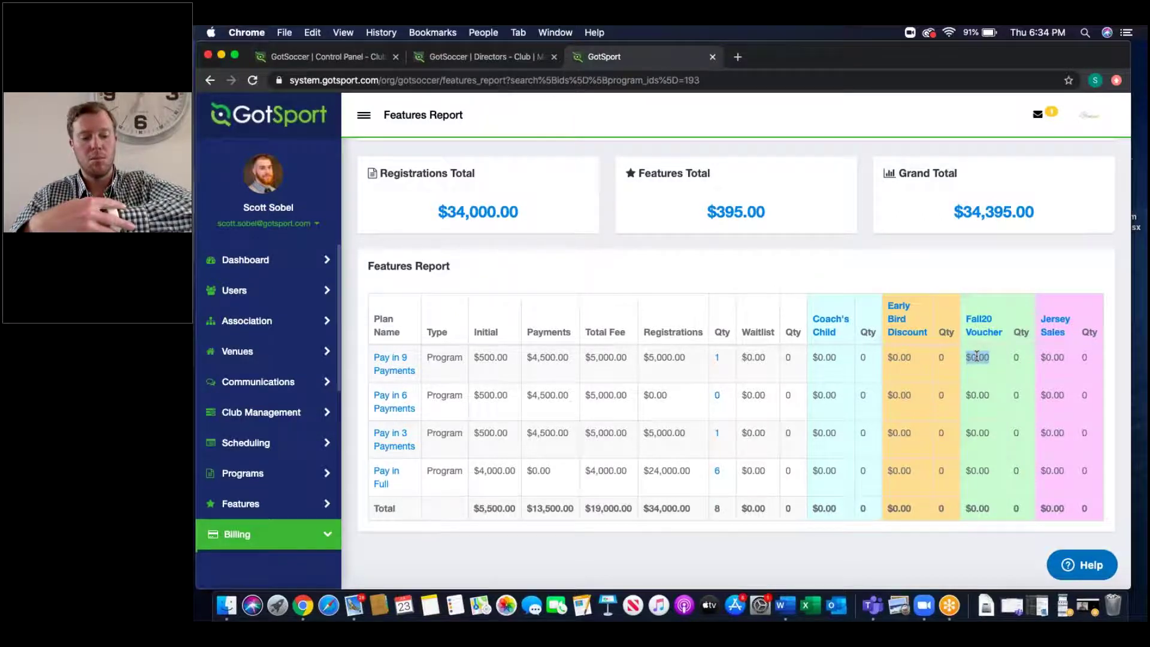
pyautogui.doubleClick(1058, 353)
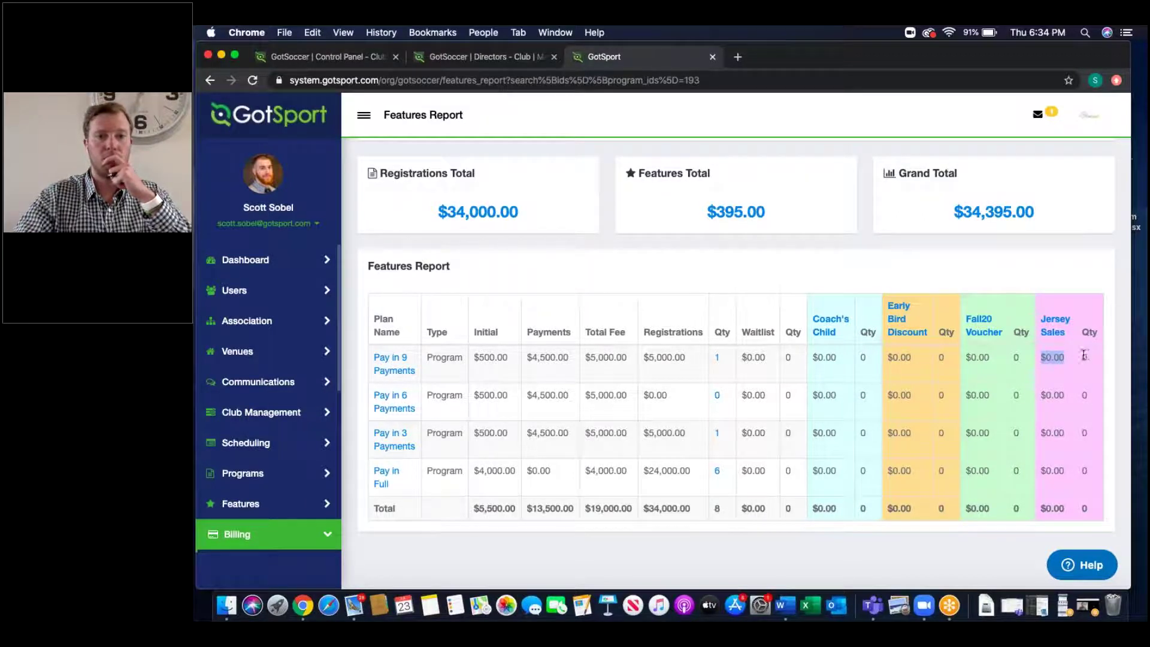
pyautogui.click(210, 80)
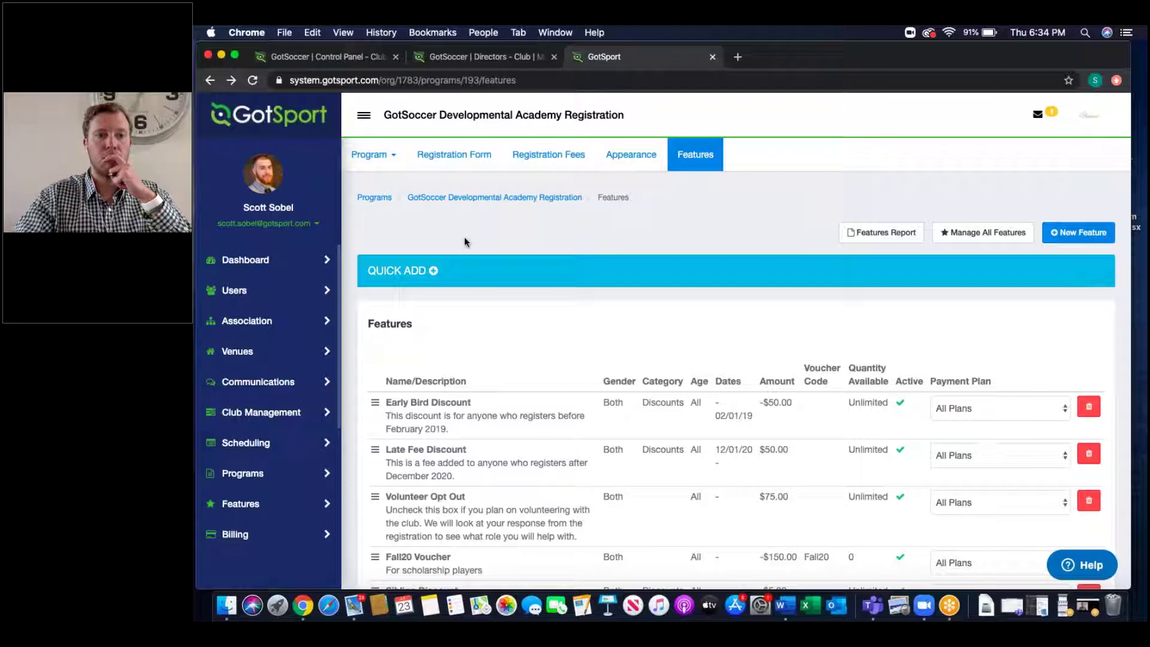
# Step: Sample the logo's dark grey (#404040) with the eyedropper and apply it as the page background
pyautogui.click(620, 162)
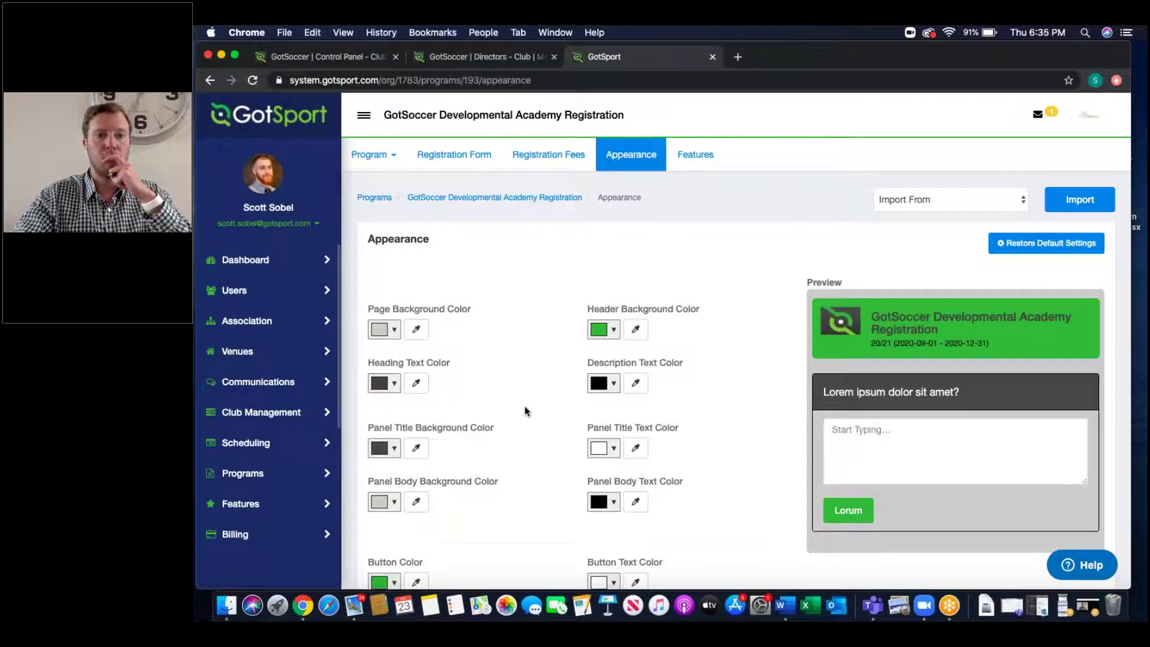
pyautogui.scroll(-10, 524, 410)
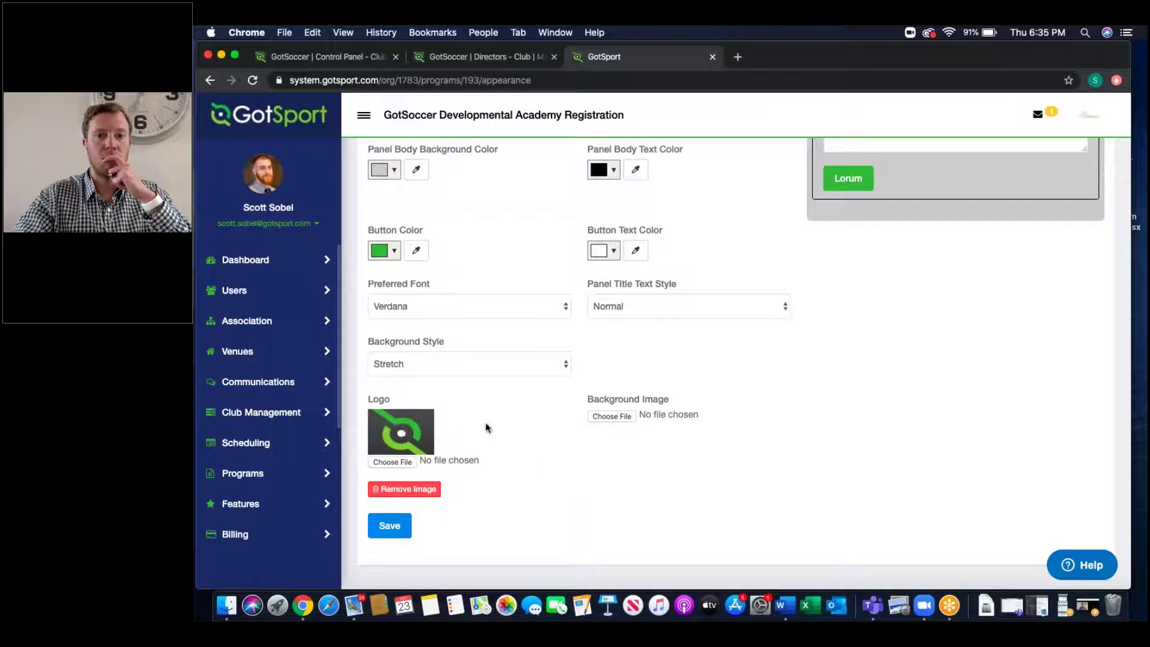
pyautogui.scroll(6, 485, 422)
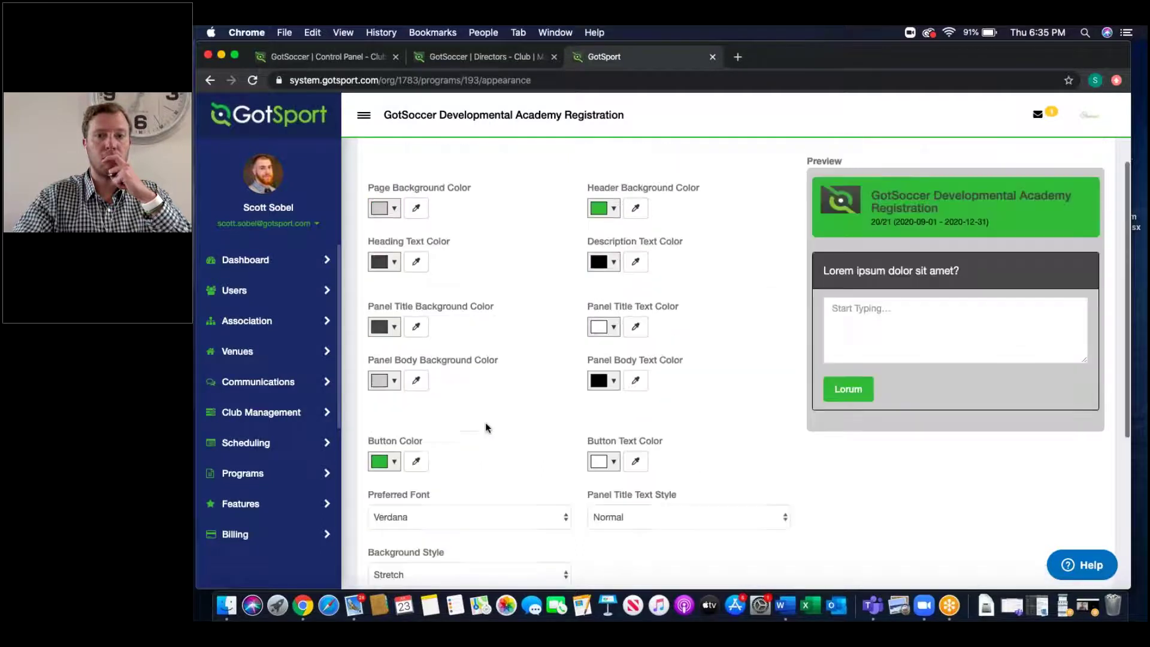
pyautogui.click(417, 209)
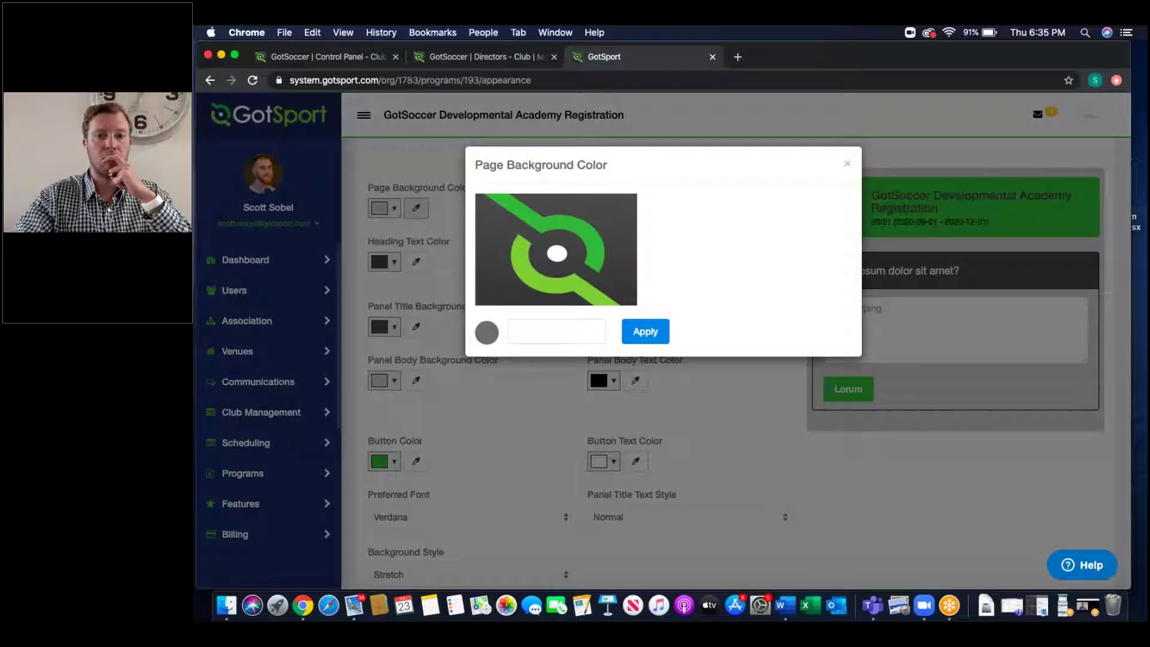
pyautogui.click(521, 266)
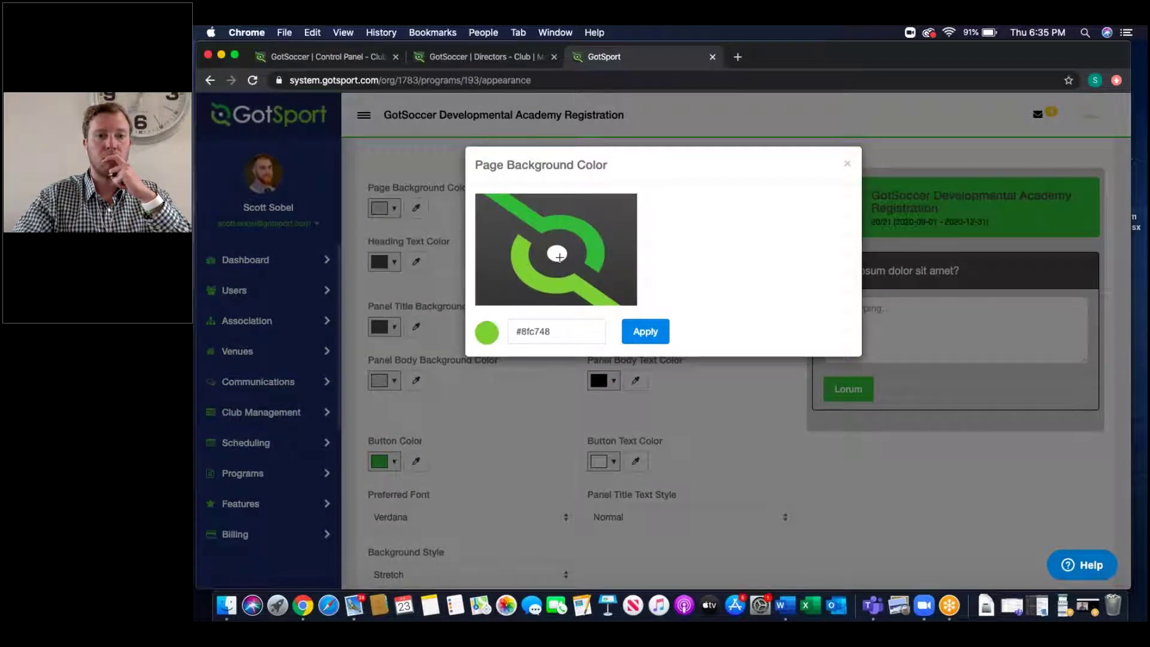
pyautogui.click(558, 256)
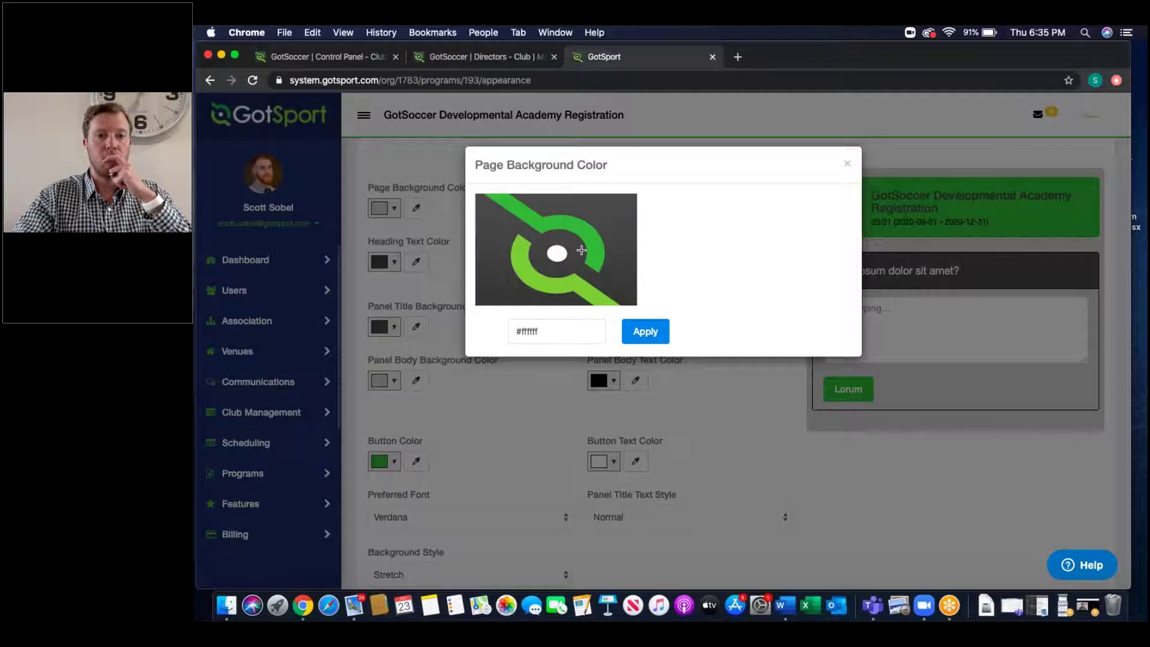
pyautogui.click(622, 264)
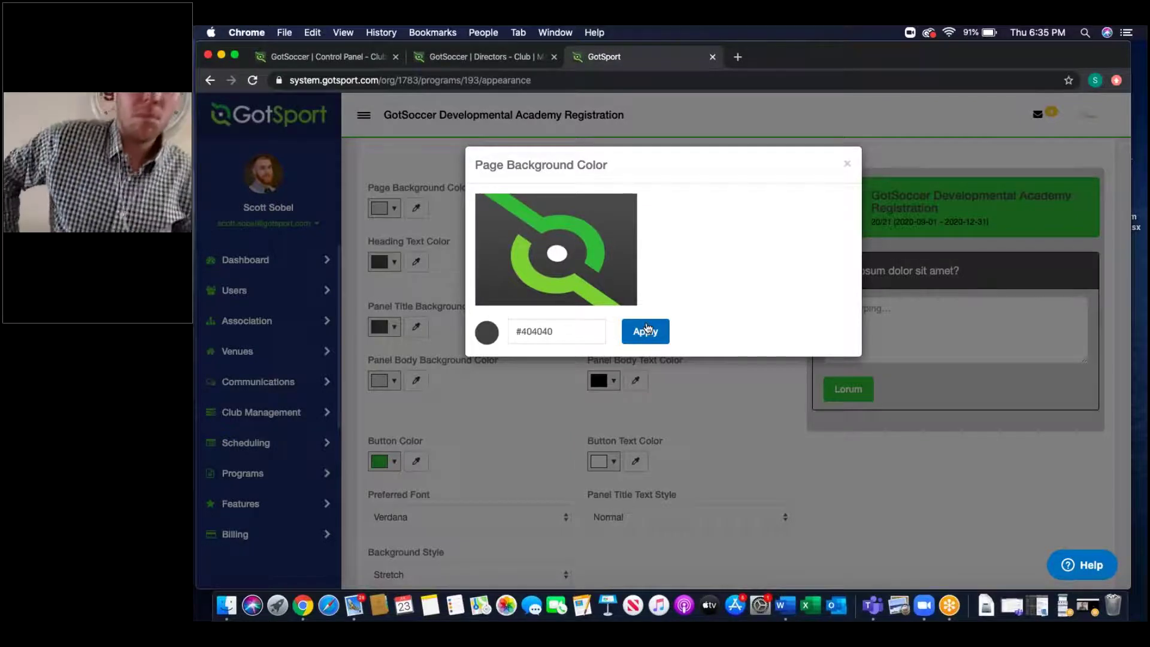
pyautogui.click(645, 332)
pyautogui.moveTo(805, 157); pyautogui.dragTo(924, 425)
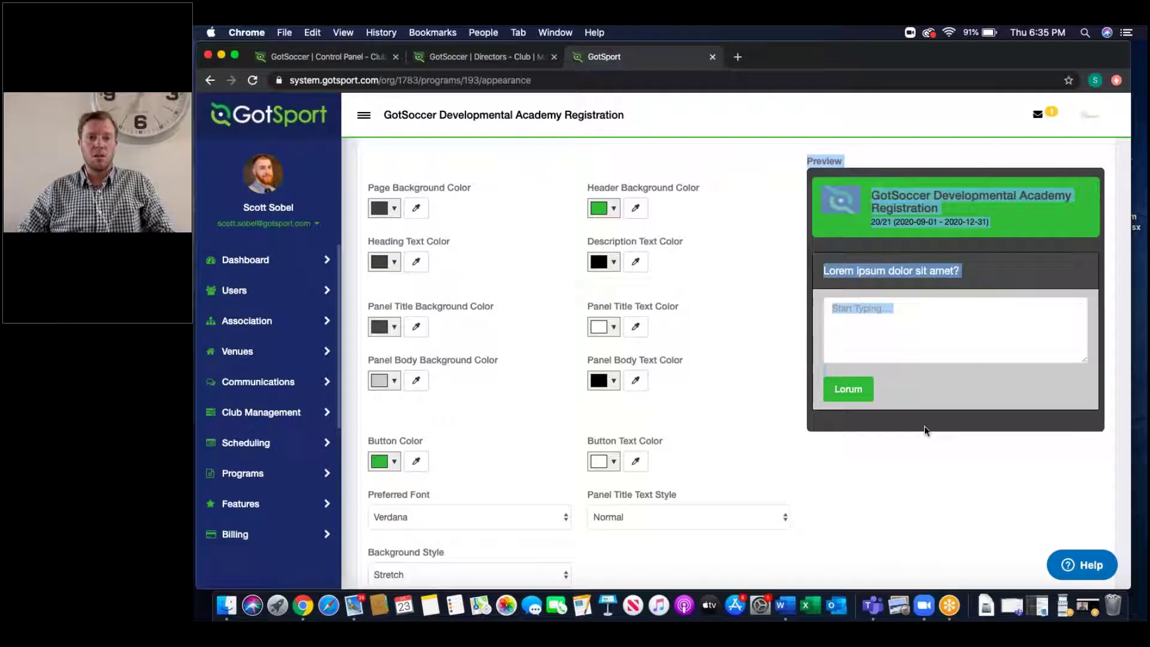
pyautogui.click(394, 461)
# Step: Set the button colour to bright purple (#8400e1), then view the club-wide Features list
pyautogui.click(565, 366)
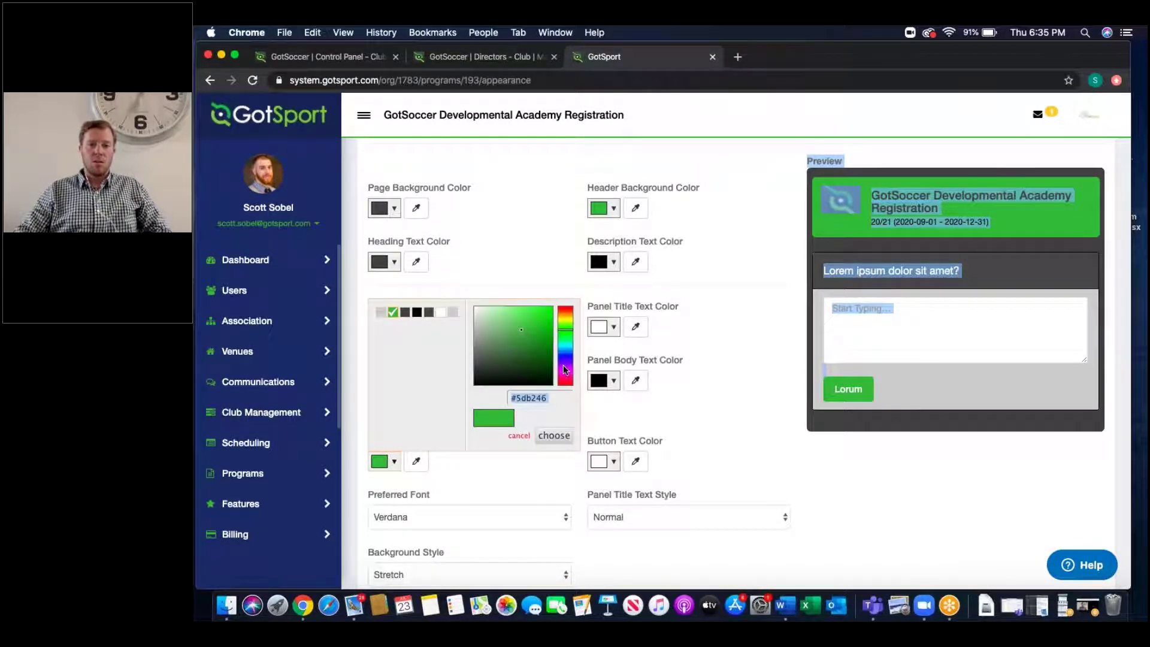
pyautogui.click(551, 315)
pyautogui.click(554, 435)
pyautogui.click(898, 344)
pyautogui.moveTo(898, 344); pyautogui.dragTo(806, 161)
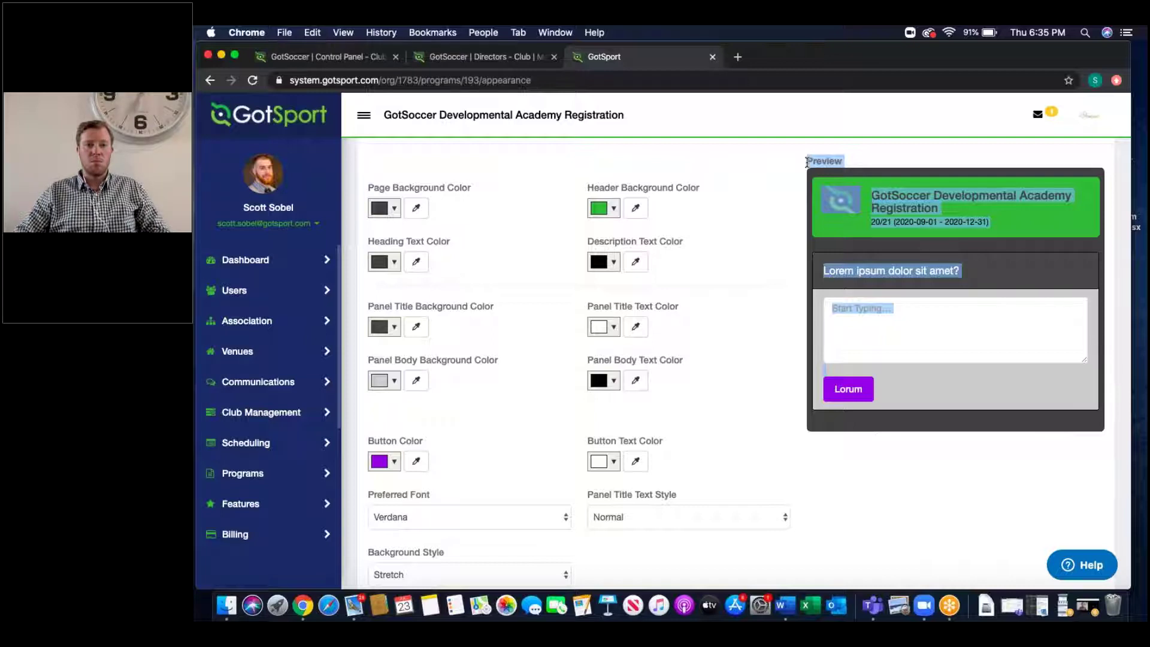
pyautogui.scroll(4, 579, 170)
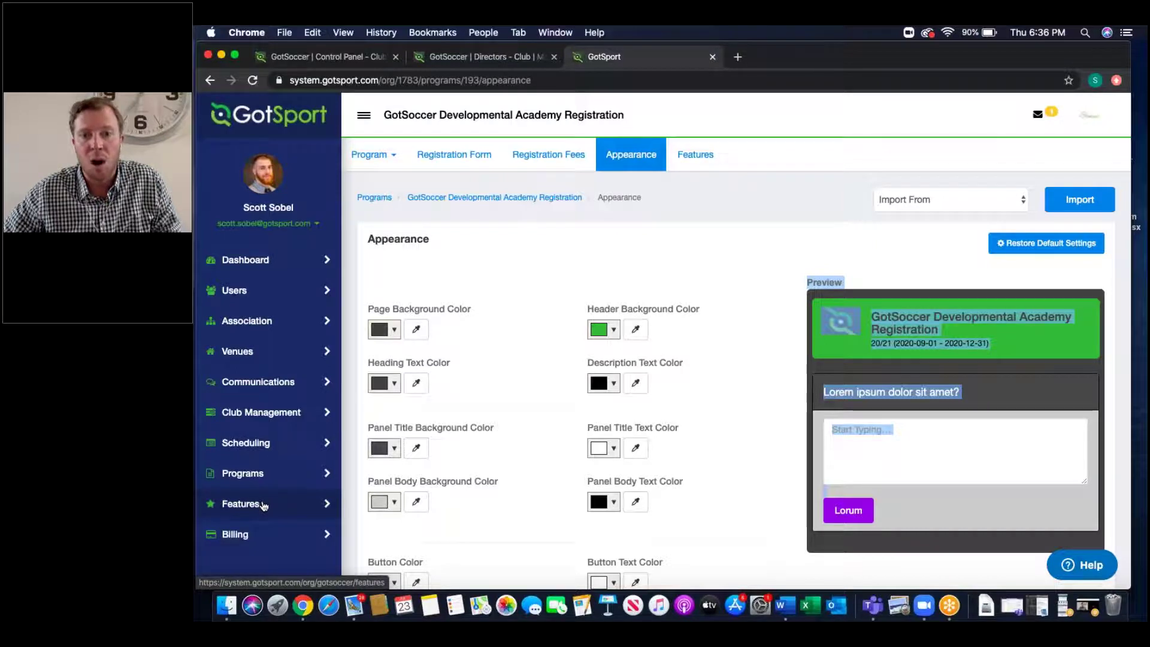
pyautogui.click(264, 506)
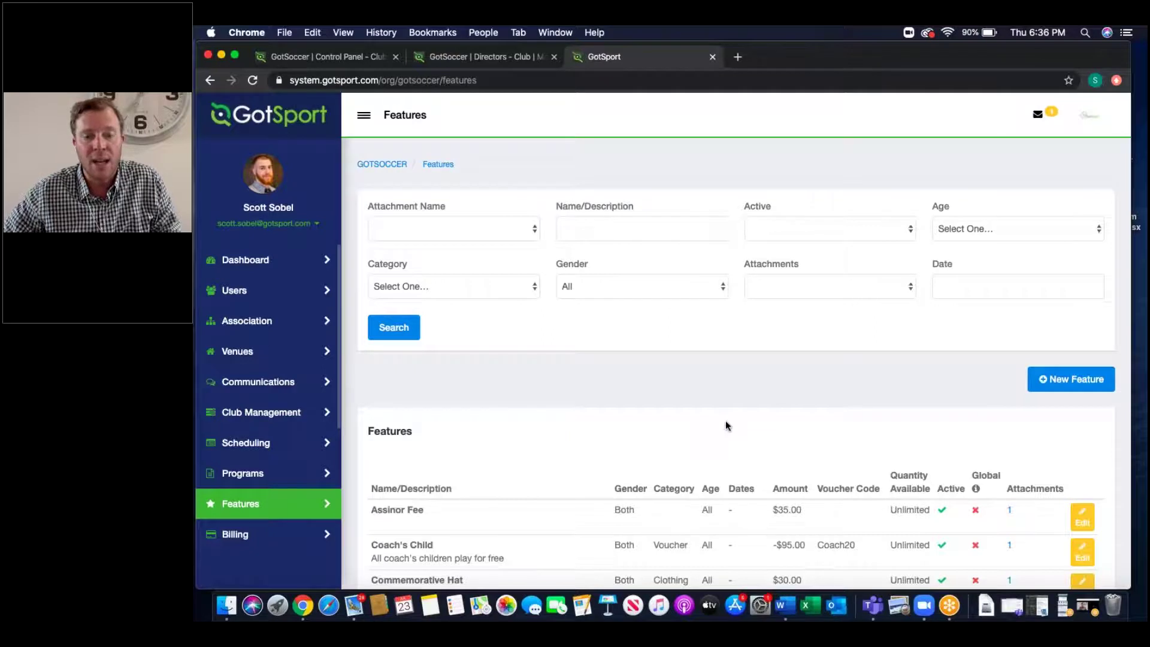
# Step: Return to the Developmental Academy program and show its features: Early Bird, Late Fee, Volunteer Opt Out, Fall20 Voucher
pyautogui.scroll(-3, 723, 430)
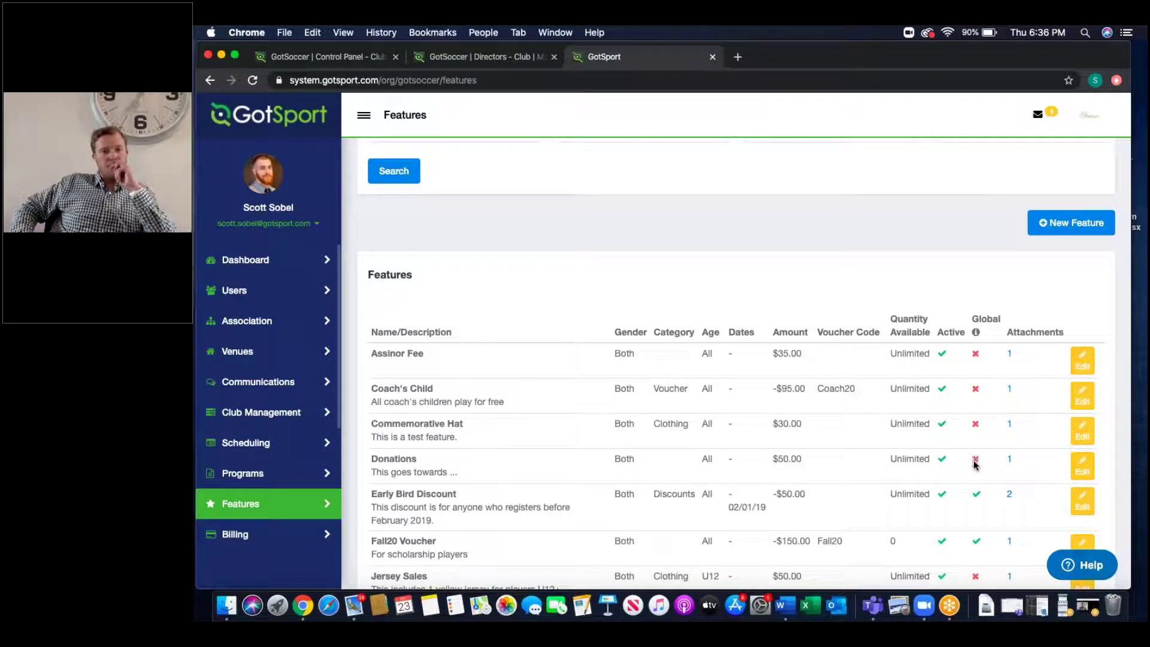
pyautogui.scroll(-5, 976, 498)
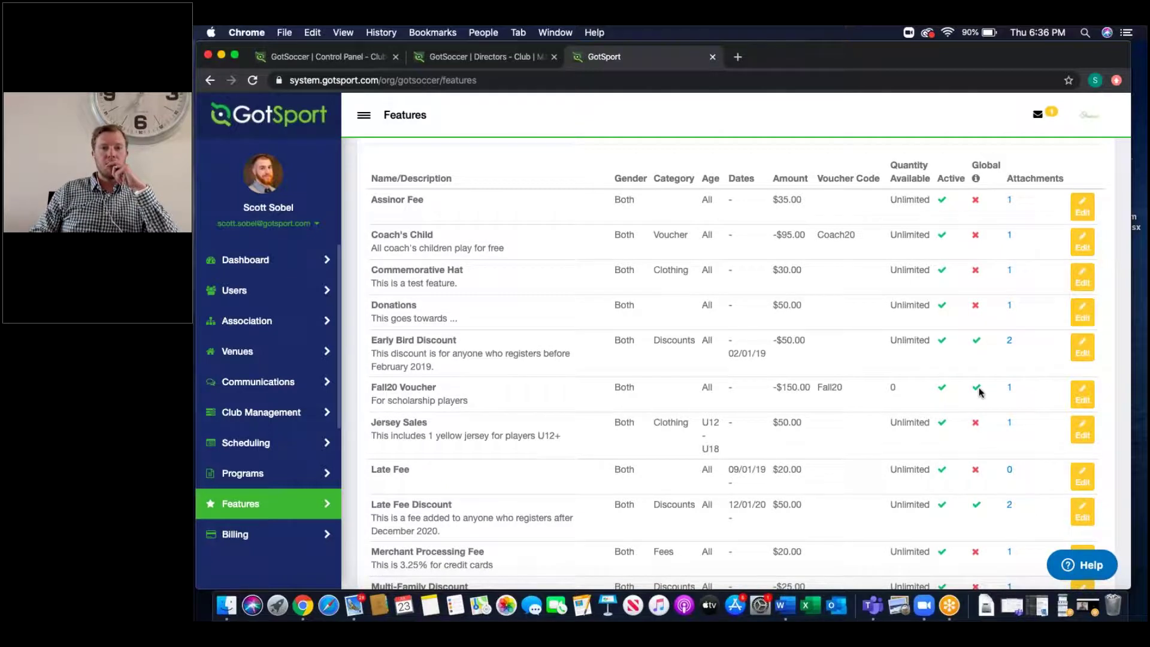
pyautogui.scroll(10, 979, 392)
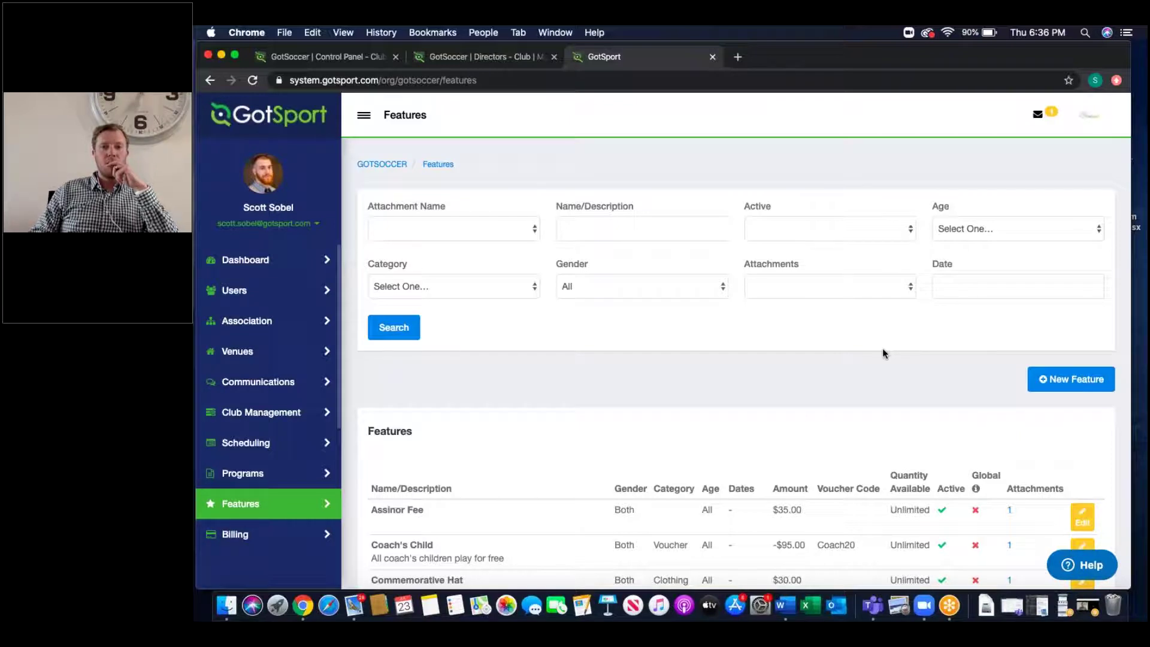
pyautogui.click(210, 81)
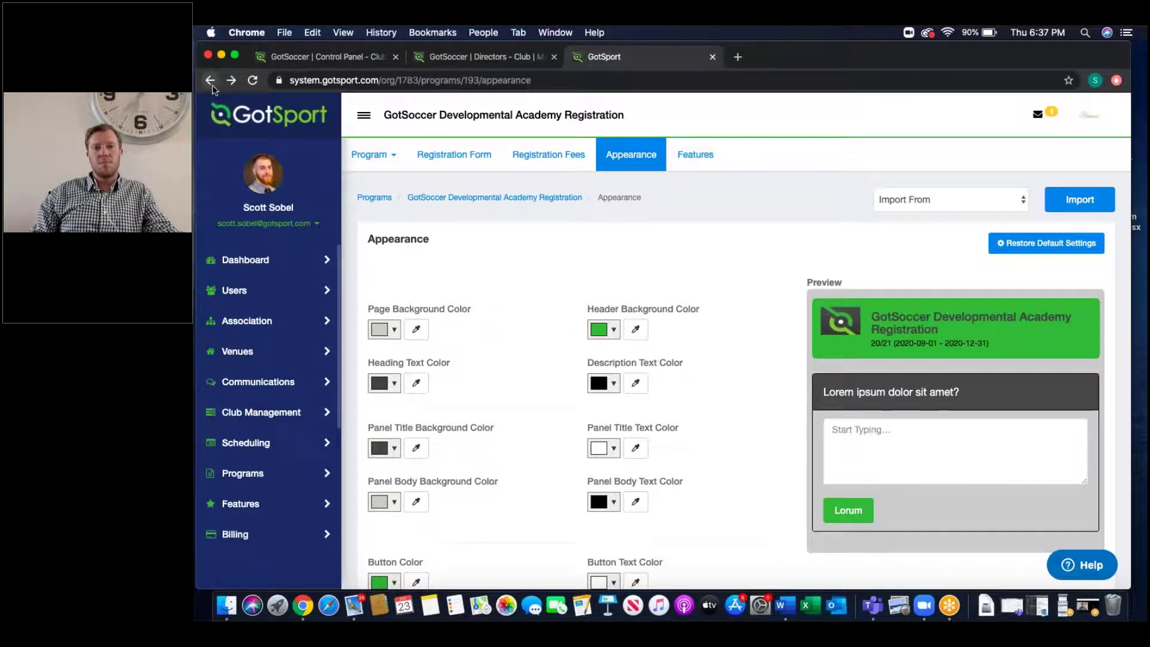
pyautogui.click(684, 158)
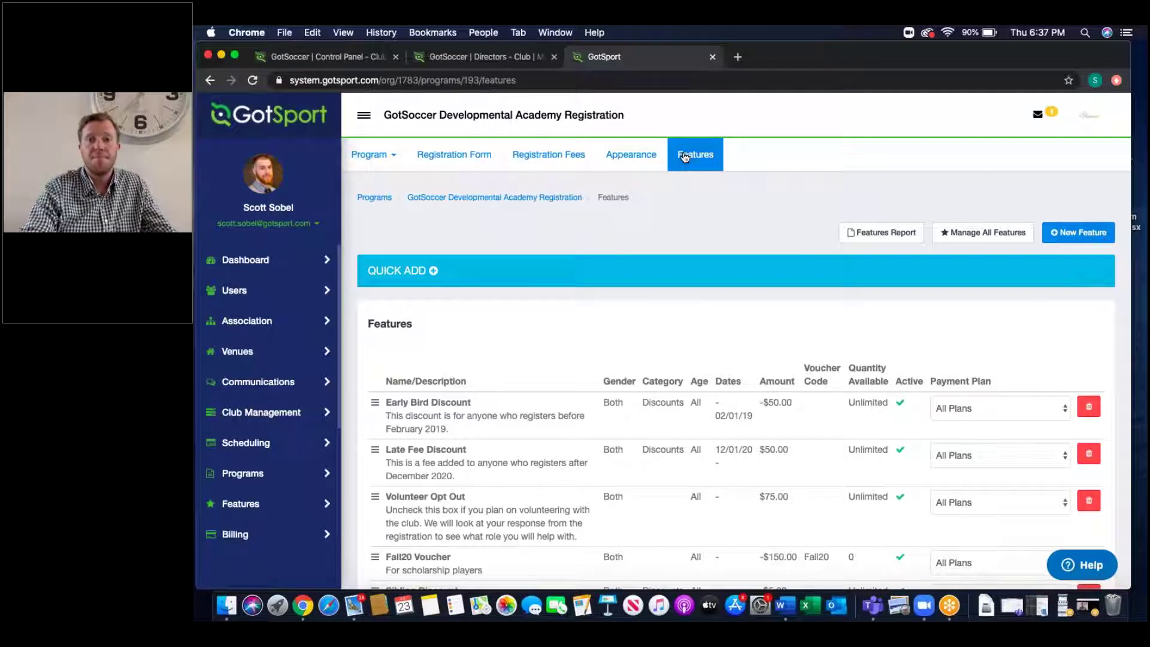
# Step: Open Program Registrations and filter to the GotSoccer Developmental Academy Registration program
pyautogui.click(273, 471)
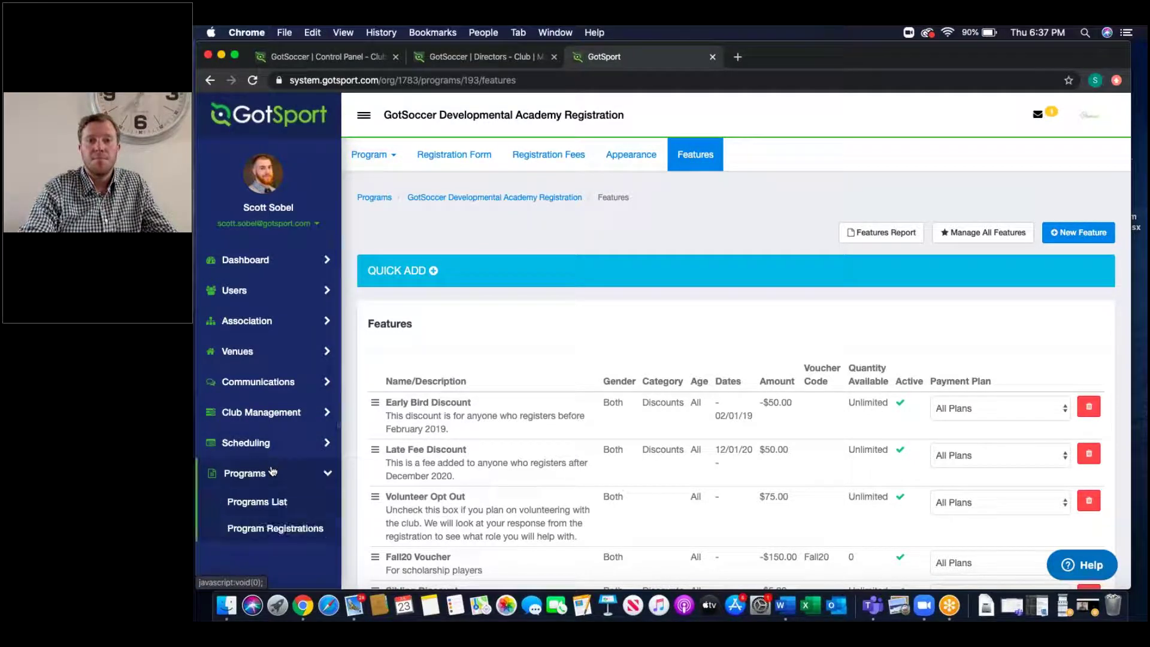
pyautogui.click(265, 527)
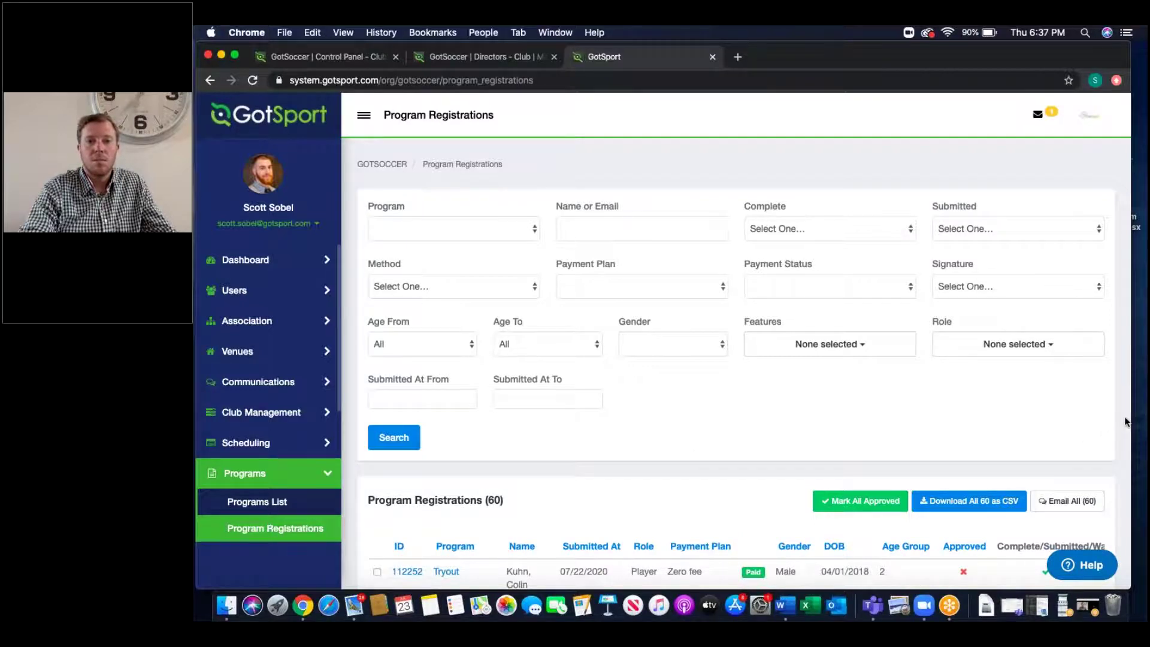
pyautogui.moveTo(1131, 419); pyautogui.dragTo(1146, 419)
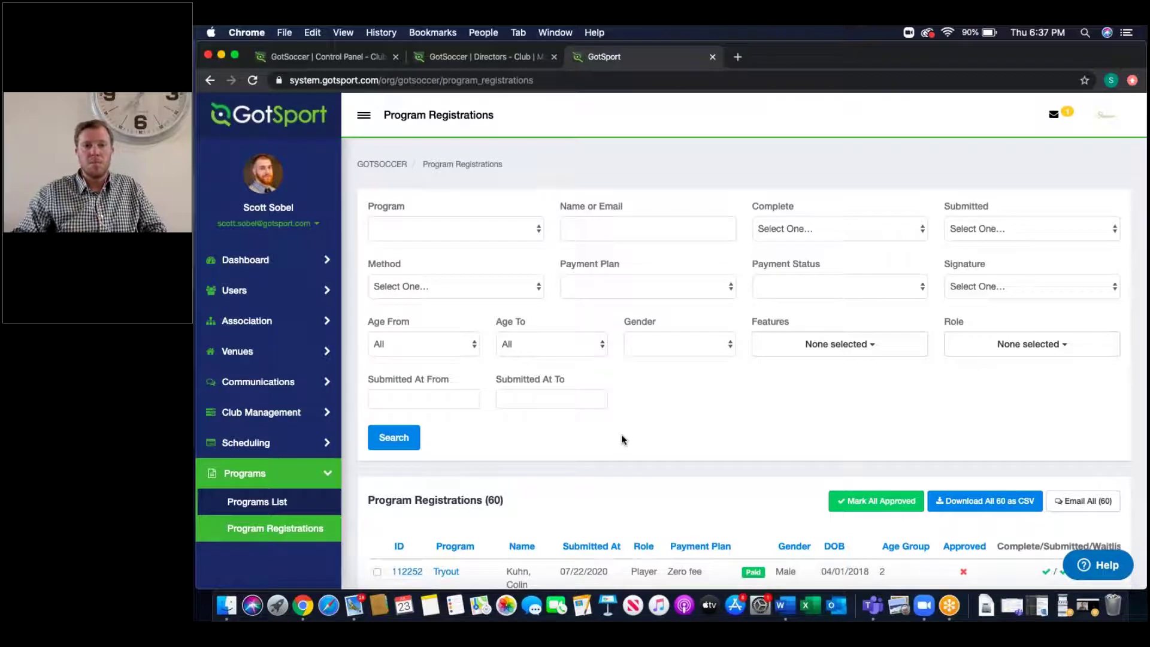
pyautogui.scroll(-4, 622, 439)
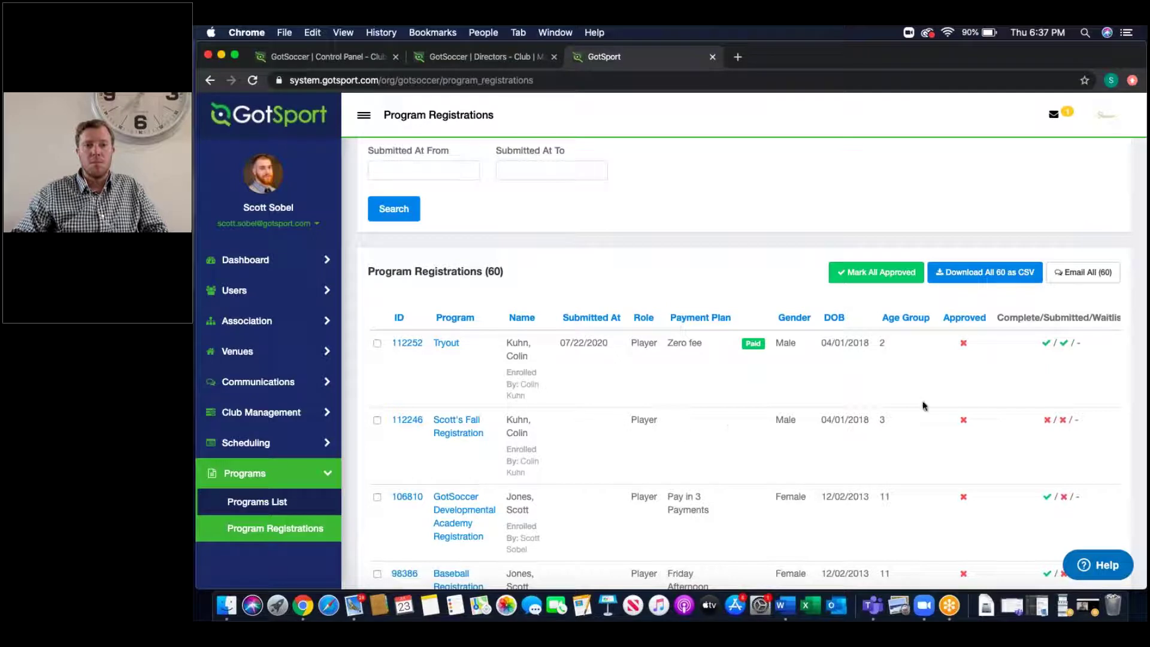
pyautogui.hscroll(2, 922, 406)
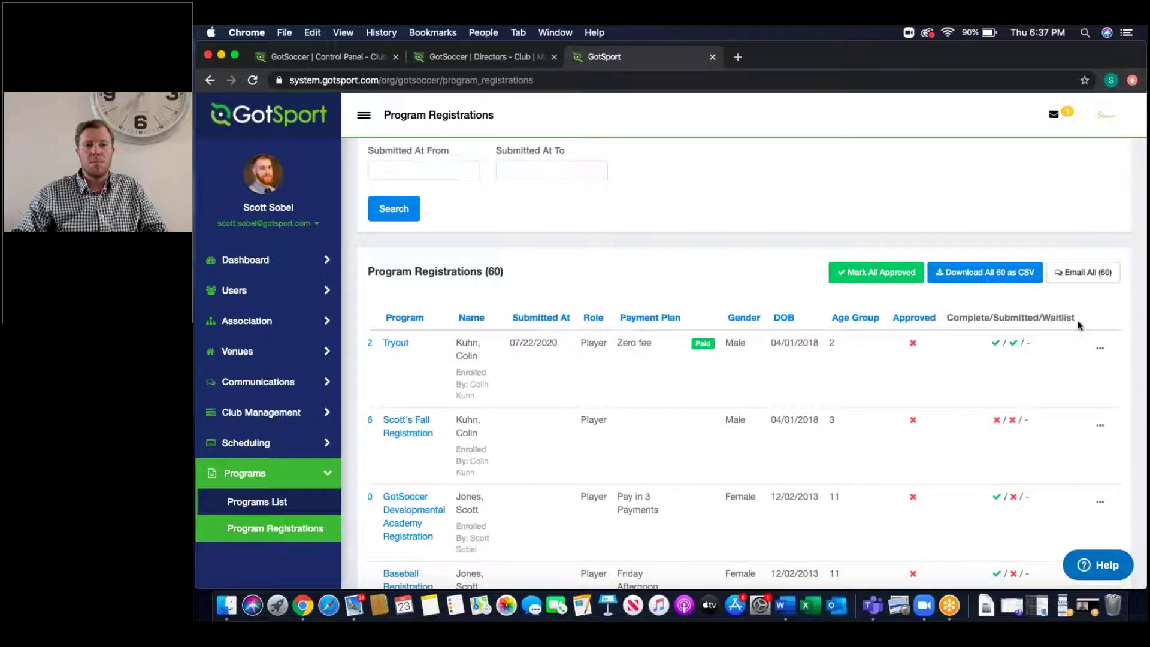
pyautogui.scroll(5, 719, 315)
pyautogui.click(485, 228)
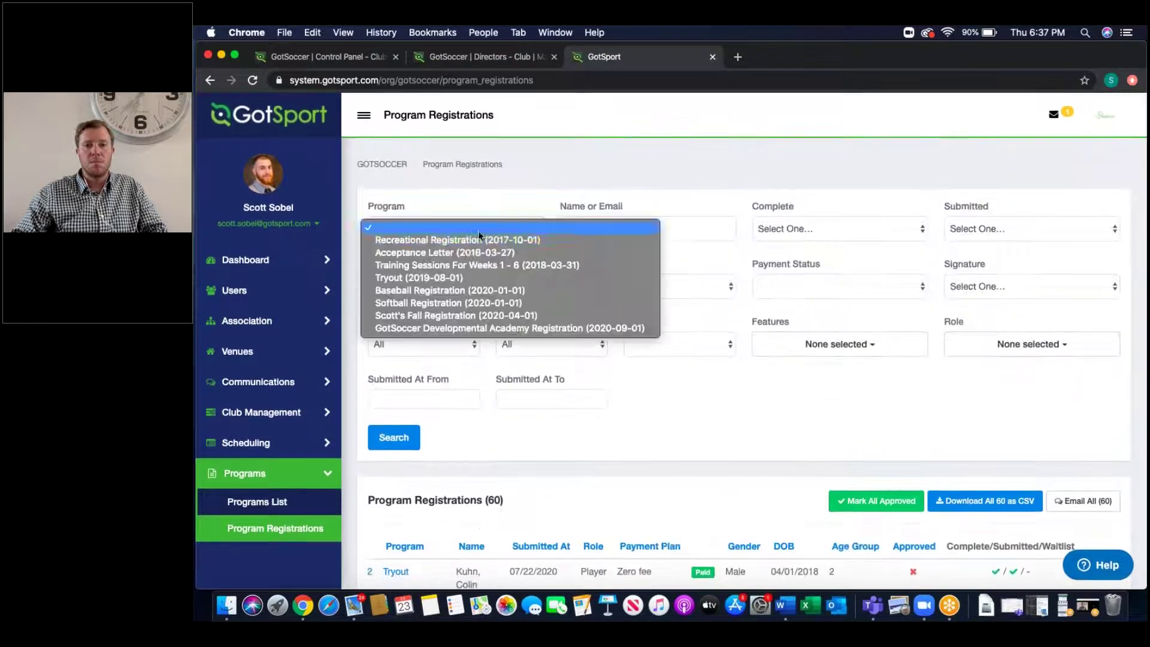
pyautogui.click(451, 327)
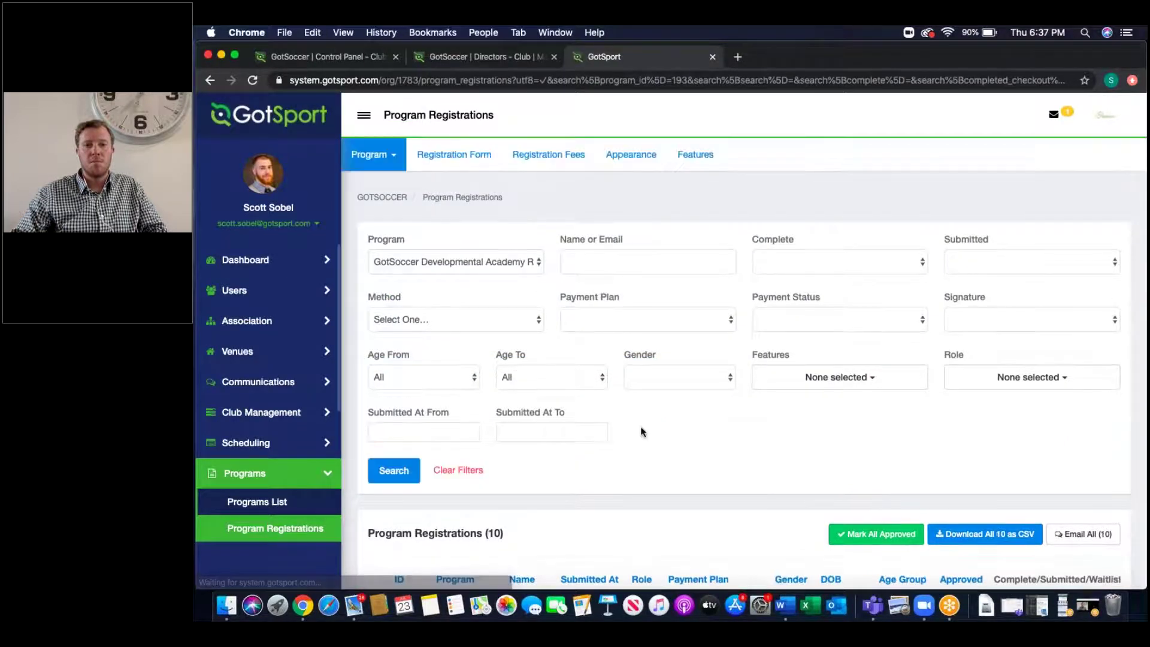
pyautogui.scroll(-6, 647, 437)
pyautogui.hscroll(2, 962, 333)
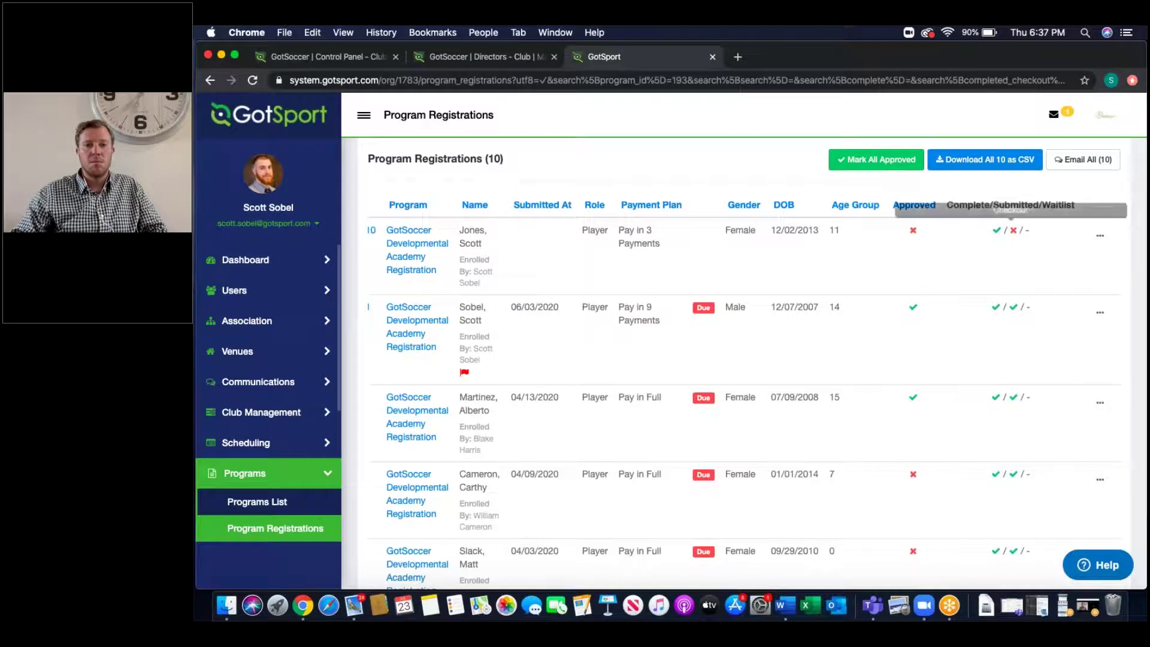
# Step: Review the Complete/Submitted/Waitlist status column, then open the flagged registration's detail page
pyautogui.moveTo(946, 206); pyautogui.dragTo(1078, 205)
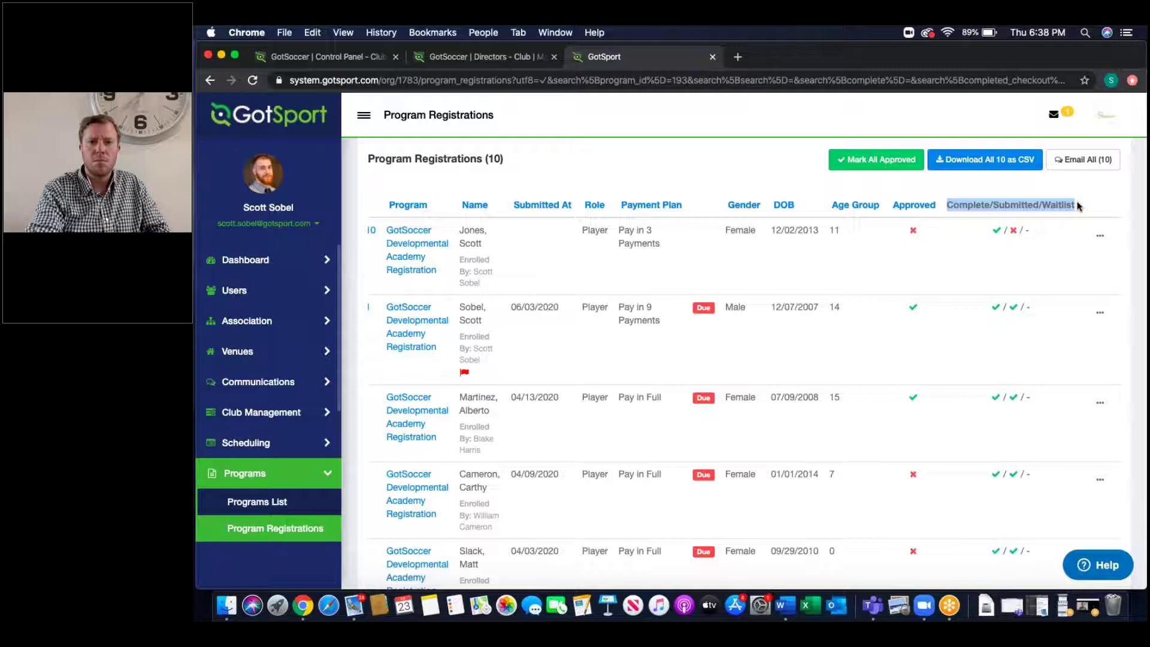
pyautogui.doubleClick(979, 205)
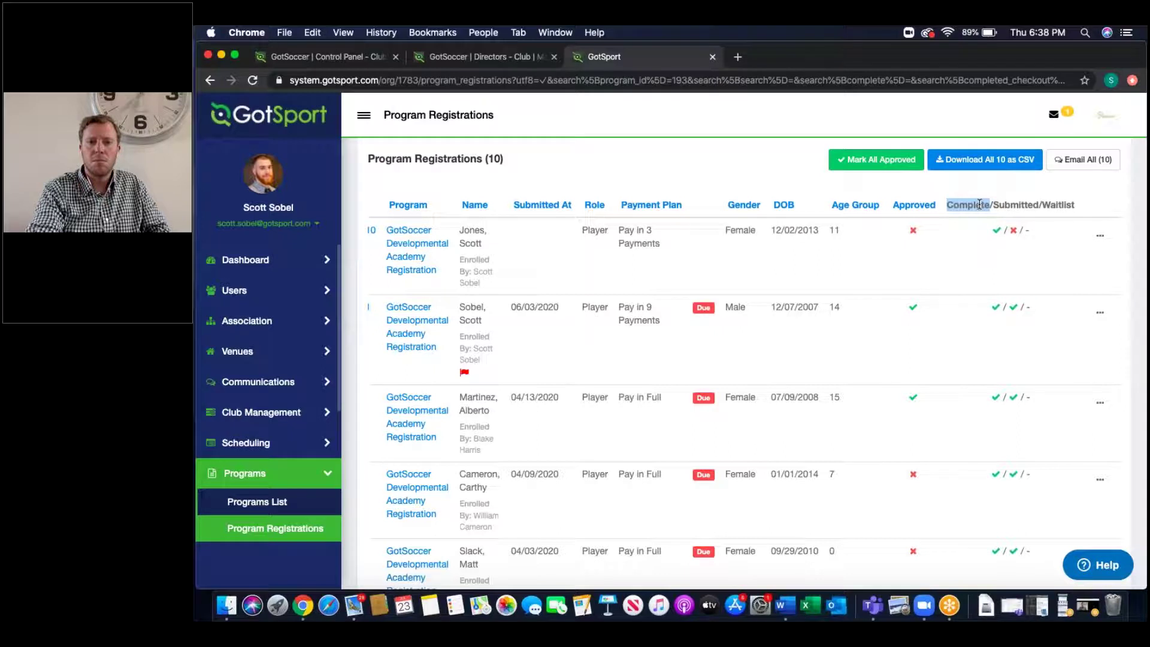
pyautogui.doubleClick(1003, 206)
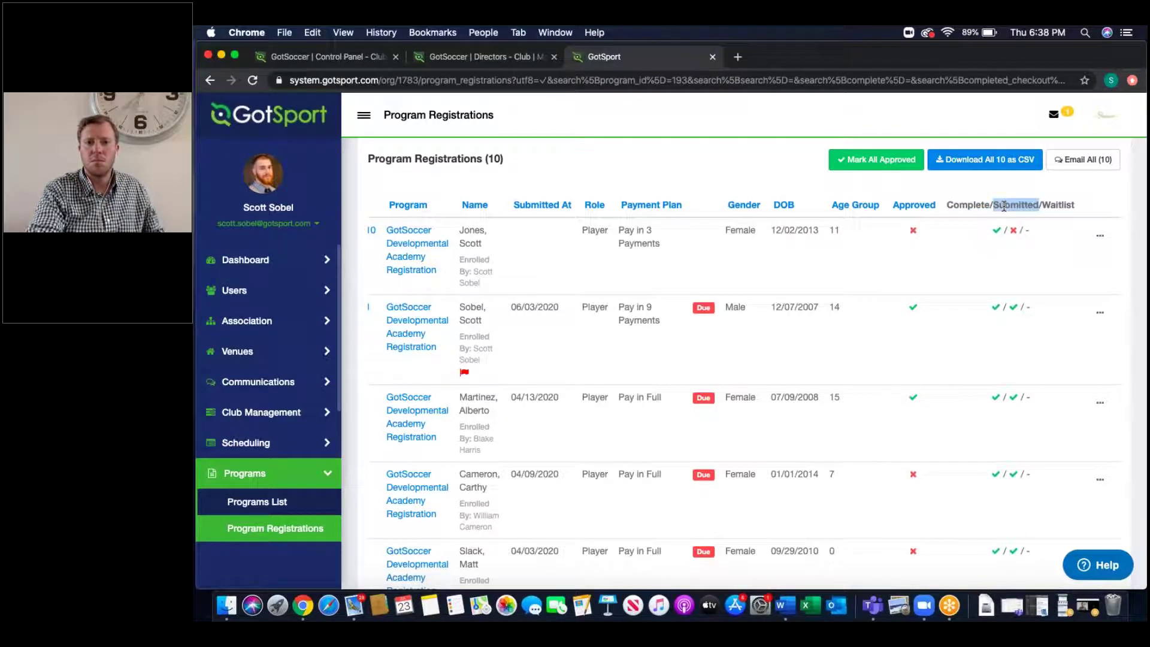
pyautogui.doubleClick(1054, 204)
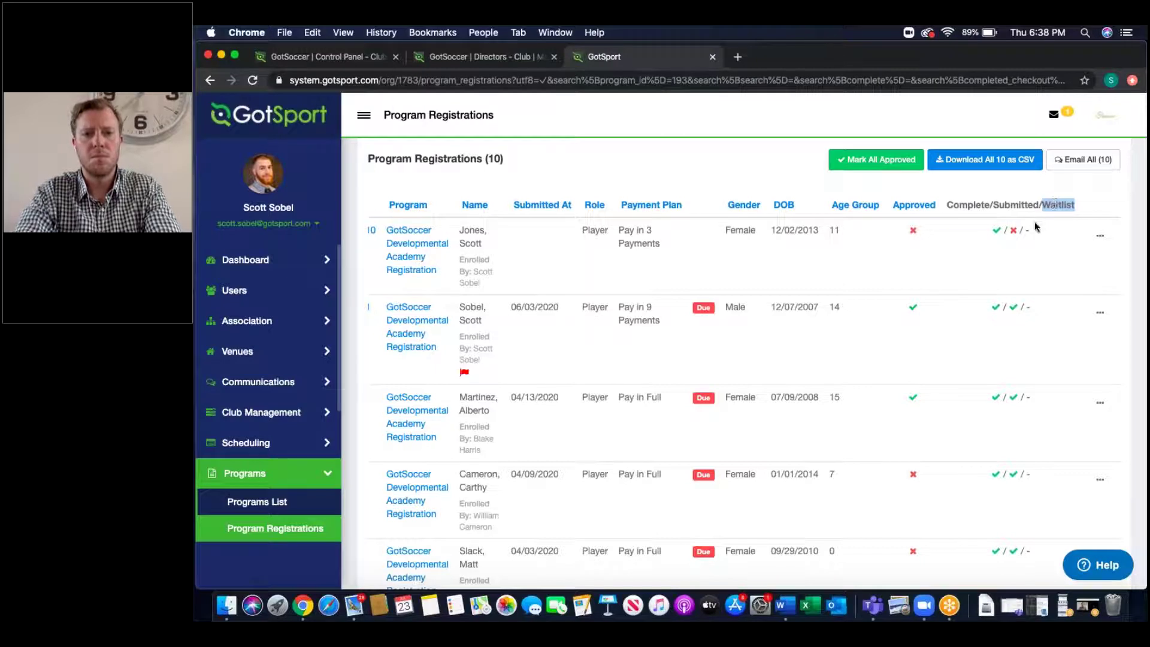
pyautogui.moveTo(1013, 233)
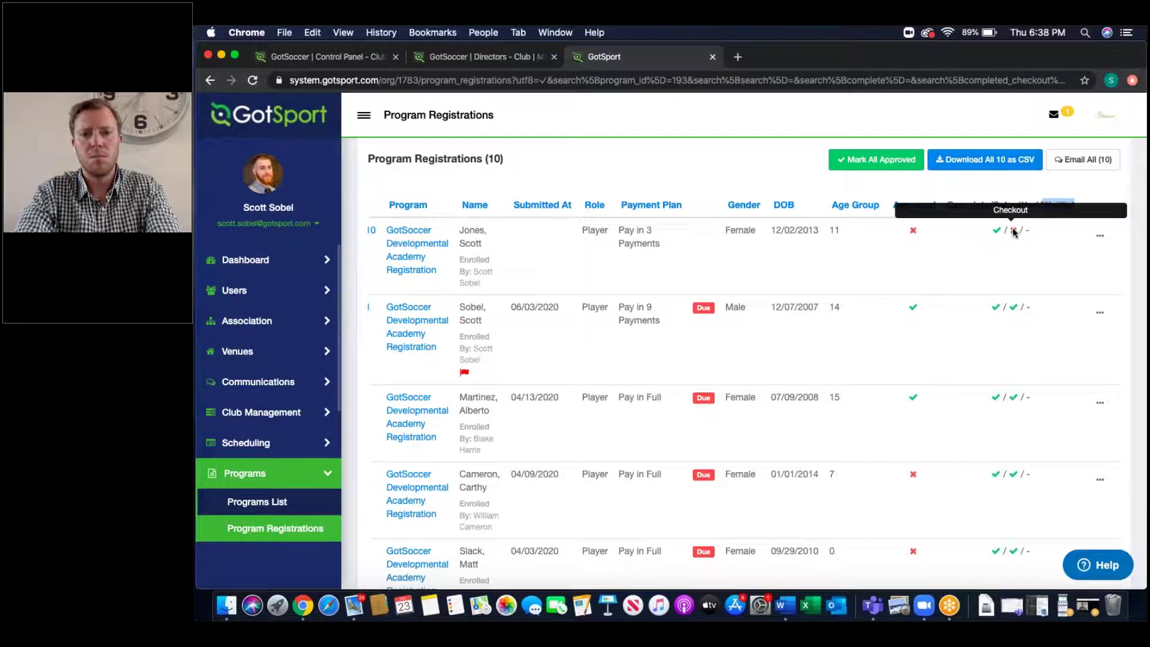
pyautogui.scroll(-3, 1013, 235)
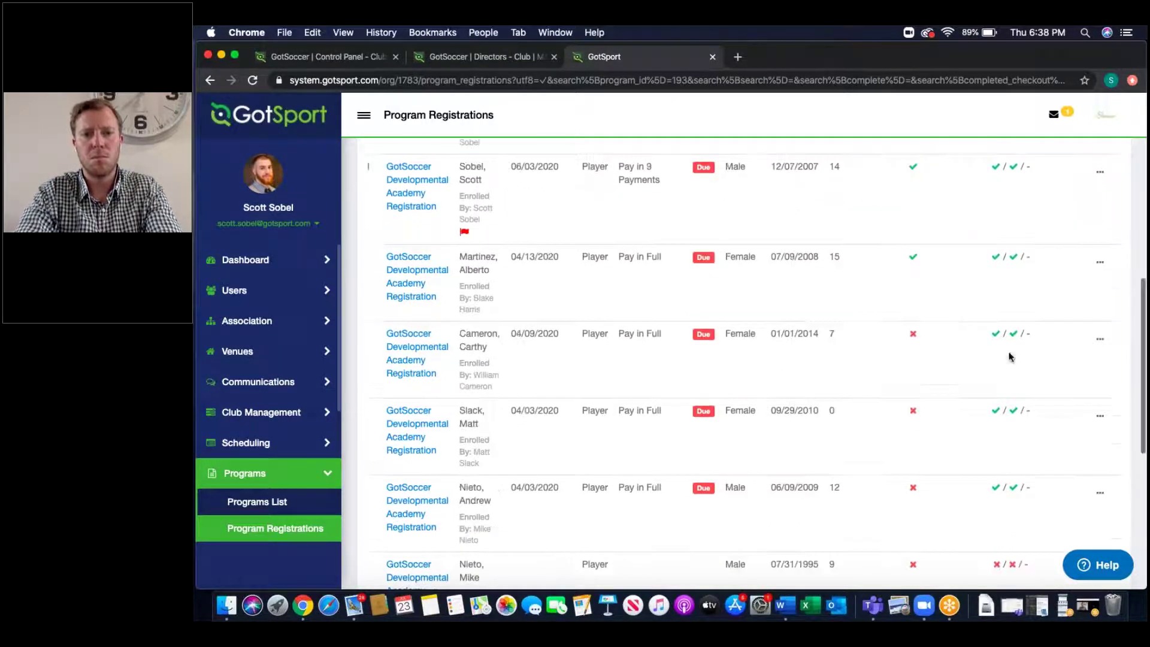
pyautogui.scroll(-4, 1011, 419)
pyautogui.moveTo(1013, 397)
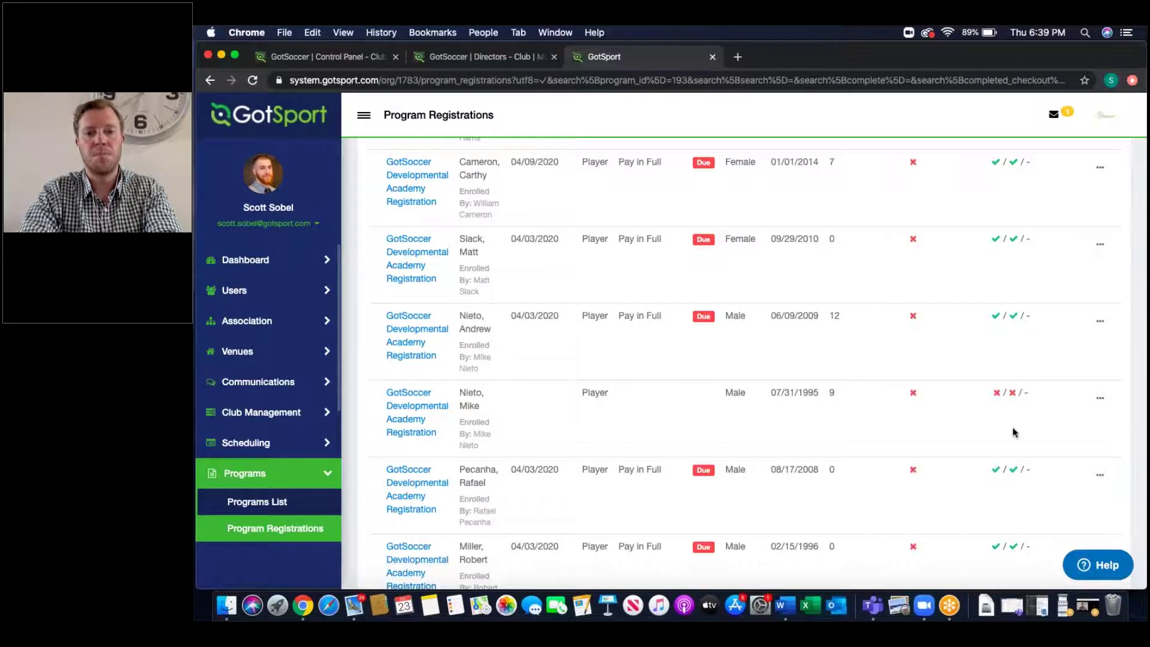
pyautogui.hscroll(-2, 1013, 431)
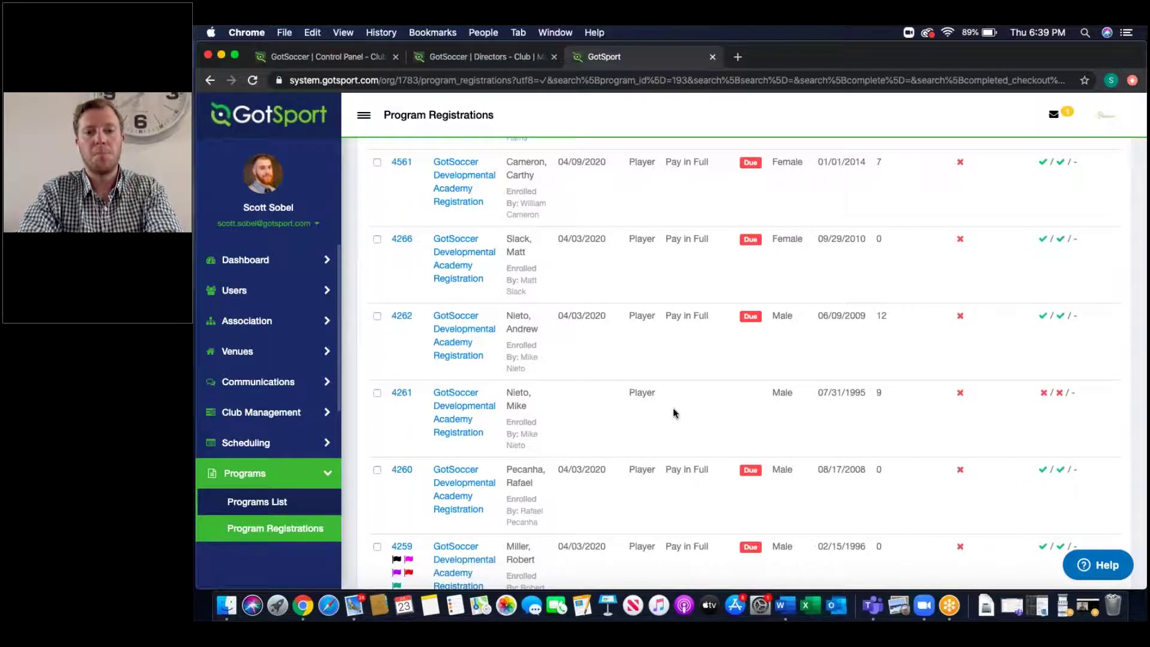
pyautogui.scroll(-5, 674, 413)
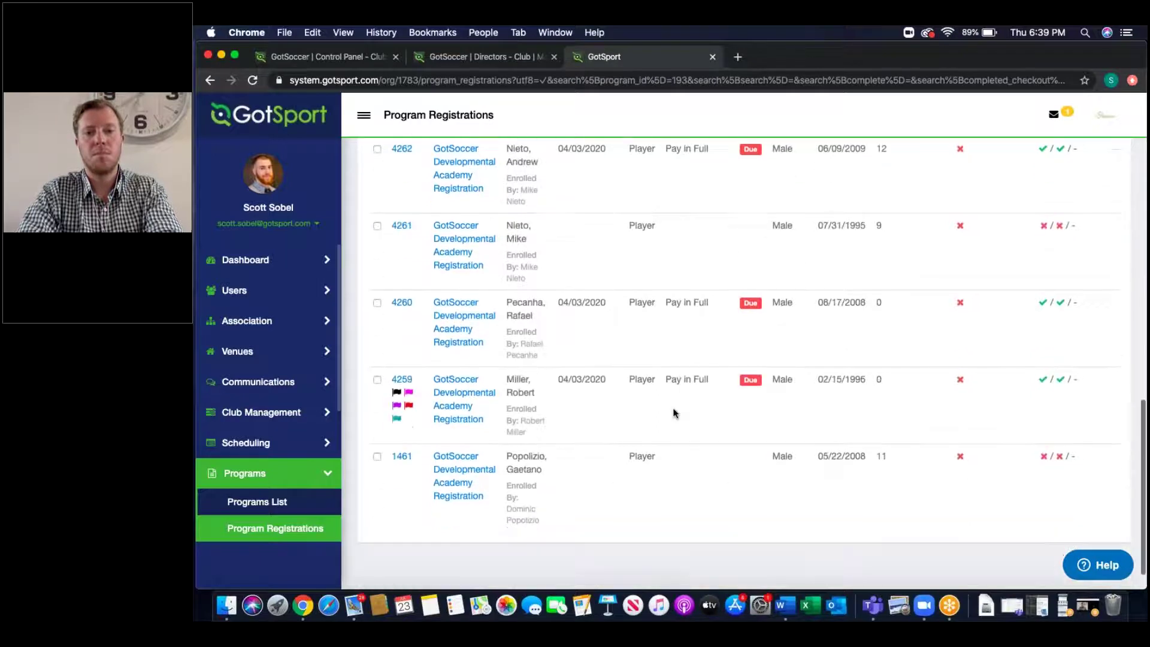
pyautogui.click(395, 380)
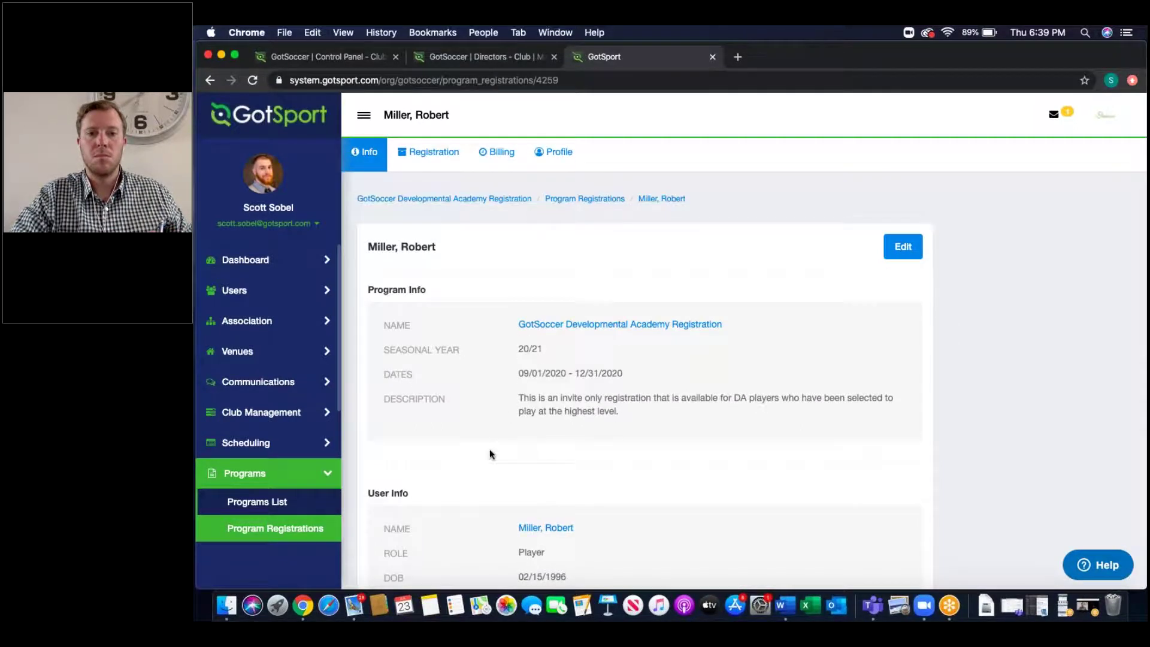
# Step: Look over registration 4259's details and open it for editing
pyautogui.scroll(-5, 490, 454)
pyautogui.scroll(-7, 489, 454)
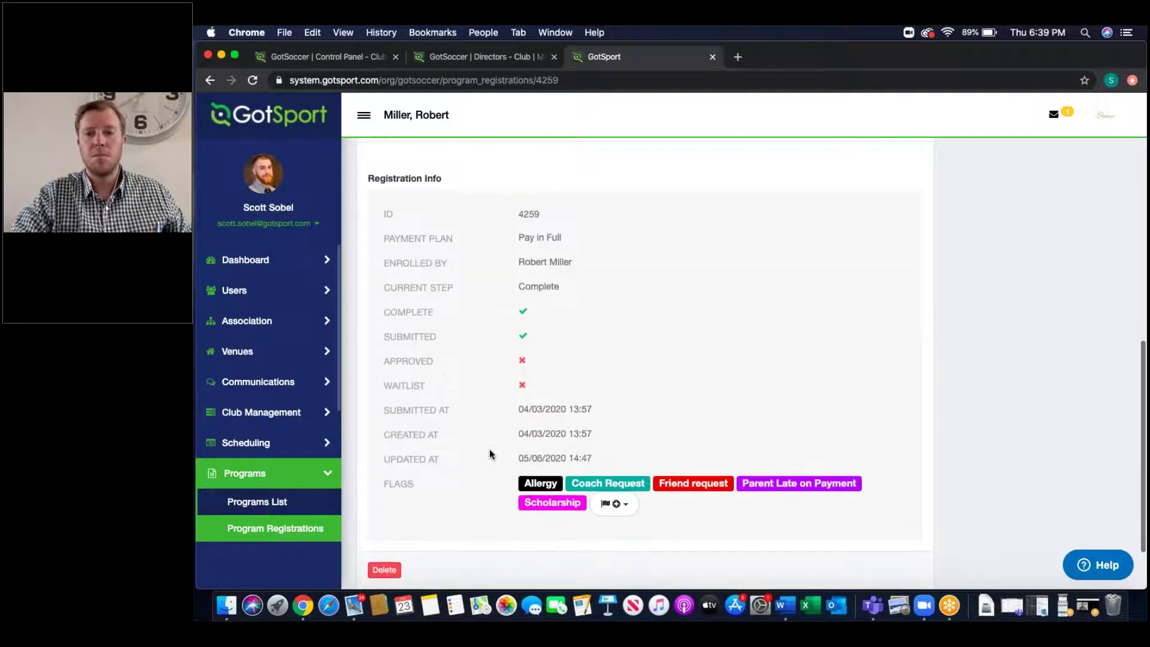
pyautogui.scroll(10, 490, 454)
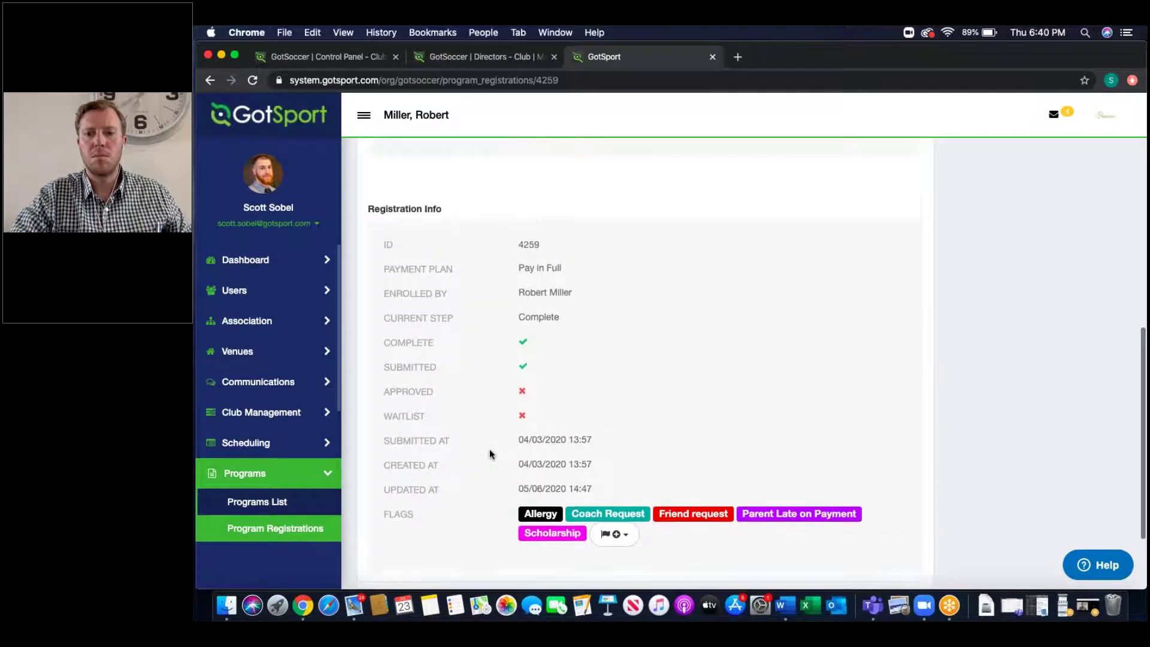
pyautogui.scroll(1, 490, 454)
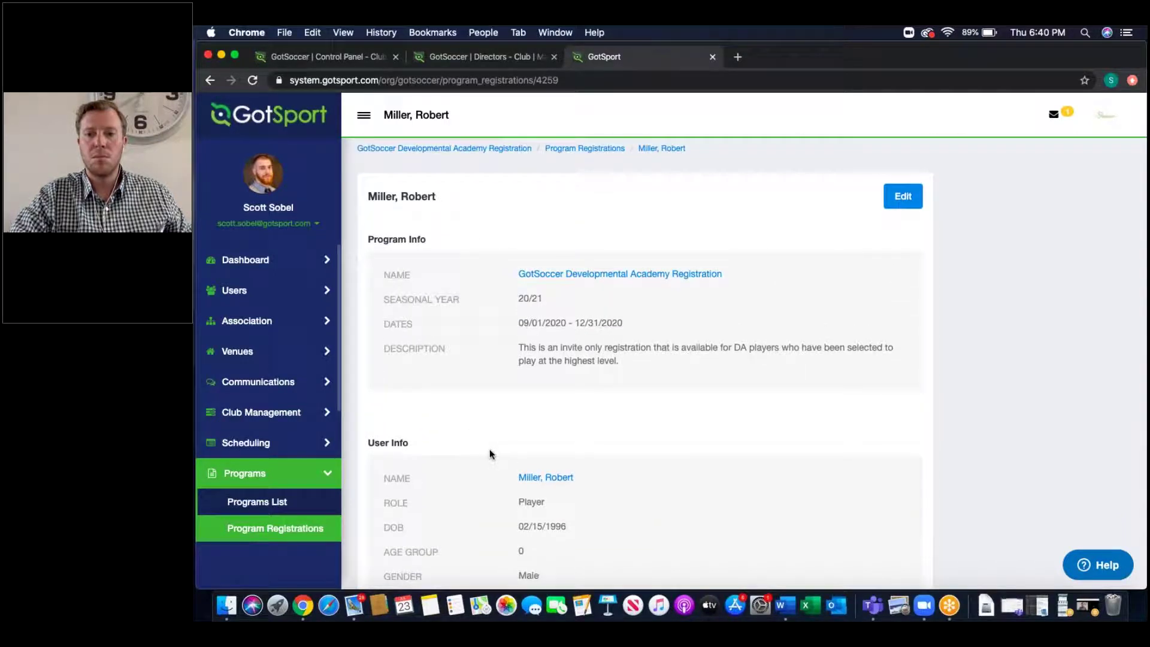
pyautogui.click(897, 258)
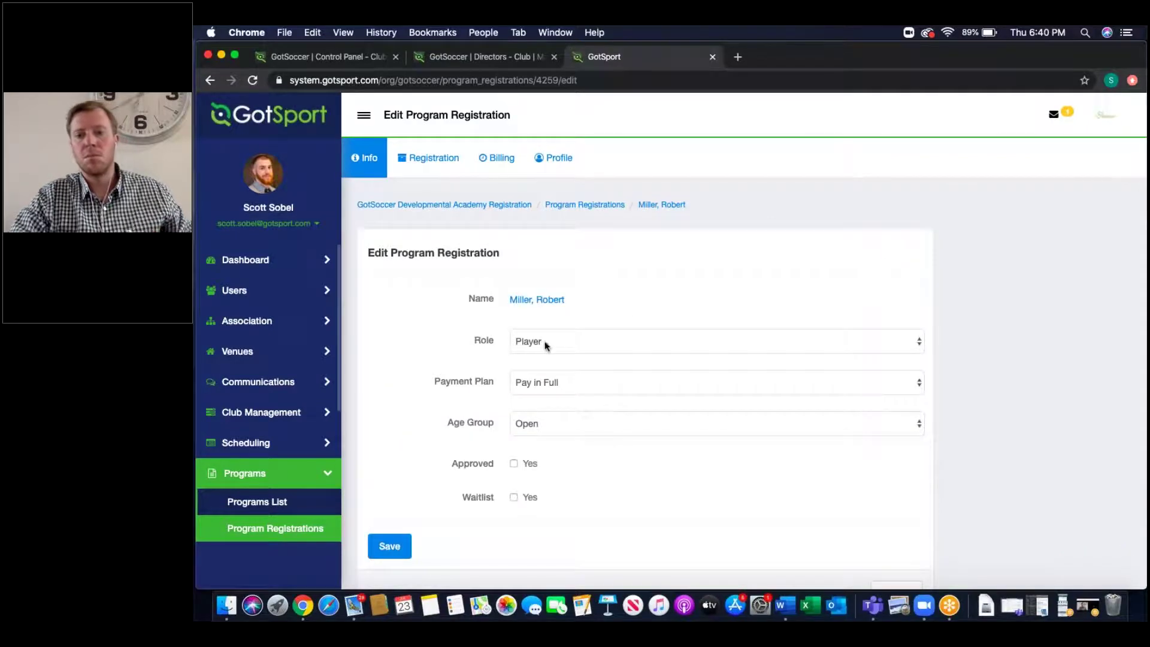
pyautogui.click(563, 384)
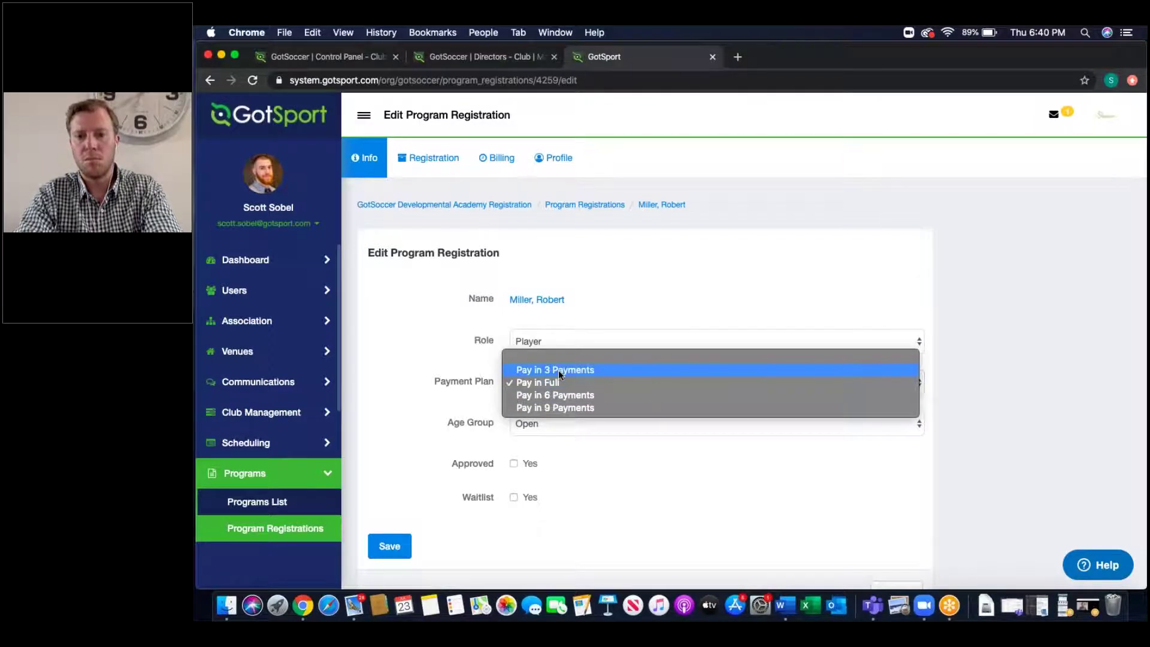
pyautogui.click(439, 349)
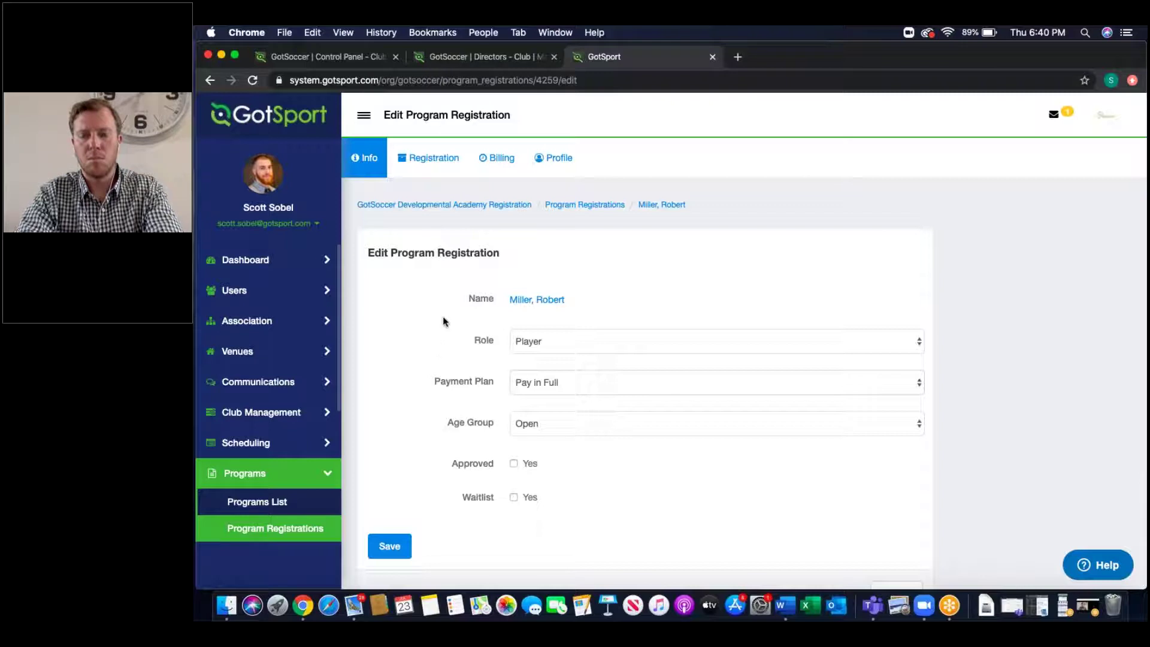
pyautogui.scroll(-3, 410, 371)
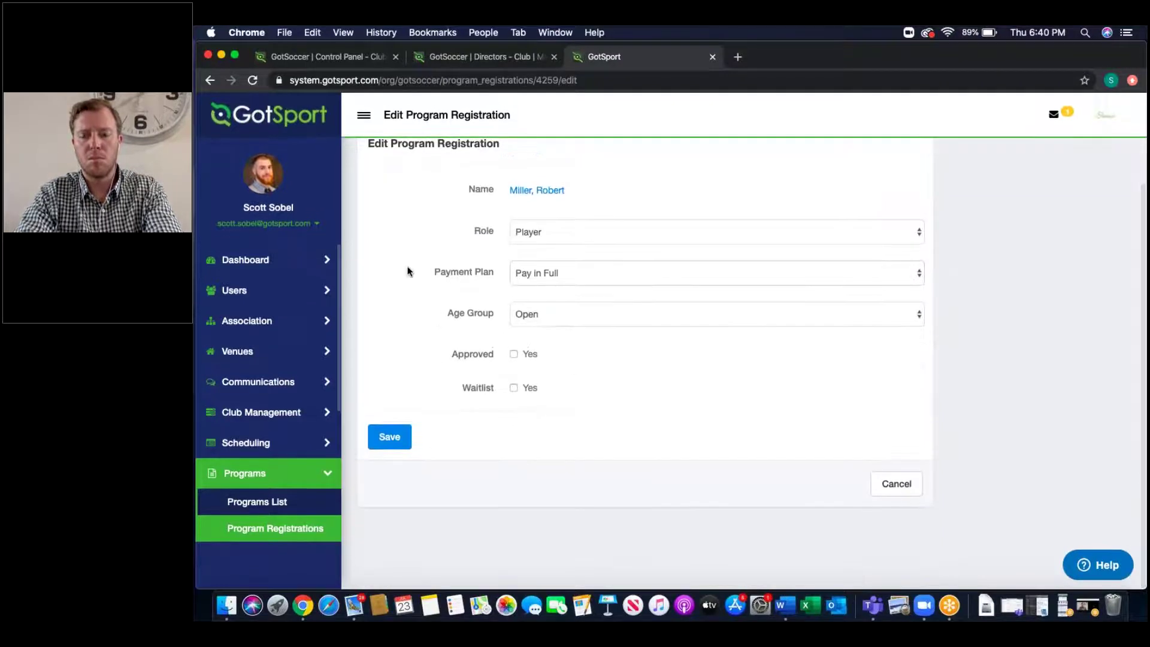
pyautogui.click(209, 82)
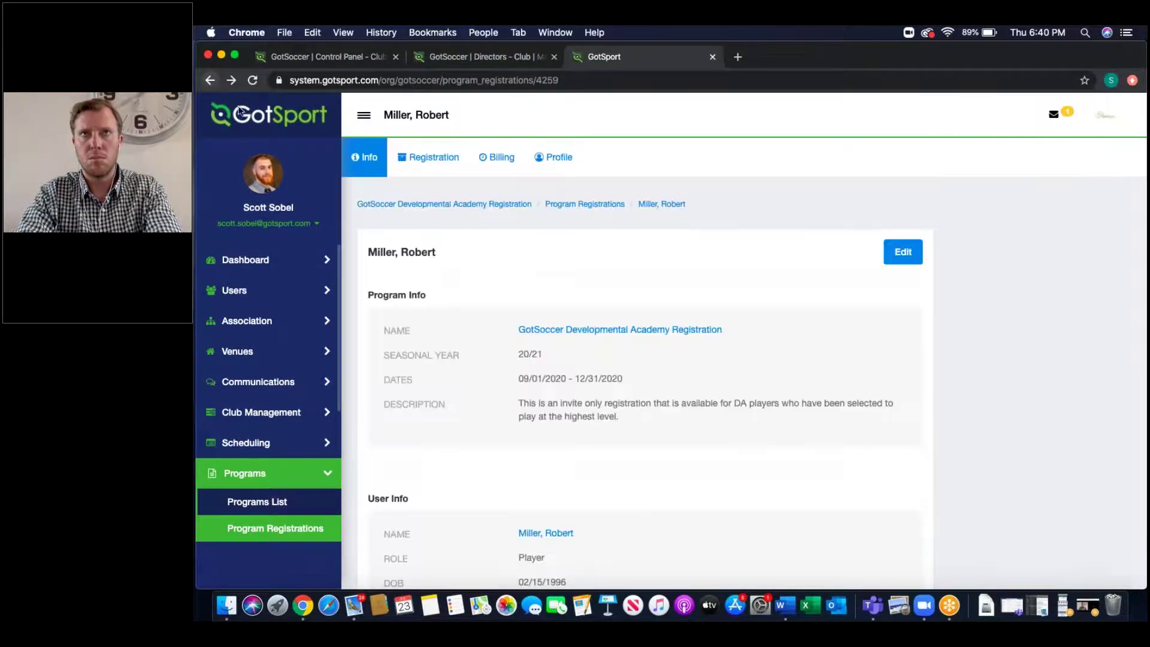
# Step: Review the flags available for the registration, then return to the Program Registrations list
pyautogui.scroll(-10, 427, 424)
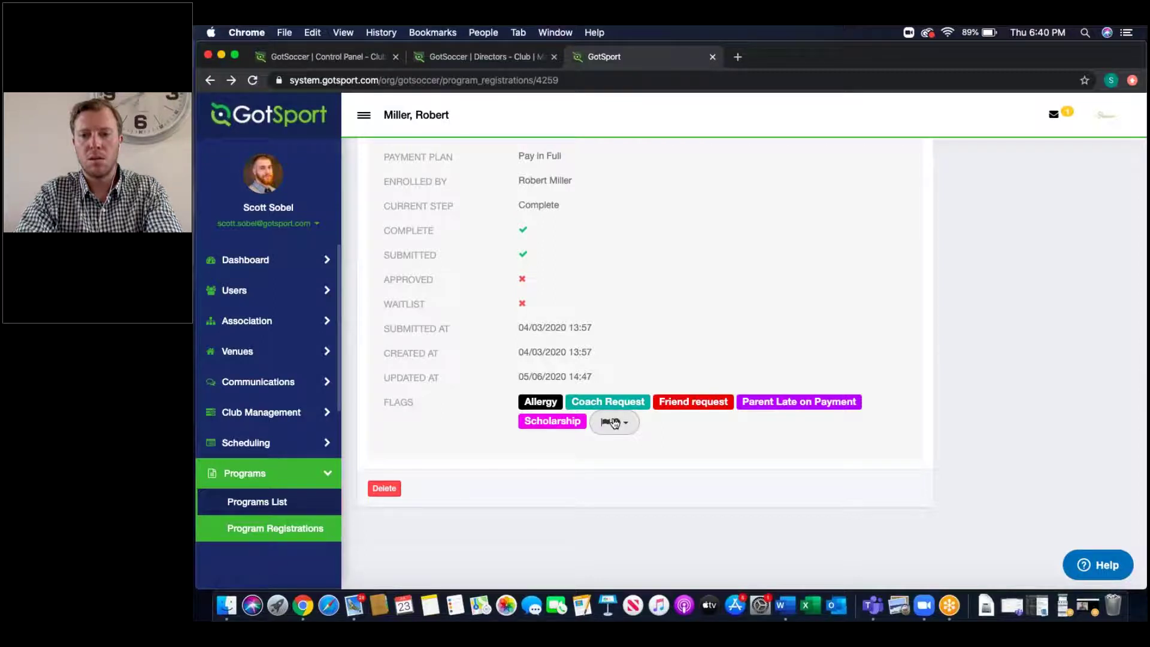
pyautogui.click(614, 423)
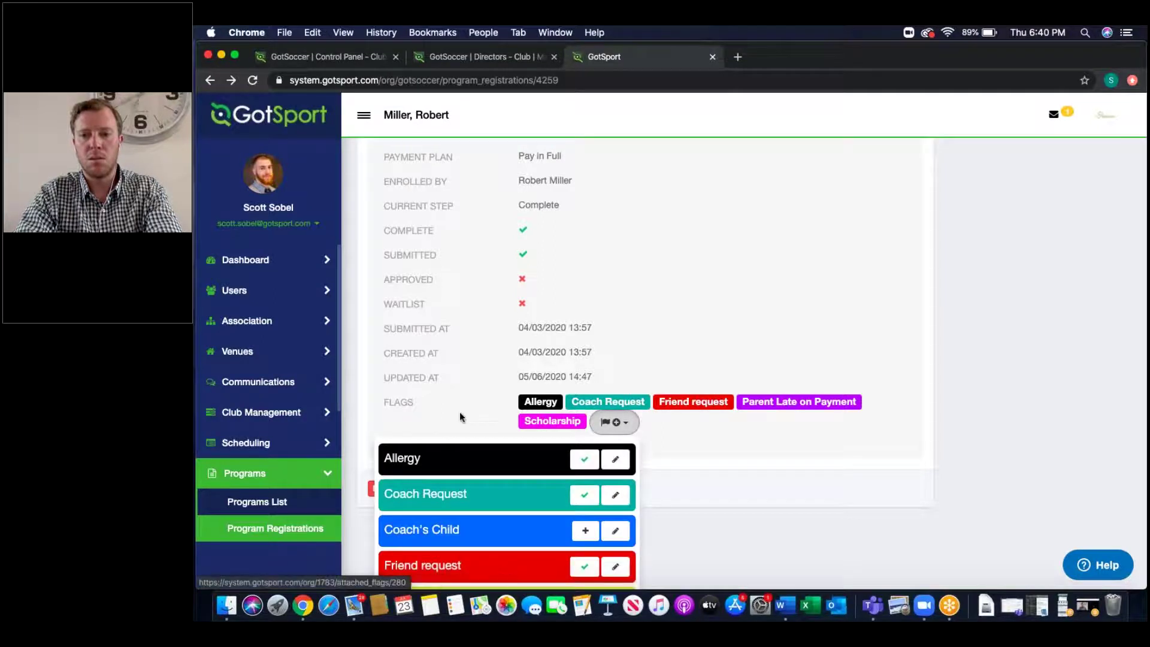
pyautogui.scroll(-1, 460, 415)
pyautogui.scroll(-5, 459, 411)
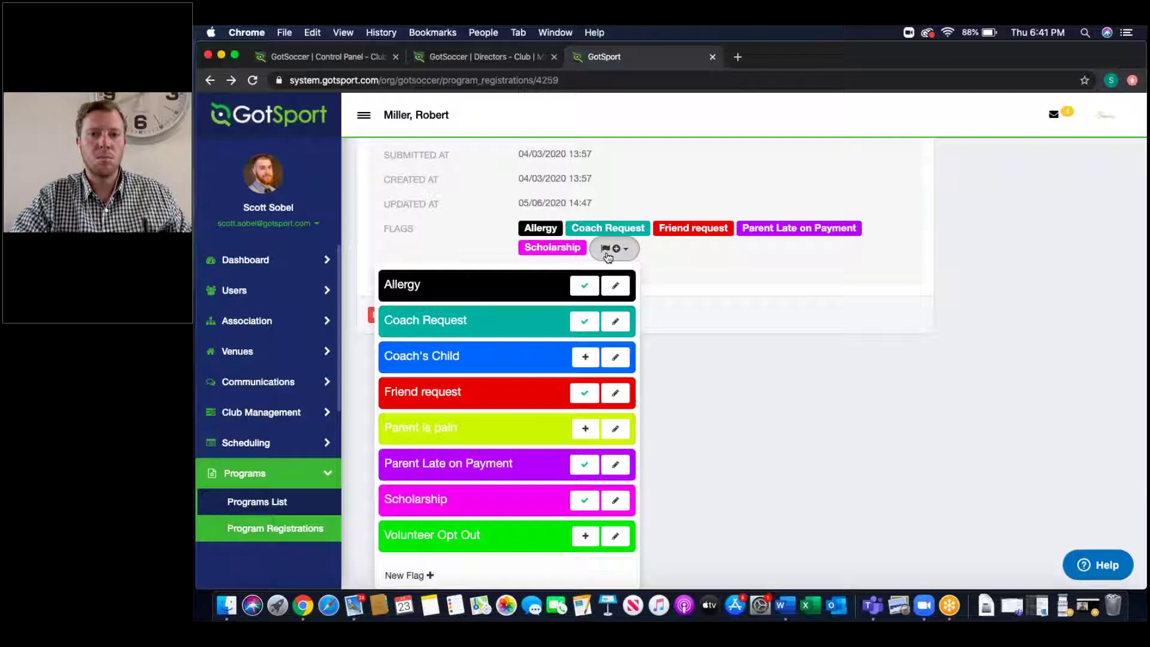
pyautogui.scroll(10, 387, 316)
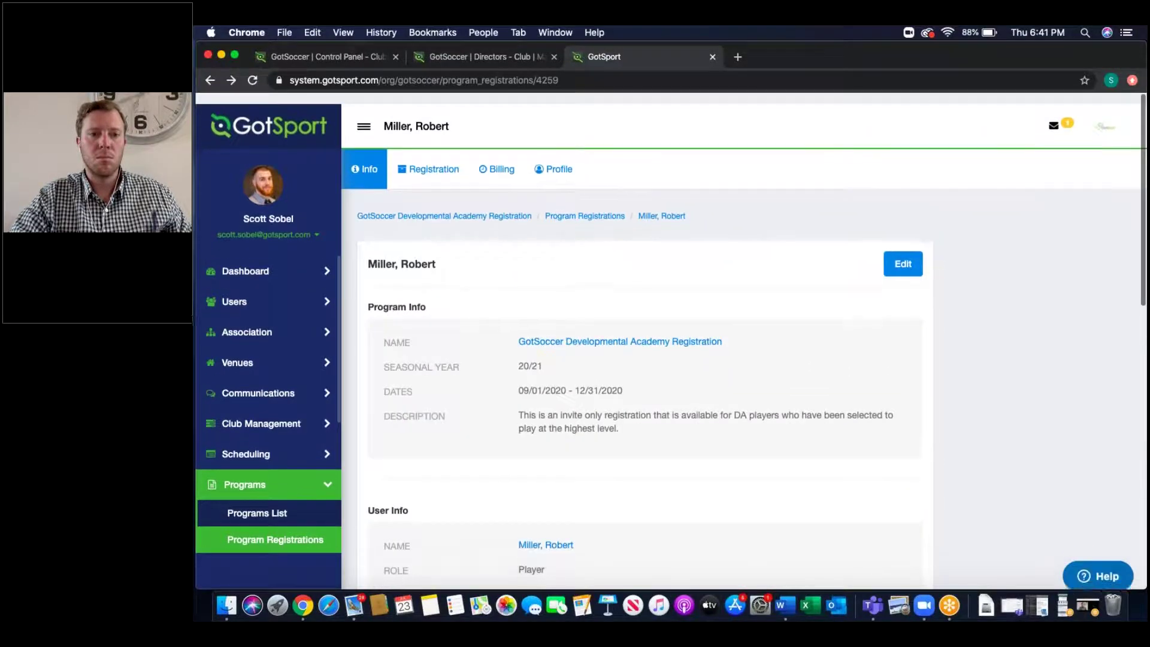
pyautogui.click(211, 82)
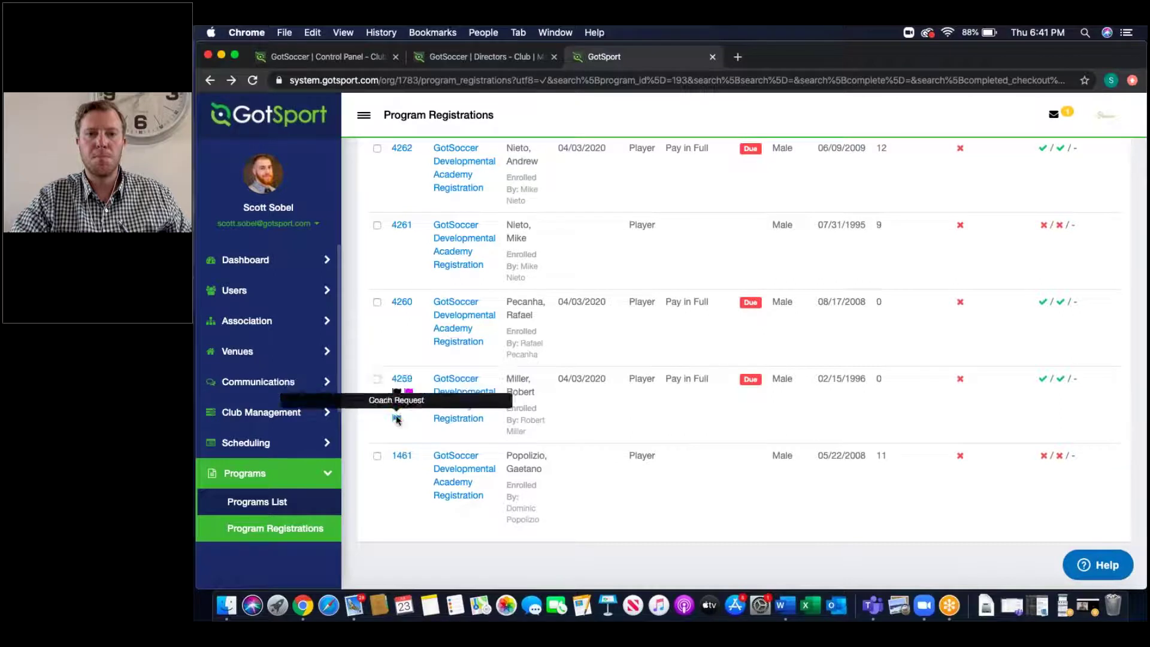
# Step: Reopen registration 4259, review its form answers and signed code of conduct, then go to Billing
pyautogui.click(406, 379)
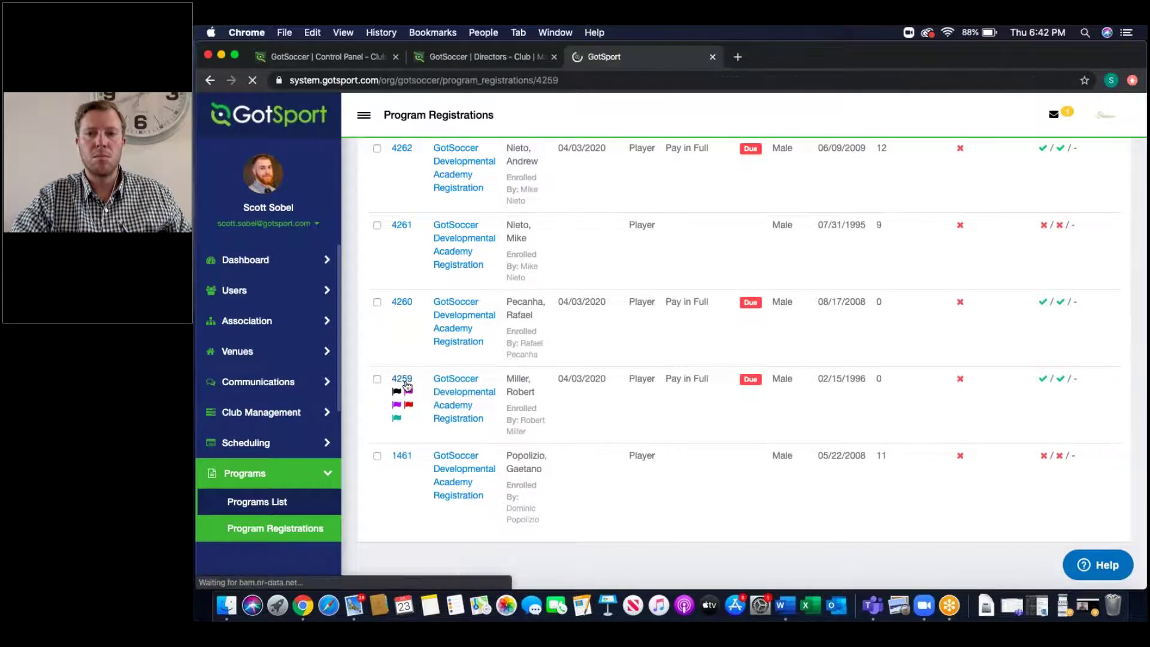
pyautogui.click(425, 158)
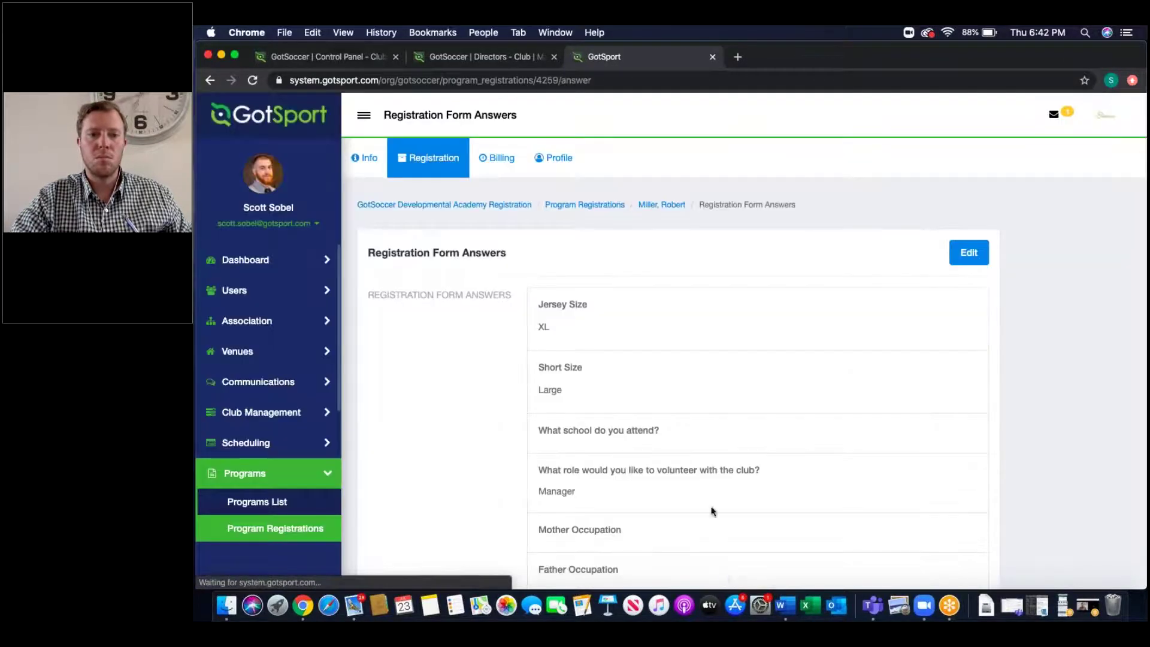
pyautogui.scroll(-3, 705, 479)
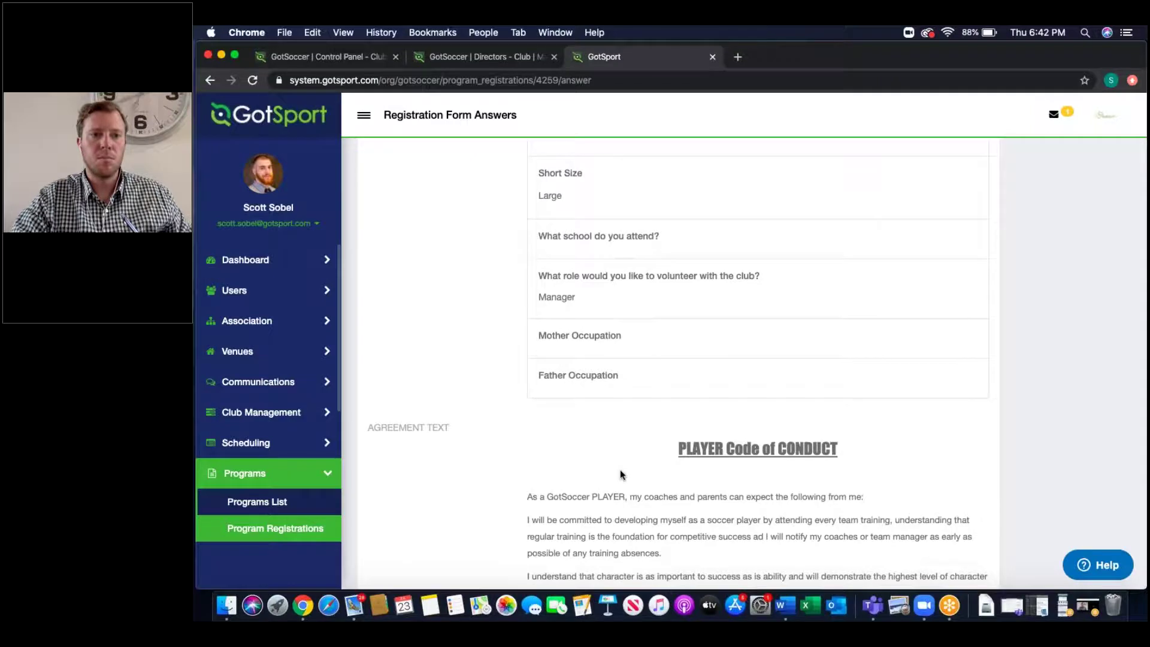
pyautogui.scroll(-15, 620, 469)
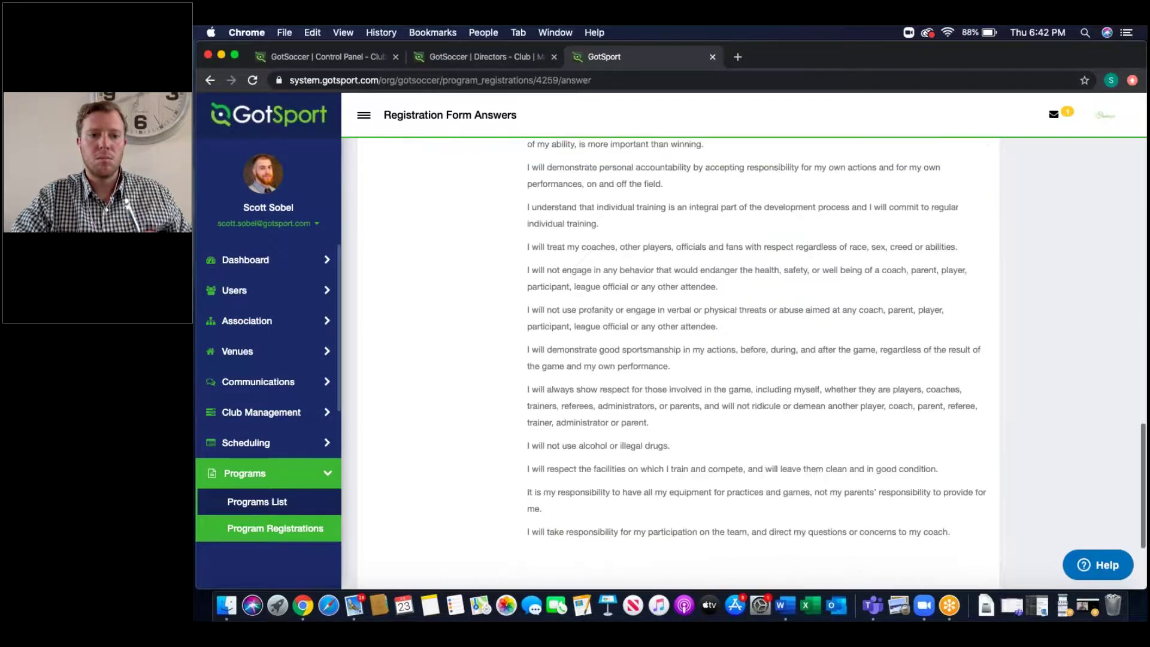
pyautogui.scroll(-3, 620, 469)
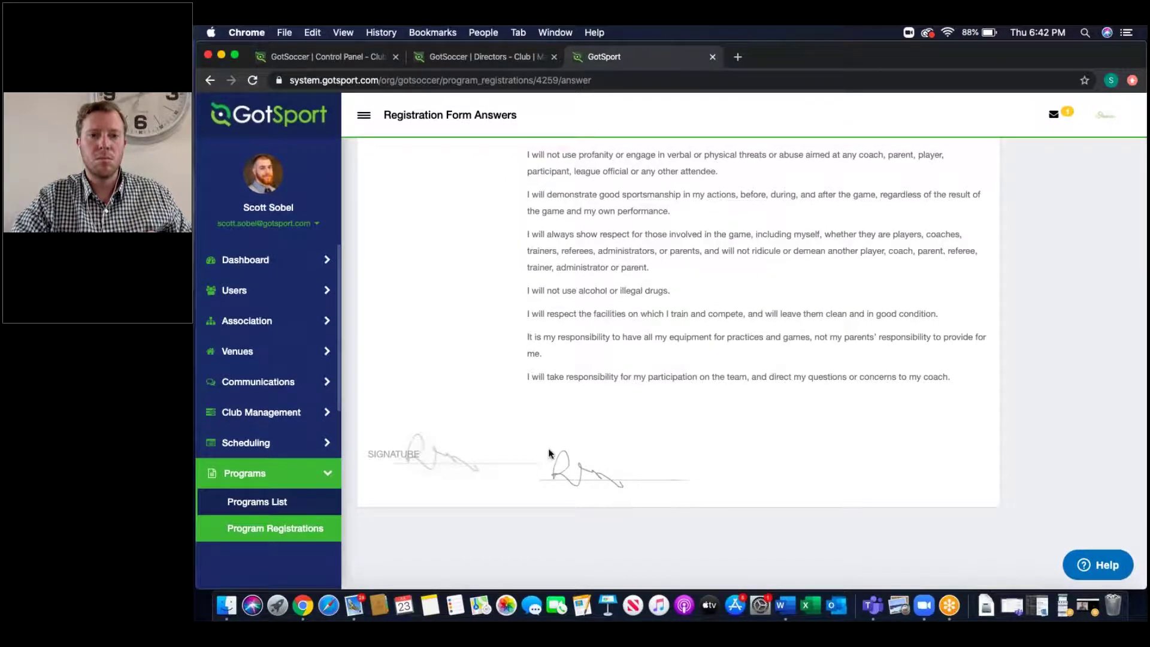
pyautogui.doubleClick(531, 463)
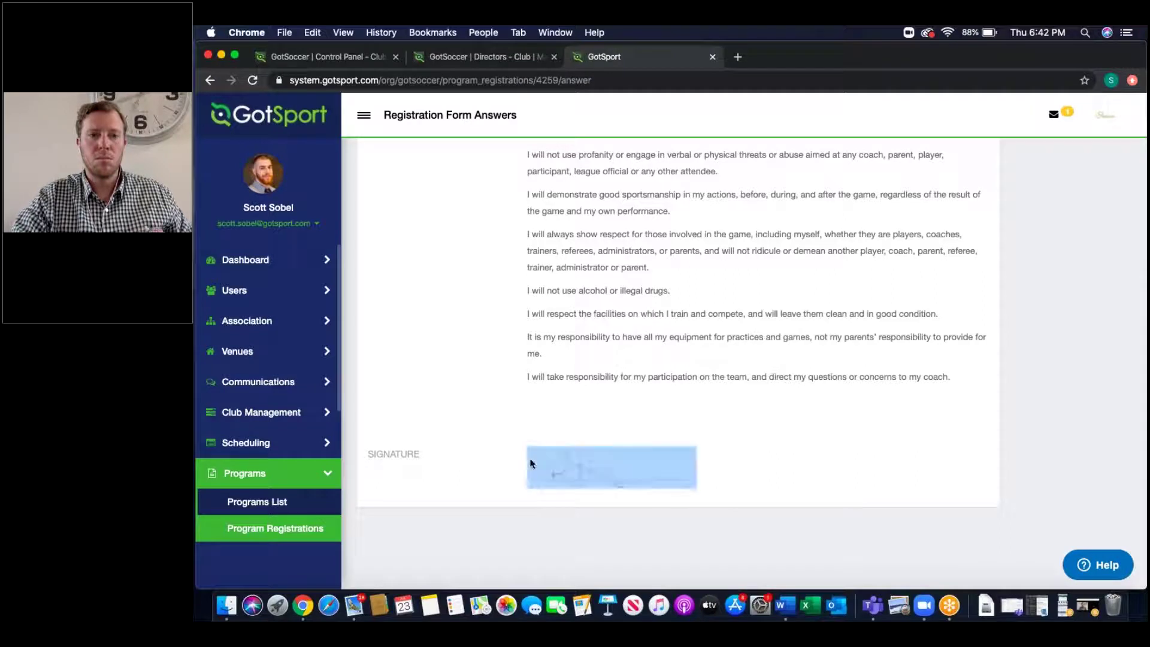
pyautogui.scroll(10, 694, 324)
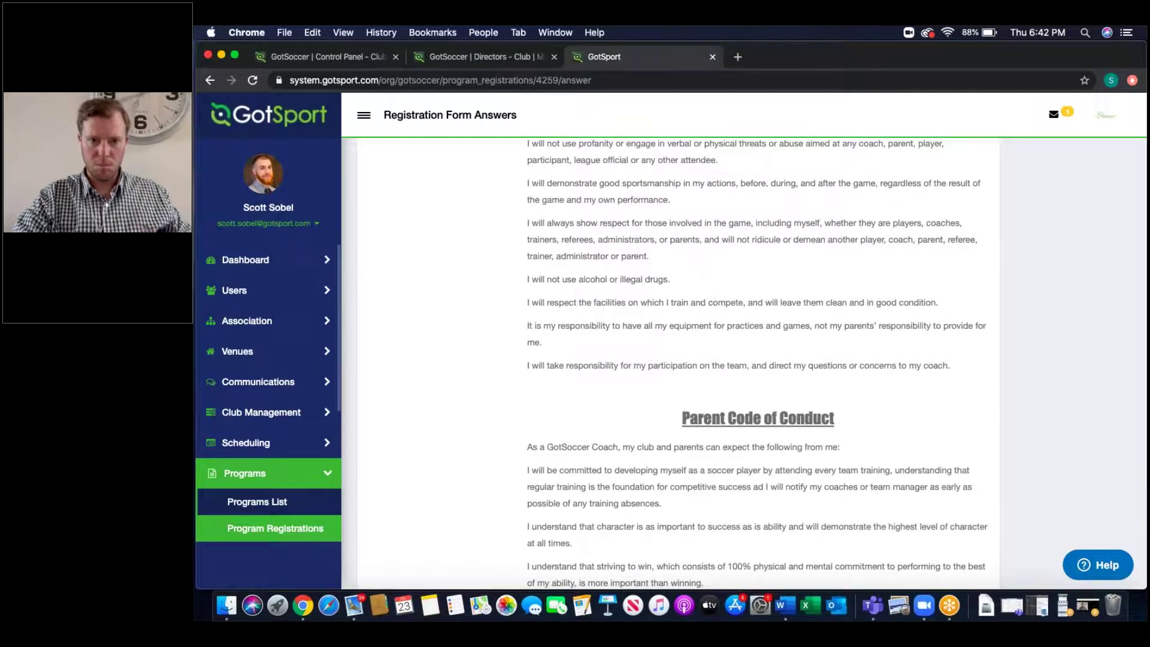
pyautogui.scroll(10, 676, 359)
pyautogui.scroll(3, 680, 213)
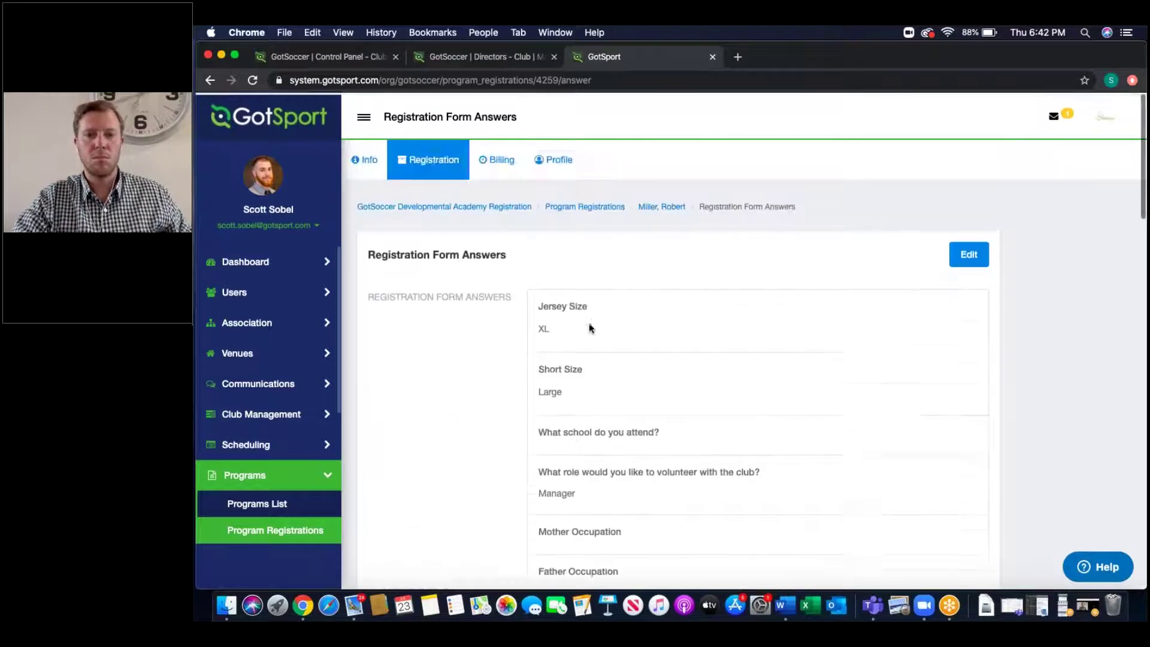
pyautogui.click(364, 157)
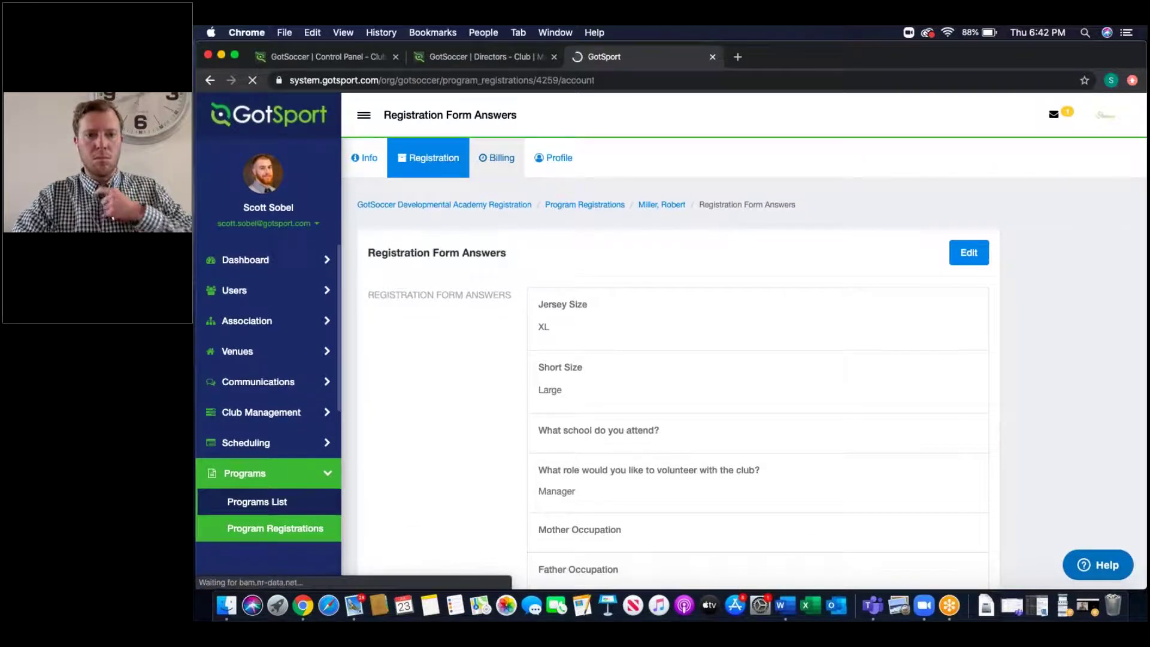
# Step: Inspect Volunteer Opt Out invoice 6944 ($70.00 and its due date) and leave without saving
pyautogui.scroll(-10, 854, 336)
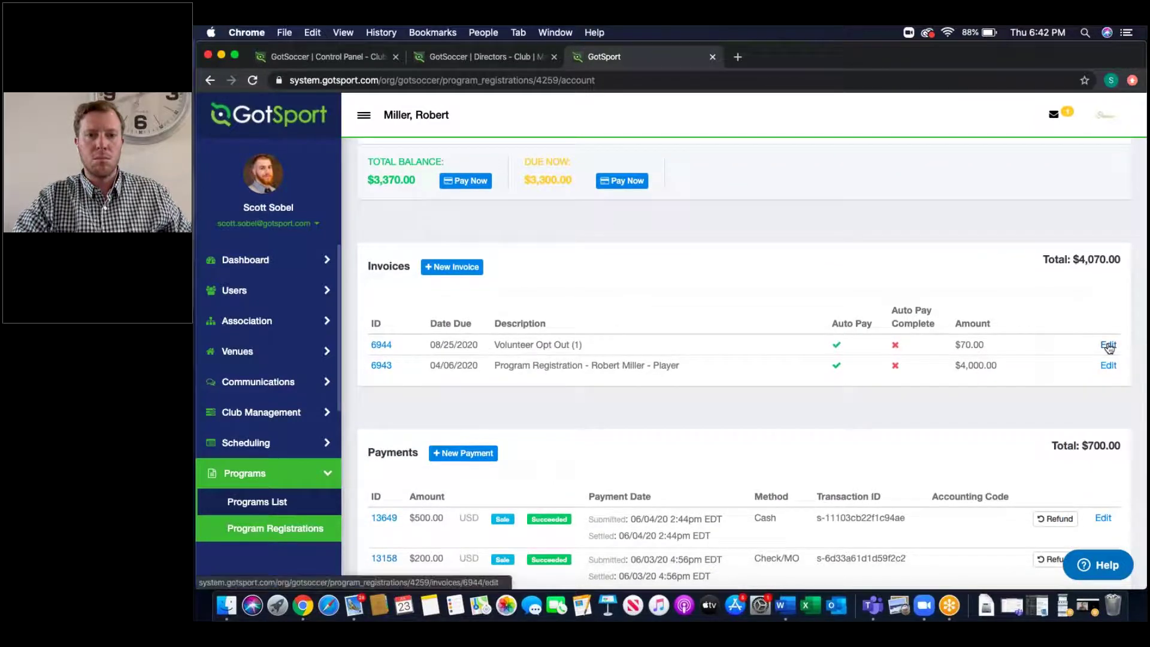
pyautogui.click(1107, 345)
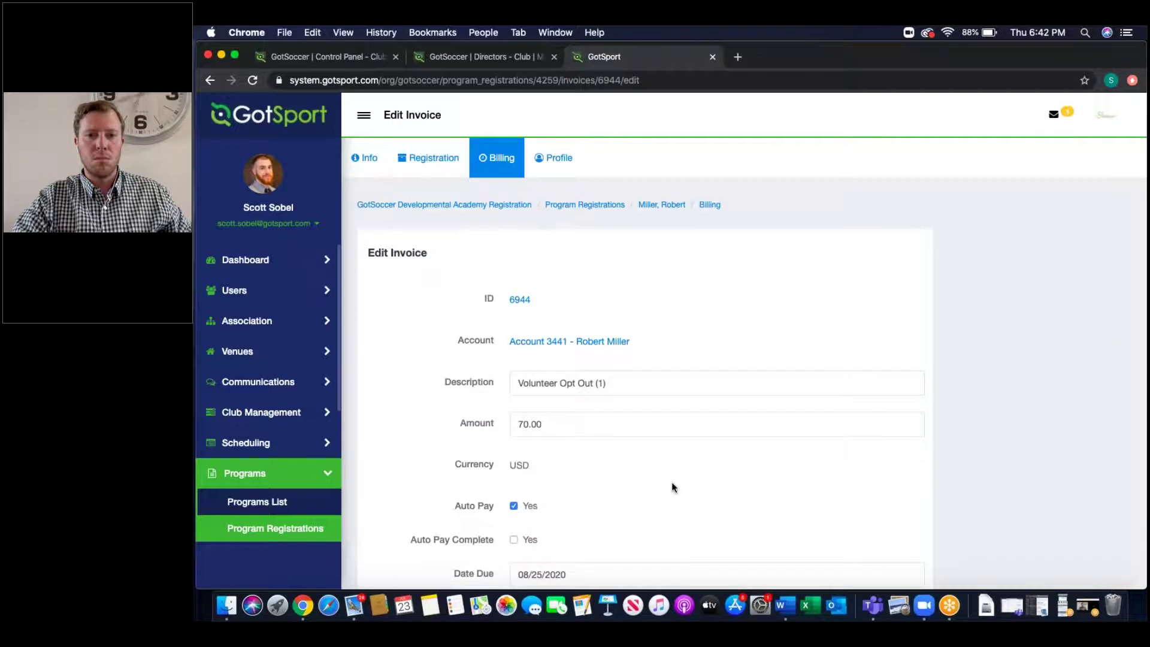
pyautogui.scroll(-5, 670, 487)
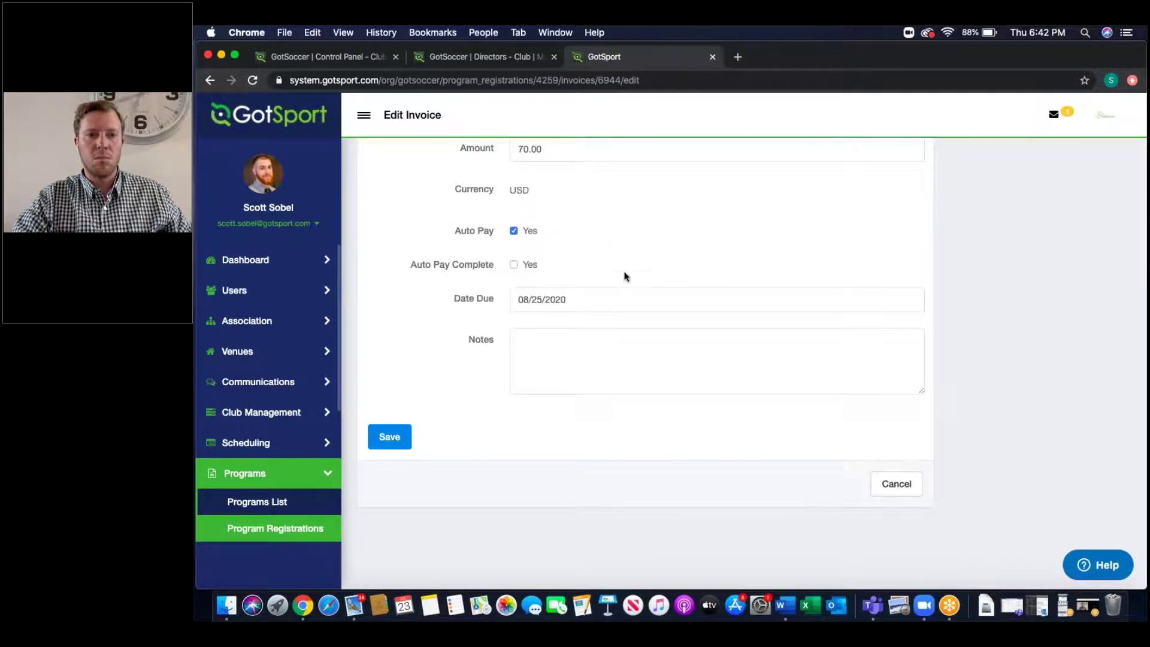
pyautogui.scroll(2, 625, 276)
pyautogui.doubleClick(543, 258)
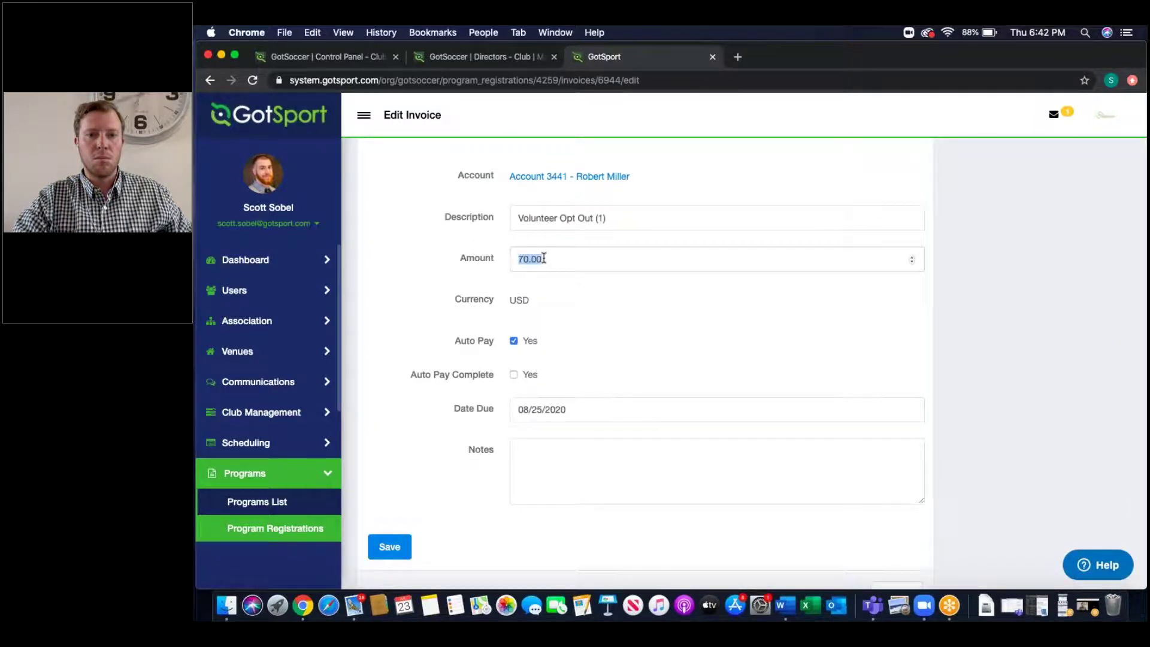
pyautogui.click(528, 402)
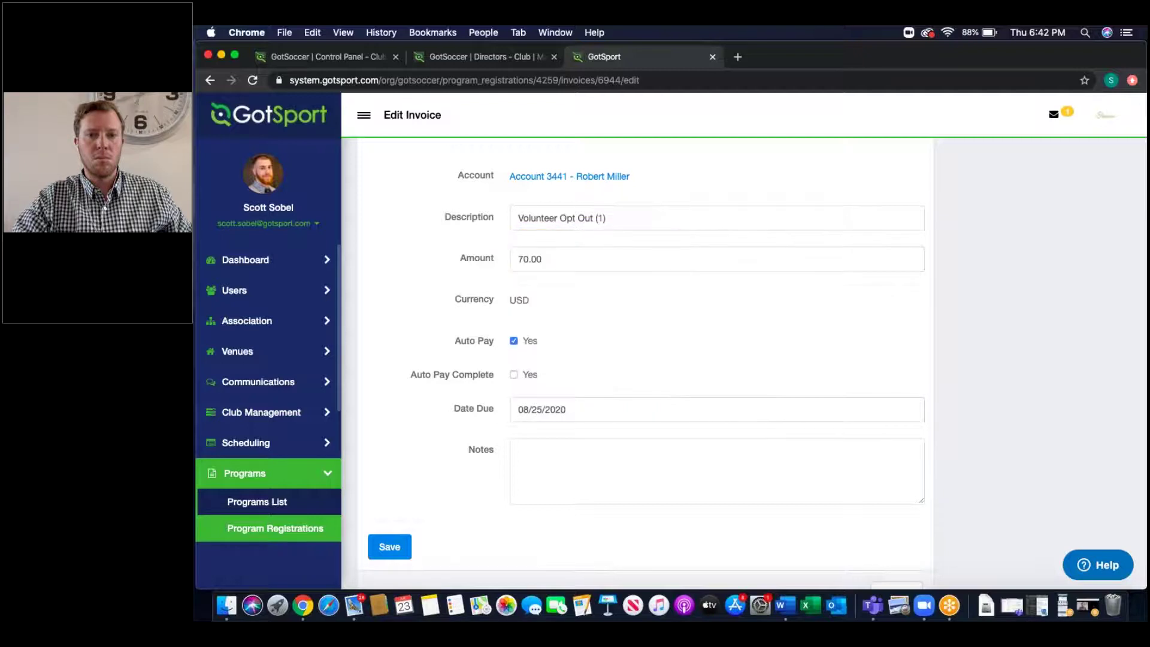
pyautogui.scroll(-2, 942, 513)
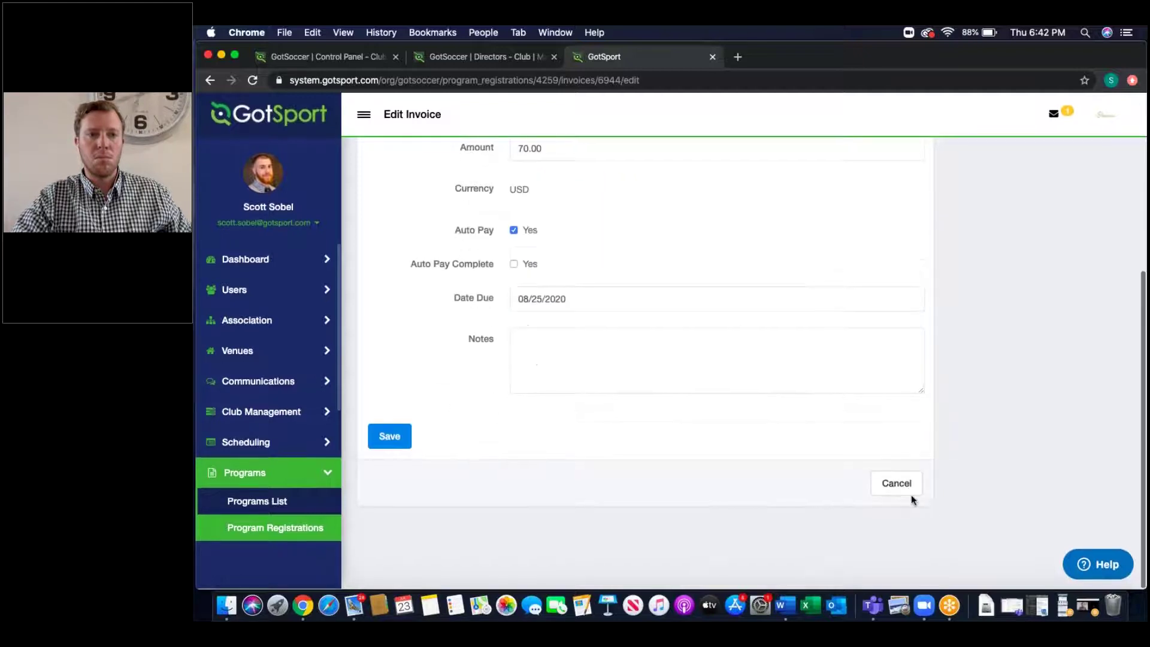
pyautogui.click(899, 487)
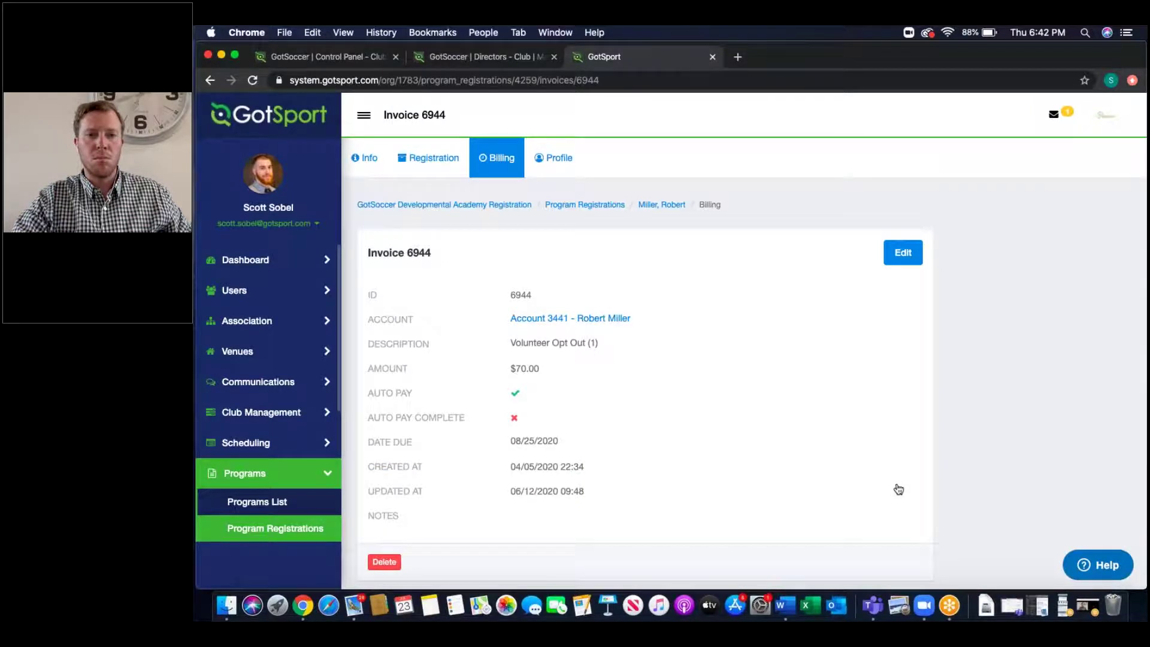
pyautogui.scroll(-2, 898, 489)
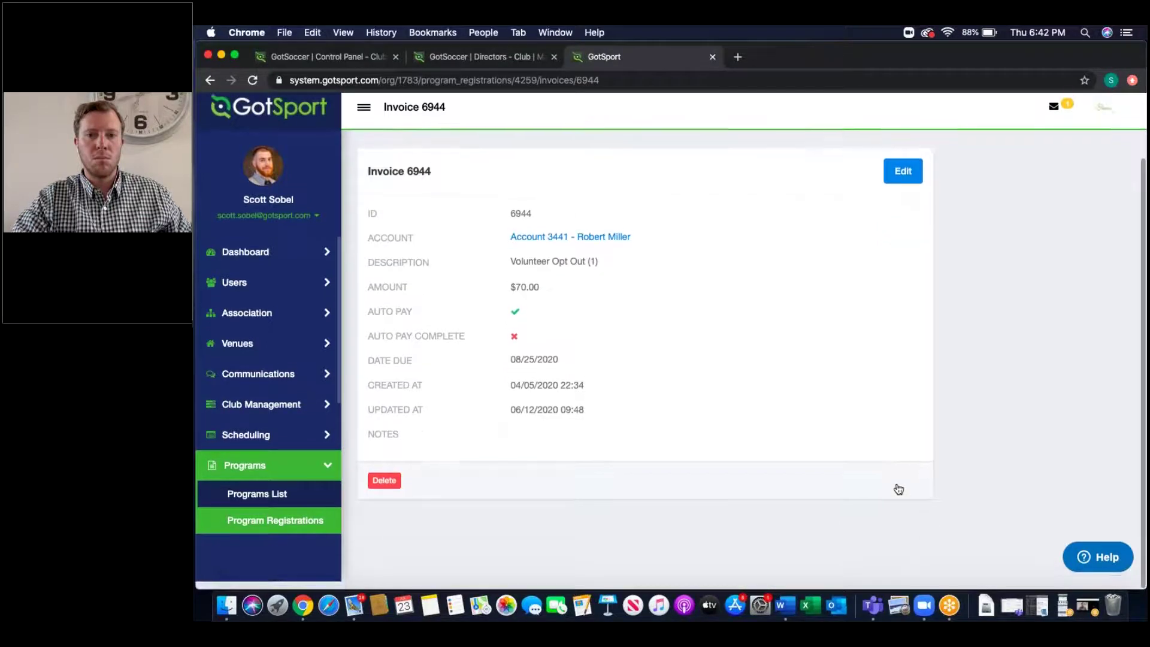
pyautogui.click(204, 81)
pyautogui.click(203, 81)
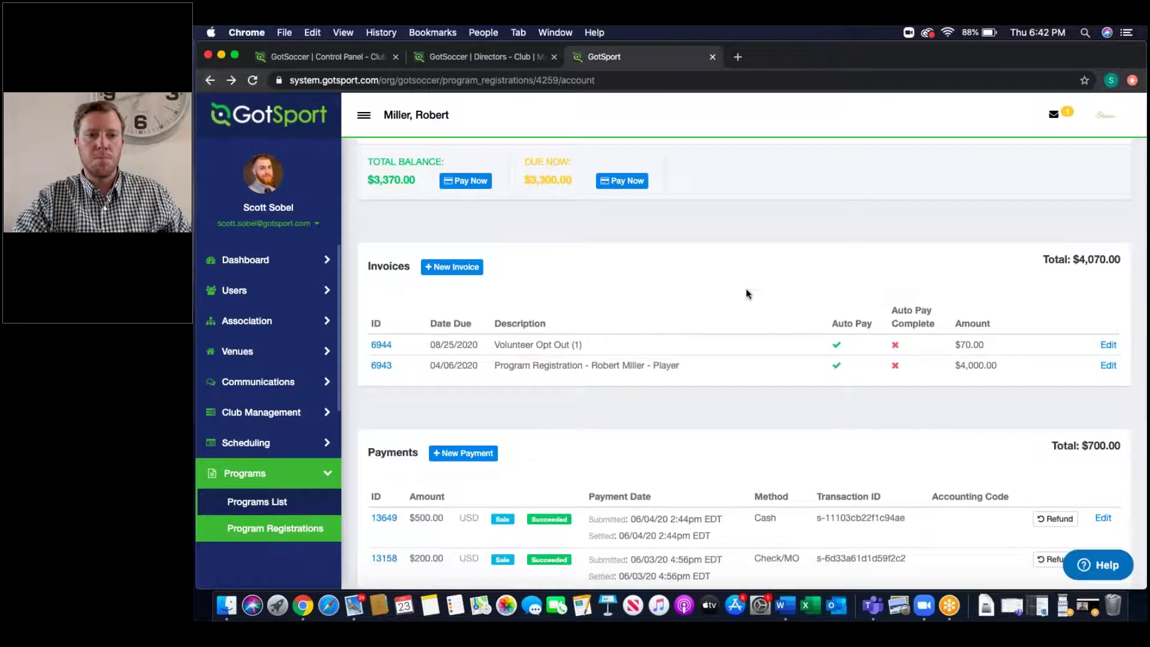
# Step: Review the account amounts: $3,300.00 due now and a $3,370.00 total balance
pyautogui.scroll(5, 745, 288)
pyautogui.scroll(1, 746, 293)
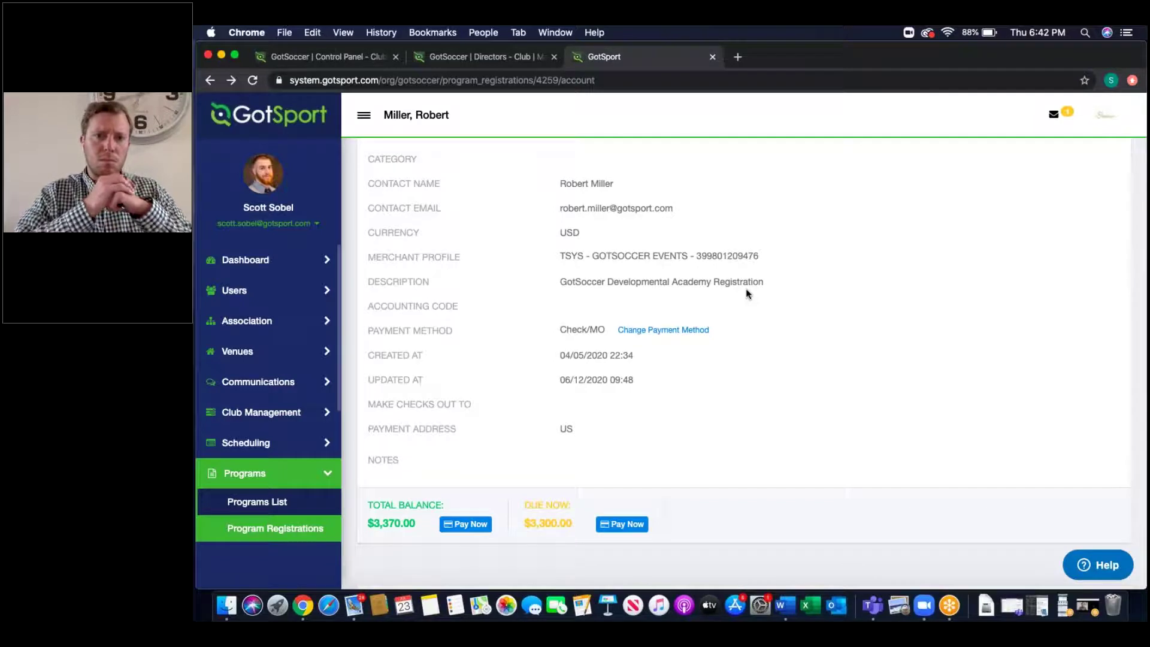
pyautogui.scroll(-4, 752, 511)
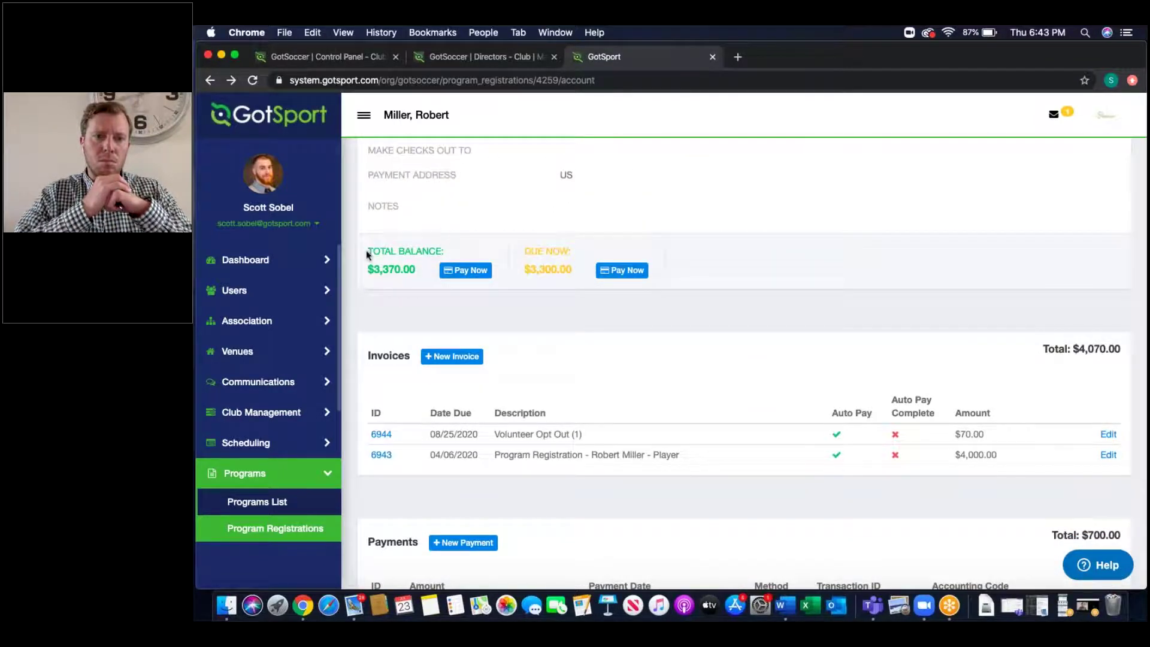
pyautogui.moveTo(522, 247); pyautogui.dragTo(697, 282)
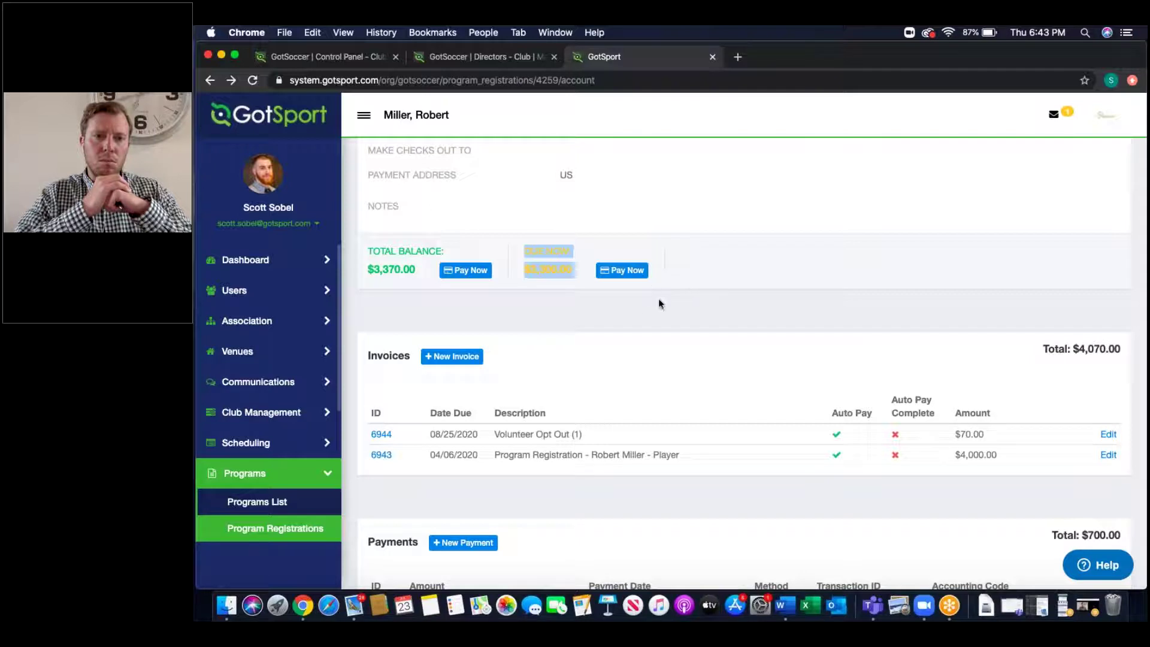
pyautogui.click(641, 309)
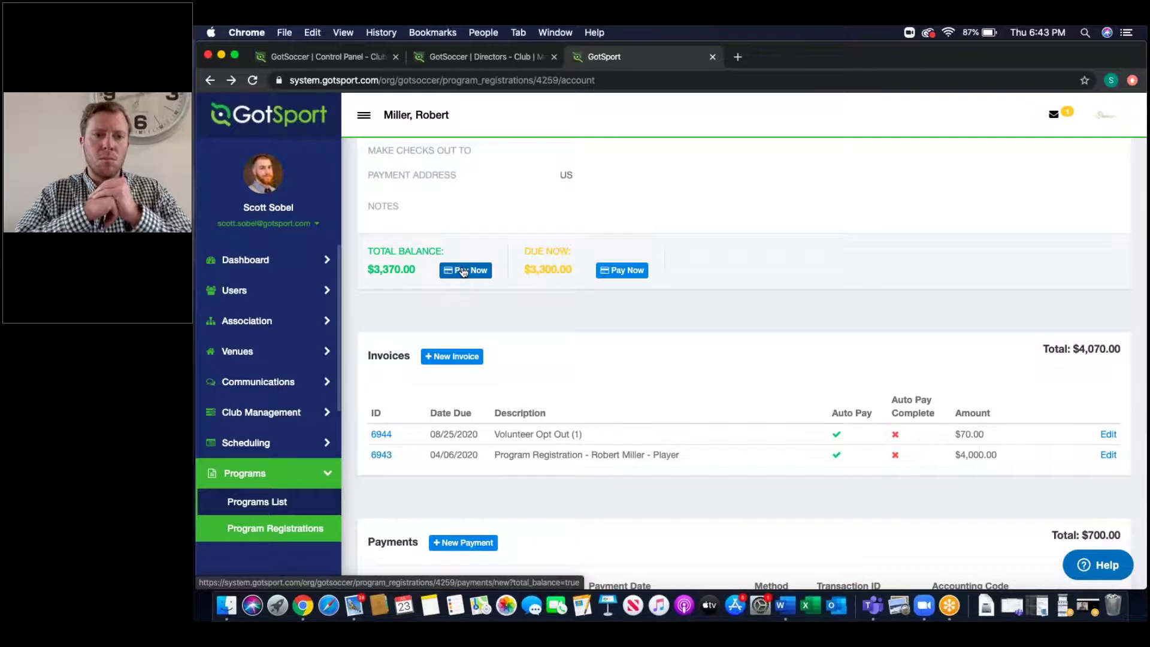
pyautogui.moveTo(649, 271); pyautogui.dragTo(365, 253)
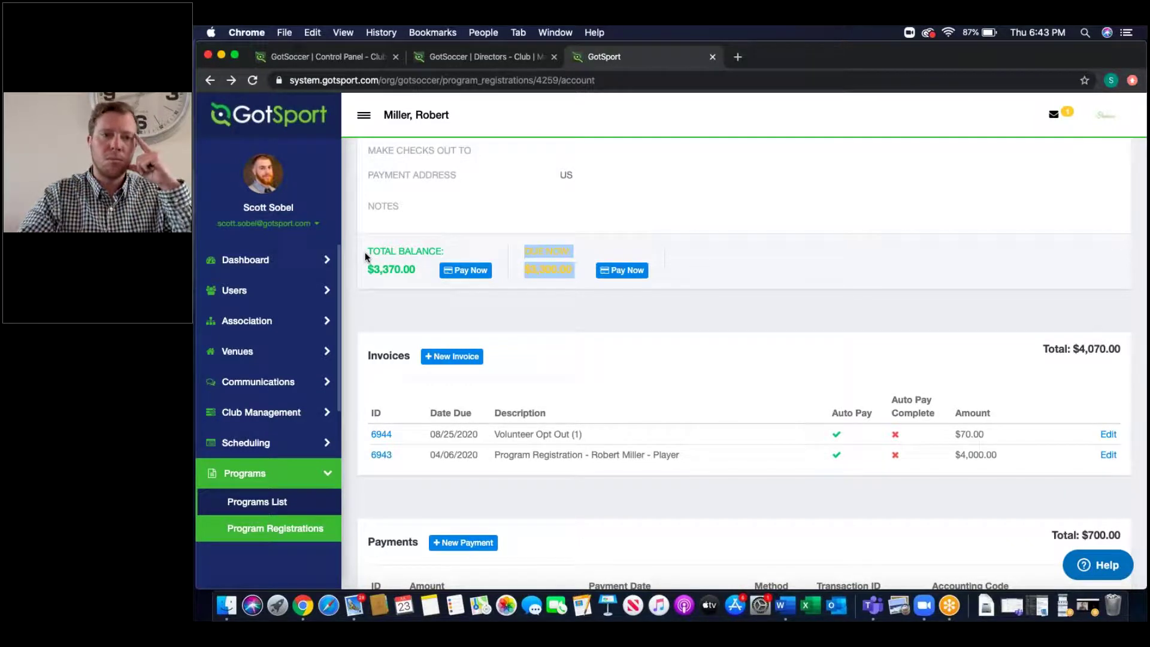
pyautogui.click(1092, 565)
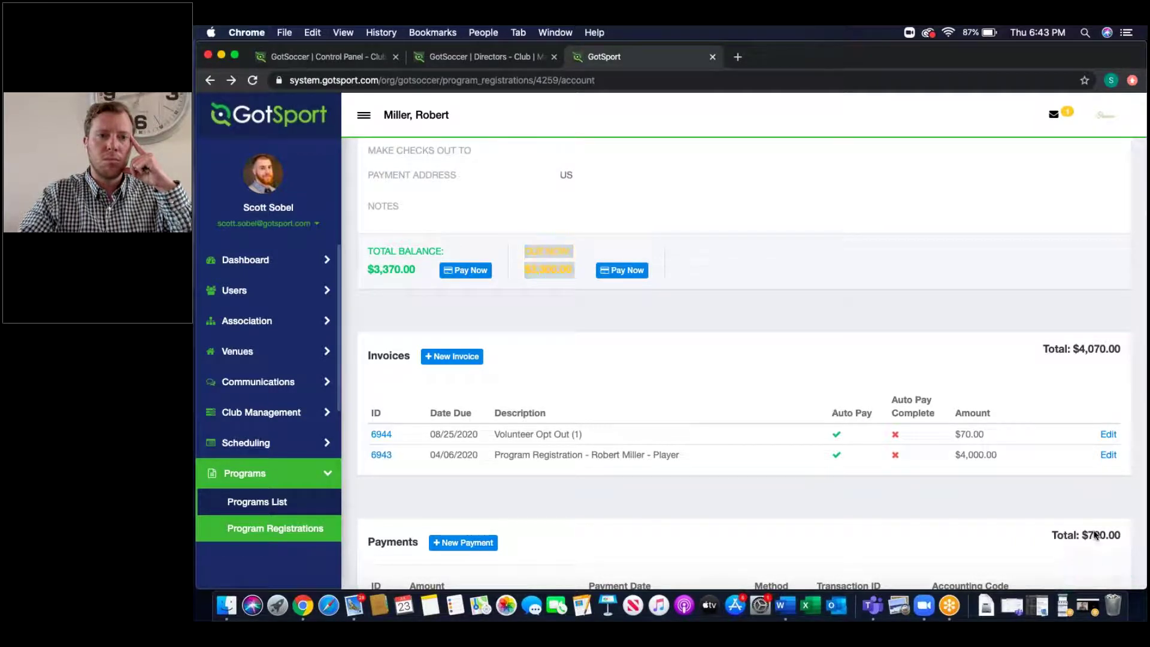
pyautogui.click(1120, 241)
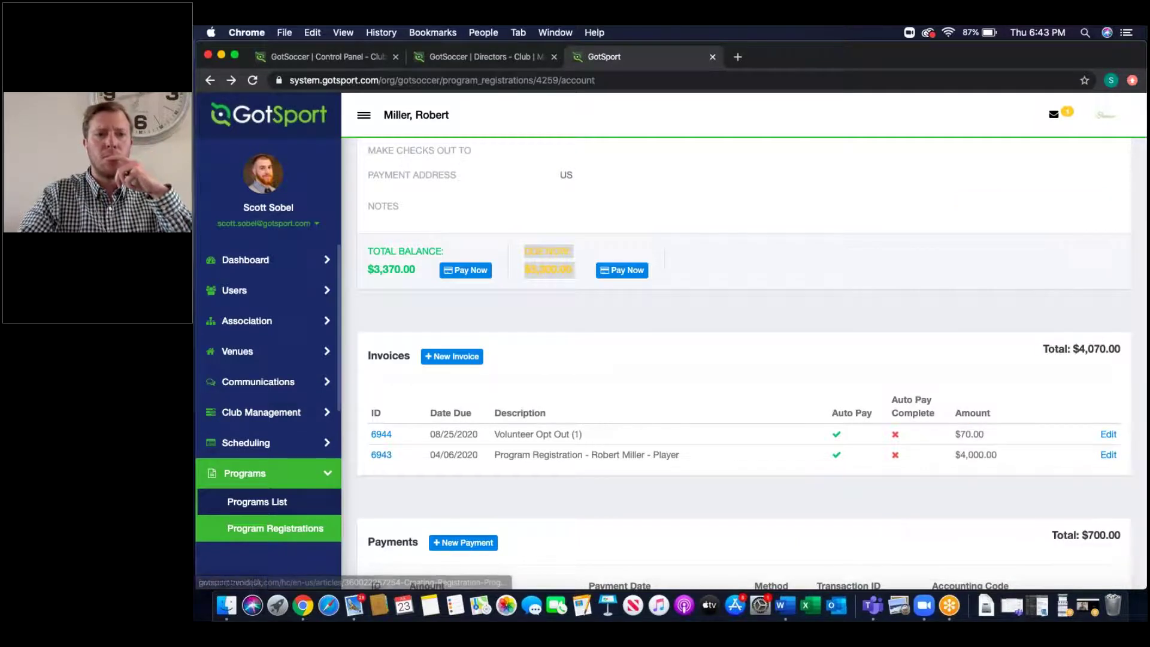
pyautogui.scroll(-3, 270, 440)
pyautogui.scroll(-2, 270, 440)
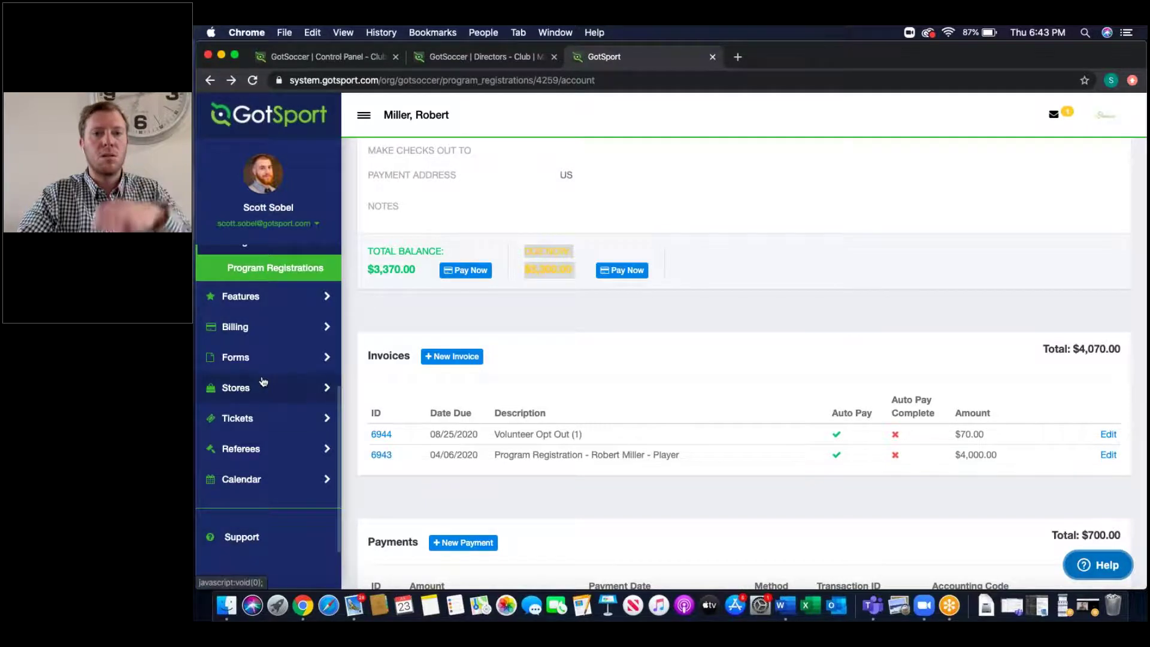
pyautogui.scroll(3, 262, 384)
# Step: Collapse the Programs menu, expand Club Management, and open the 115-player Players list
pyautogui.scroll(1, 263, 377)
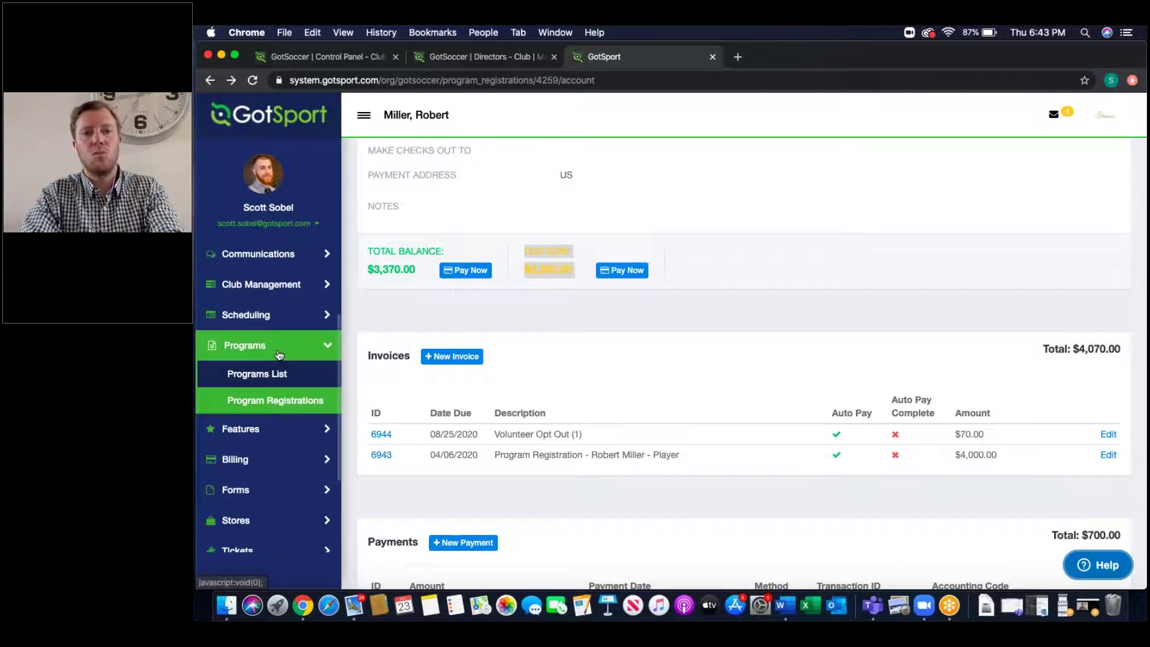
pyautogui.click(279, 354)
pyautogui.scroll(4, 277, 359)
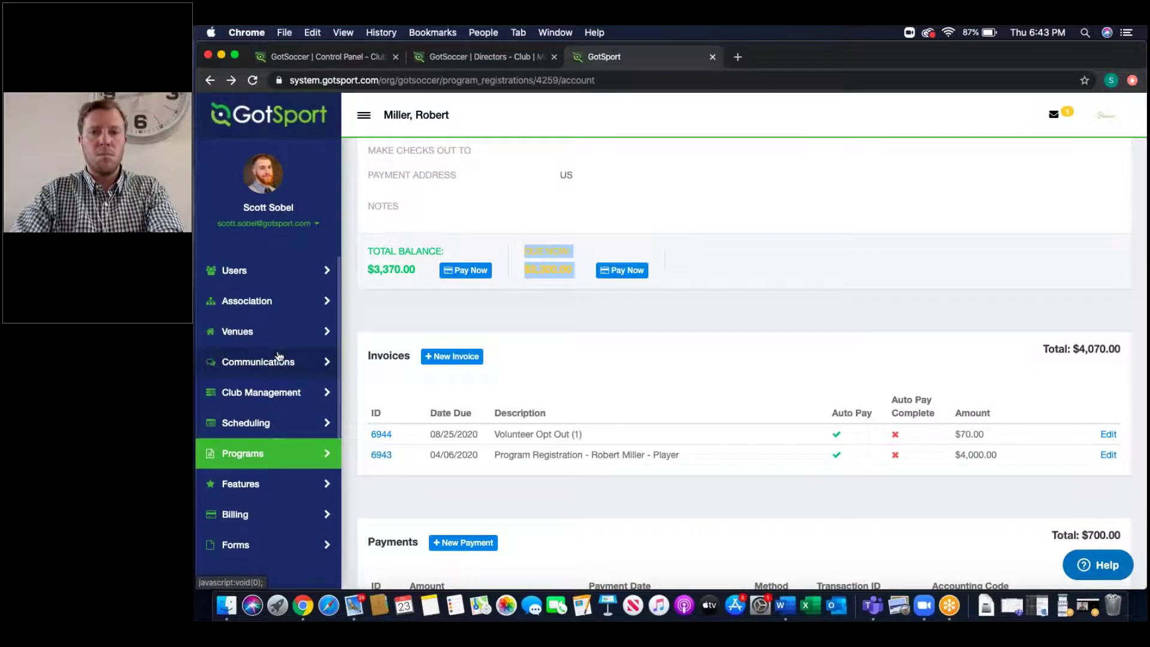
pyautogui.click(275, 405)
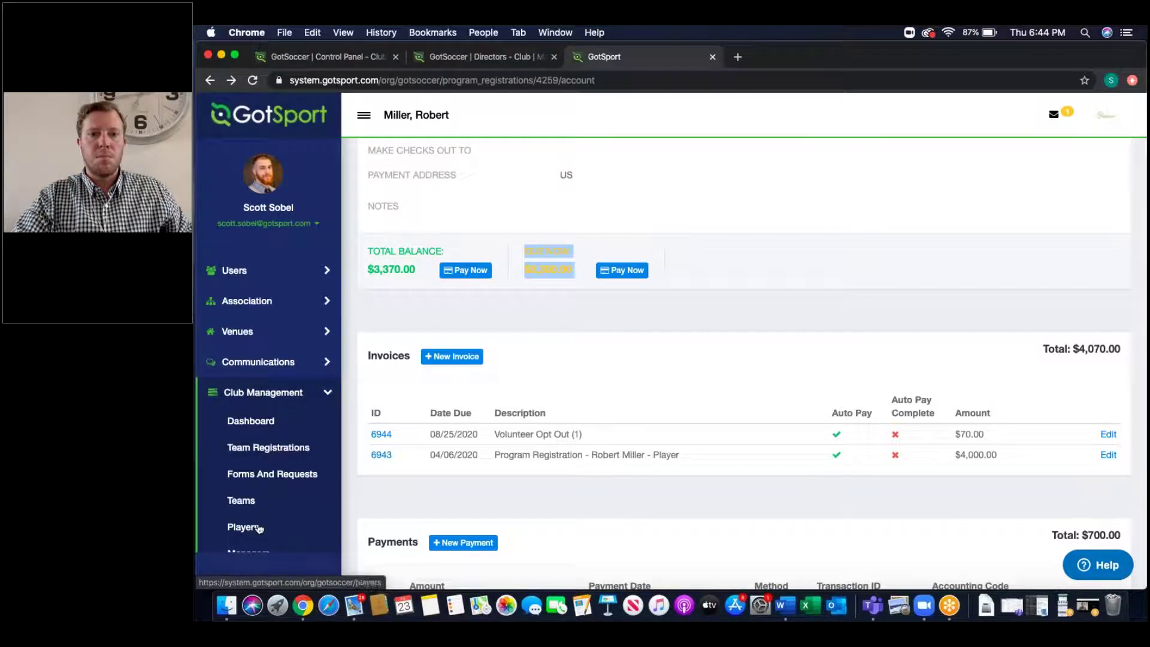
pyautogui.click(258, 528)
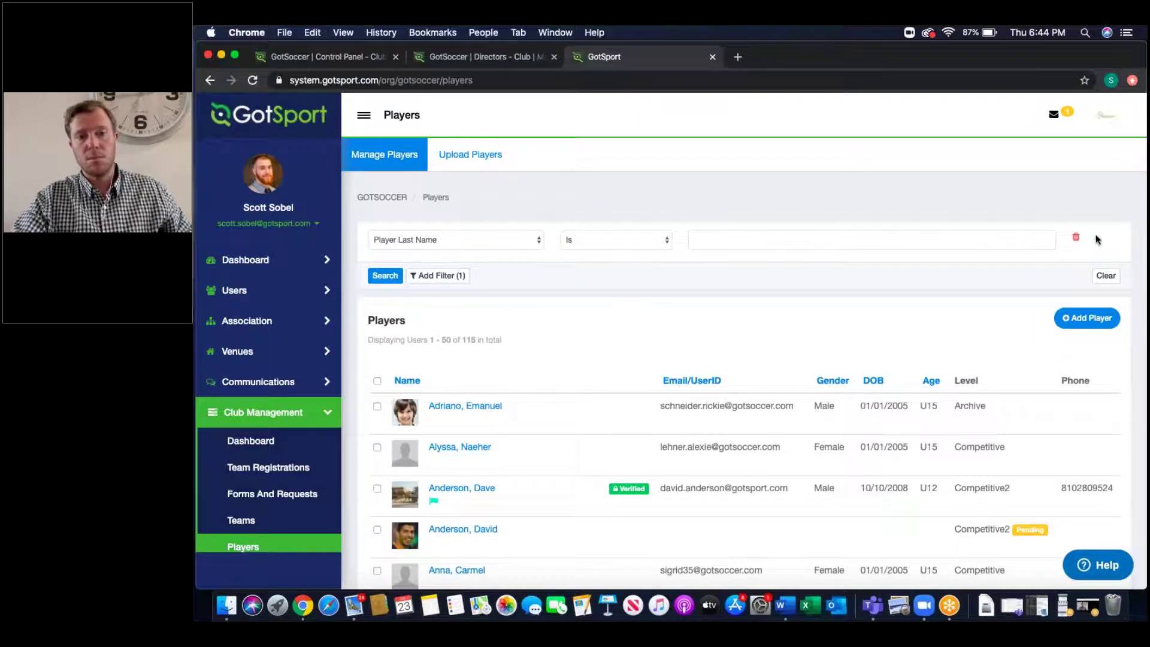
# Step: Filter players as Registered In the GotSoccer Developmental Academy Registration program
pyautogui.click(778, 240)
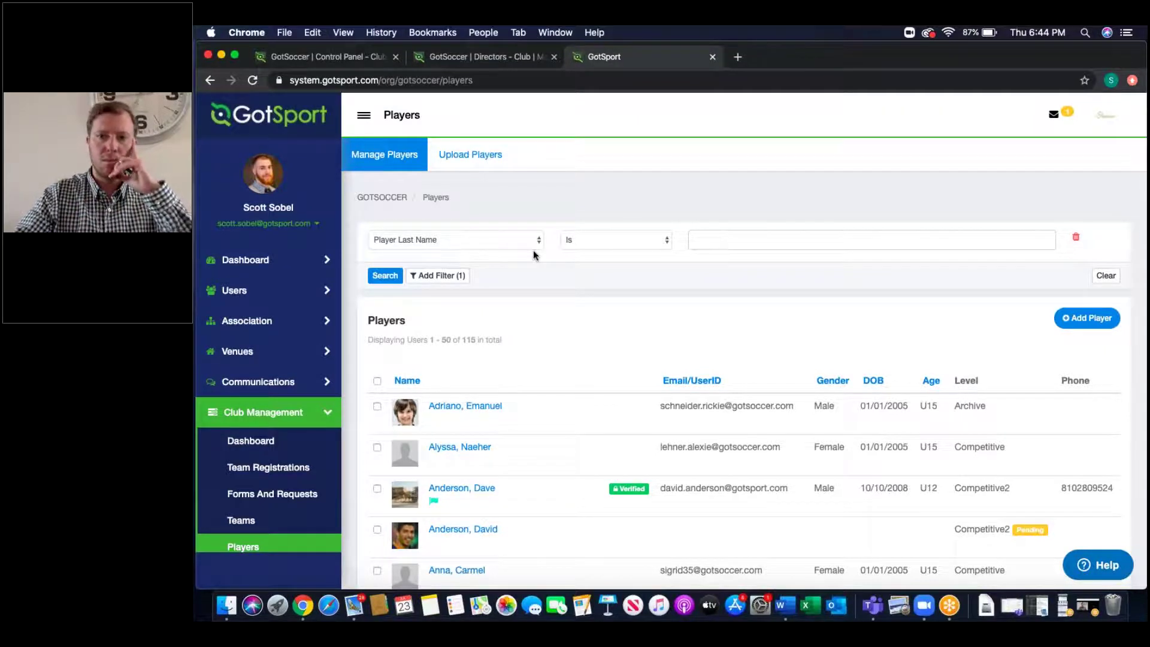
pyautogui.click(500, 239)
pyautogui.click(462, 341)
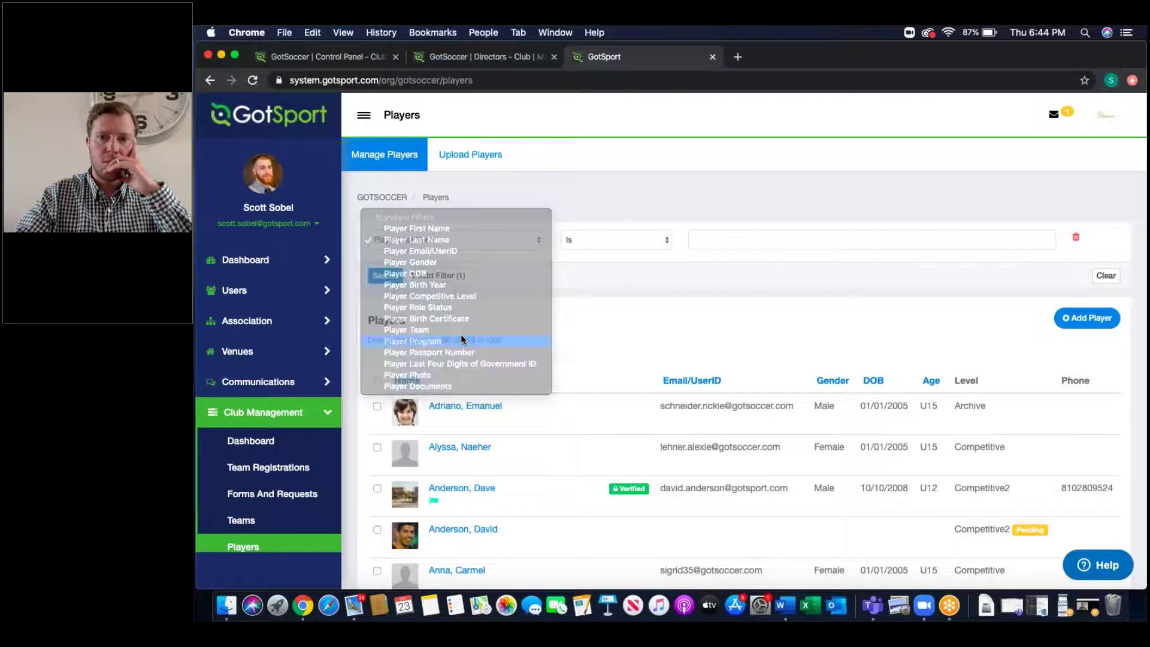
pyautogui.click(594, 241)
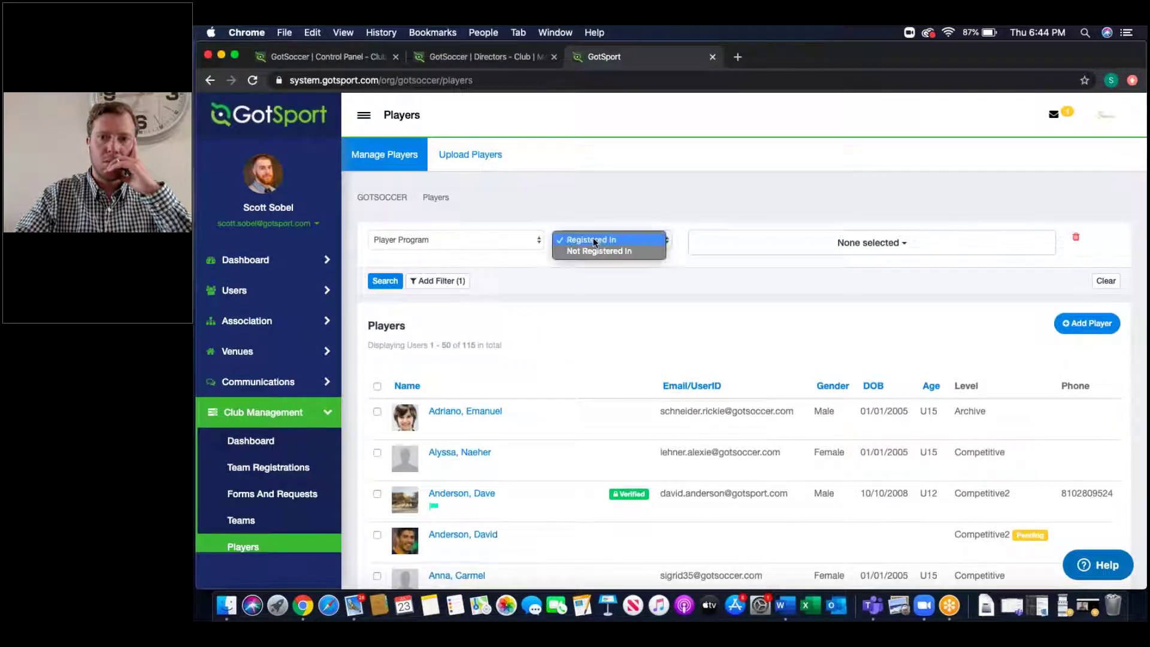
pyautogui.click(595, 240)
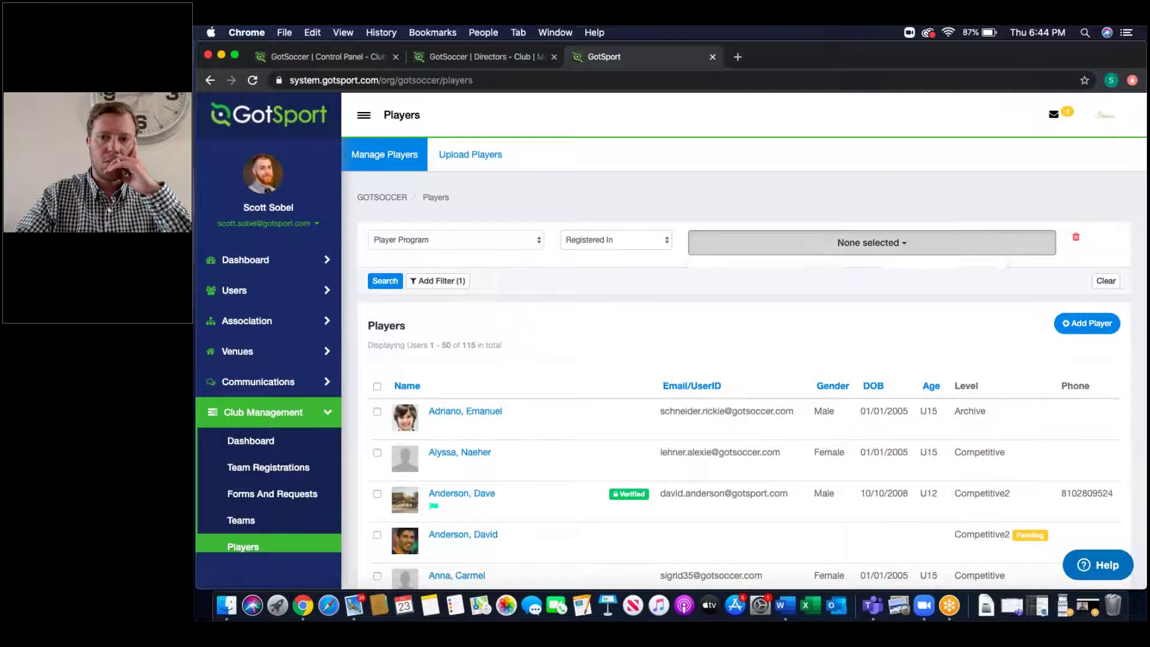
pyautogui.click(871, 243)
pyautogui.click(775, 270)
pyautogui.click(663, 283)
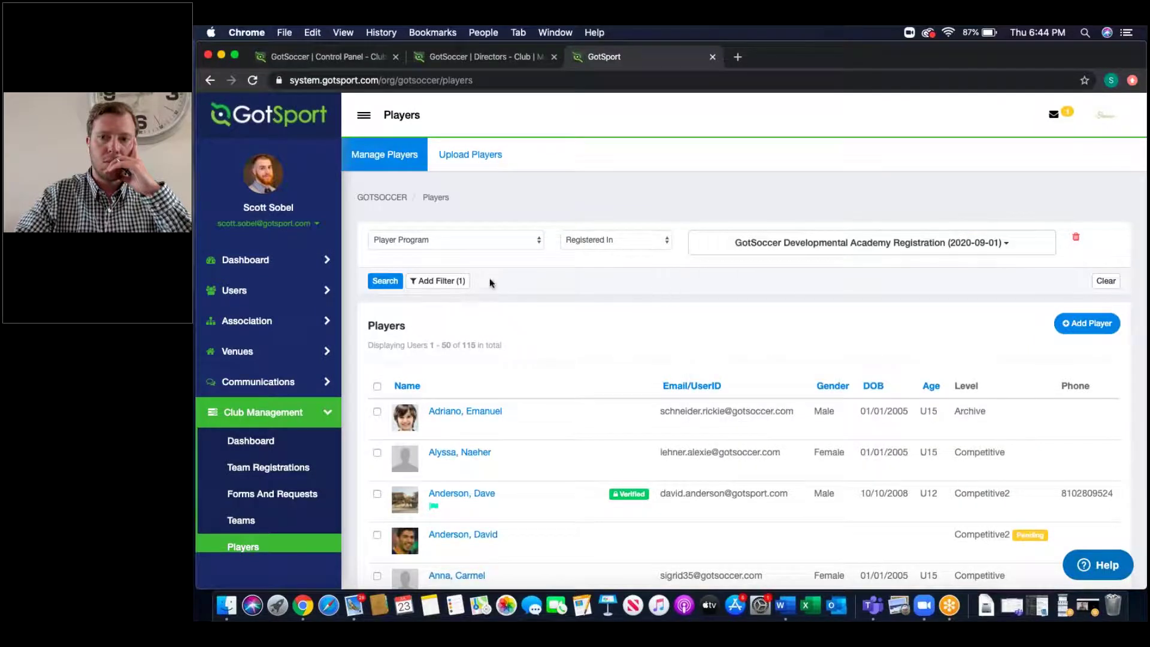
# Step: Add a Player Gender condition limiting results to Male players
pyautogui.click(437, 281)
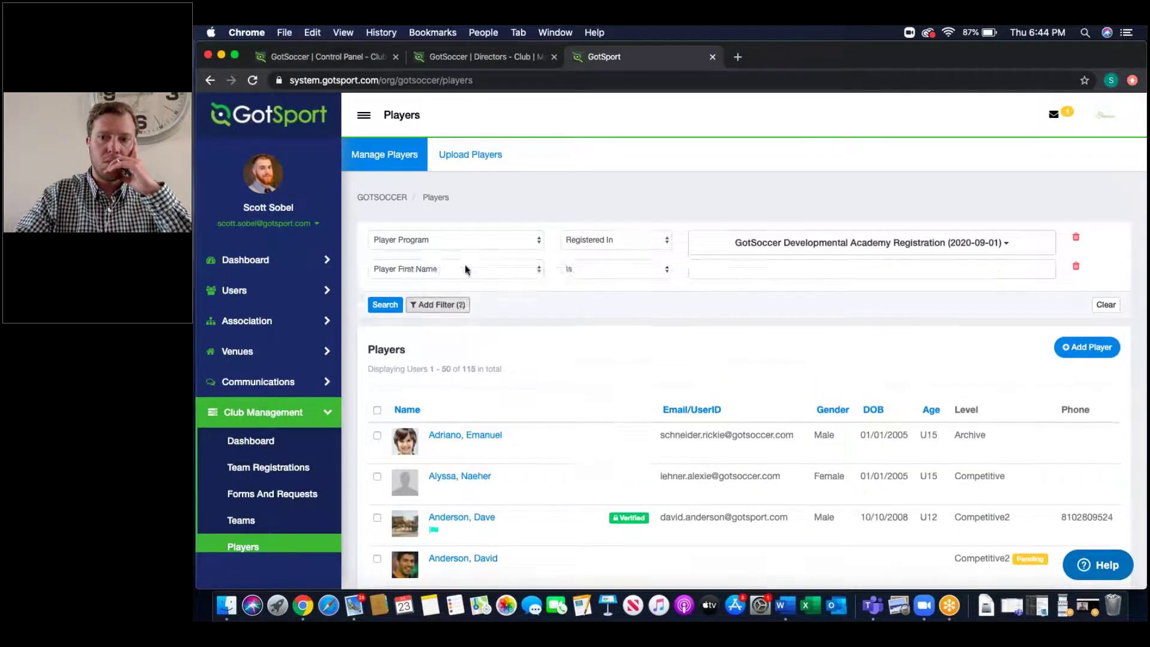
pyautogui.click(443, 267)
pyautogui.click(495, 299)
pyautogui.click(795, 271)
pyautogui.click(722, 301)
pyautogui.click(622, 310)
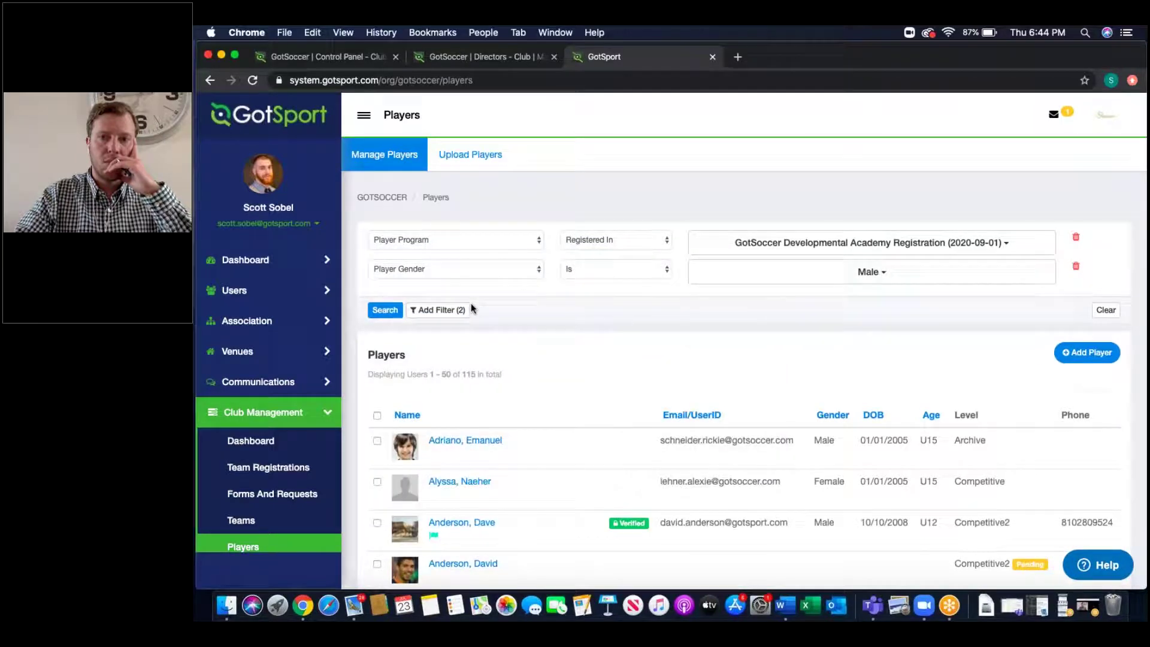
# Step: Add a volunteer role condition for Coach, Manager, Tournament and Practice "Take Down", then search
pyautogui.click(437, 309)
pyautogui.click(435, 299)
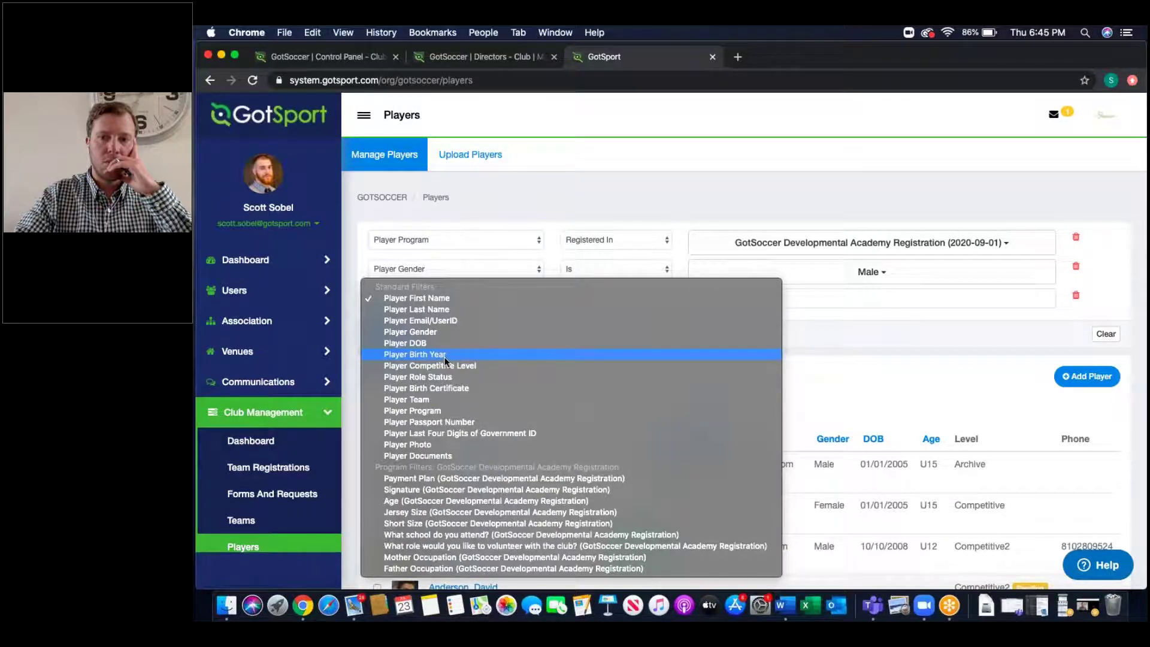
pyautogui.click(423, 546)
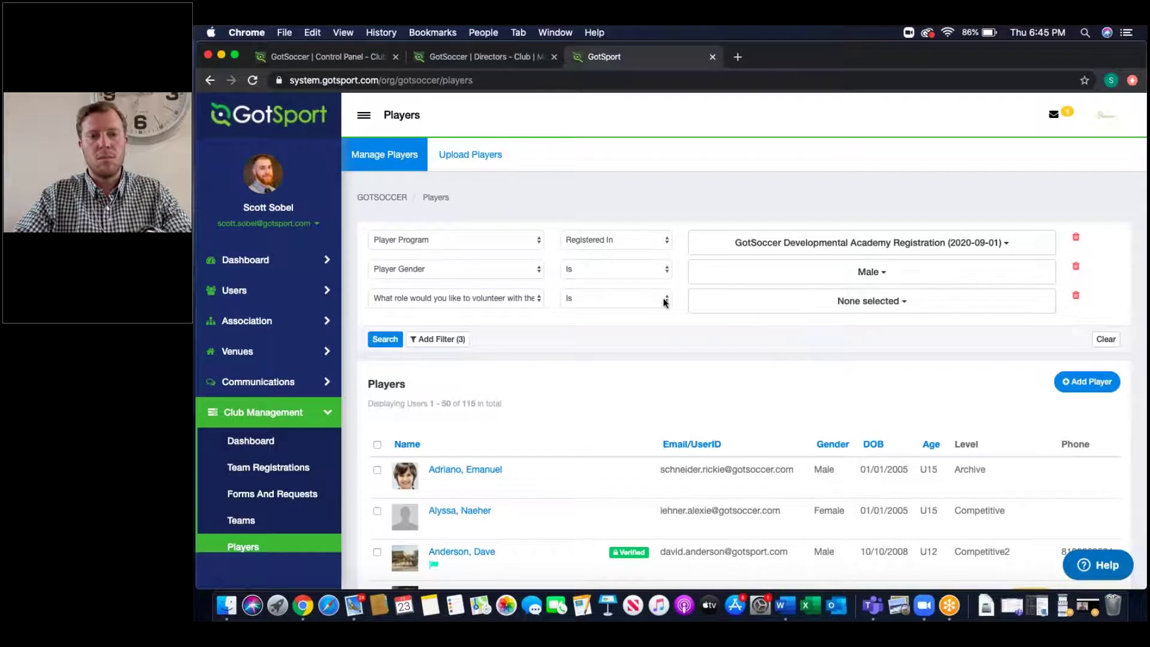
pyautogui.click(777, 308)
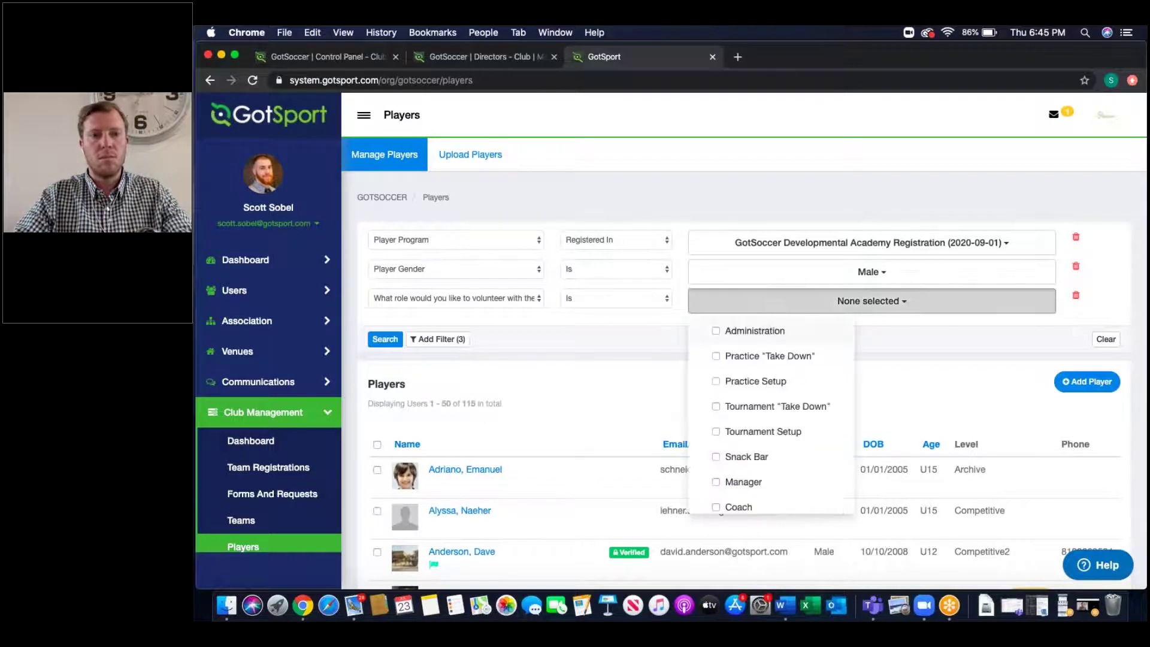
pyautogui.click(738, 506)
pyautogui.click(742, 482)
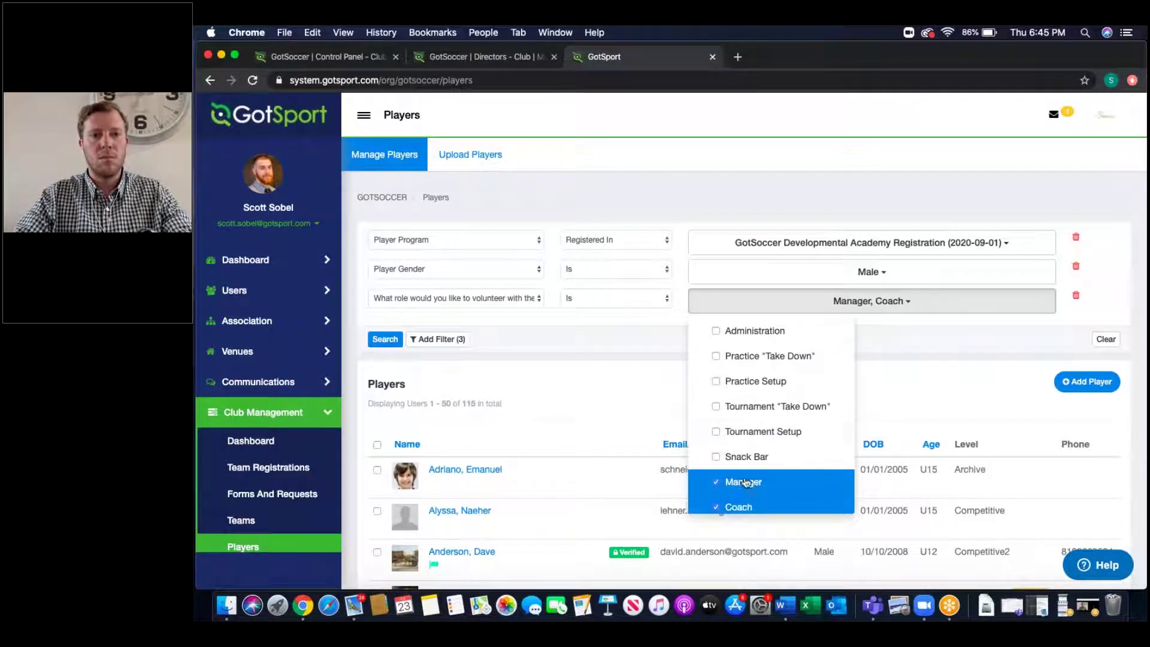
pyautogui.click(765, 409)
pyautogui.click(743, 361)
pyautogui.click(656, 372)
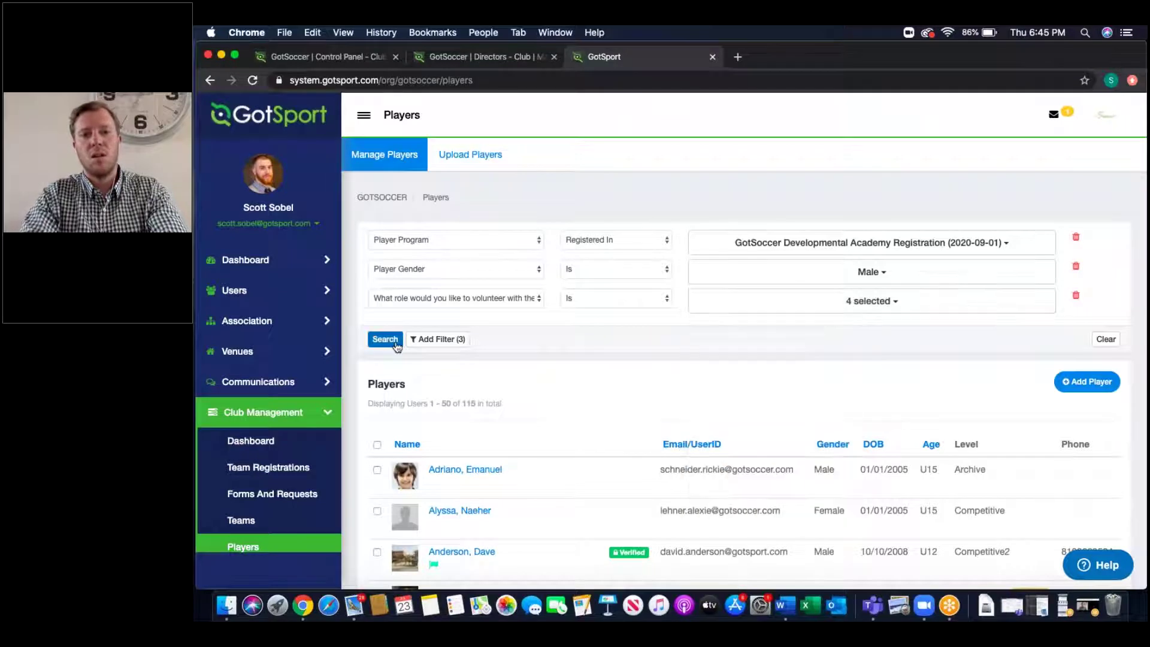
pyautogui.click(388, 342)
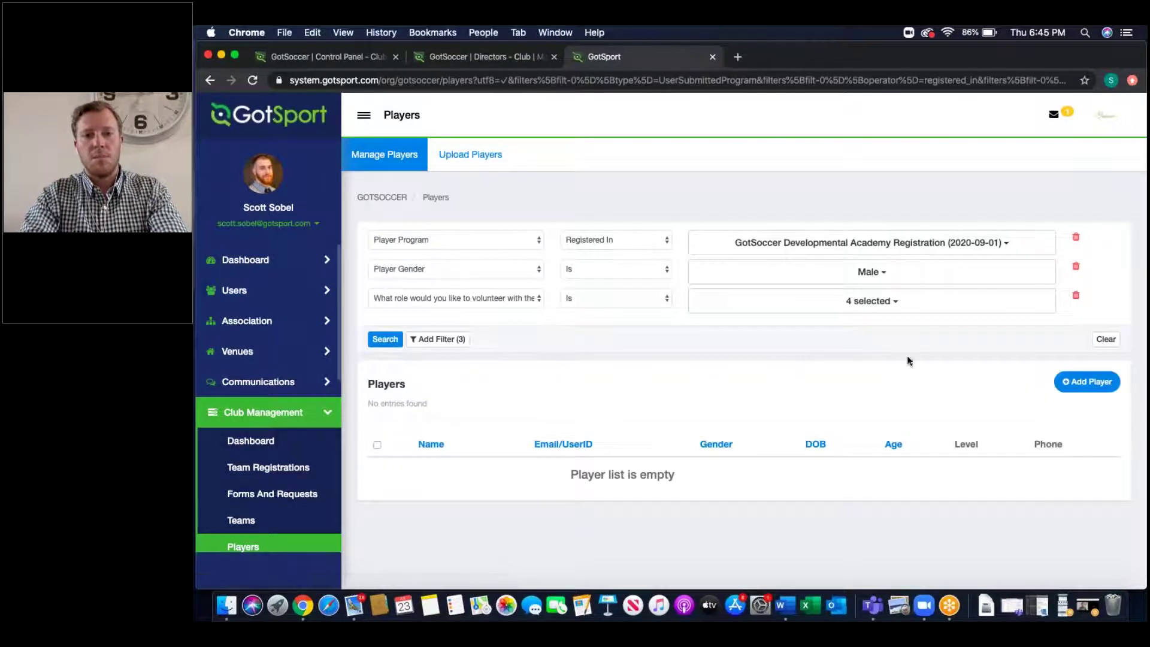
# Step: Drop the volunteer-role filter, select all four male players, and open the first player's profile
pyautogui.click(1075, 295)
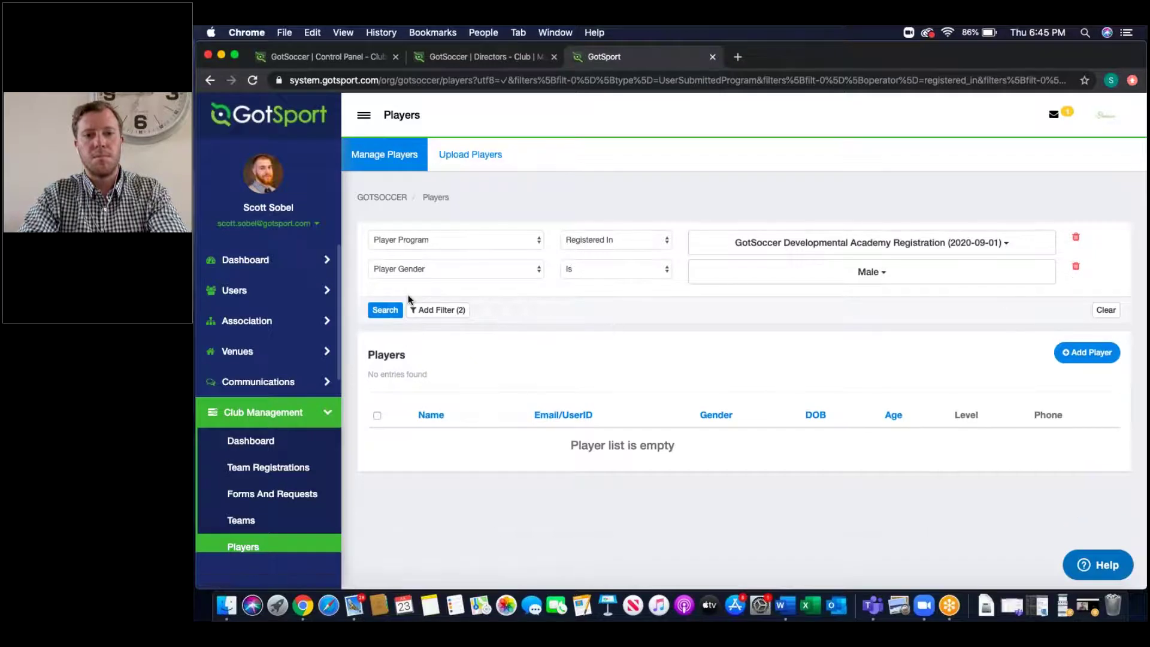
pyautogui.click(377, 310)
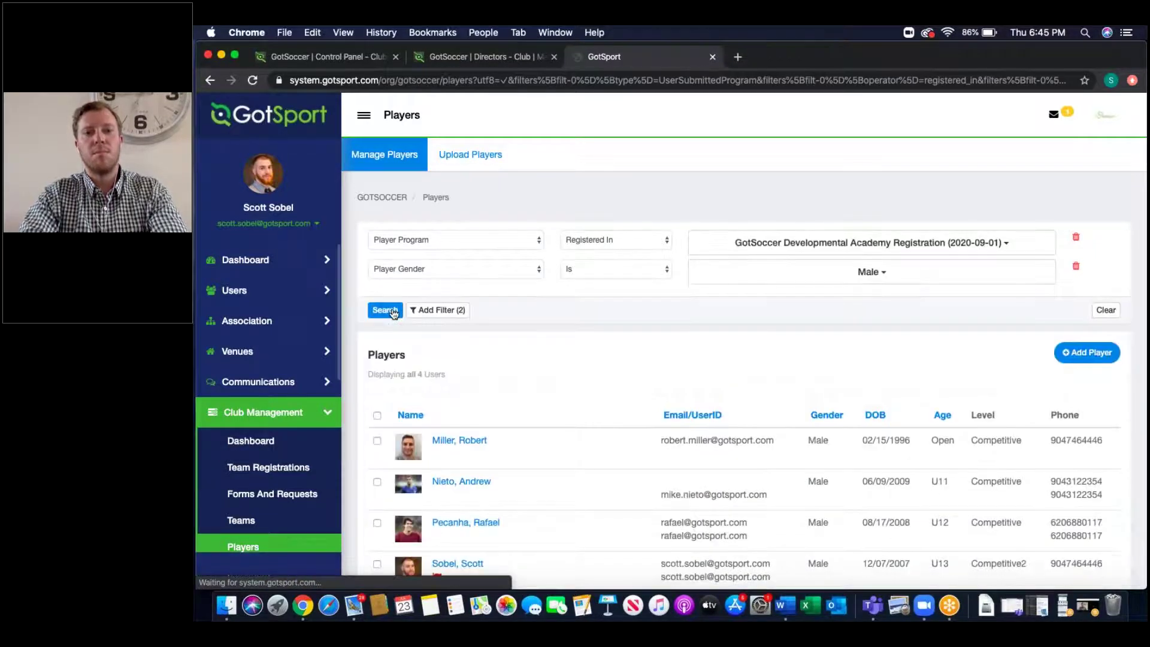
pyautogui.scroll(-3, 540, 419)
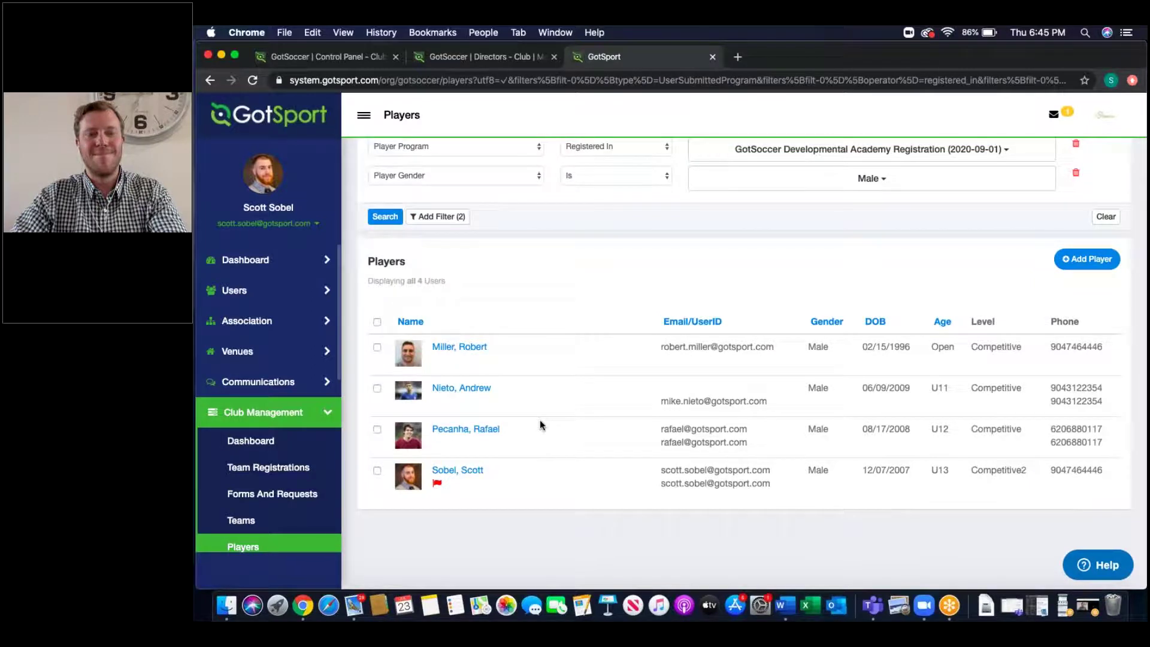
pyautogui.click(378, 322)
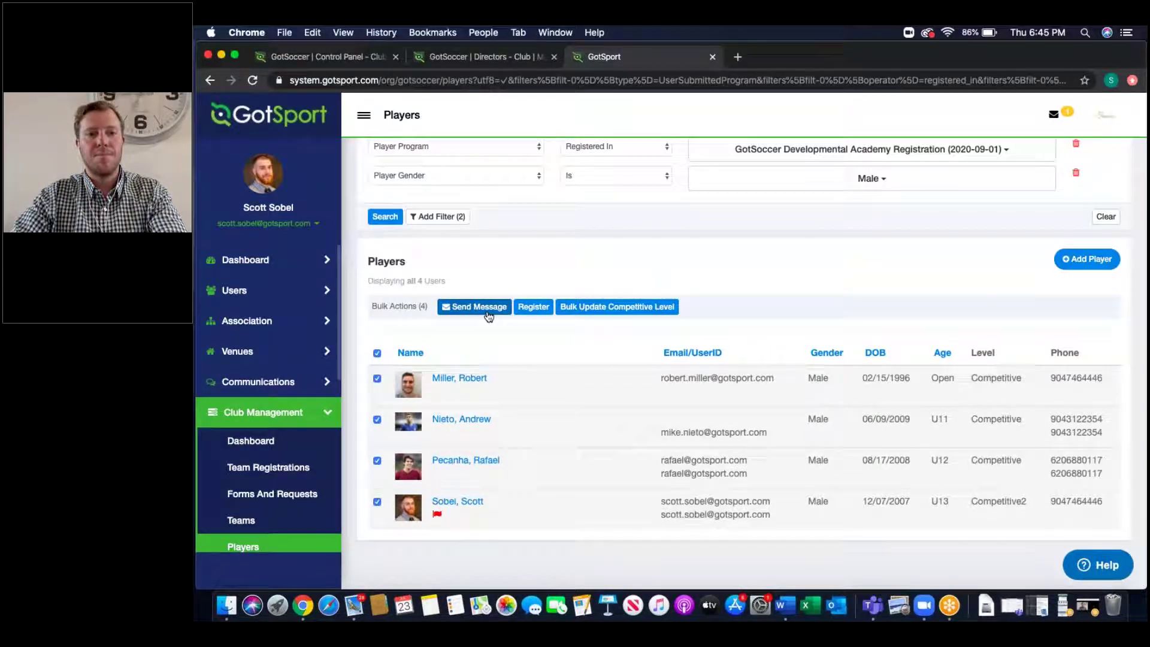
pyautogui.click(460, 378)
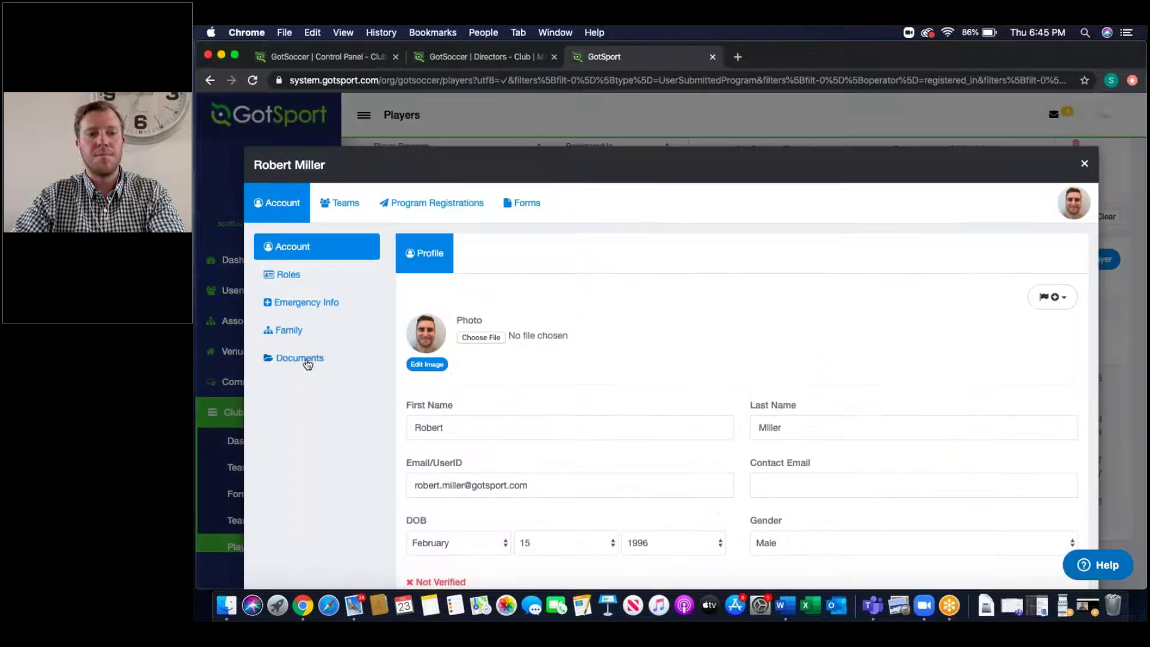
pyautogui.click(304, 359)
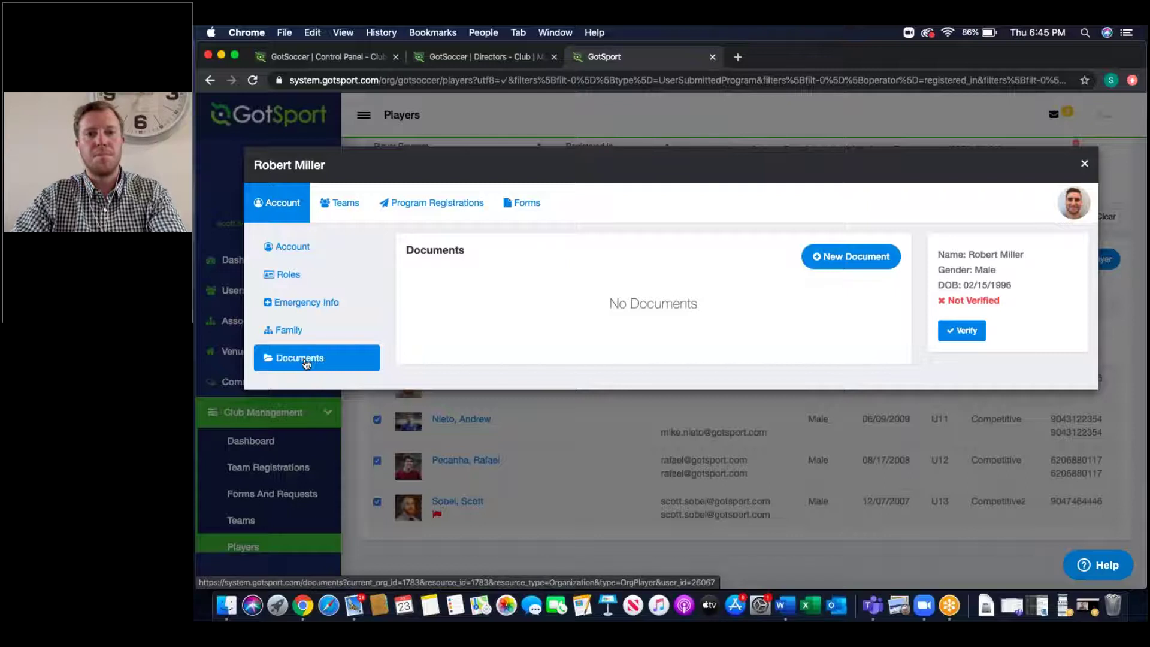
pyautogui.click(1084, 165)
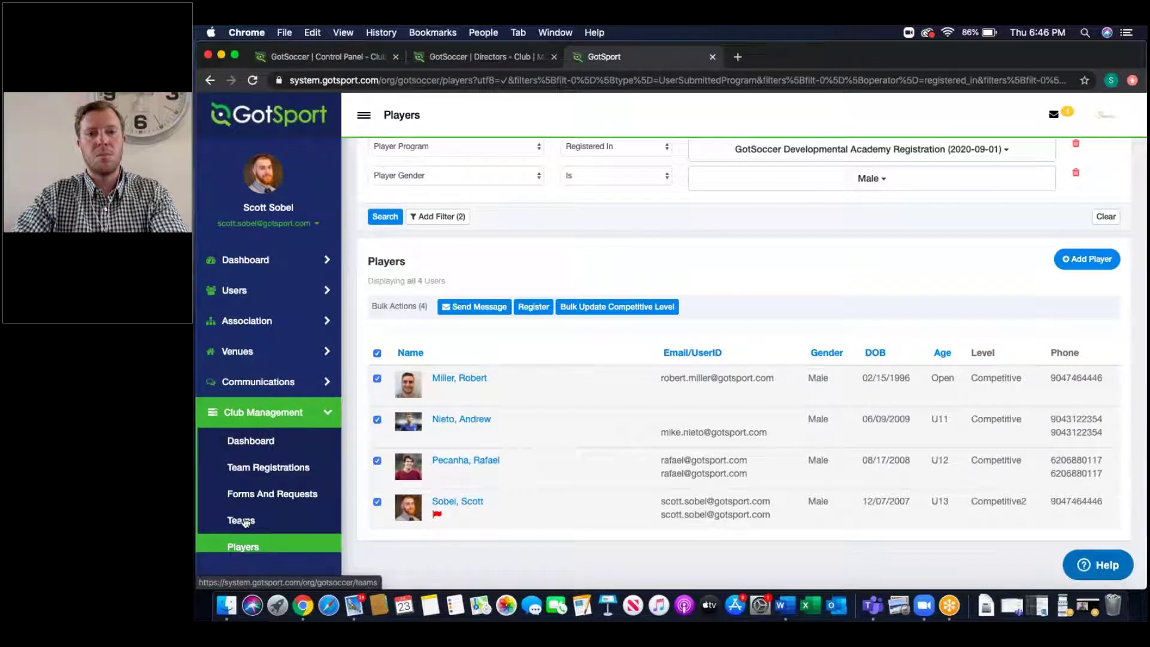
pyautogui.click(243, 520)
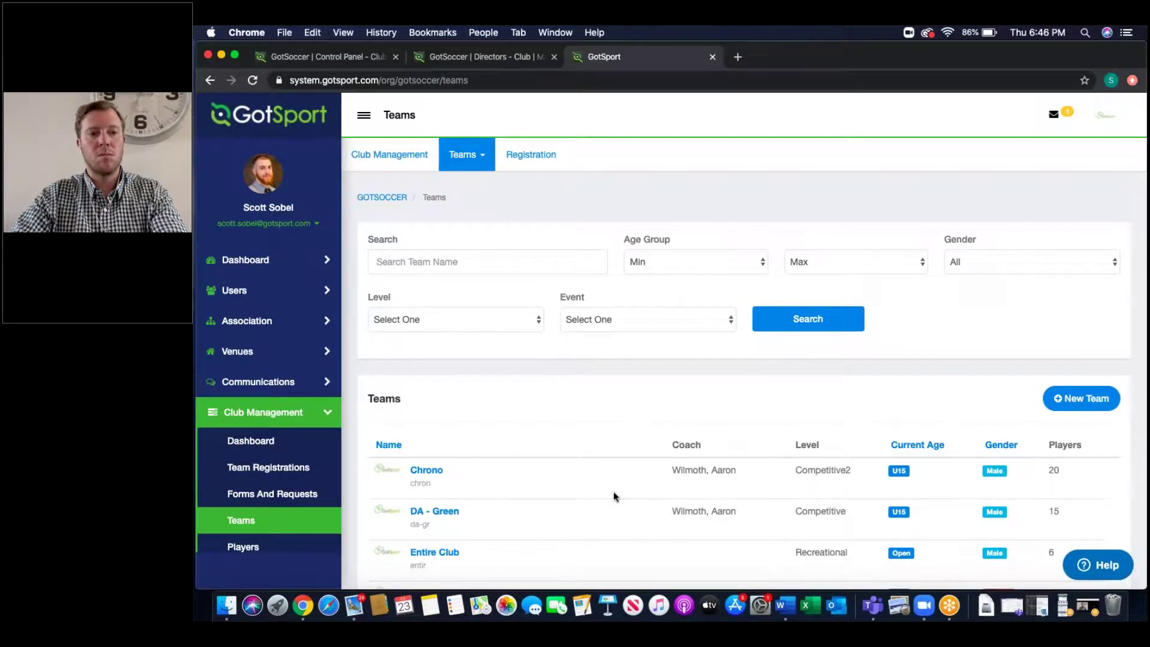
# Step: Open the Roster Builder from the team page options
pyautogui.scroll(-5, 613, 495)
pyautogui.scroll(5, 613, 496)
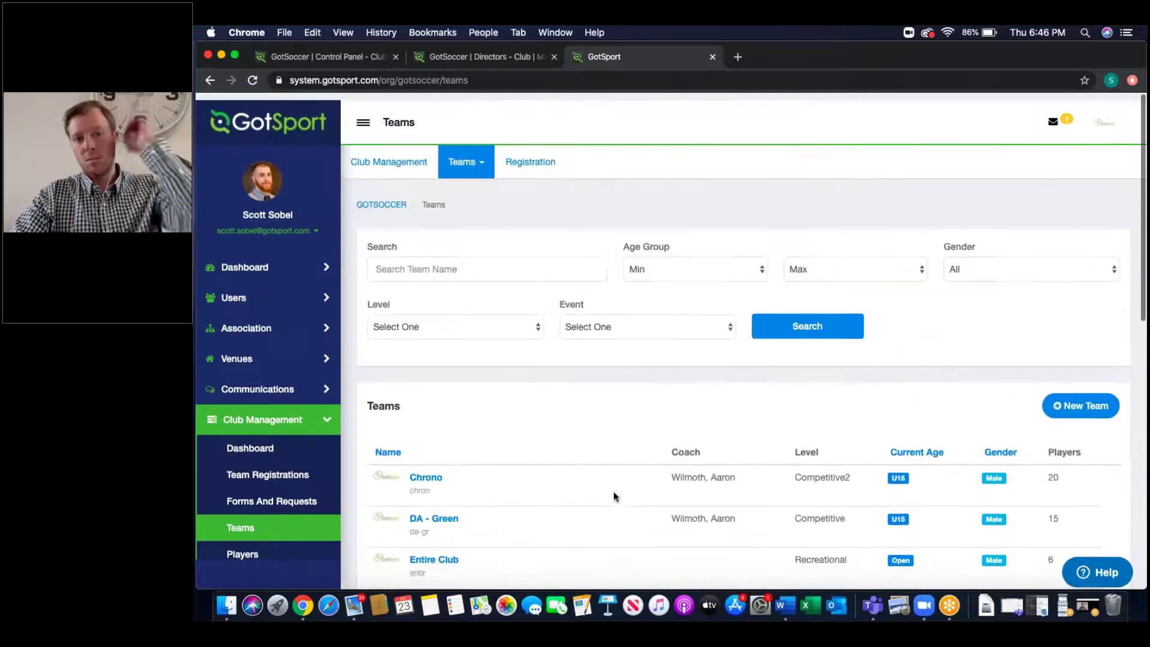
pyautogui.click(476, 157)
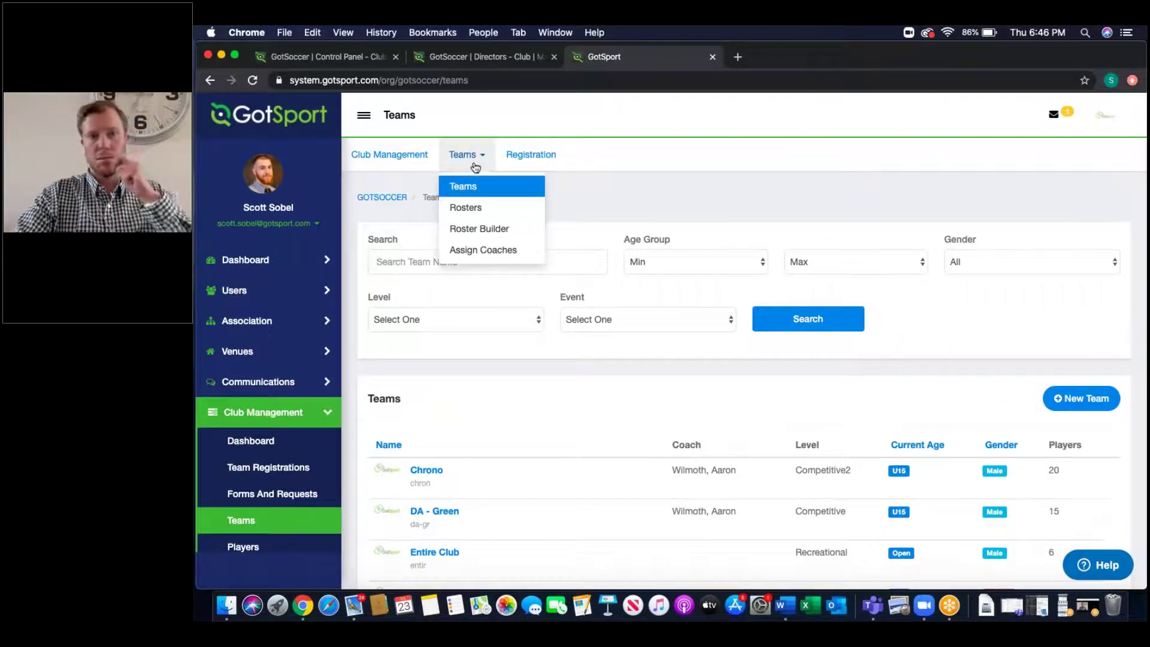
pyautogui.click(479, 229)
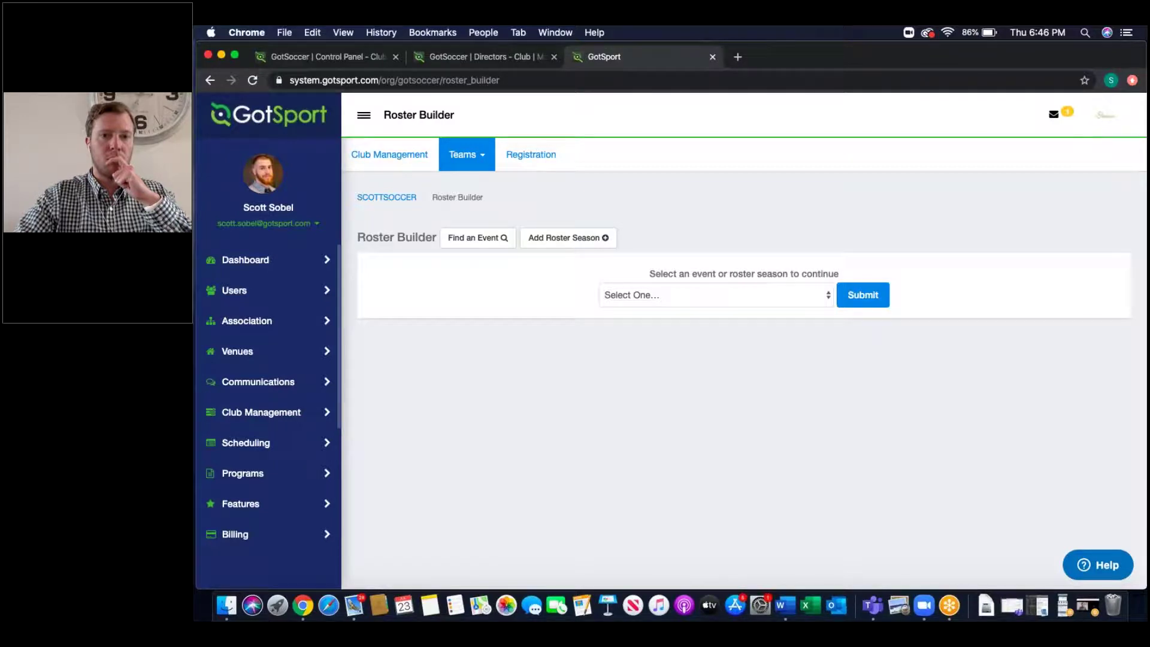
# Step: Preview the event list and the Add Roster Season form, closing both without changes
pyautogui.click(694, 298)
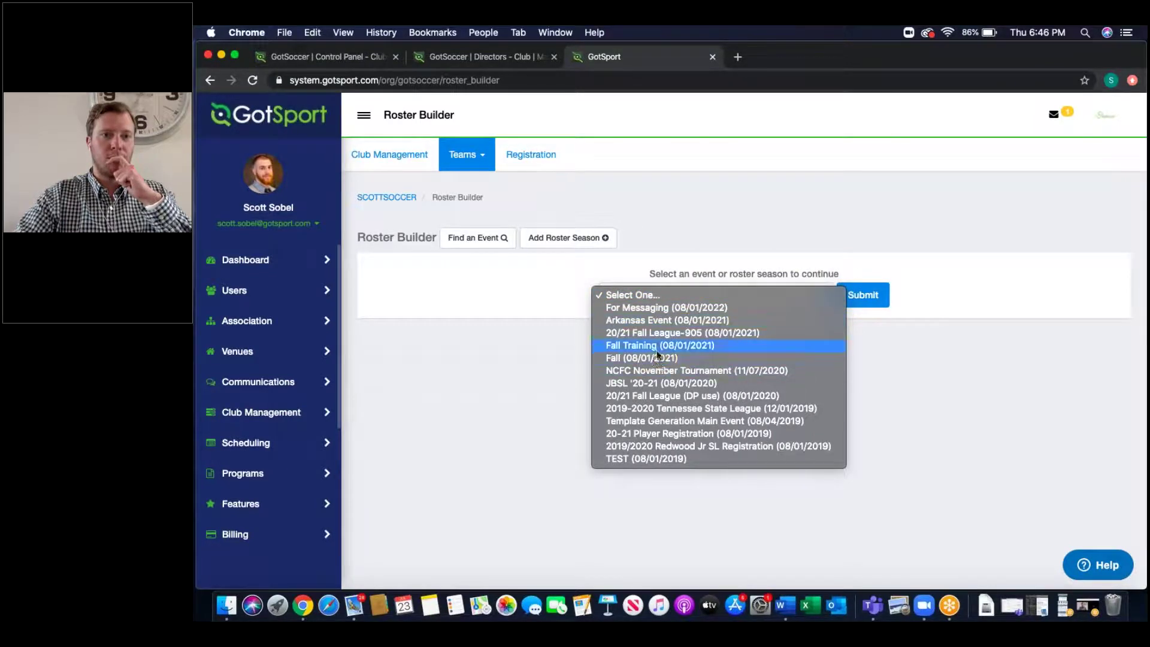
pyautogui.click(545, 285)
pyautogui.click(590, 237)
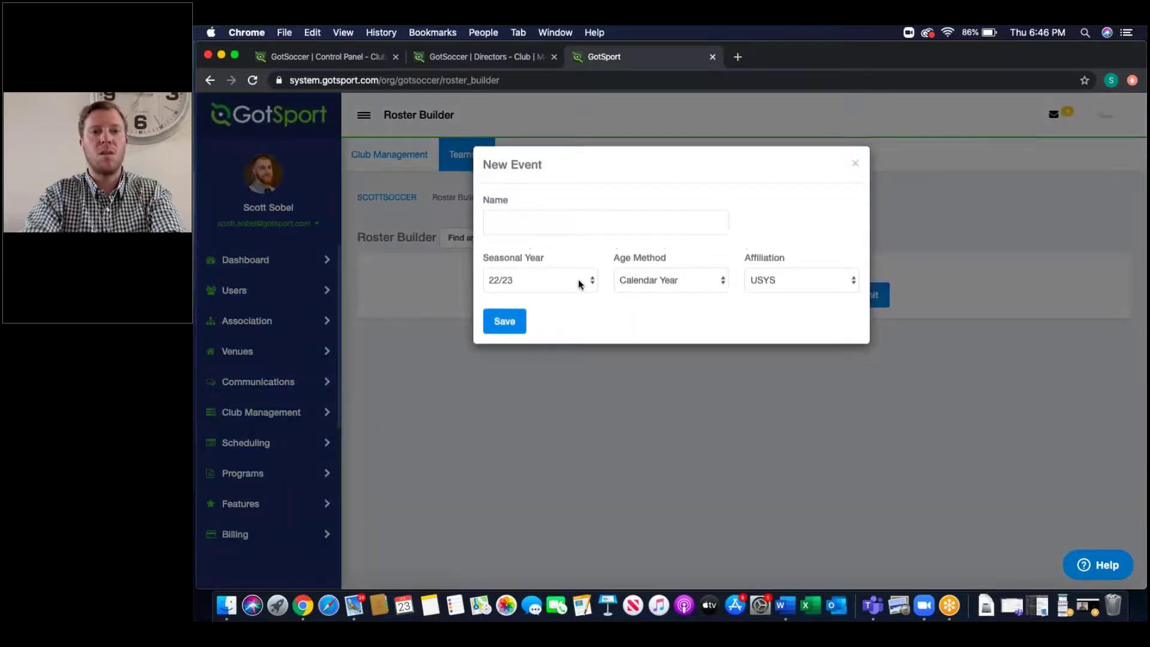
pyautogui.click(855, 166)
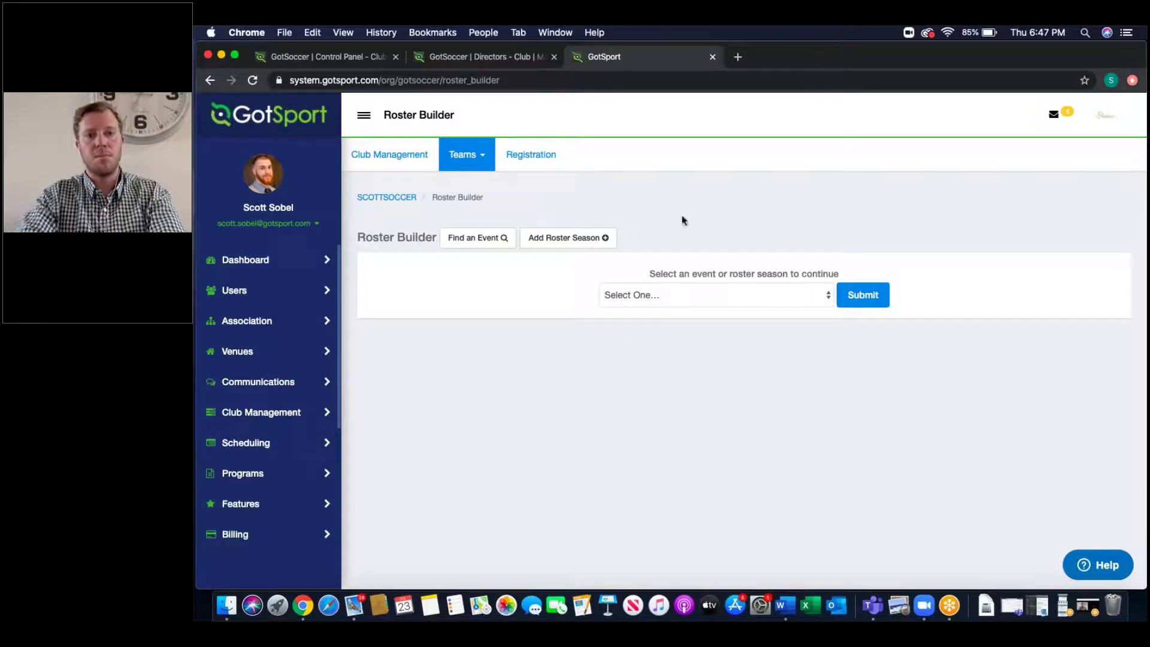
# Step: Load the 20/21 Fall League (DP use) event, listing its 114 players
pyautogui.click(670, 288)
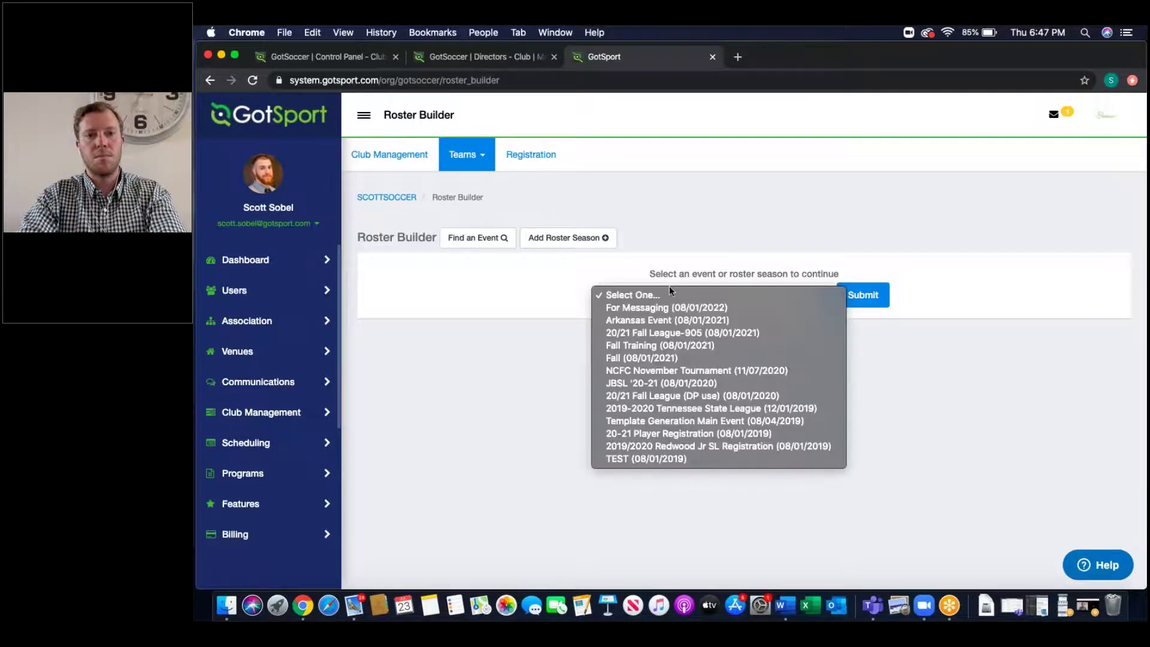
pyautogui.click(663, 398)
pyautogui.click(862, 294)
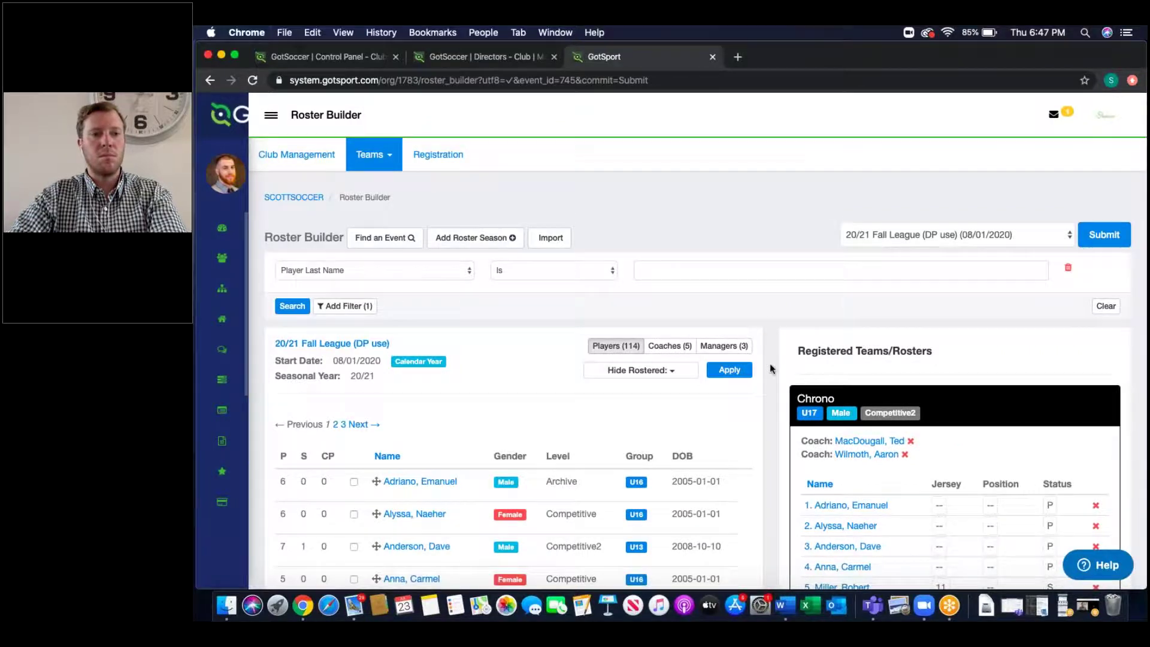
pyautogui.scroll(-3, 770, 367)
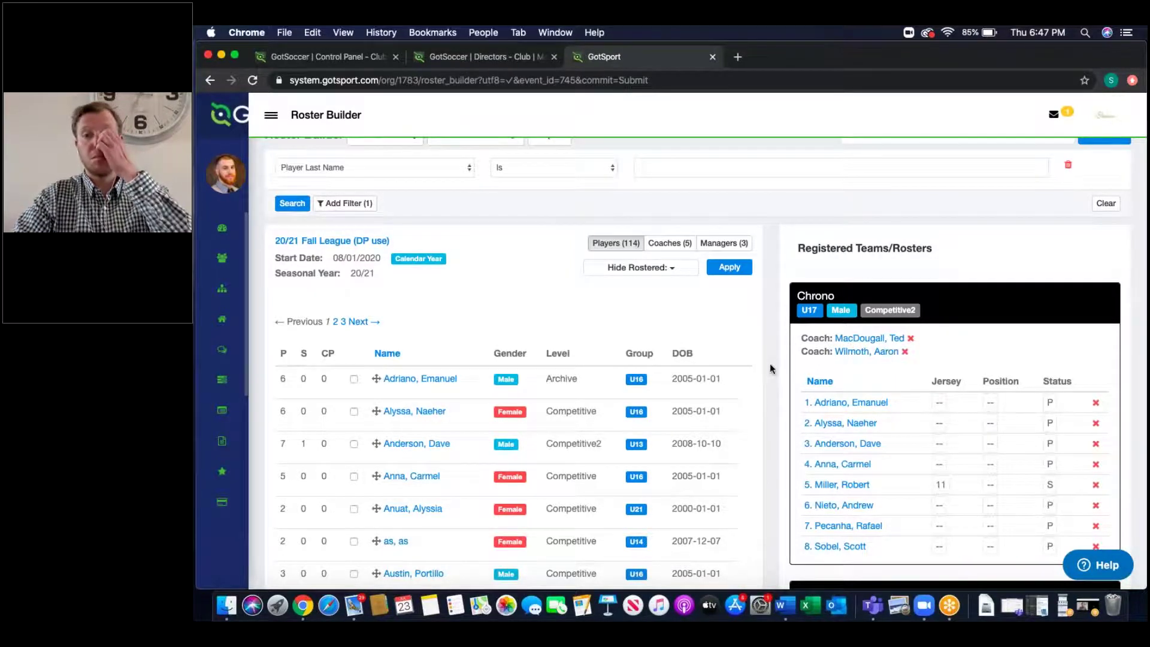
pyautogui.scroll(-3, 770, 366)
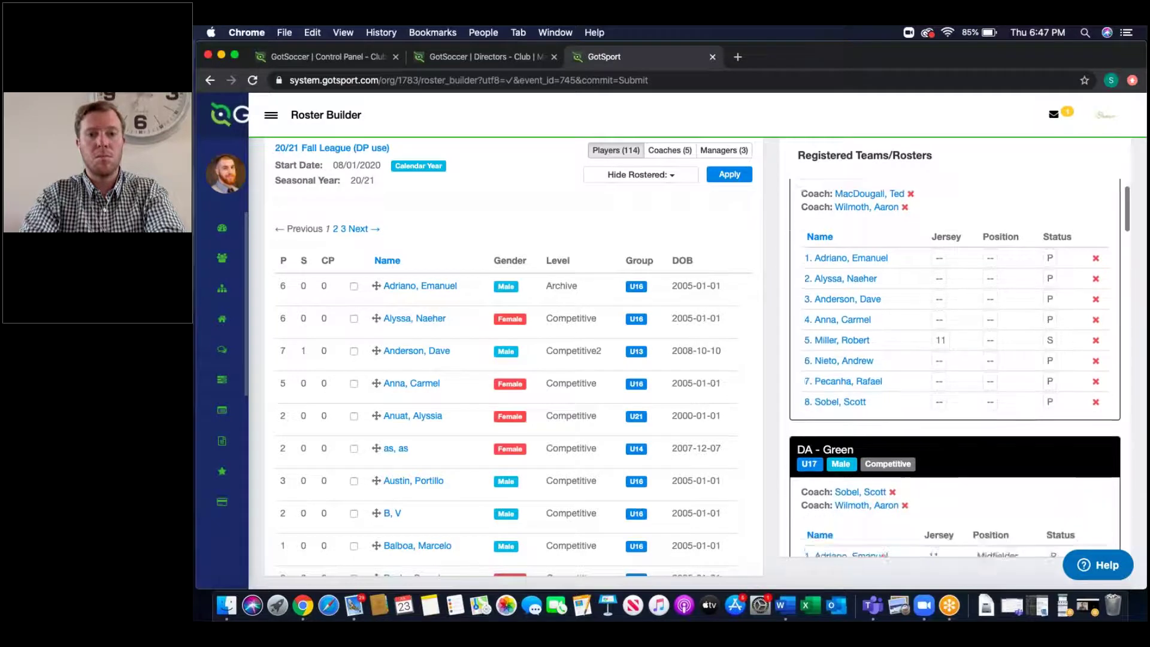
pyautogui.scroll(-5, 861, 487)
pyautogui.scroll(5, 860, 487)
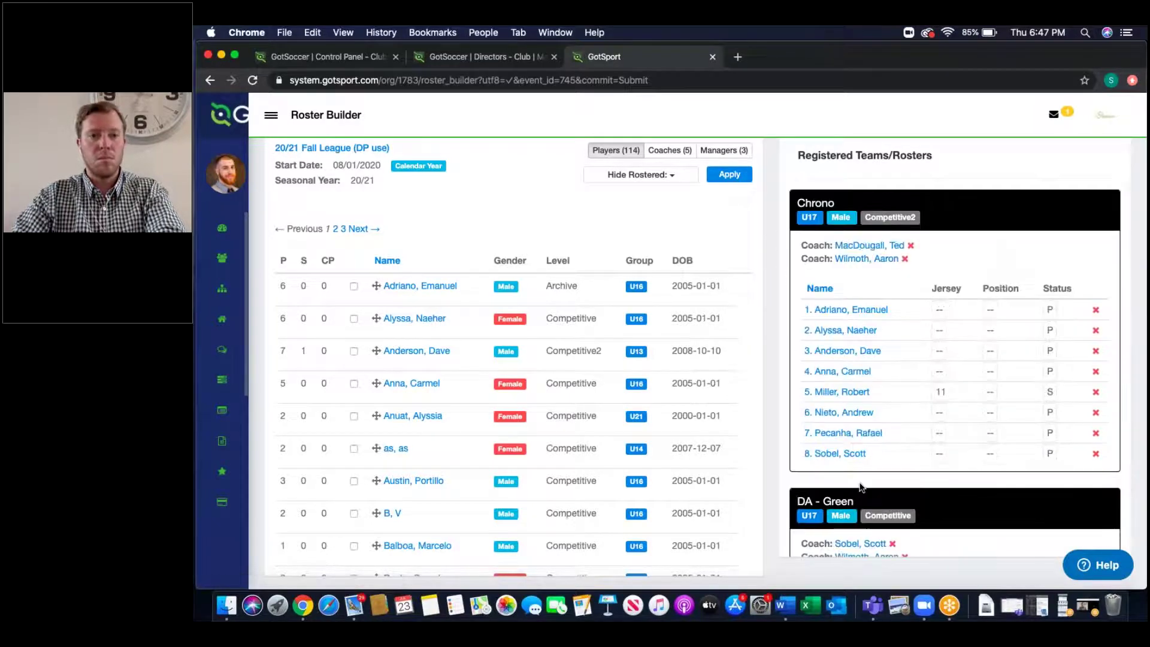
pyautogui.scroll(3, 860, 487)
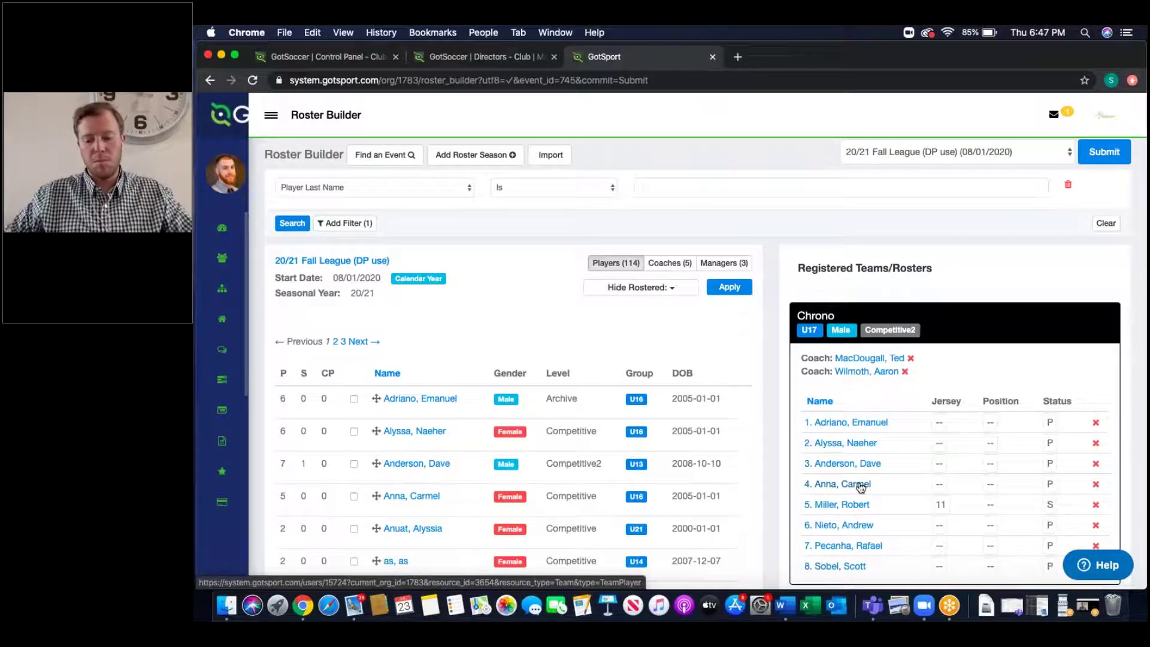
pyautogui.moveTo(376, 398); pyautogui.dragTo(845, 431)
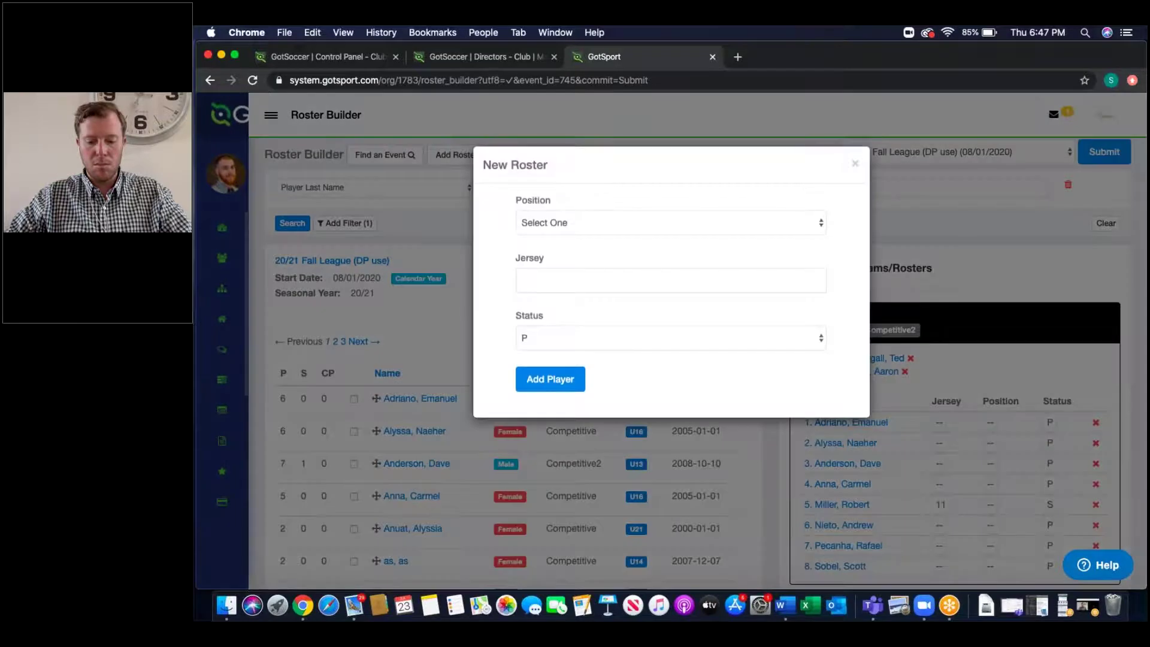
# Step: Close the New Roster form without adding the dragged player
pyautogui.click(563, 228)
pyautogui.click(496, 226)
pyautogui.click(560, 281)
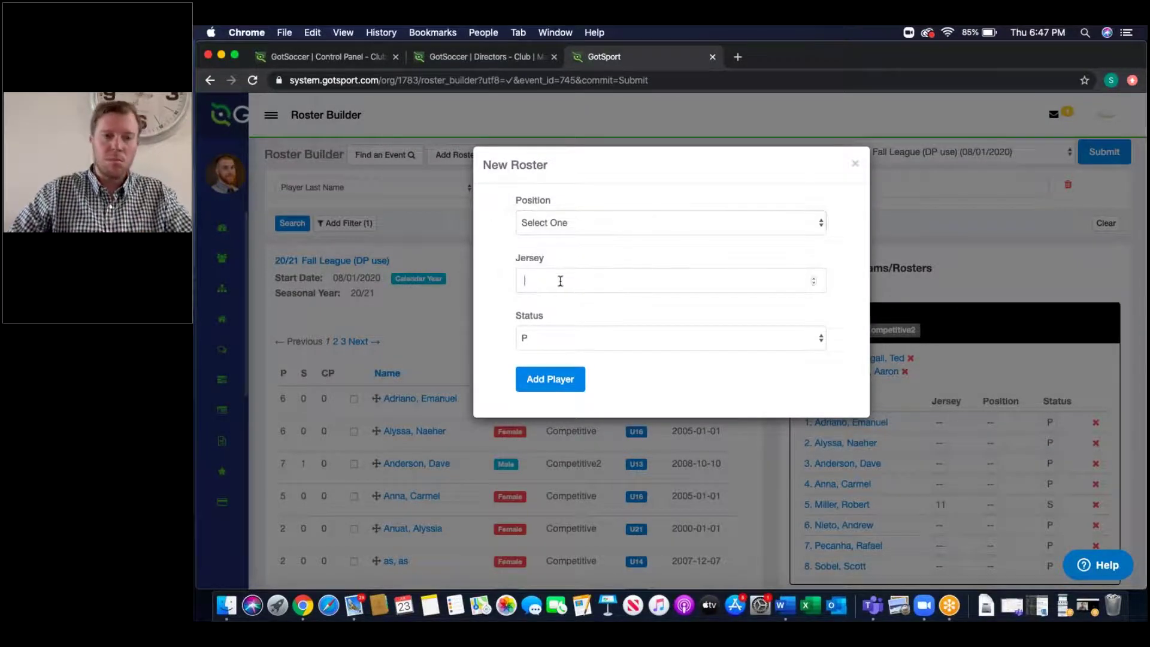
pyautogui.click(537, 339)
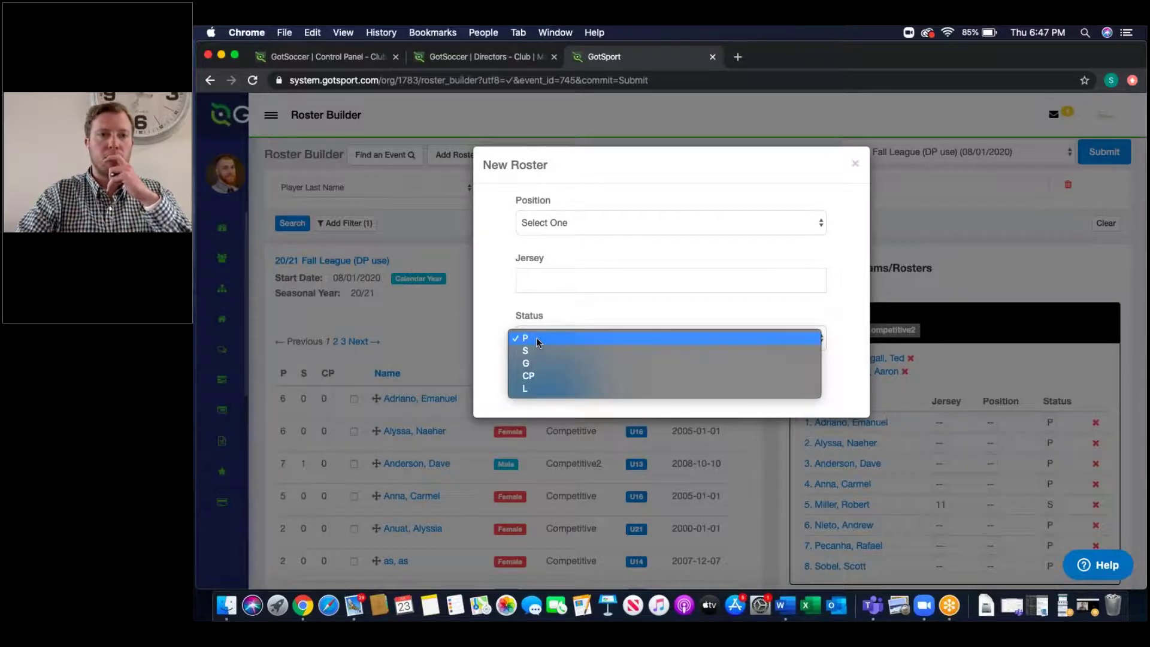
pyautogui.click(852, 169)
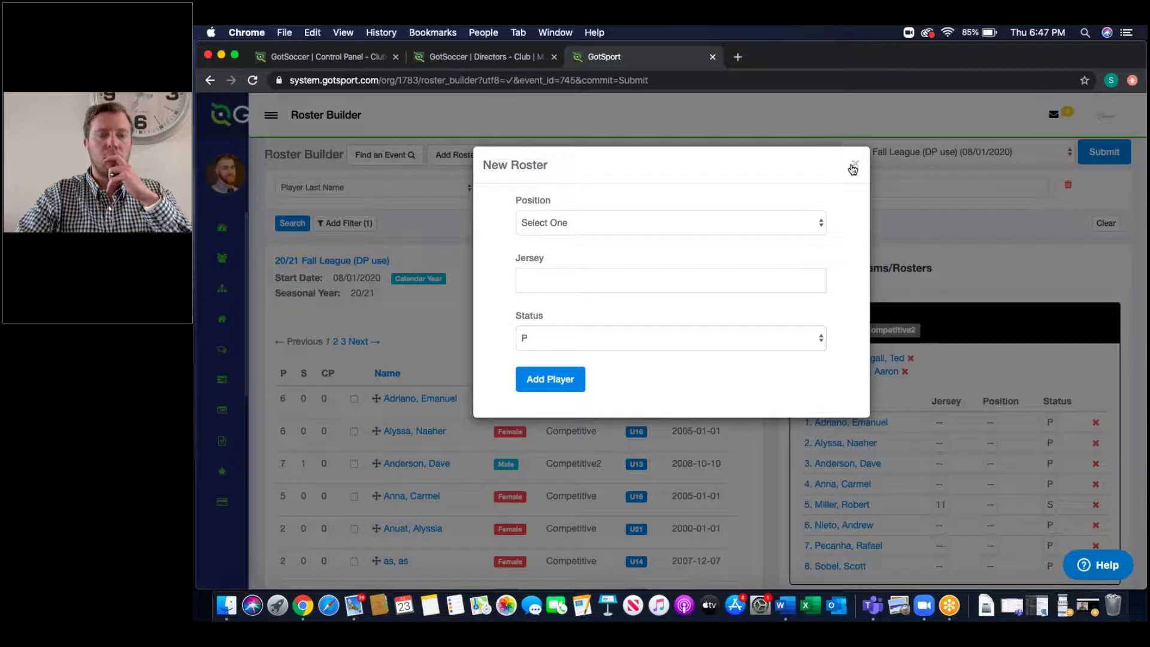
pyautogui.click(852, 169)
# Step: Tick the first three players and add them to the Chrono team roster
pyautogui.click(354, 398)
pyautogui.click(354, 431)
pyautogui.click(354, 464)
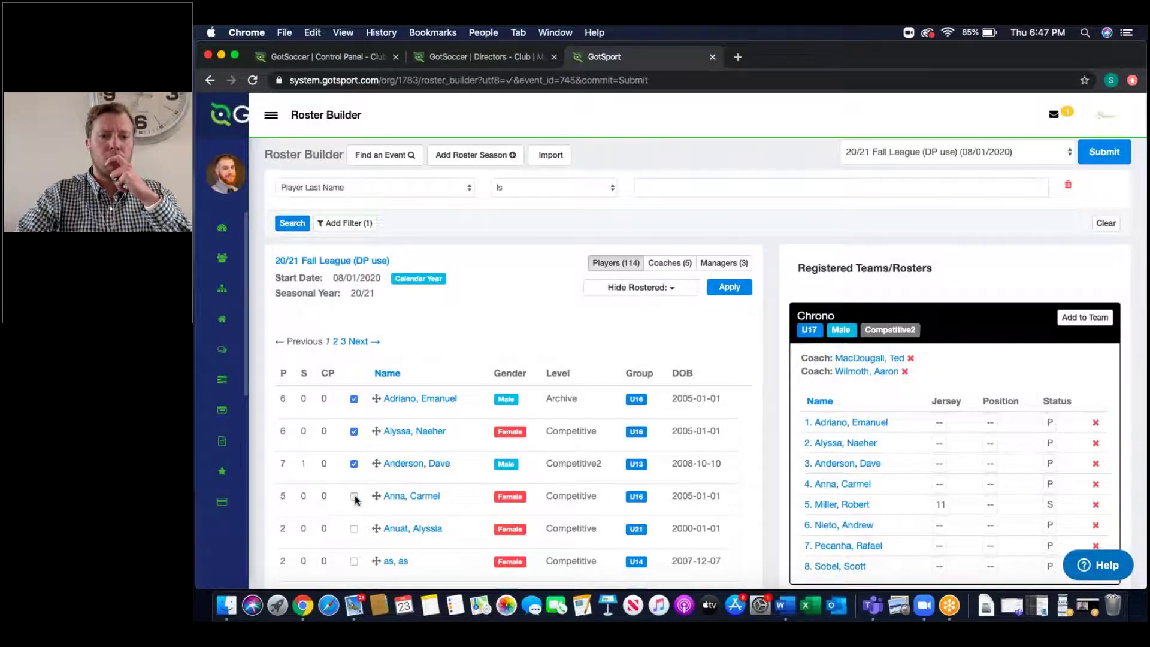
pyautogui.click(1085, 317)
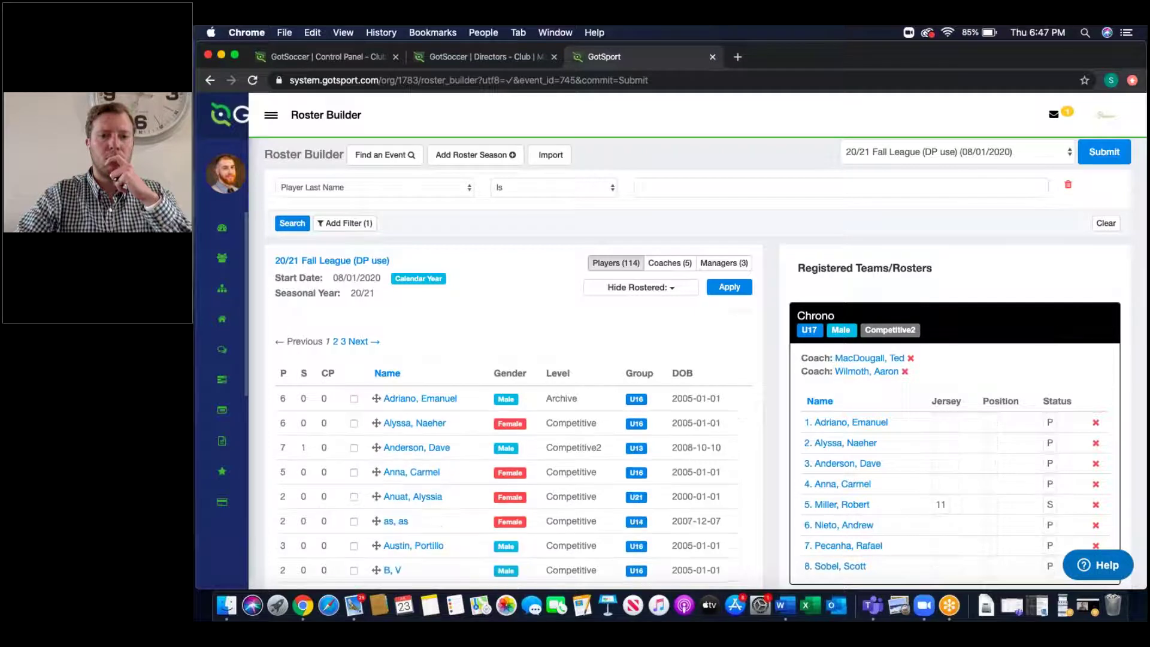
pyautogui.scroll(-3, 965, 338)
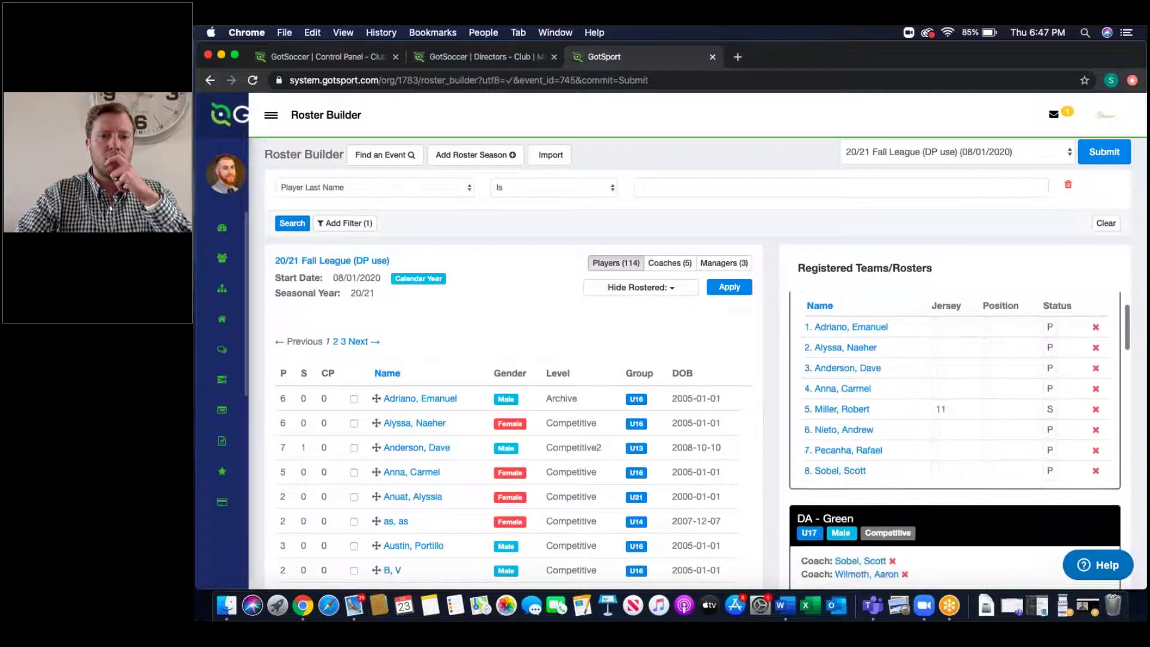
# Step: Set jersey number 11 for the first player on the Chrono roster
pyautogui.click(938, 326)
pyautogui.write('11')
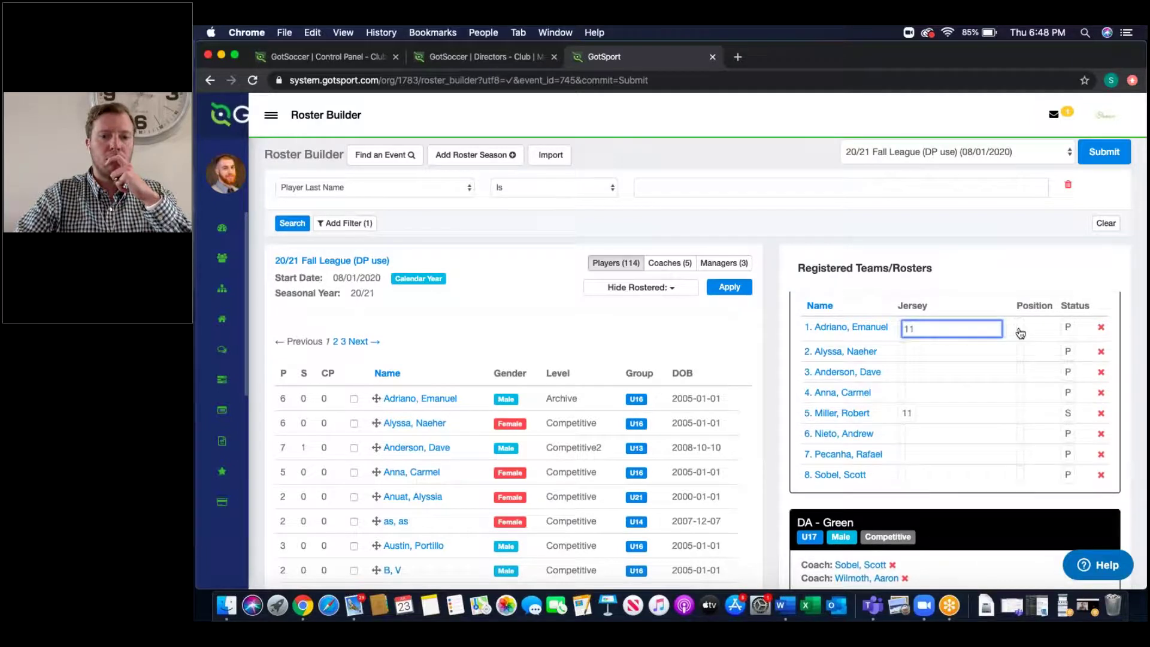
pyautogui.press('Return')
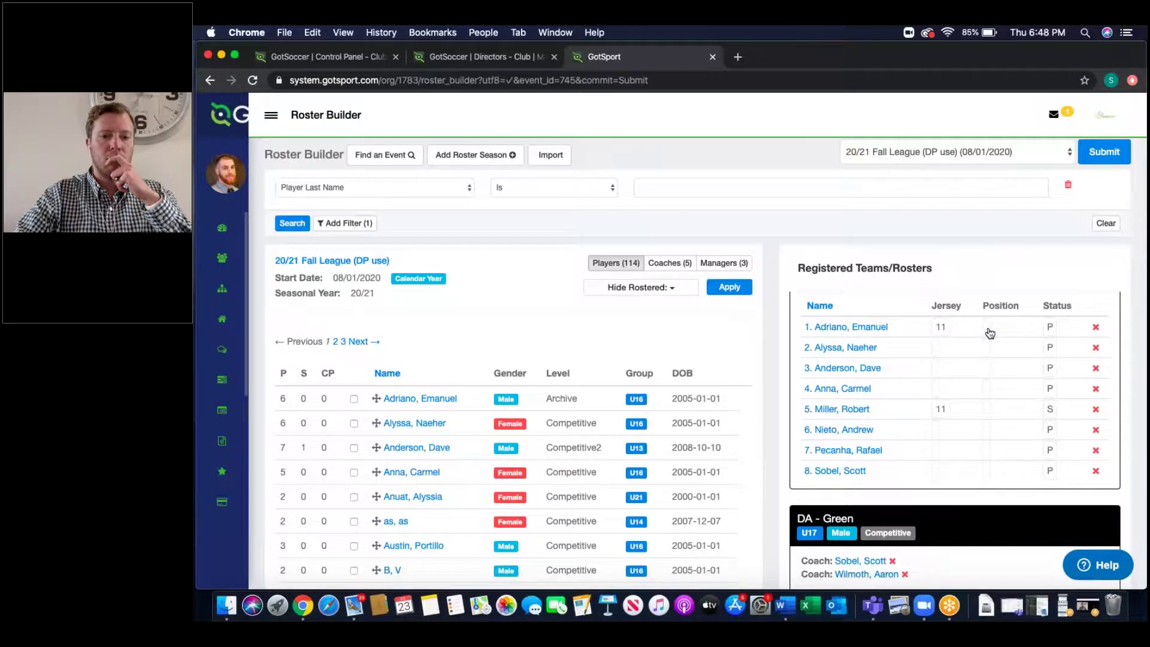
pyautogui.scroll(5, 990, 333)
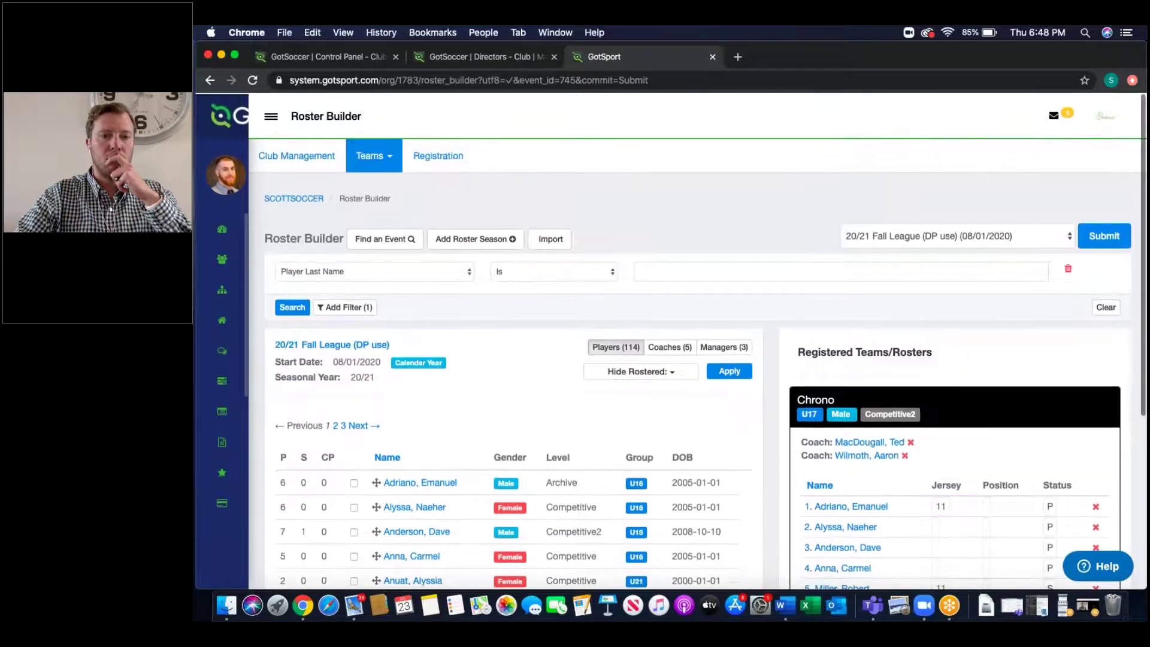
# Step: Load the 20-21 Player Registration event in the Roster Builder
pyautogui.click(927, 242)
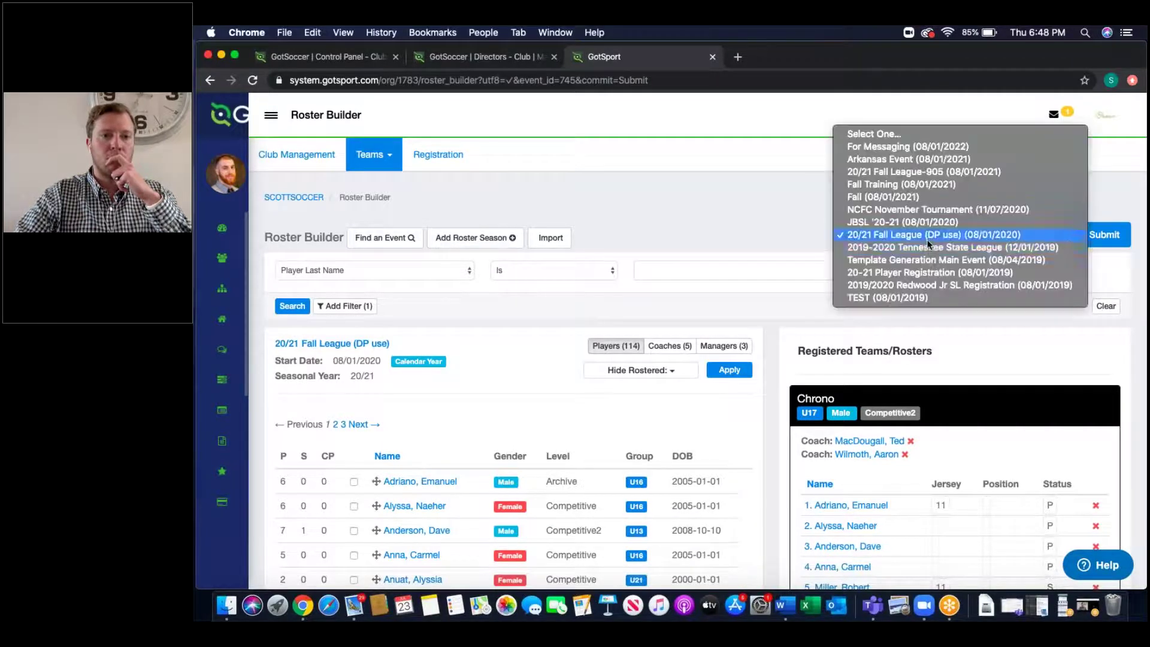
pyautogui.click(916, 273)
pyautogui.click(1102, 235)
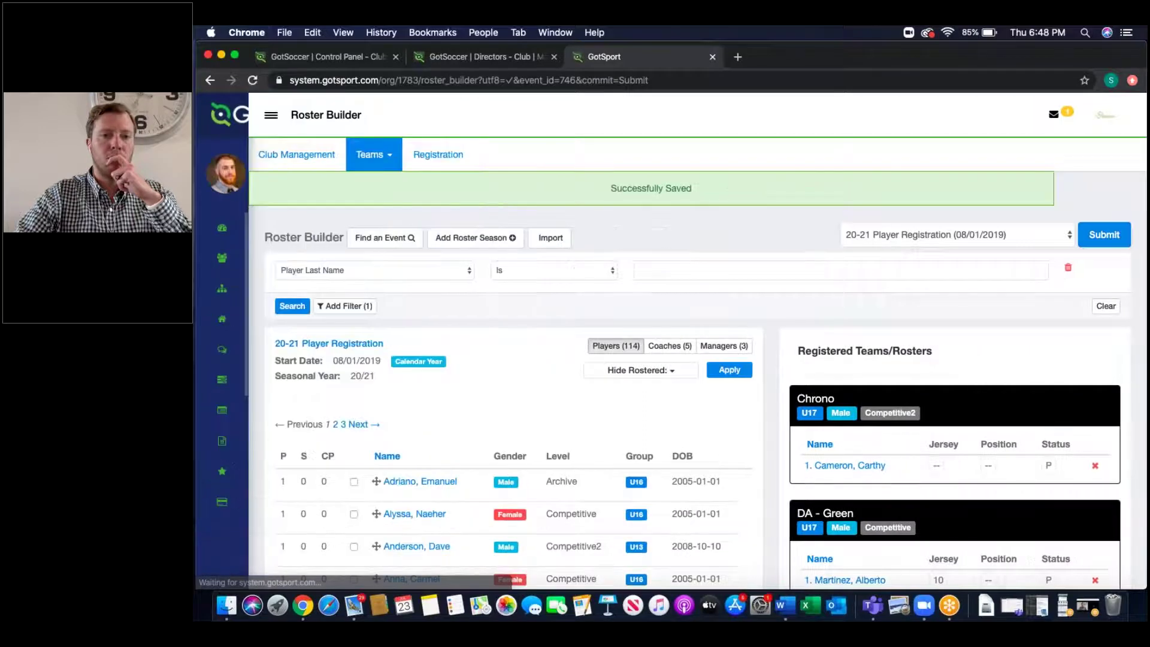
pyautogui.scroll(-10, 1024, 442)
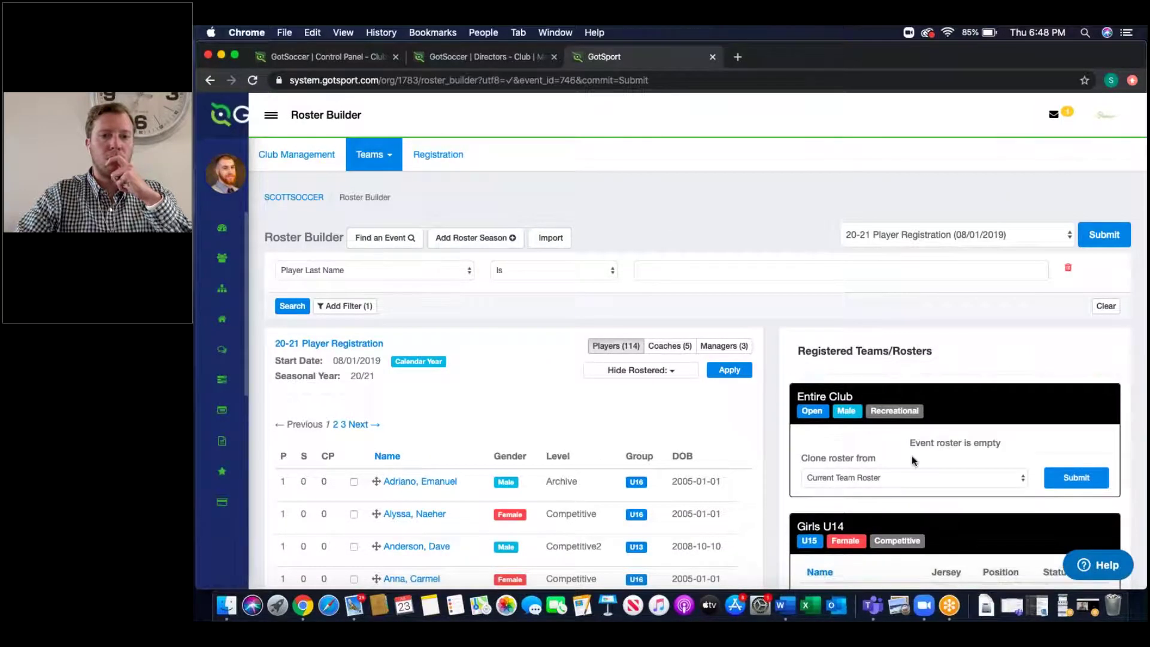
# Step: Clone the Entire Club roster from 20/21 Fall League (DP use), then remove Chrono's lone player
pyautogui.moveTo(880, 458); pyautogui.dragTo(792, 460)
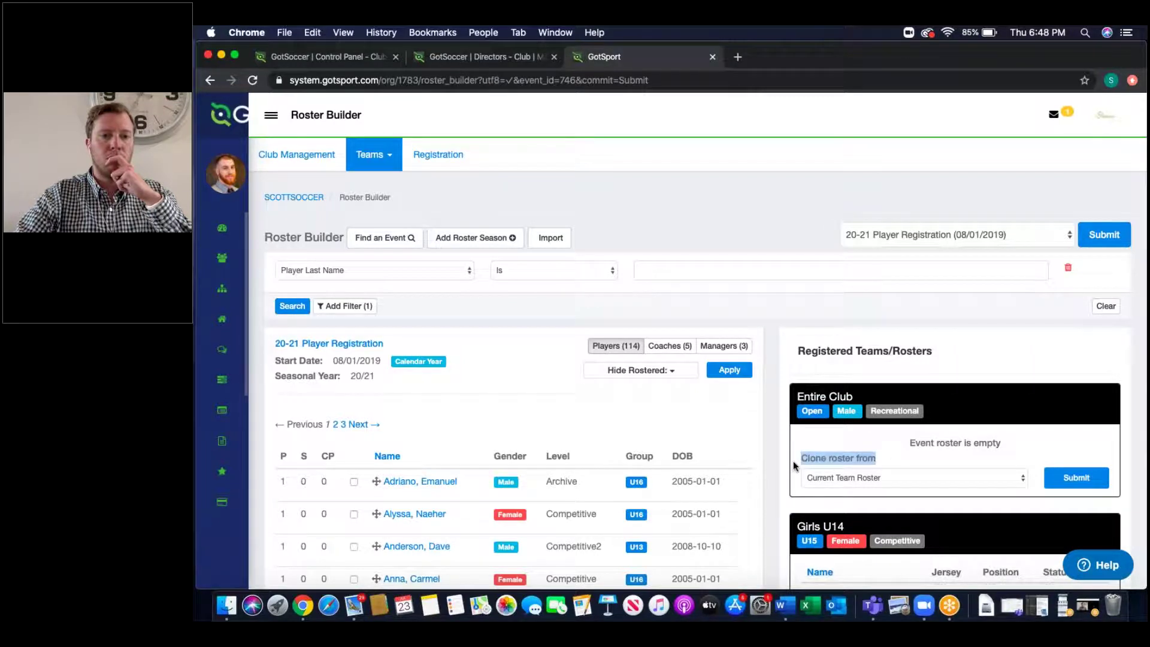
pyautogui.click(844, 475)
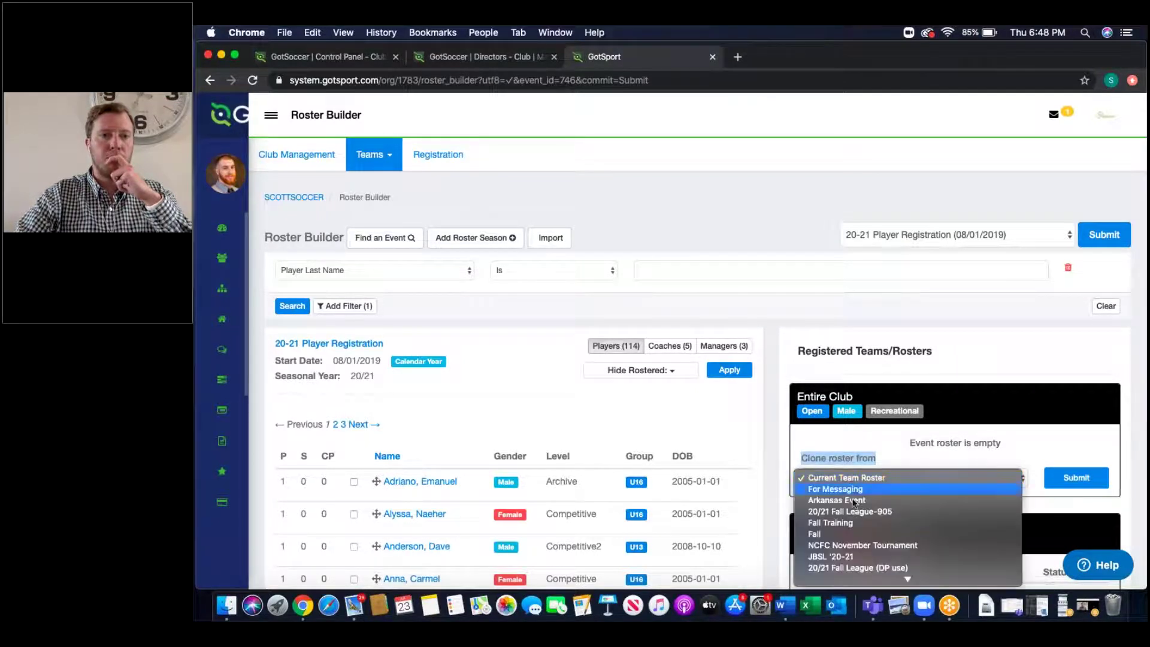
pyautogui.click(855, 568)
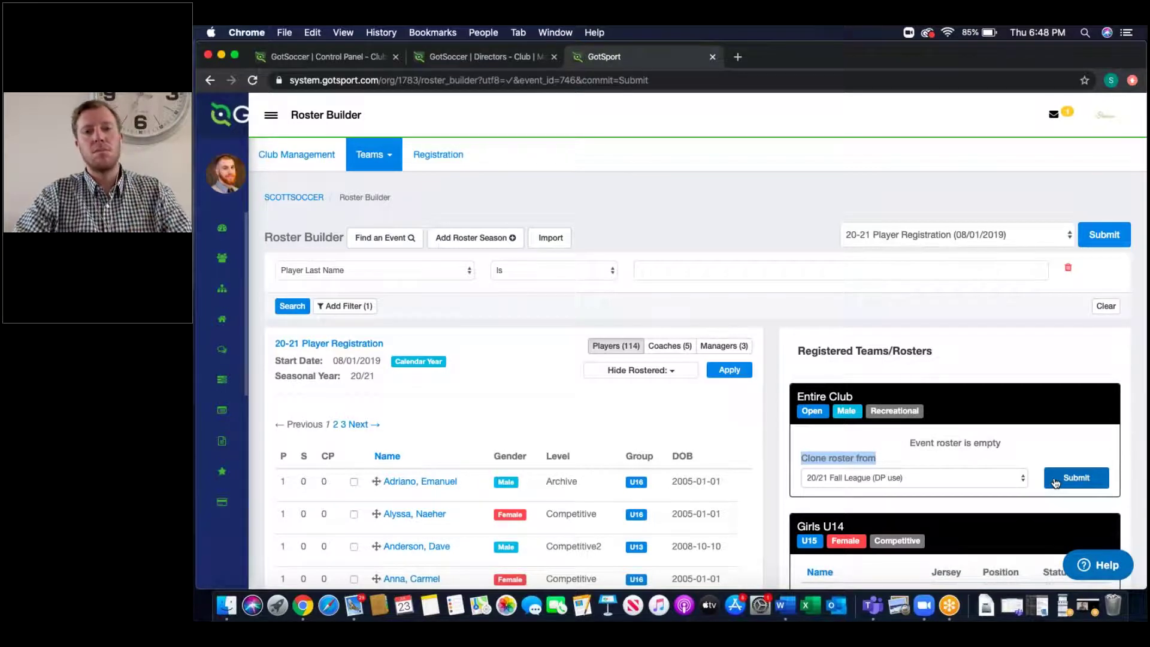
pyautogui.click(1055, 483)
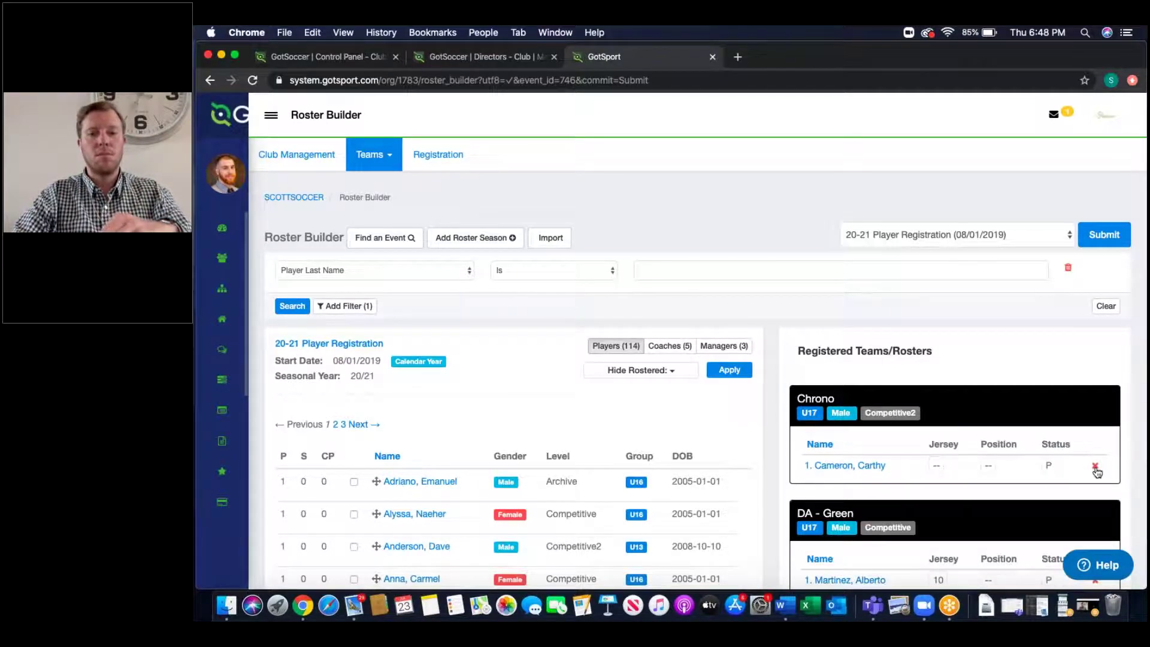
pyautogui.click(1094, 465)
# Step: Confirm the removal, clone Chrono's roster from 20/21 Fall League (DP use), and list coaches
pyautogui.click(782, 154)
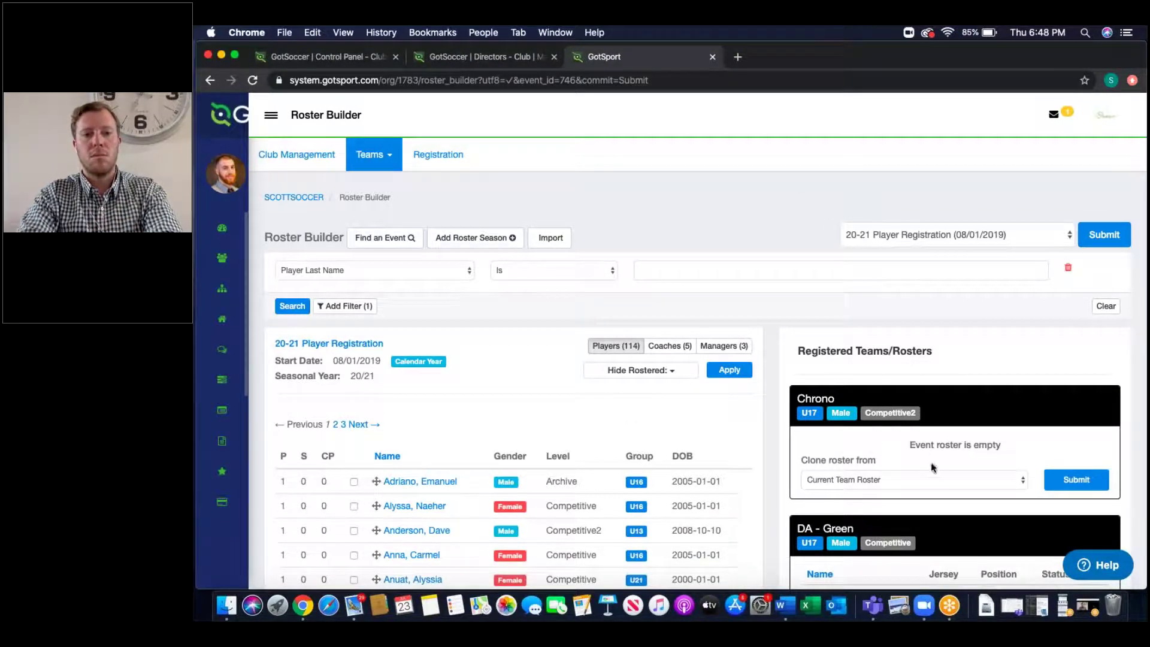
pyautogui.click(927, 481)
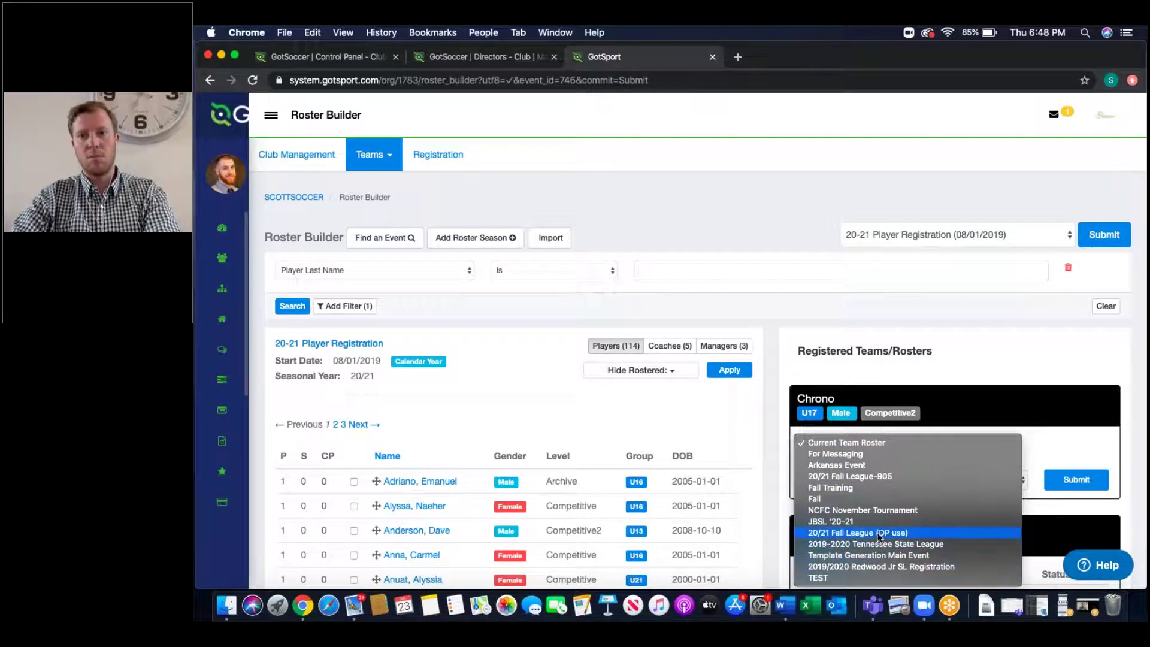
pyautogui.click(878, 533)
pyautogui.click(1075, 479)
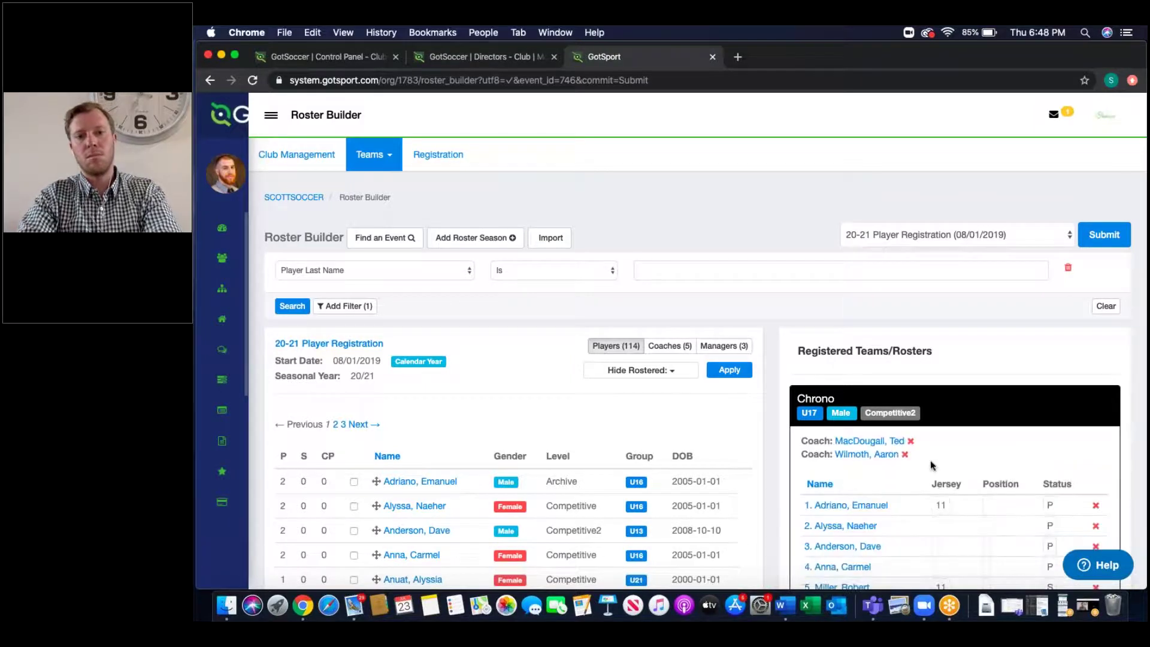
pyautogui.scroll(-2, 916, 512)
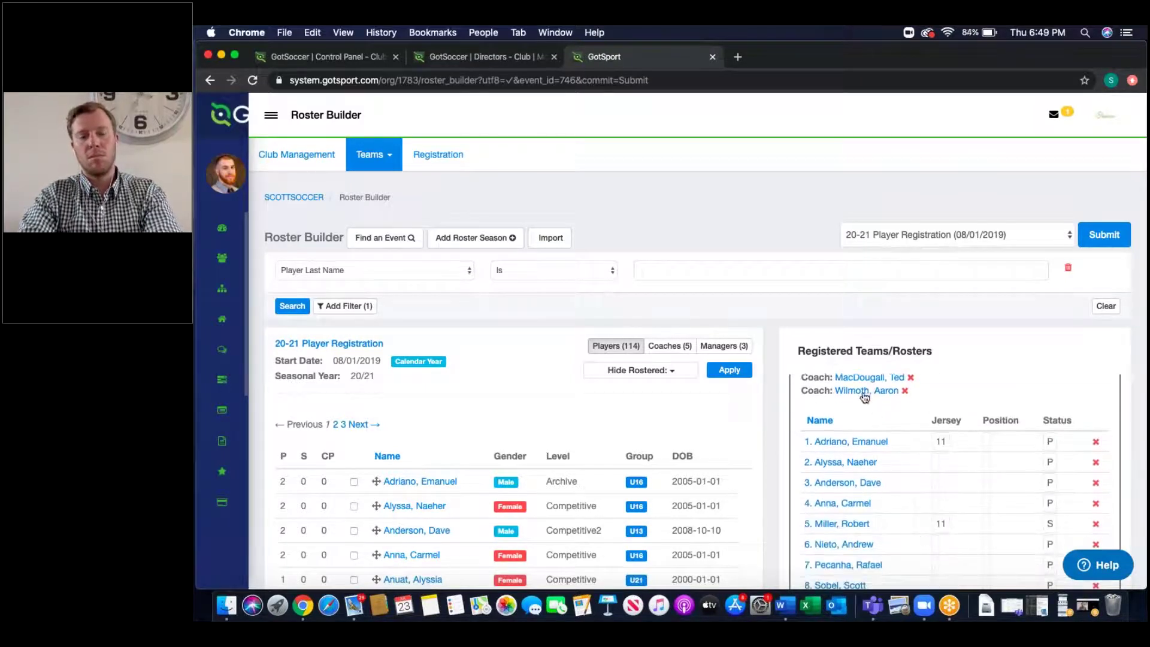
pyautogui.scroll(1, 861, 402)
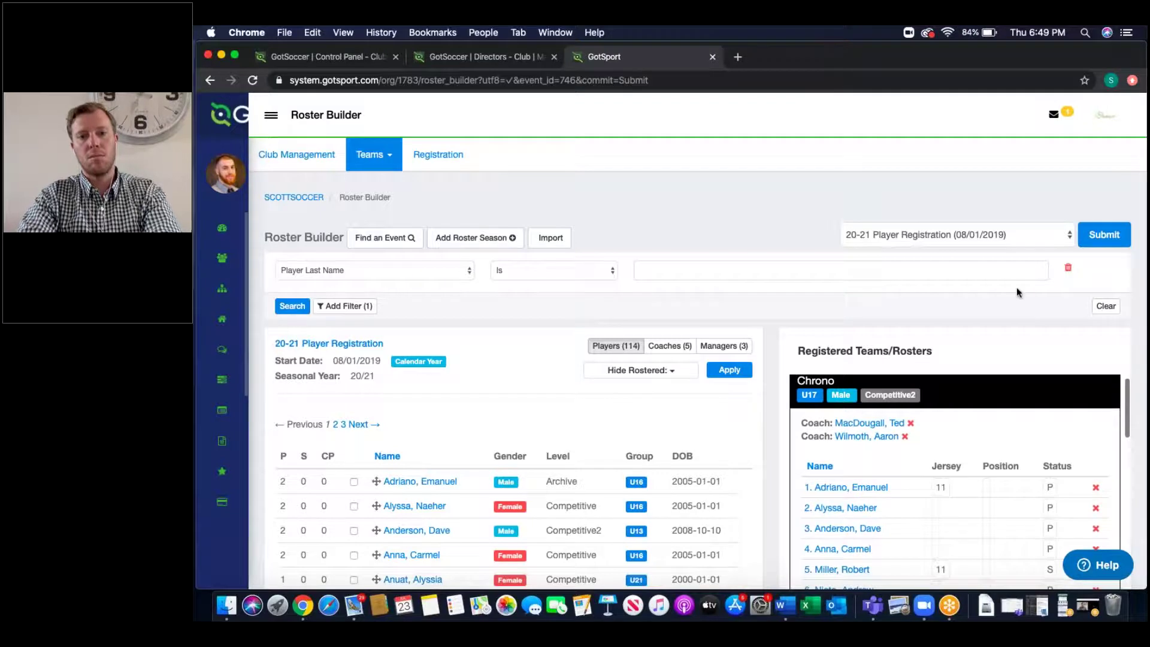
pyautogui.scroll(-3, 1016, 286)
pyautogui.click(672, 264)
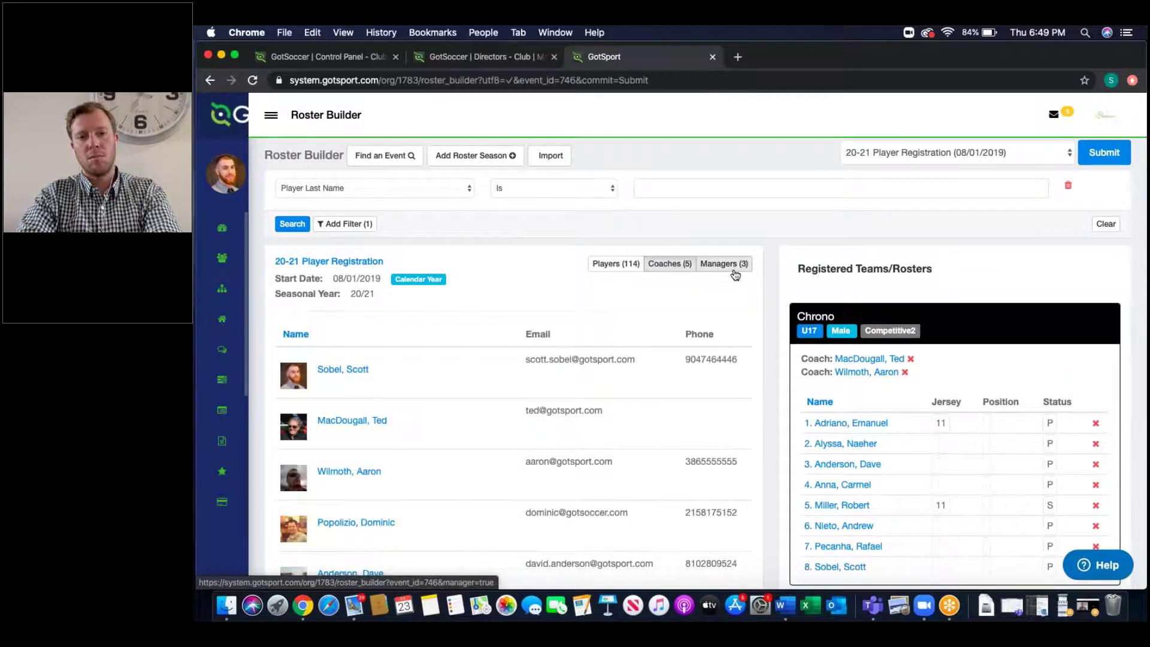
# Step: Drag a manager from the Managers list onto the Chrono roster card
pyautogui.click(734, 267)
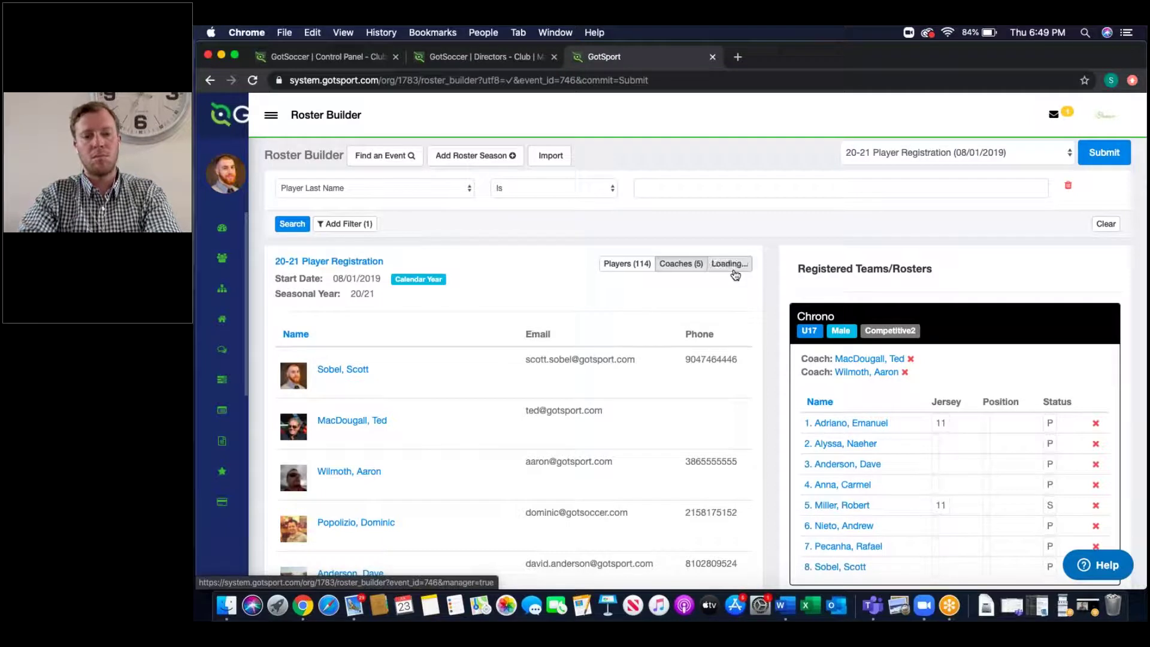
pyautogui.moveTo(334, 377); pyautogui.dragTo(886, 376)
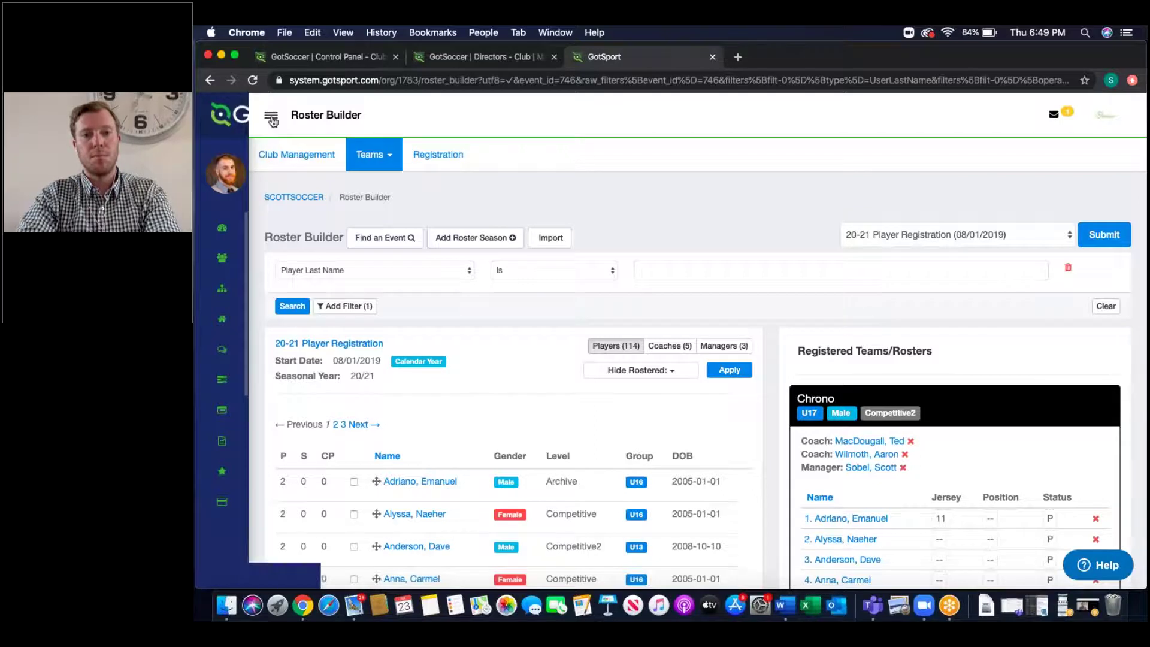
# Step: Open Communications > Contact Lists and delete the old Test list
pyautogui.moveTo(225, 174)
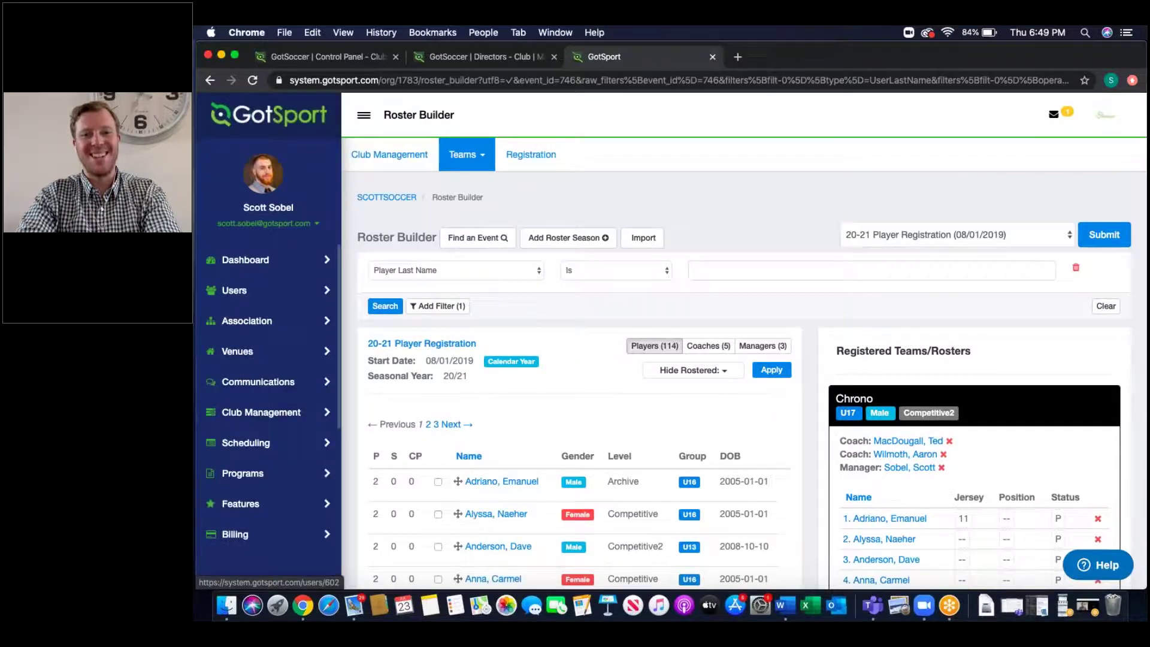
pyautogui.click(261, 386)
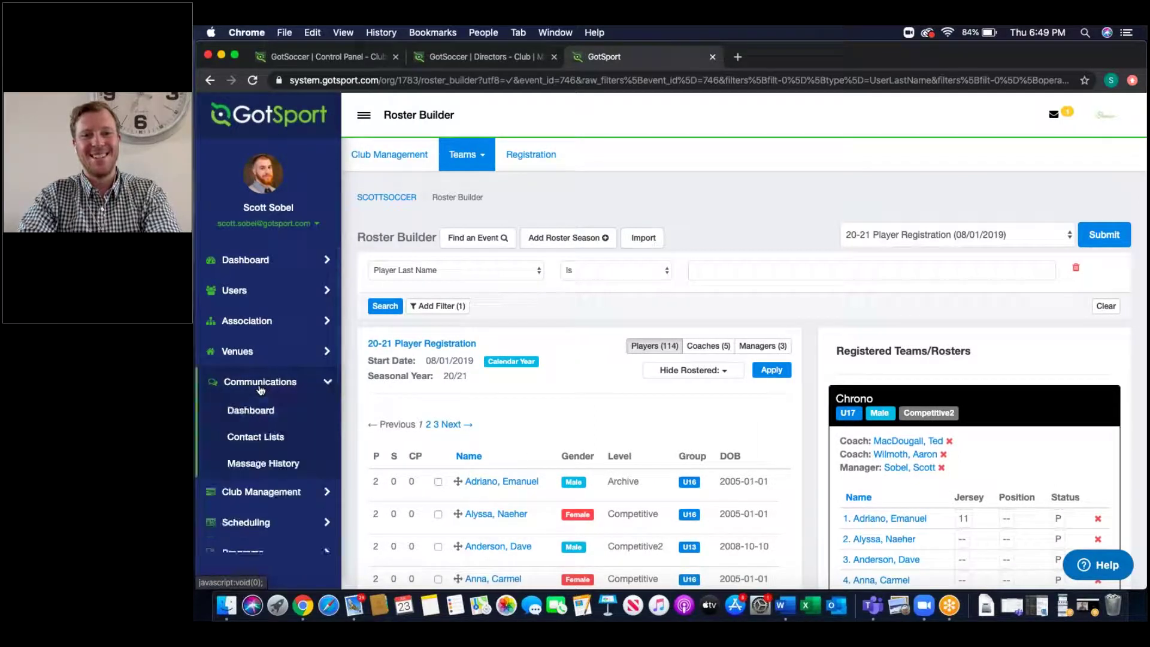
pyautogui.click(255, 440)
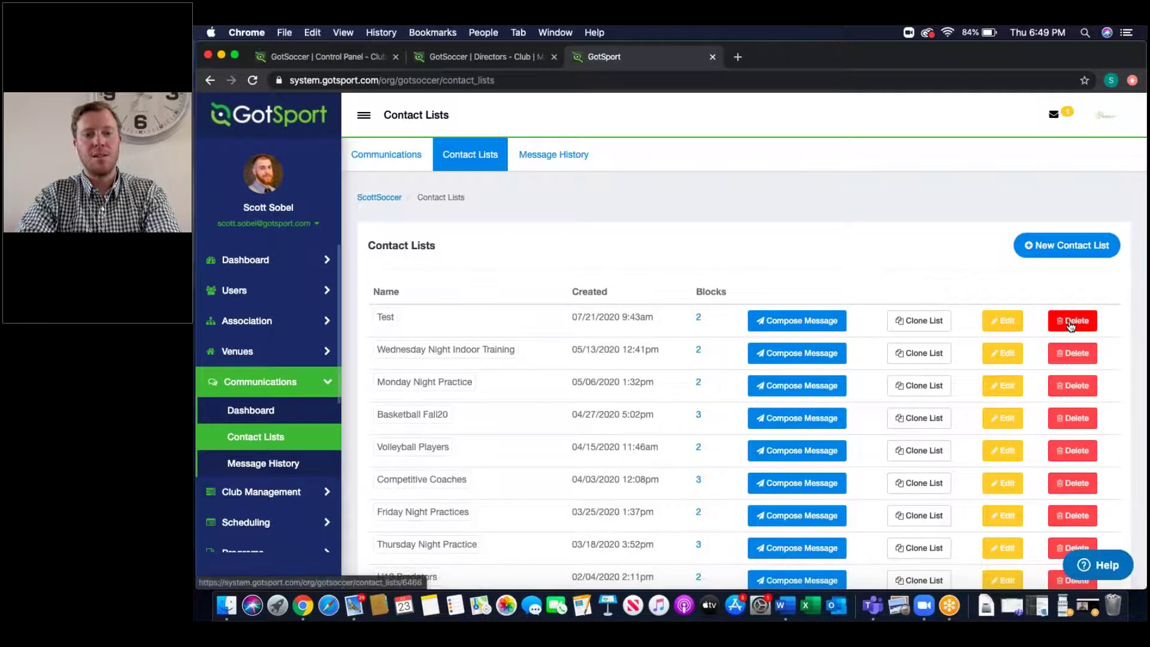
pyautogui.click(1072, 320)
pyautogui.click(797, 156)
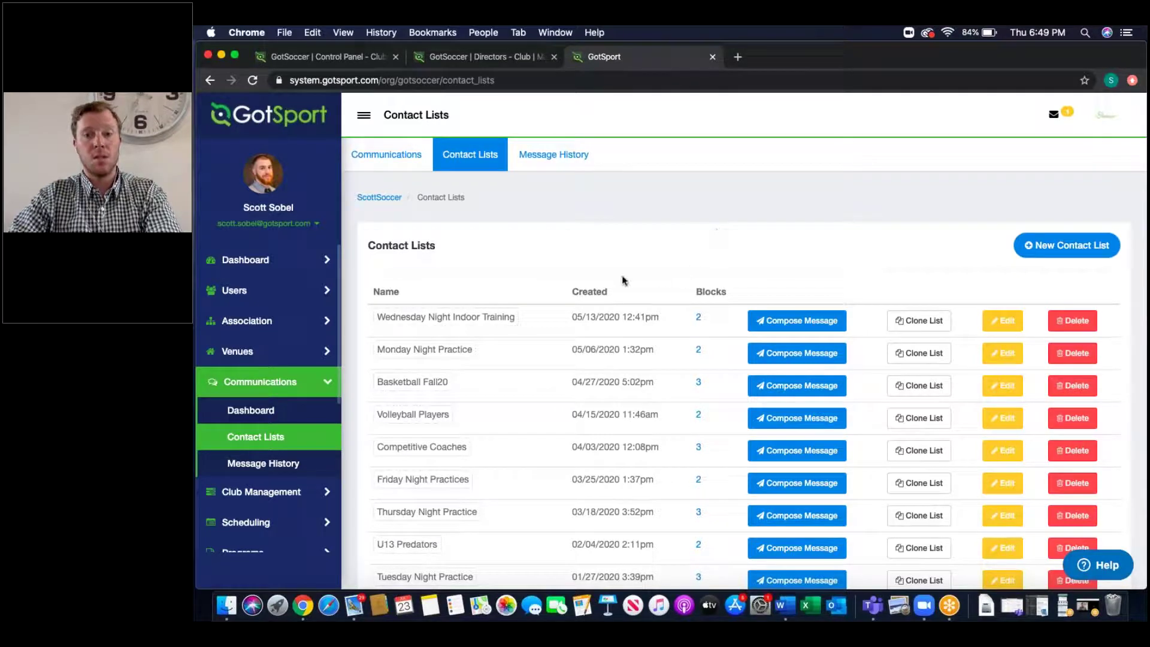
# Step: Review the remaining lists: Monday Night Practice, Competitive Coaches and Recreation Coaches
pyautogui.scroll(-3, 623, 280)
pyautogui.tripleClick(442, 267)
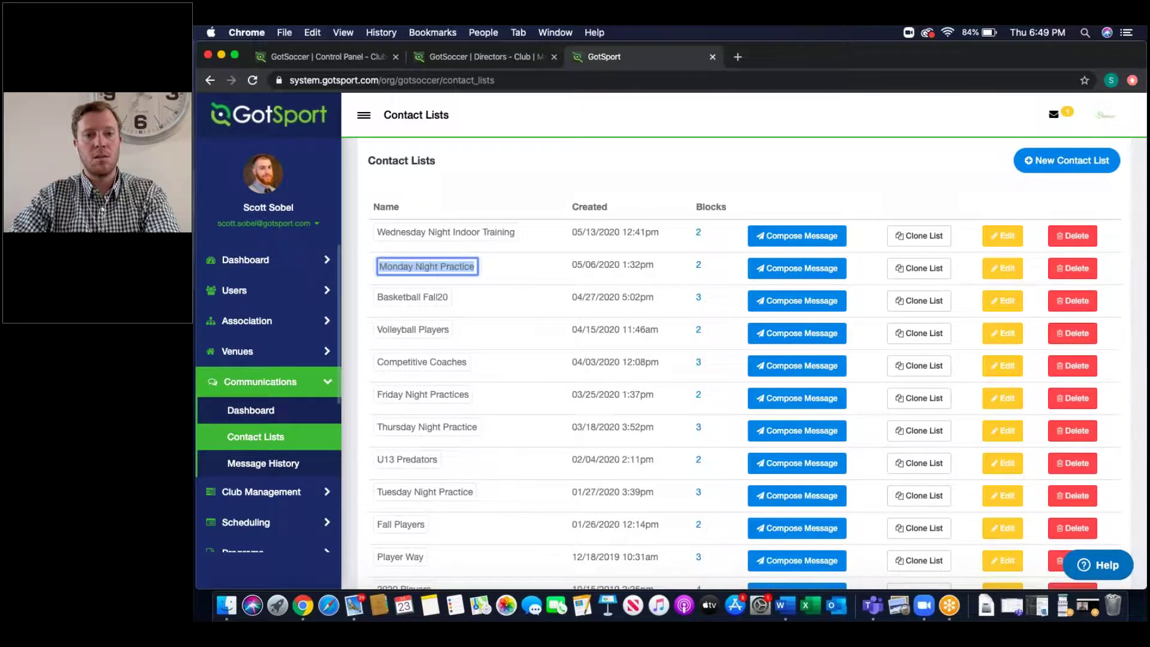
pyautogui.tripleClick(440, 366)
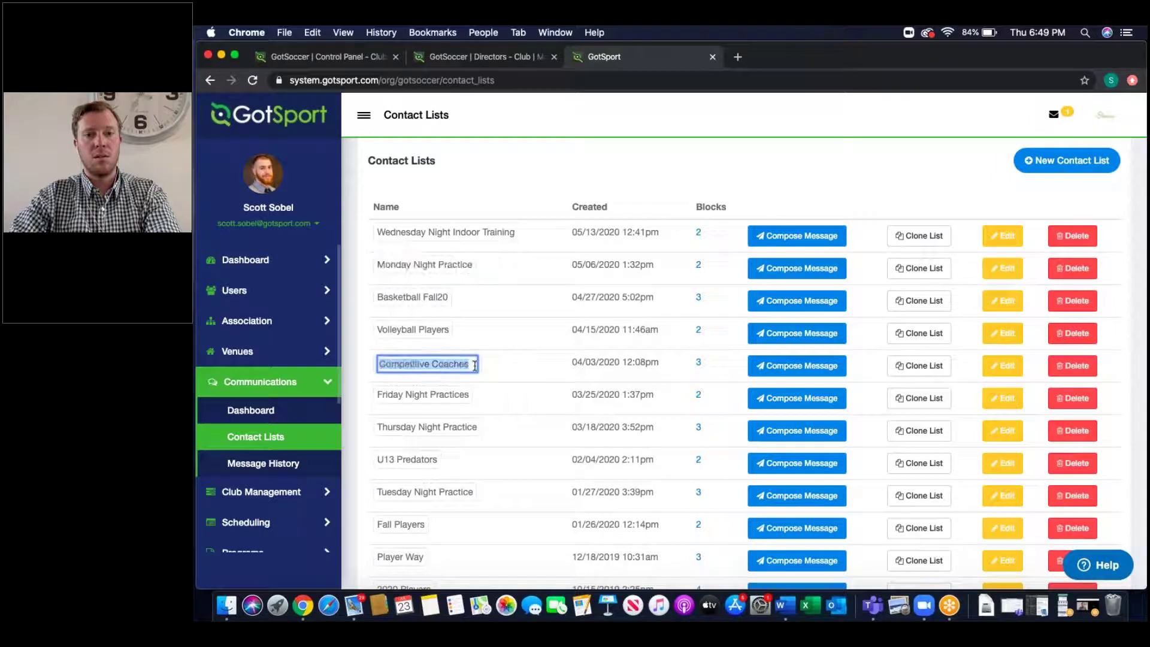
pyautogui.scroll(-5, 515, 437)
pyautogui.tripleClick(435, 501)
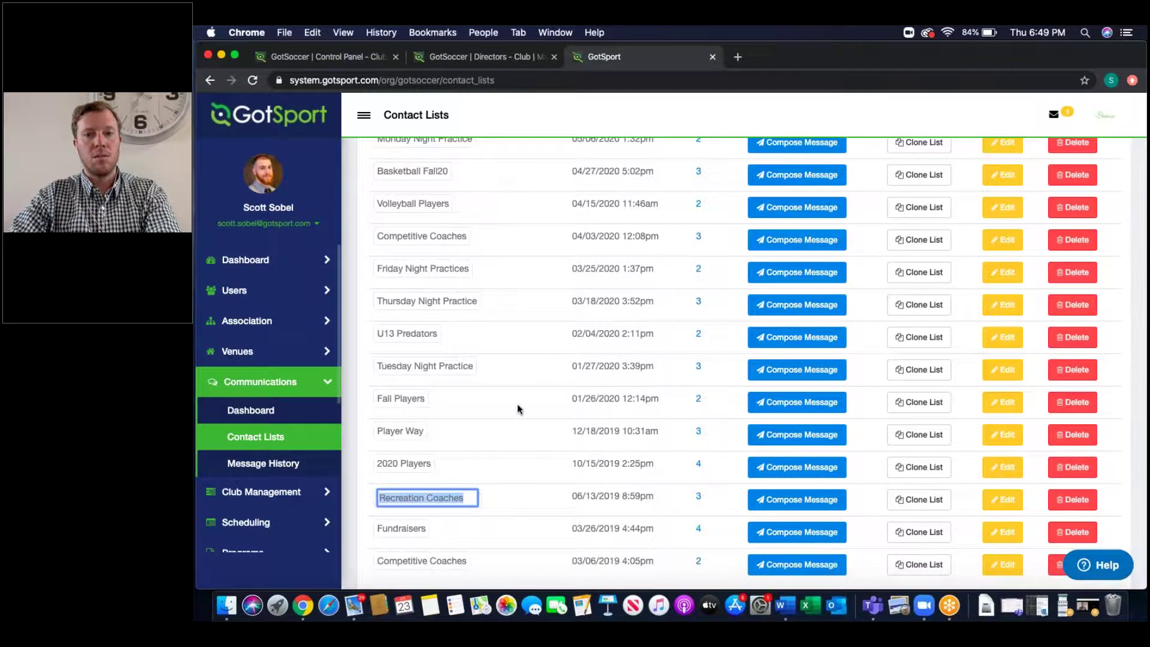
pyautogui.scroll(8, 516, 405)
pyautogui.click(1056, 248)
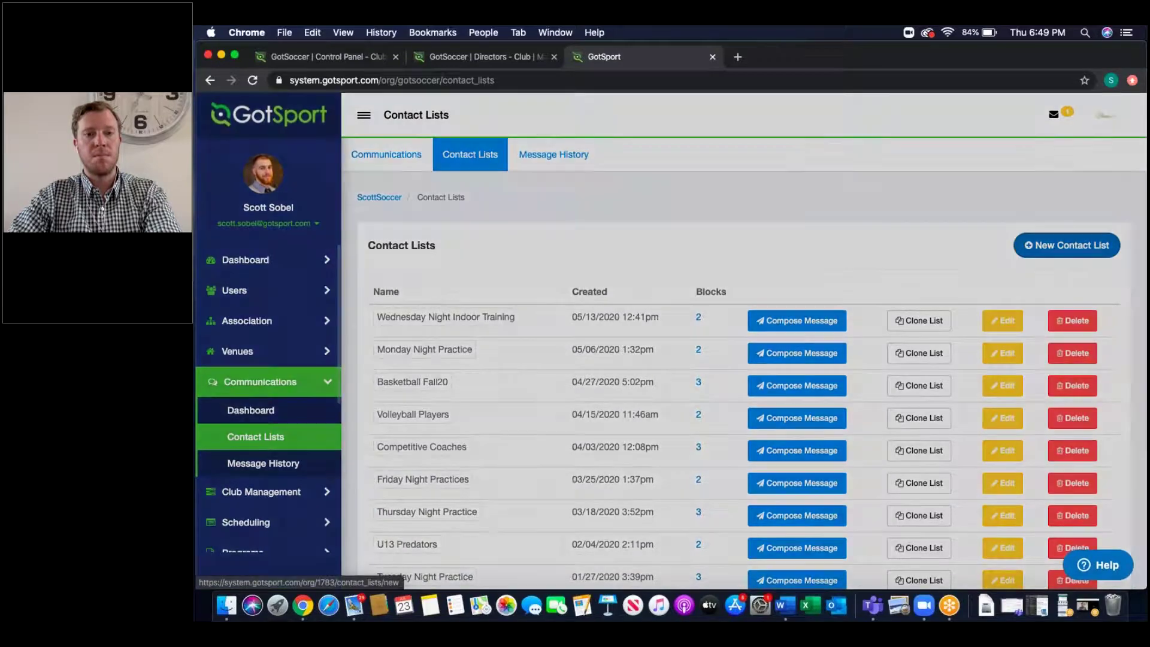
# Step: Create a new contact list named Test and save it
pyautogui.click(555, 222)
pyautogui.write('Test')
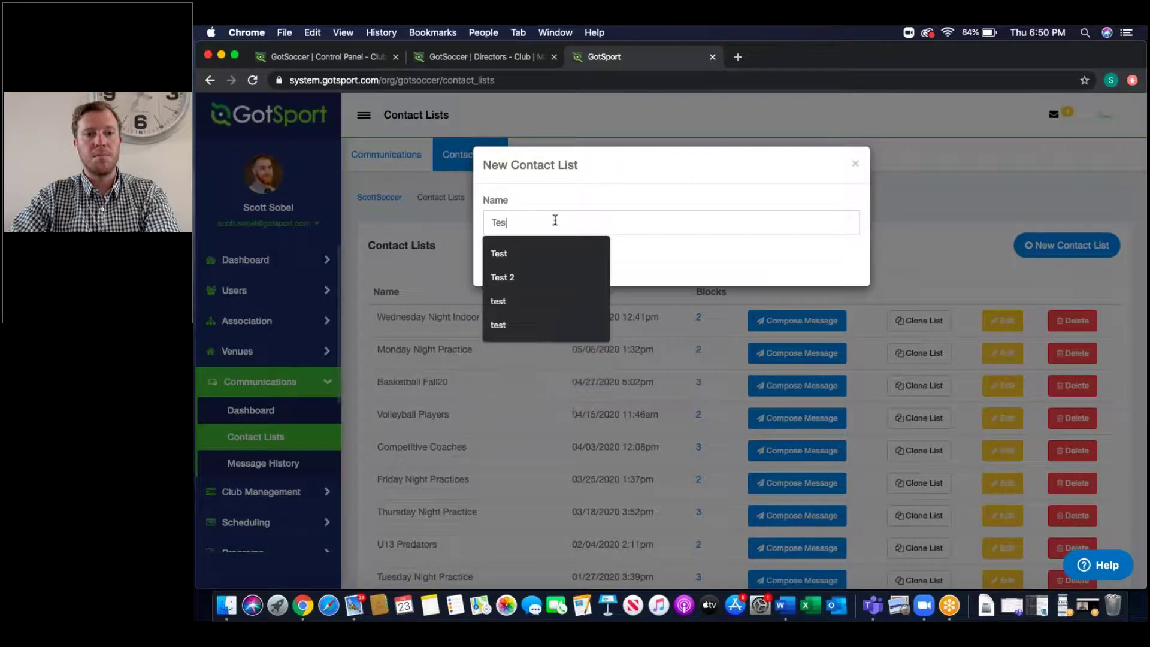
pyautogui.click(687, 261)
pyautogui.click(504, 264)
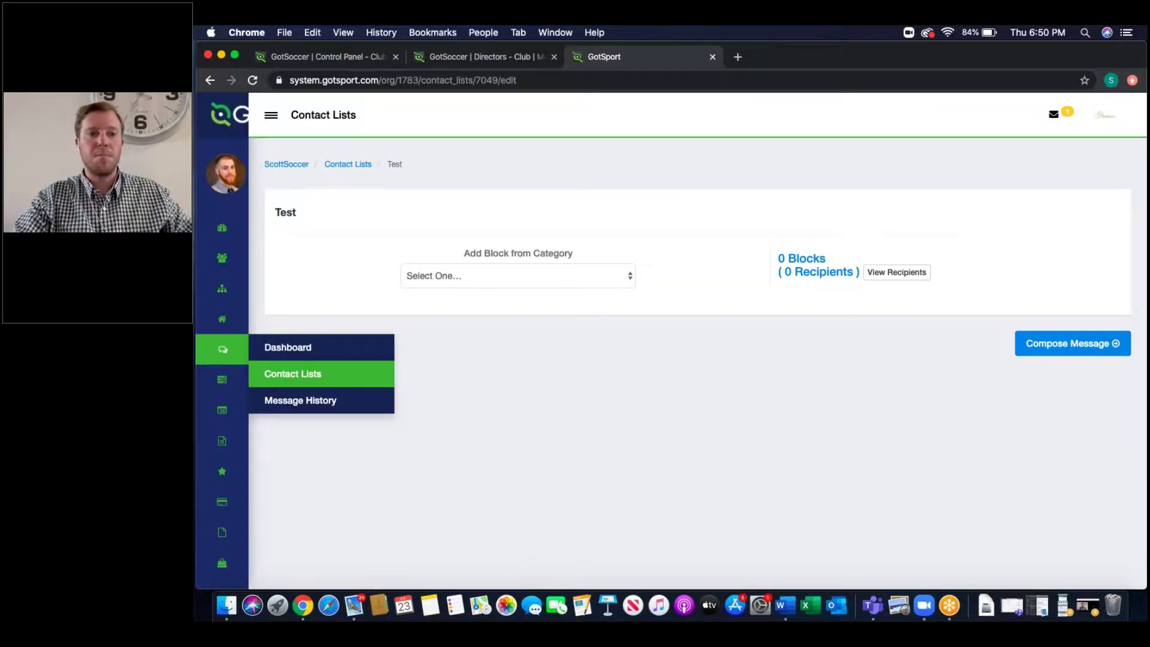
pyautogui.click(270, 115)
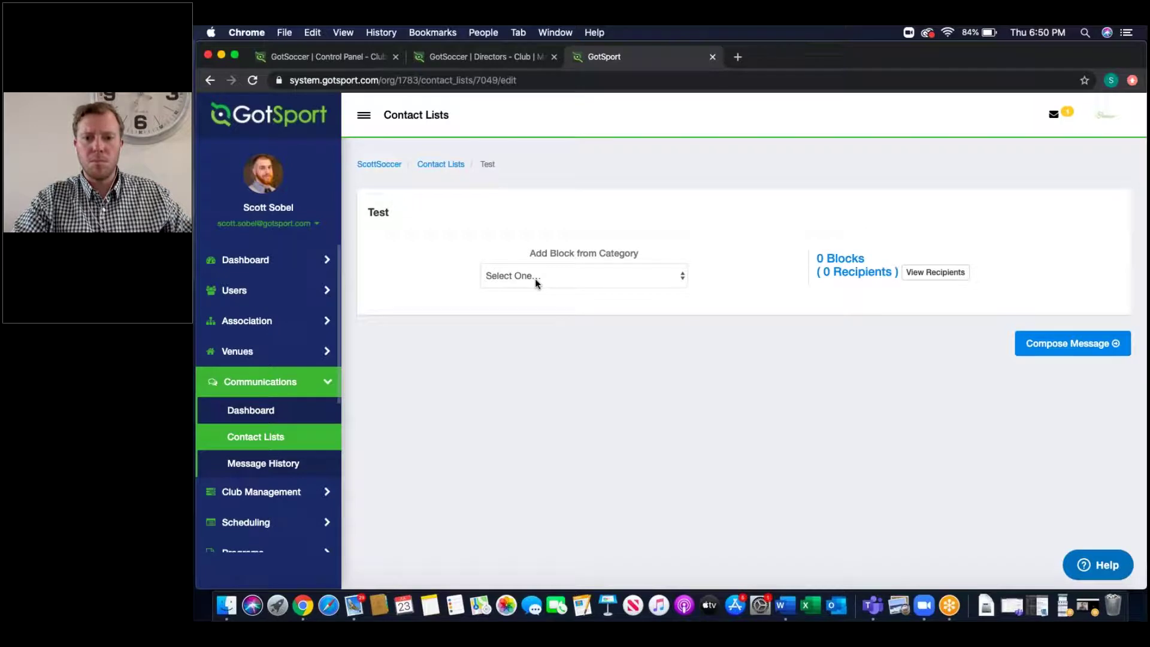
# Step: Add a Programs block: GotSoccer Developmental Academy Registration, Baseball Registration, Acceptance Letter; view 18 recipients
pyautogui.click(536, 283)
pyautogui.click(531, 315)
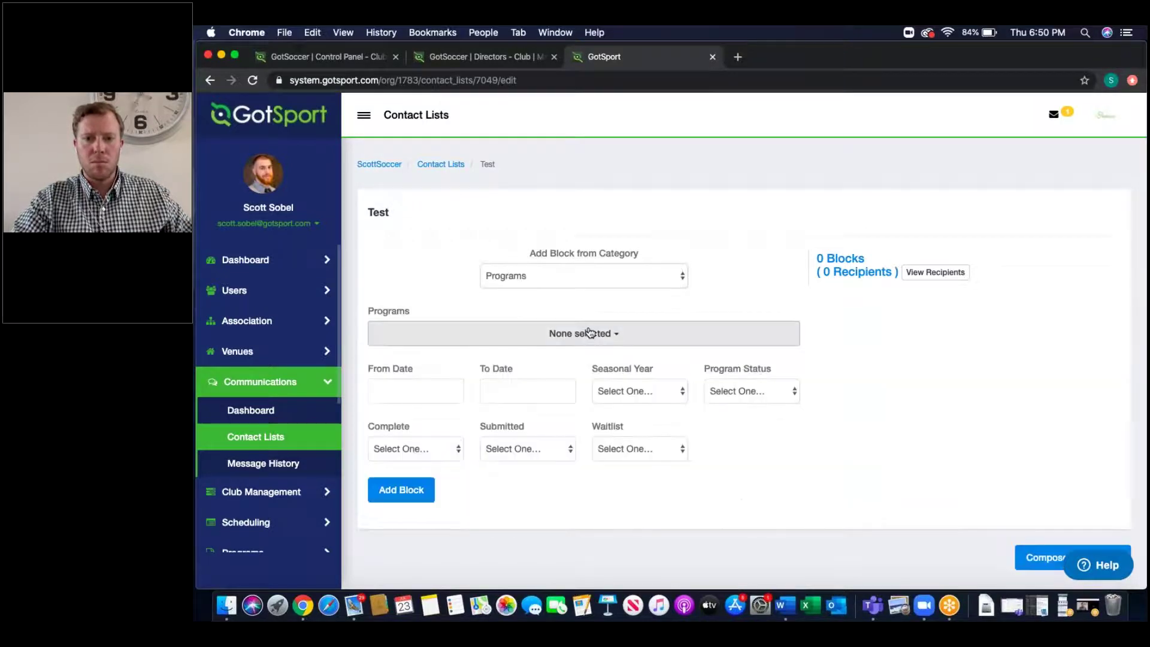
pyautogui.click(589, 333)
pyautogui.click(458, 411)
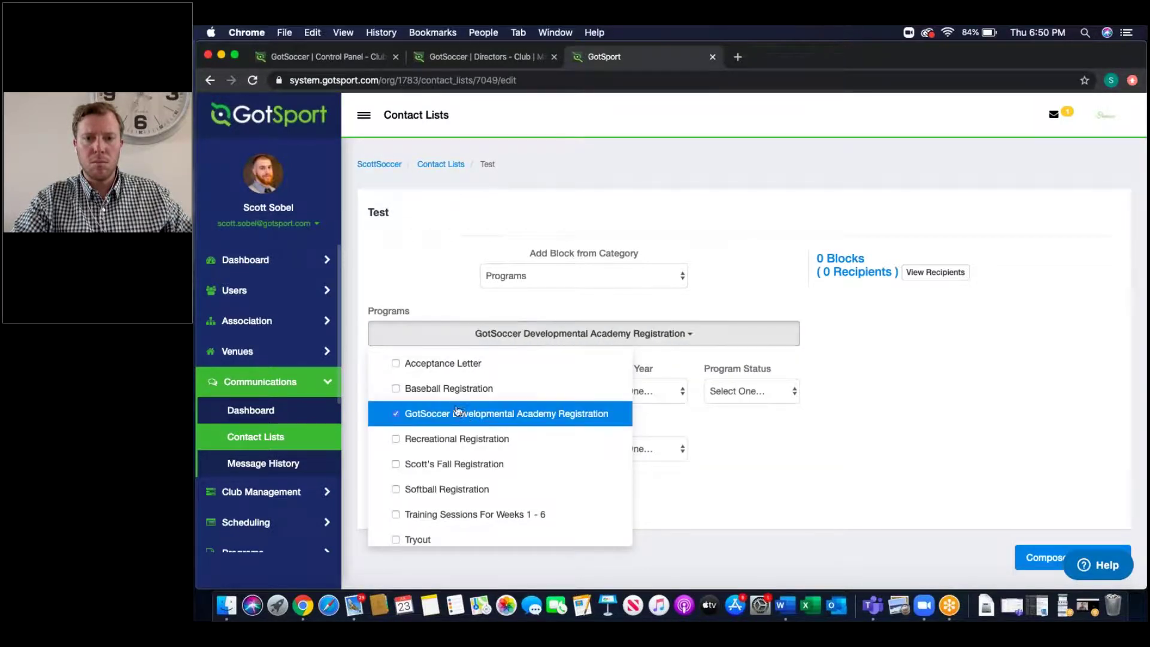
pyautogui.click(443, 390)
pyautogui.click(437, 365)
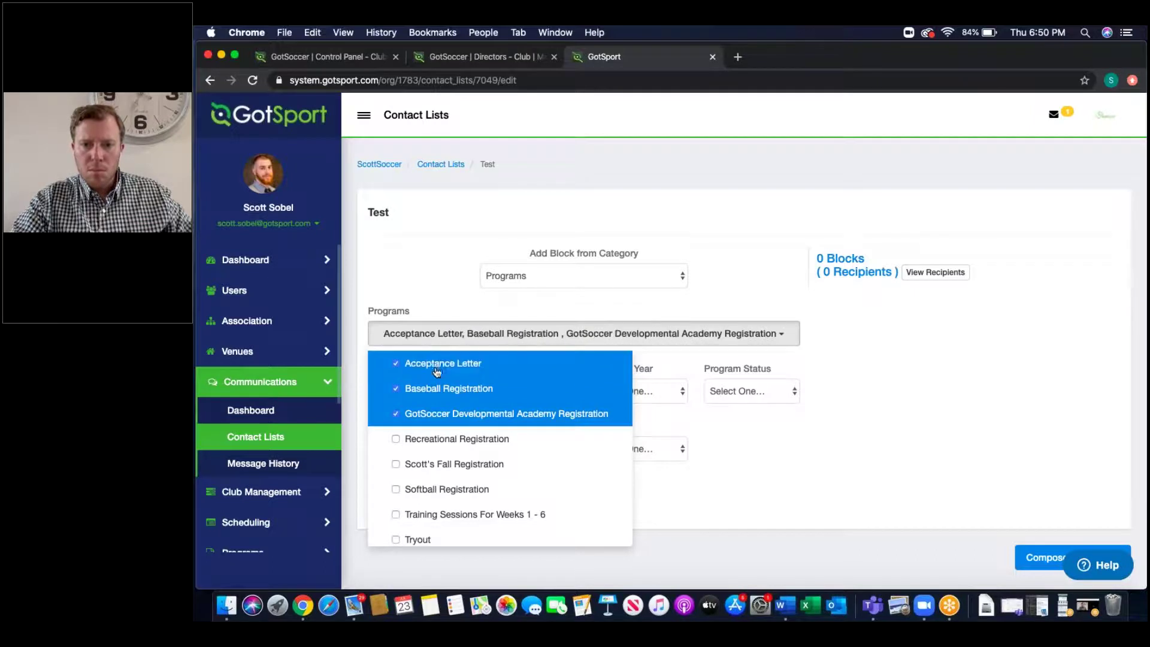
pyautogui.click(412, 276)
pyautogui.click(386, 494)
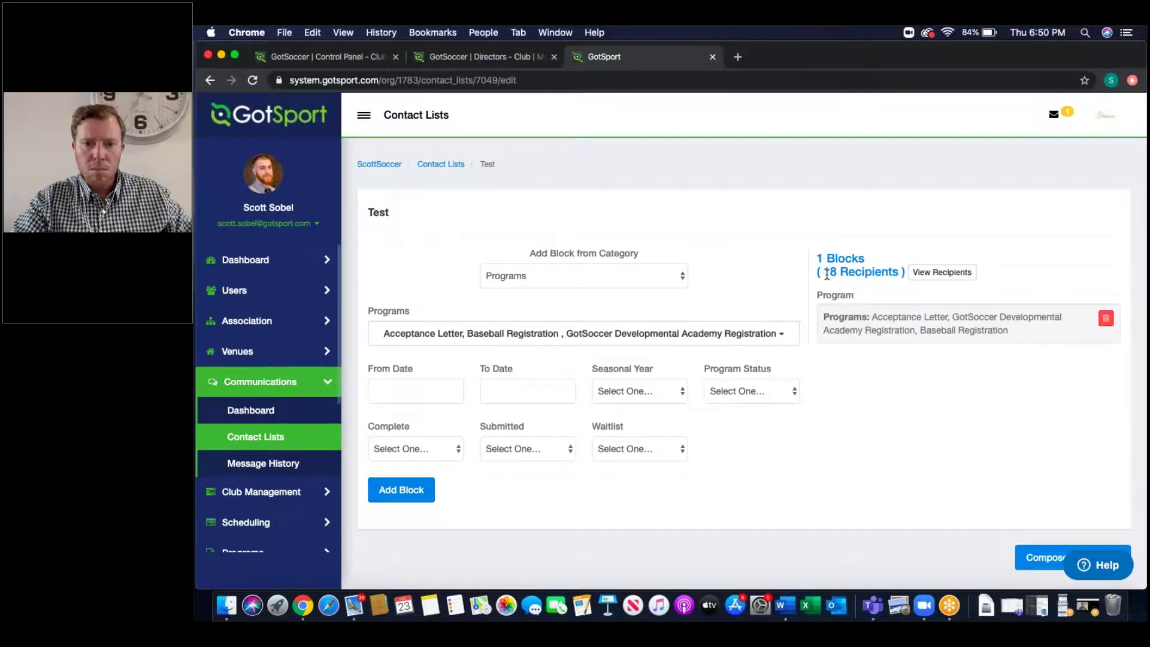
pyautogui.moveTo(825, 272); pyautogui.dragTo(898, 273)
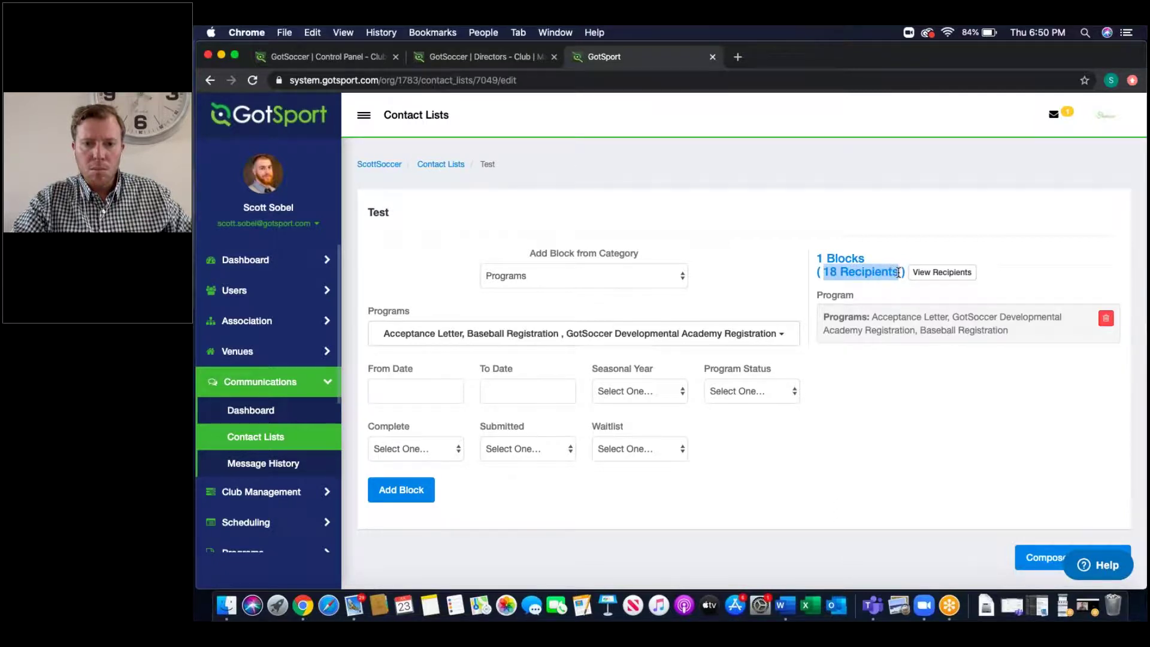
pyautogui.click(949, 272)
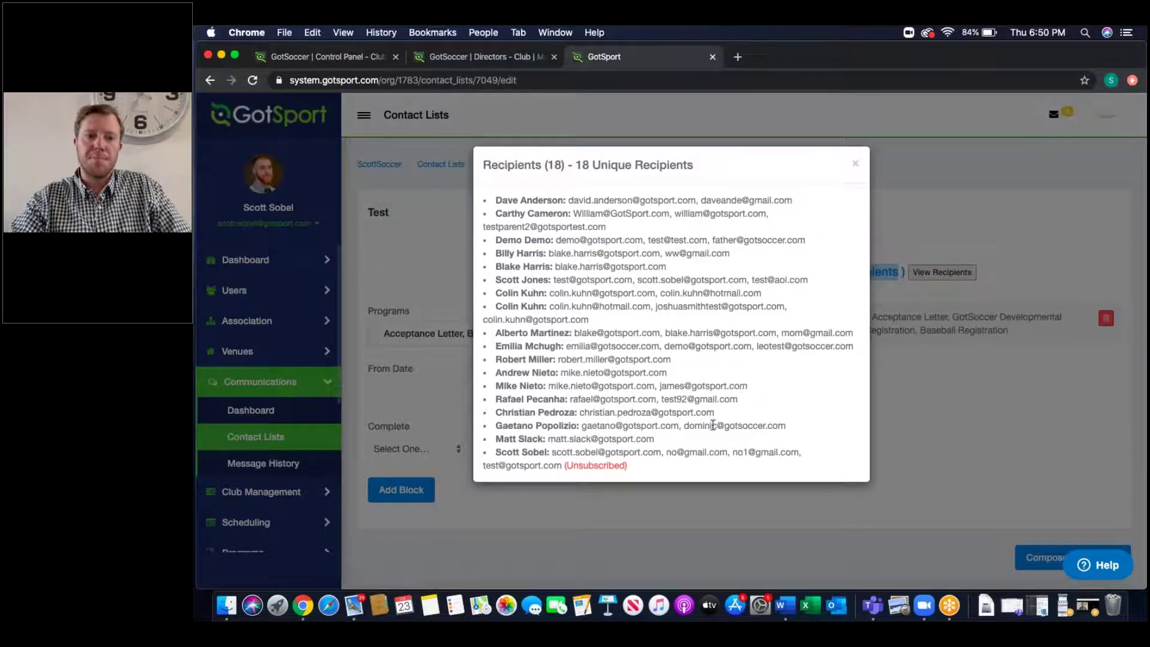
pyautogui.moveTo(634, 464); pyautogui.dragTo(493, 450)
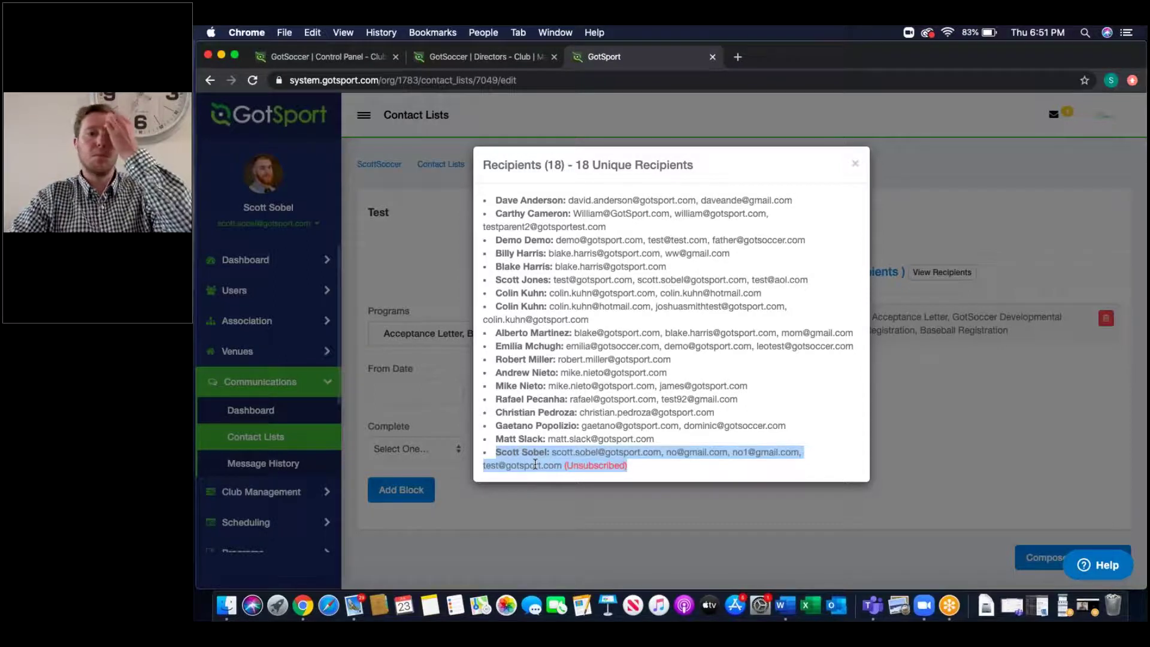
pyautogui.click(854, 167)
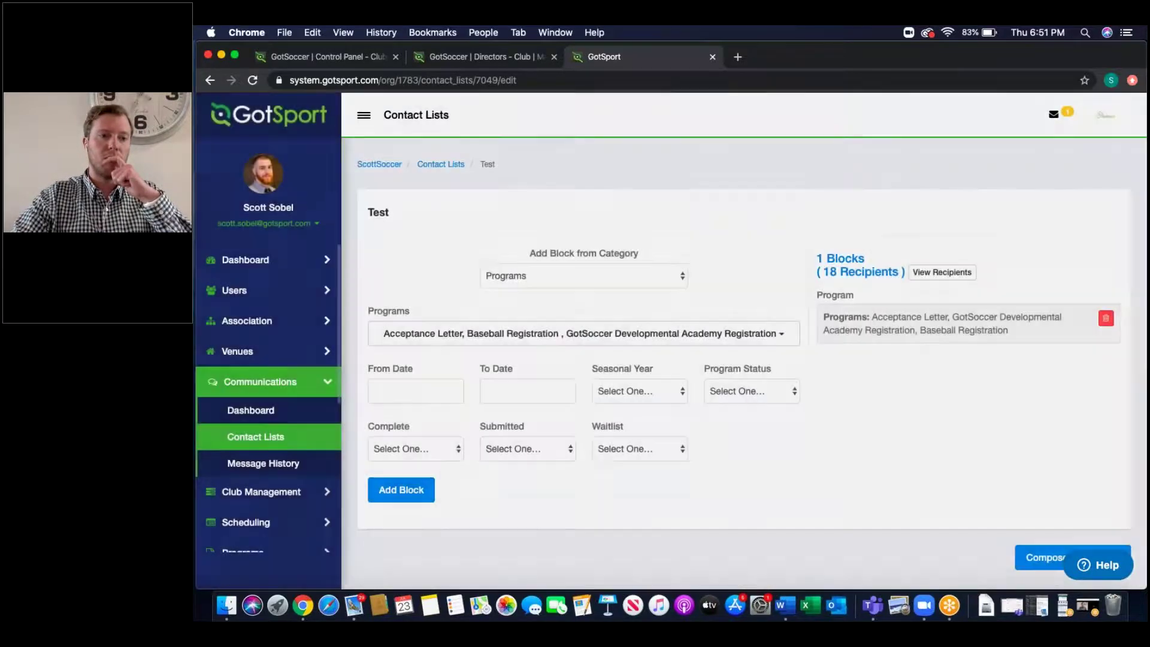
# Step: Start a Teams block with Arsenal, Barry Test Junior Gunners Test, BarryTest Test Team 2018, Chrono, DA - Green
pyautogui.click(564, 282)
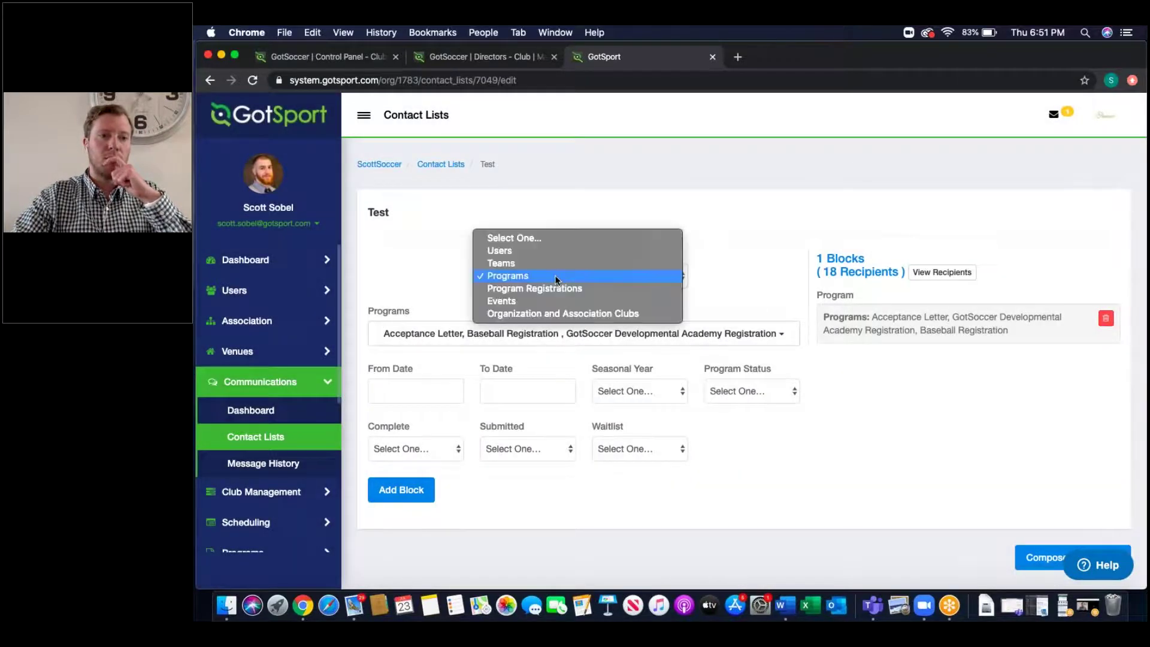
pyautogui.click(527, 262)
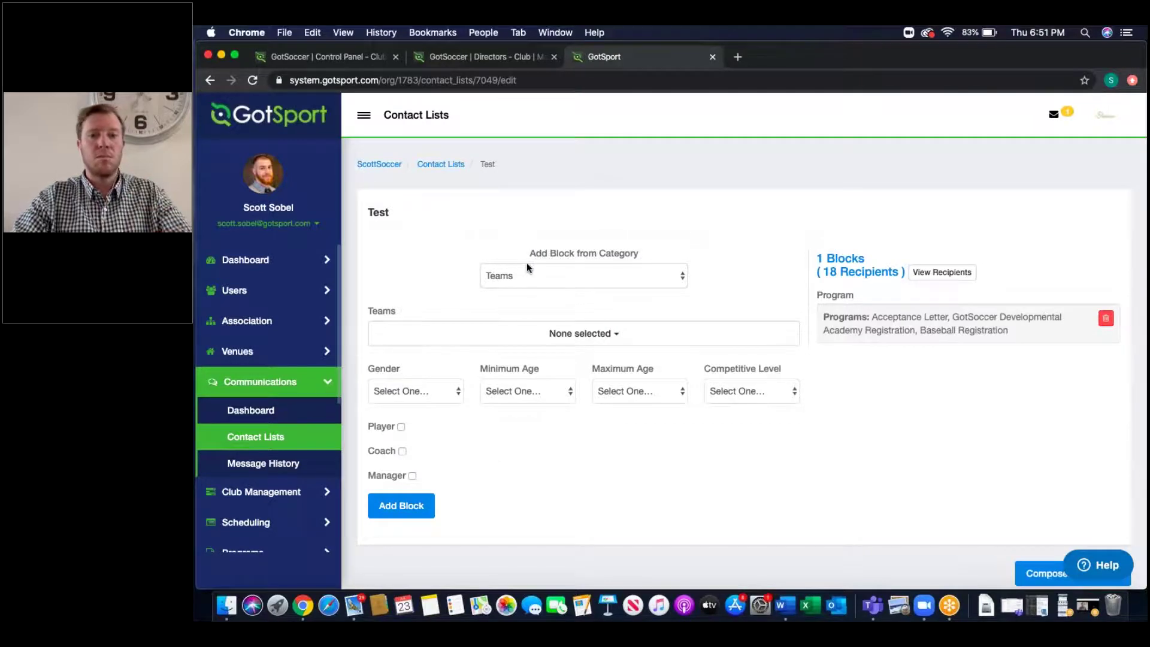
pyautogui.click(567, 328)
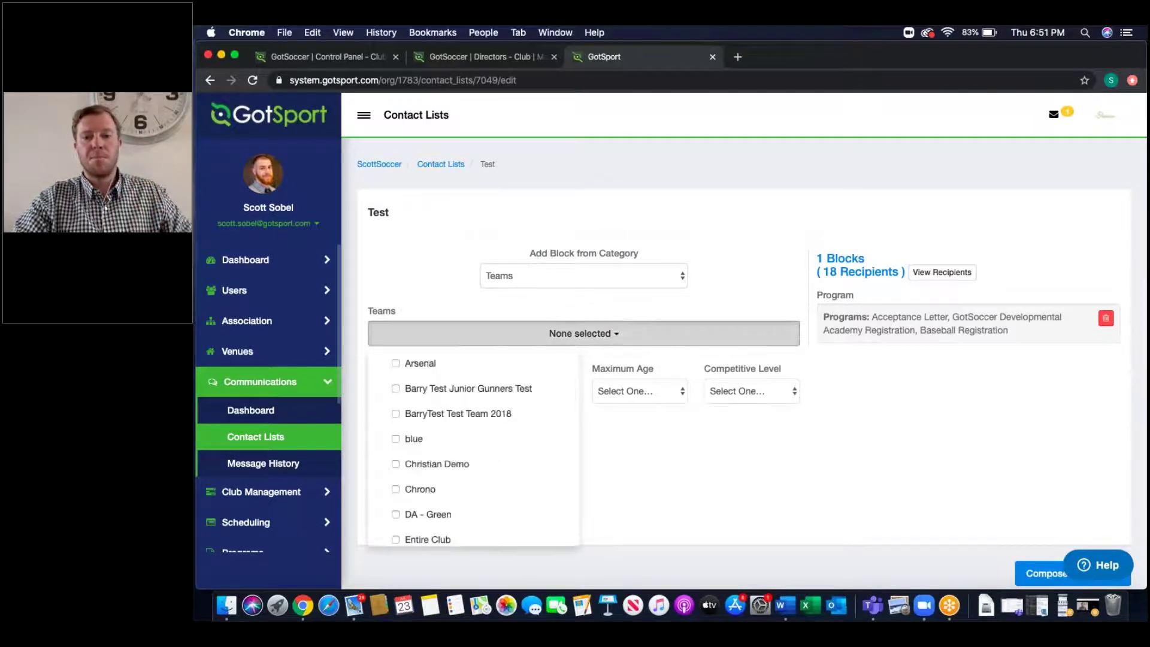
pyautogui.click(421, 365)
pyautogui.click(423, 390)
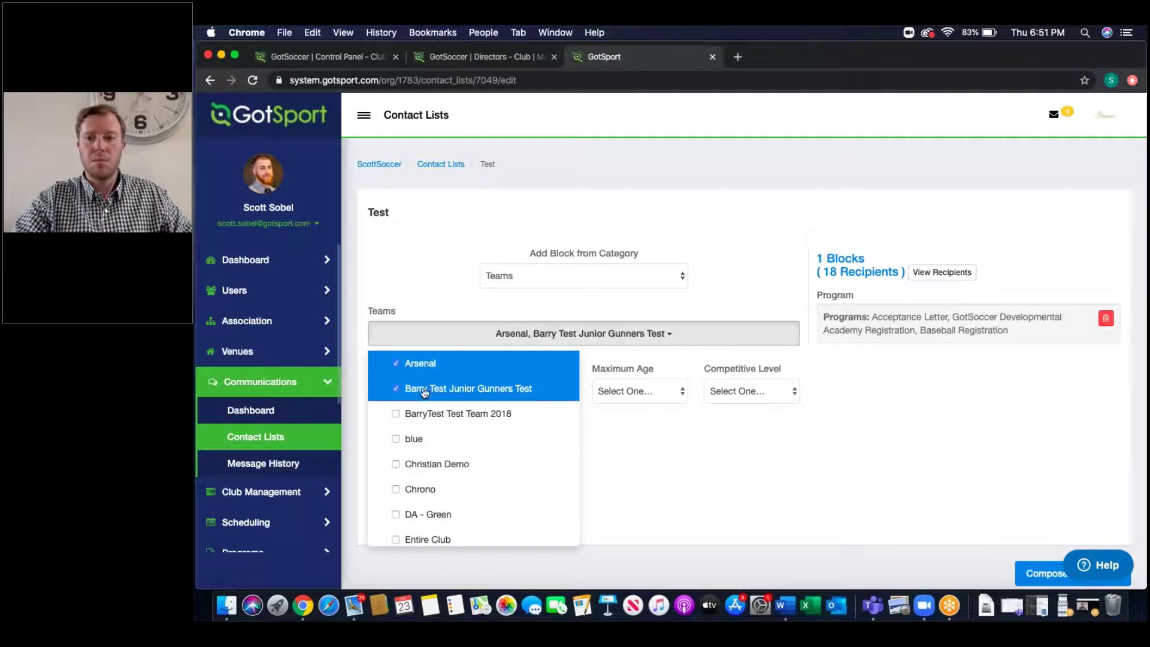
pyautogui.click(426, 414)
pyautogui.click(425, 489)
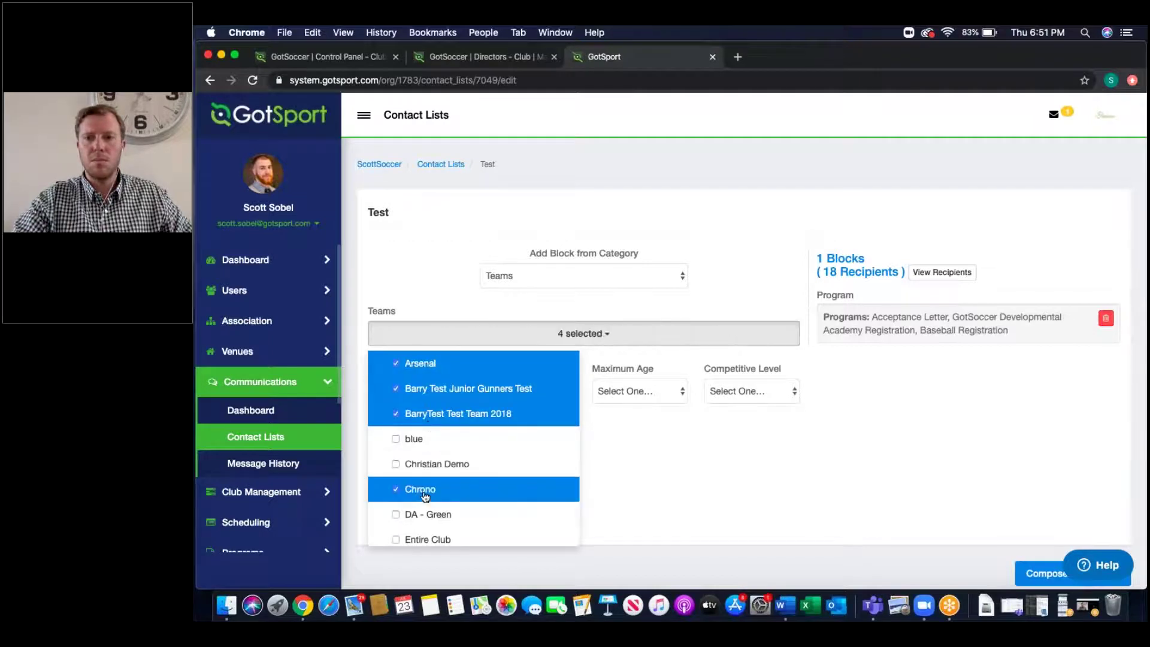
pyautogui.click(429, 515)
pyautogui.click(651, 488)
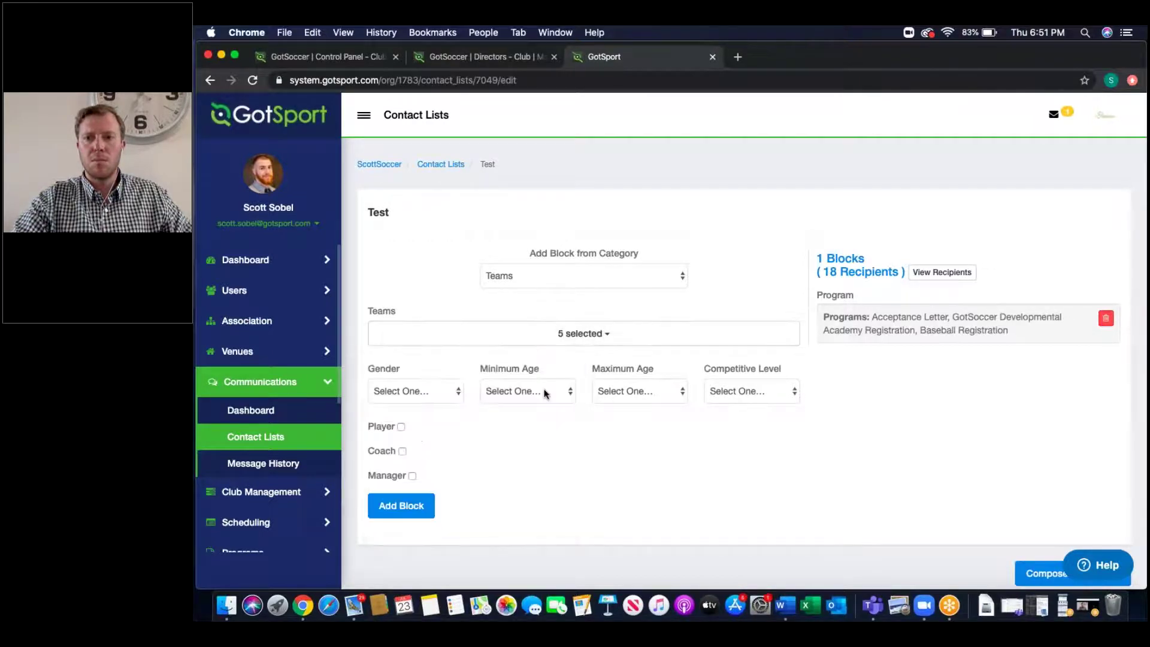
# Step: Include players, coaches and managers, add the block, and review the 39-recipient total
pyautogui.click(400, 426)
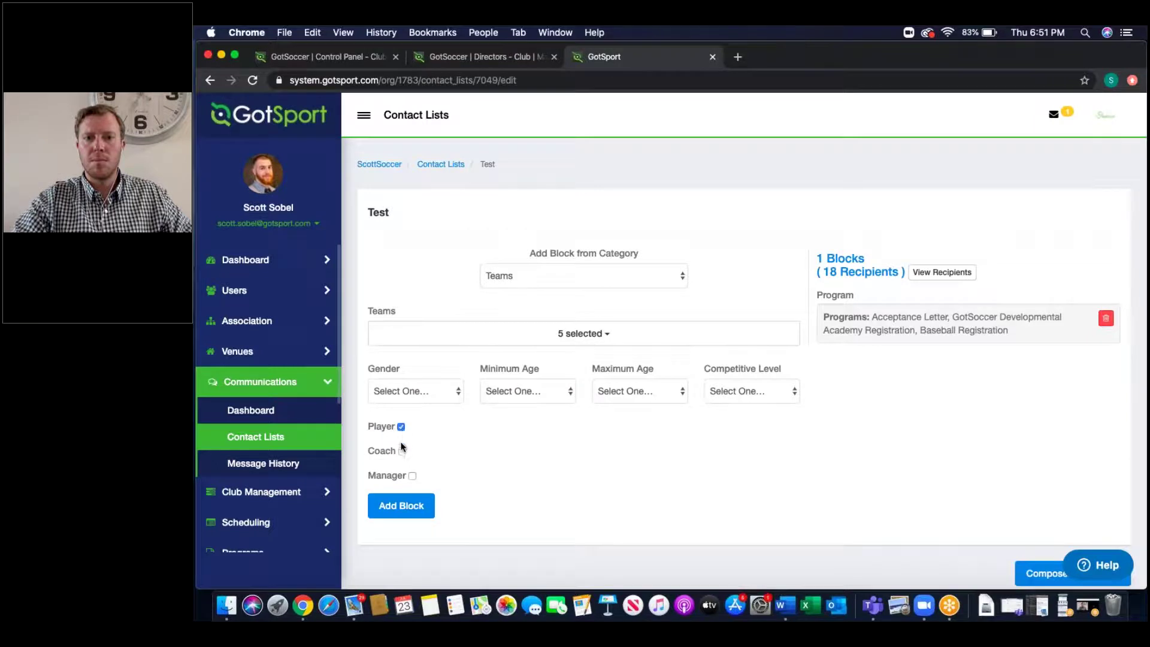
pyautogui.click(402, 452)
pyautogui.click(412, 476)
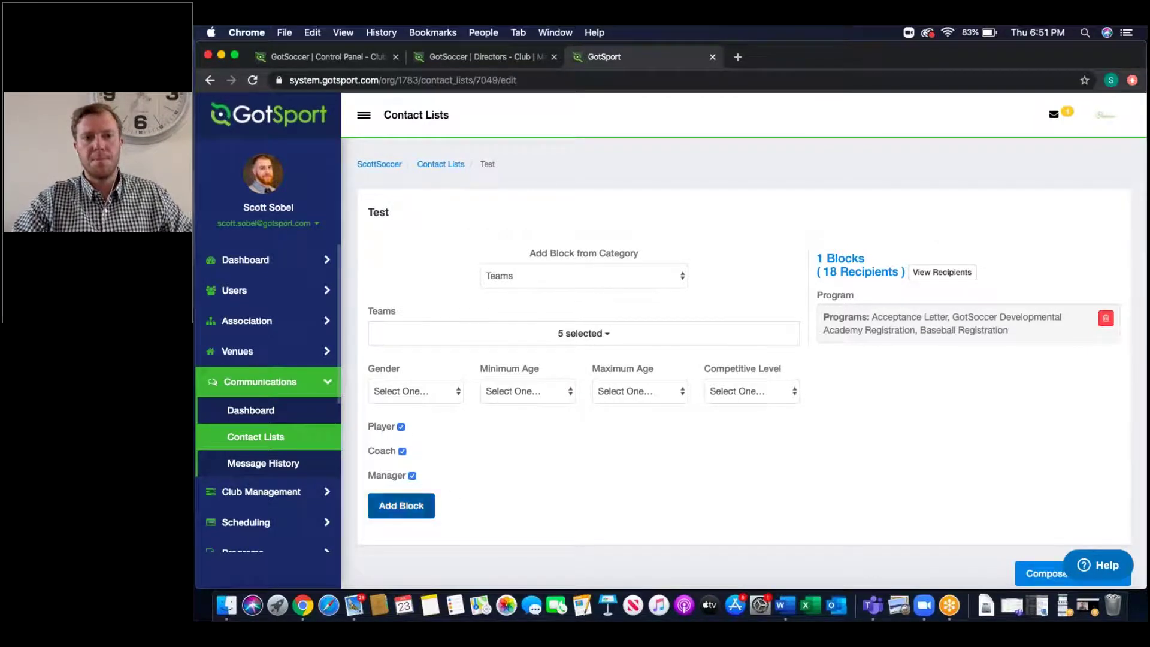
pyautogui.click(401, 508)
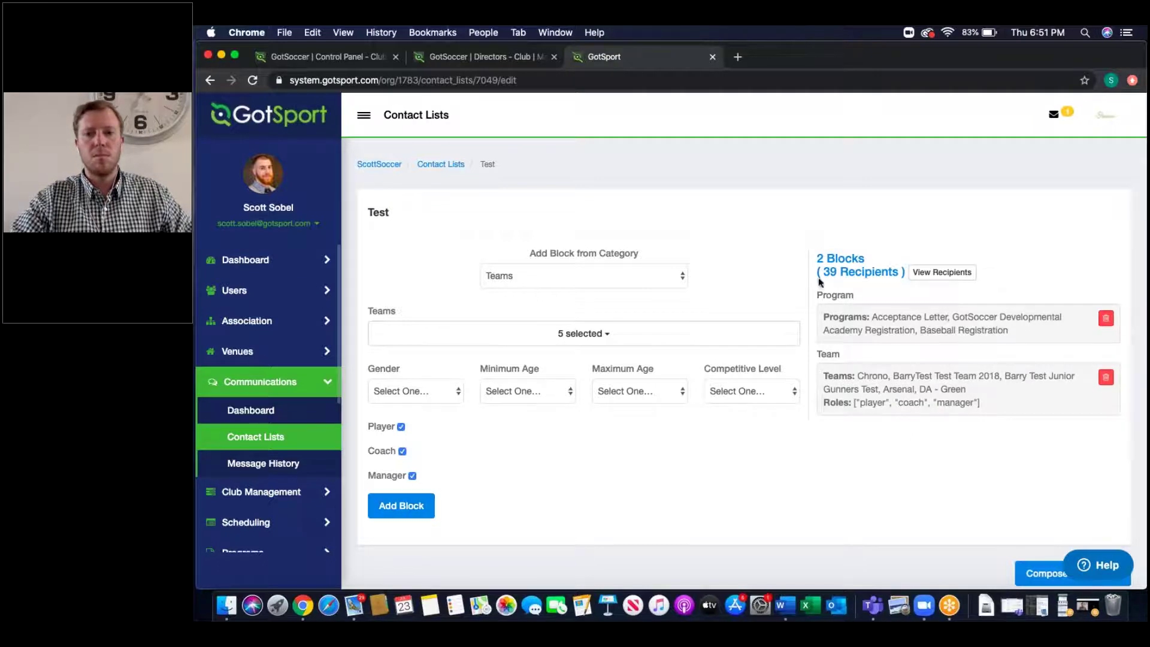
pyautogui.moveTo(822, 269); pyautogui.dragTo(902, 272)
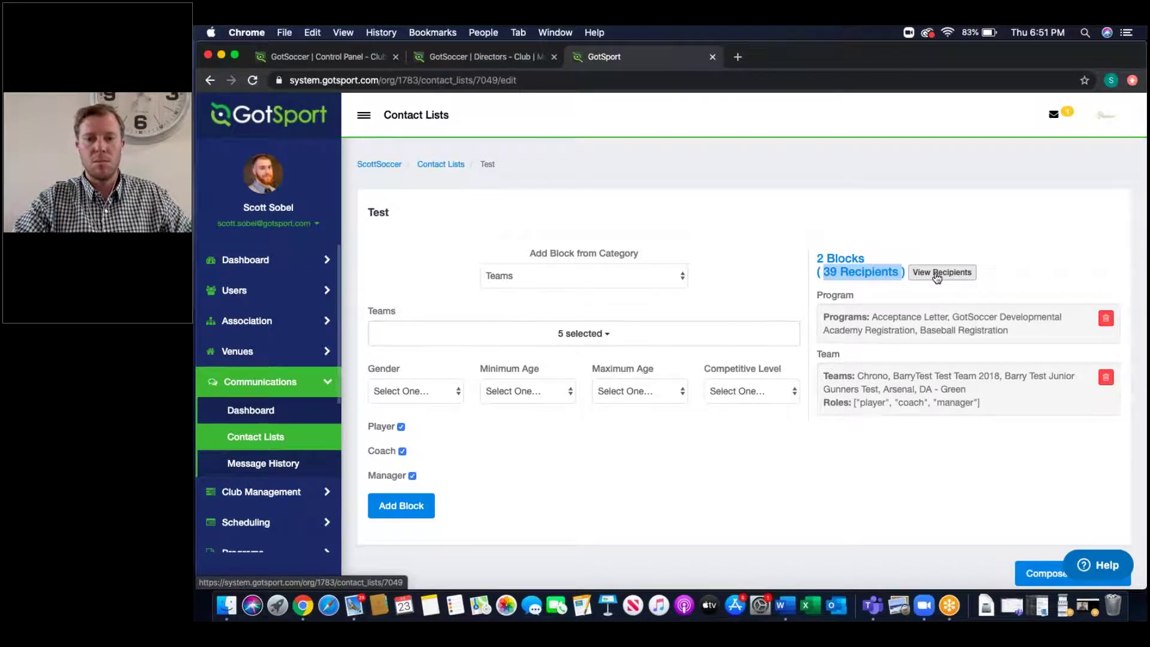
pyautogui.moveTo(1024, 332); pyautogui.dragTo(875, 319)
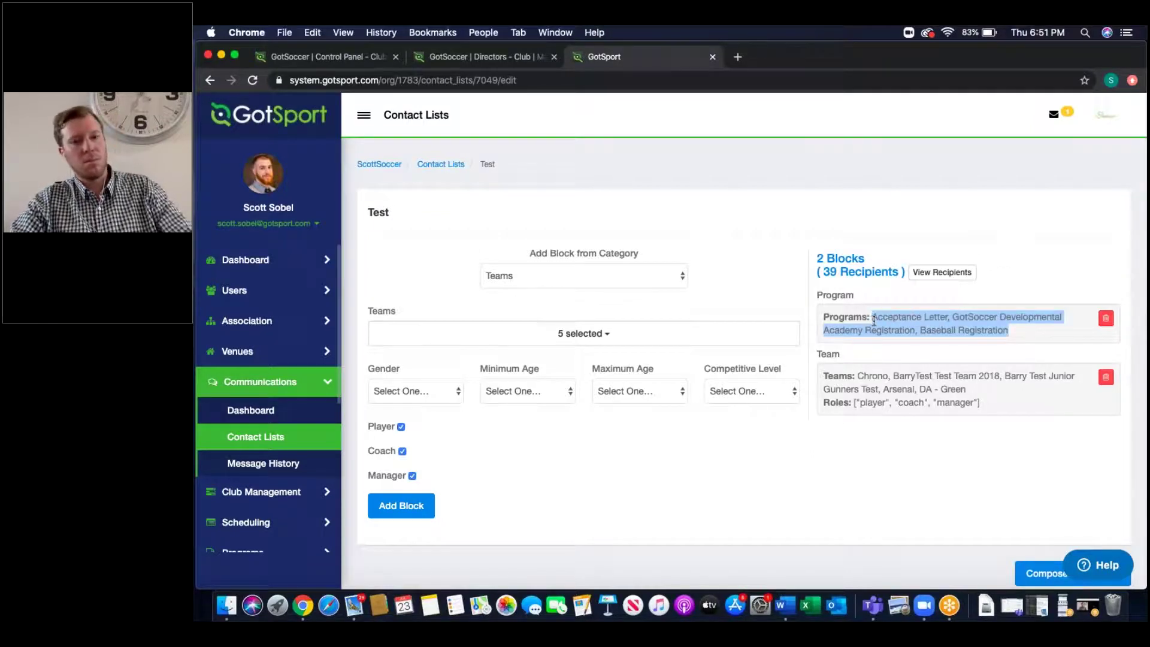
pyautogui.moveTo(987, 391); pyautogui.dragTo(857, 380)
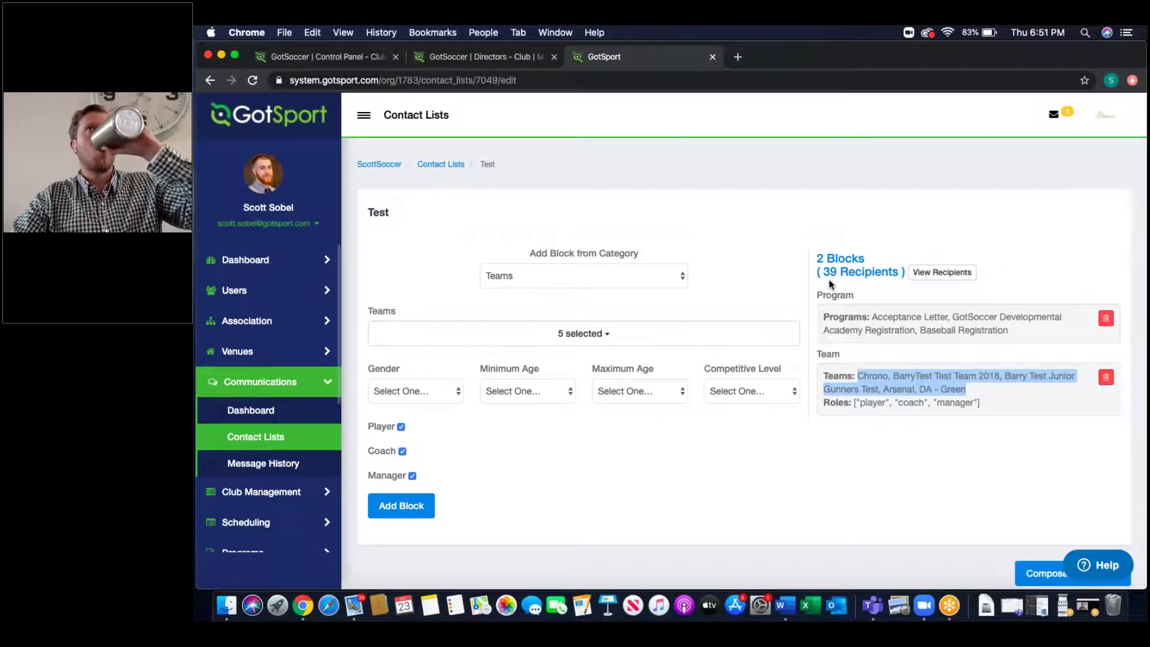
pyautogui.moveTo(836, 272); pyautogui.dragTo(826, 272)
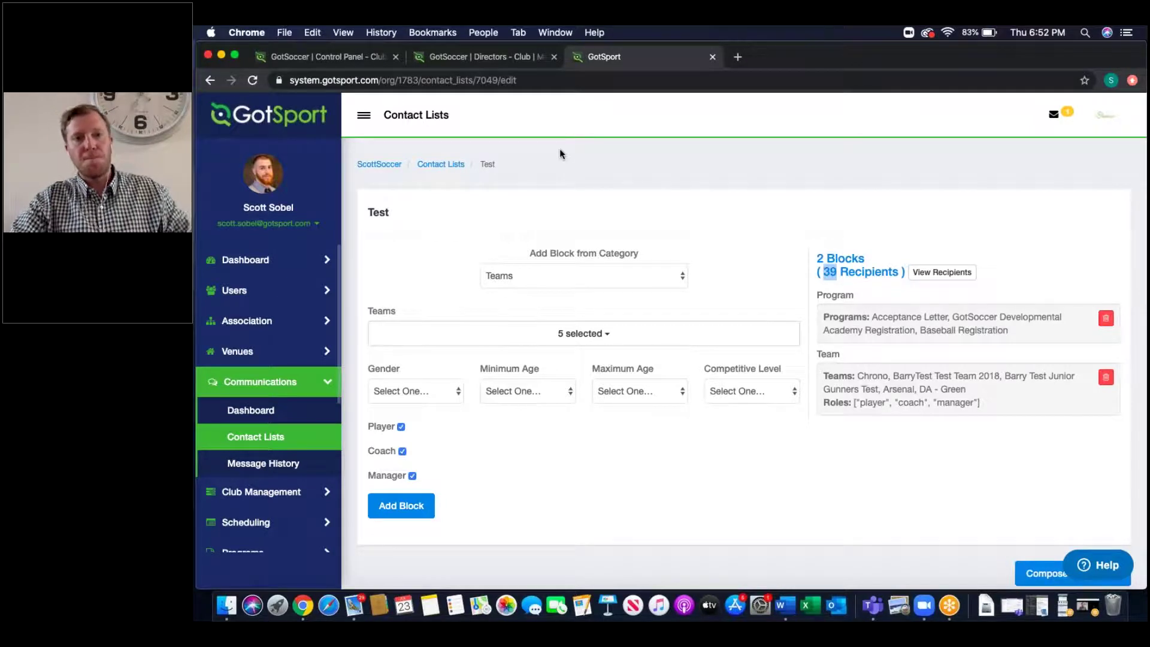
# Step: Return to the contact lists and start a new message to Monday Night Practice
pyautogui.click(459, 166)
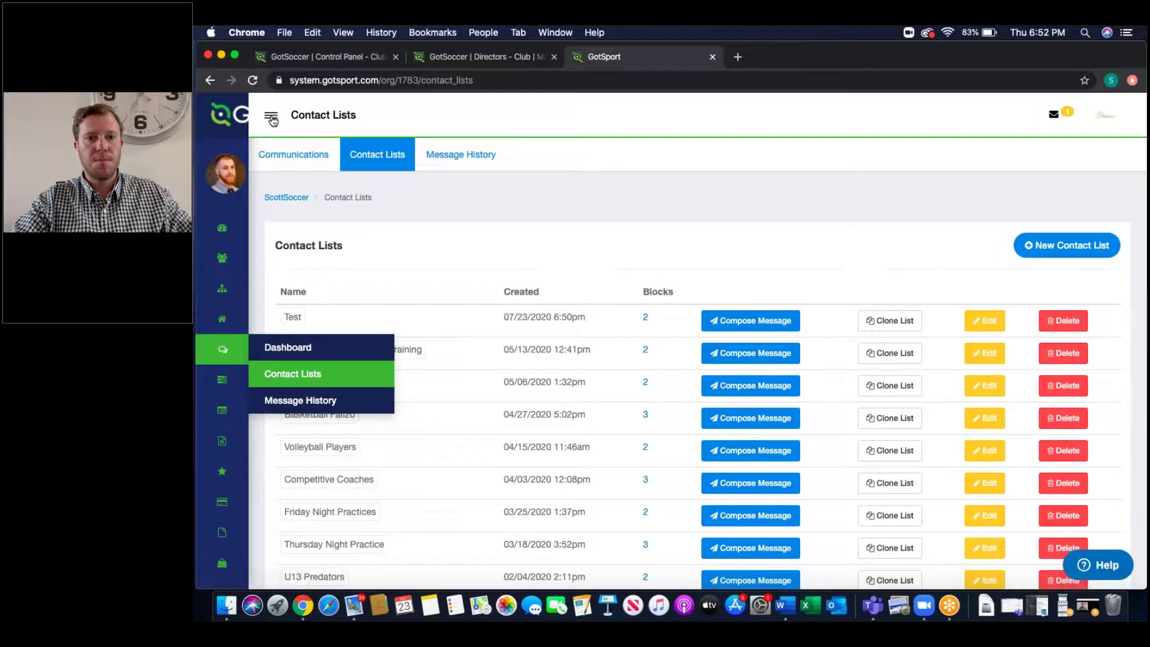
pyautogui.click(271, 118)
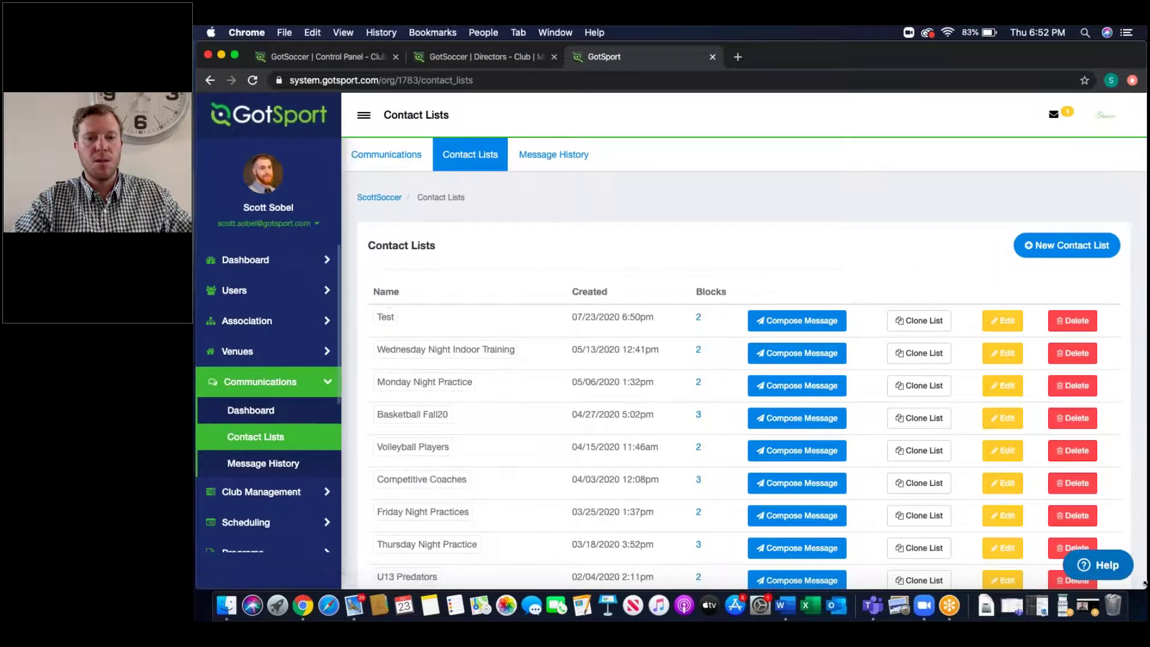
pyautogui.moveTo(1144, 584); pyautogui.dragTo(698, 572)
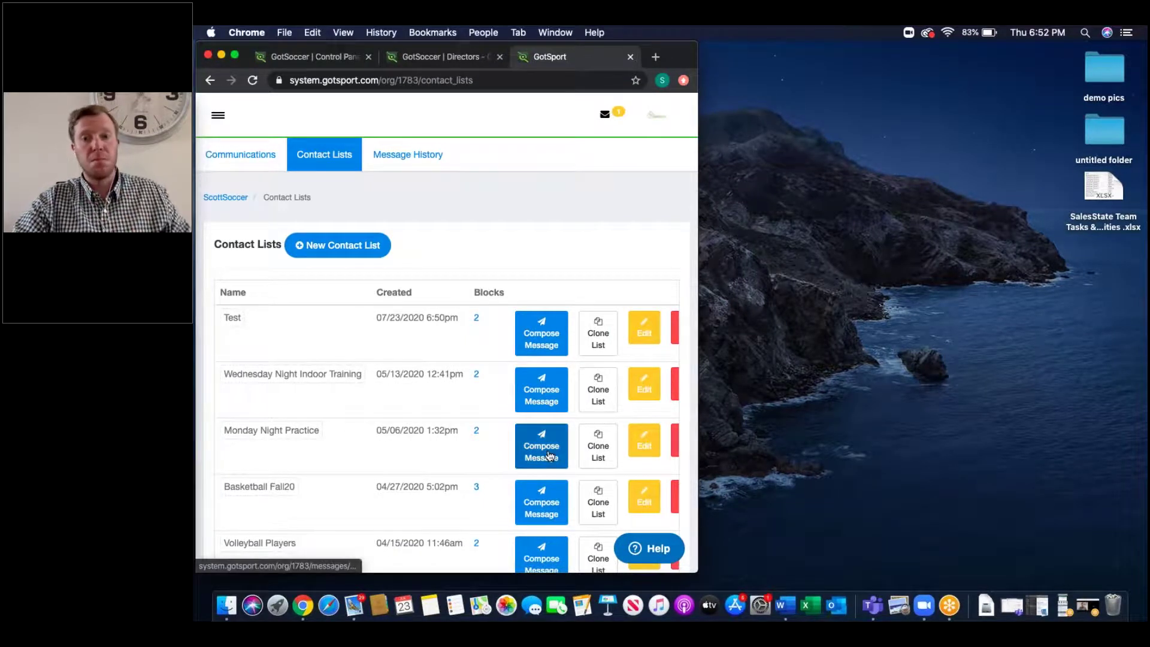
pyautogui.click(549, 456)
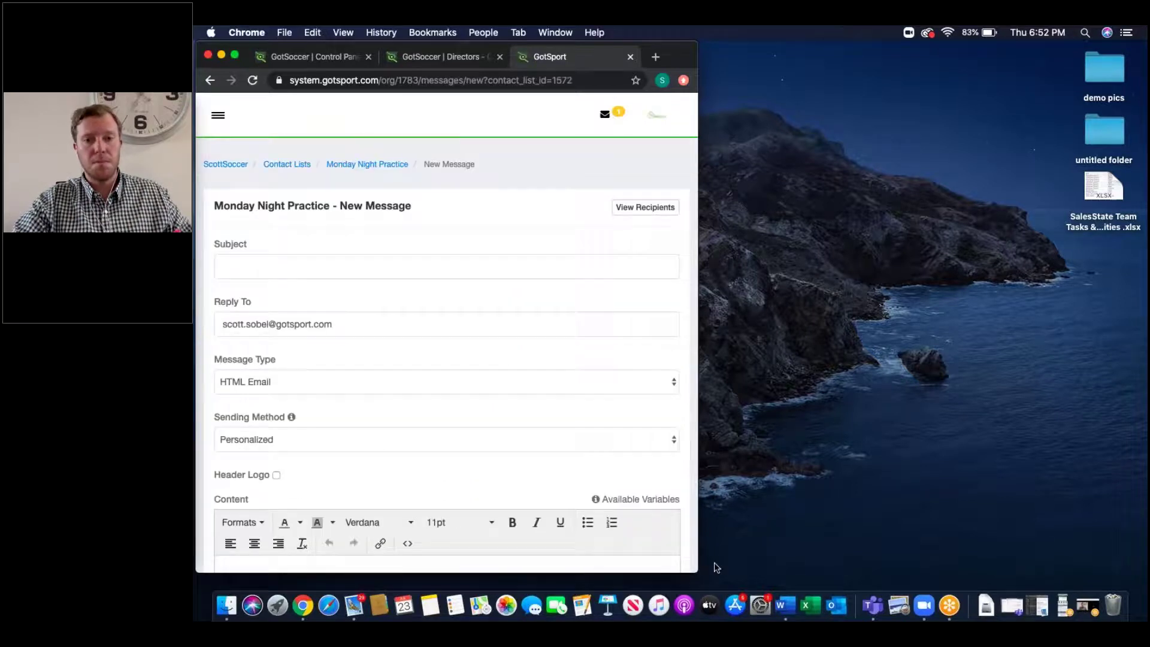
pyautogui.moveTo(696, 569); pyautogui.dragTo(1136, 587)
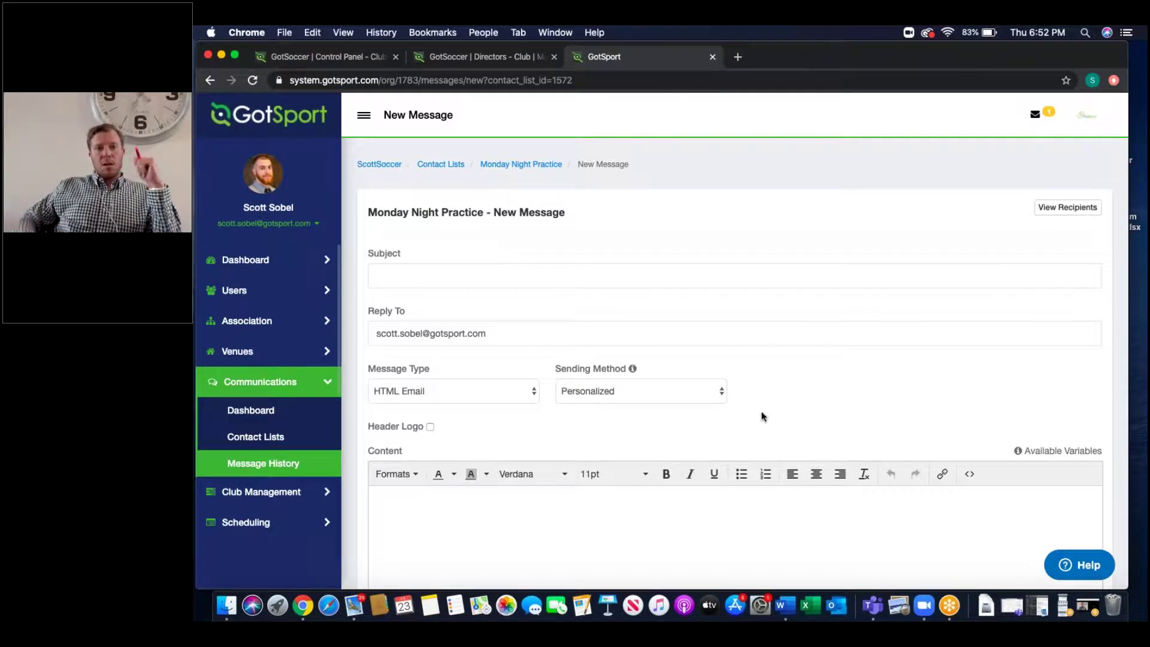
# Step: Include both the header logo and the footer logo in the message
pyautogui.scroll(-5, 762, 415)
pyautogui.click(508, 388)
pyautogui.scroll(-1, 449, 274)
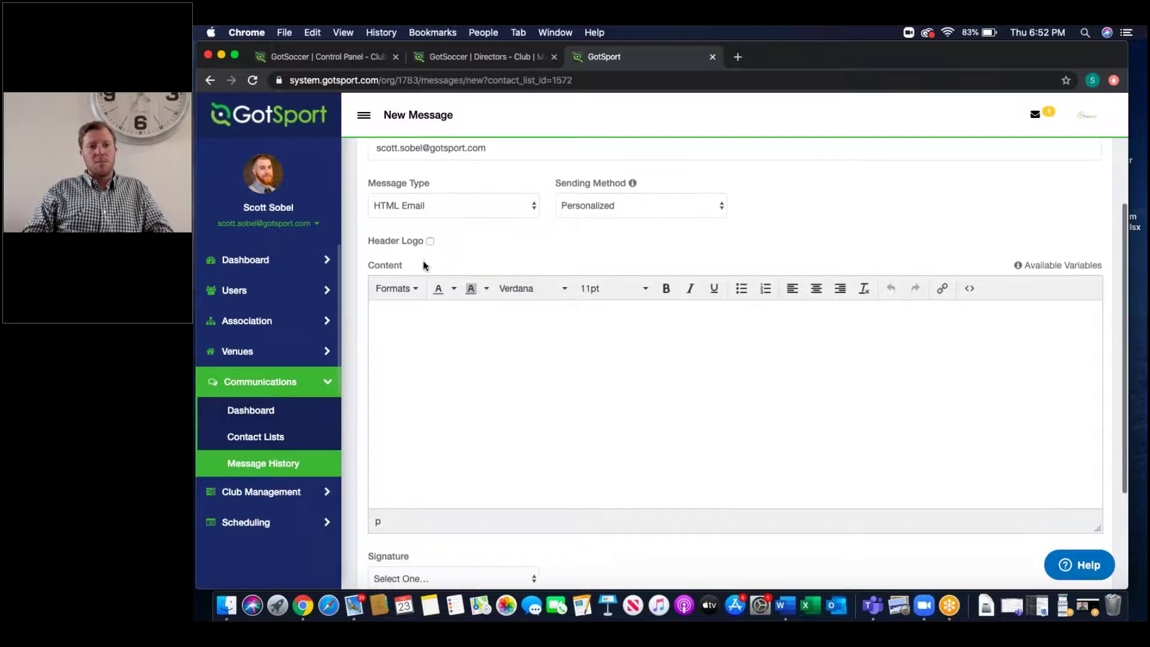
pyautogui.tripleClick(390, 243)
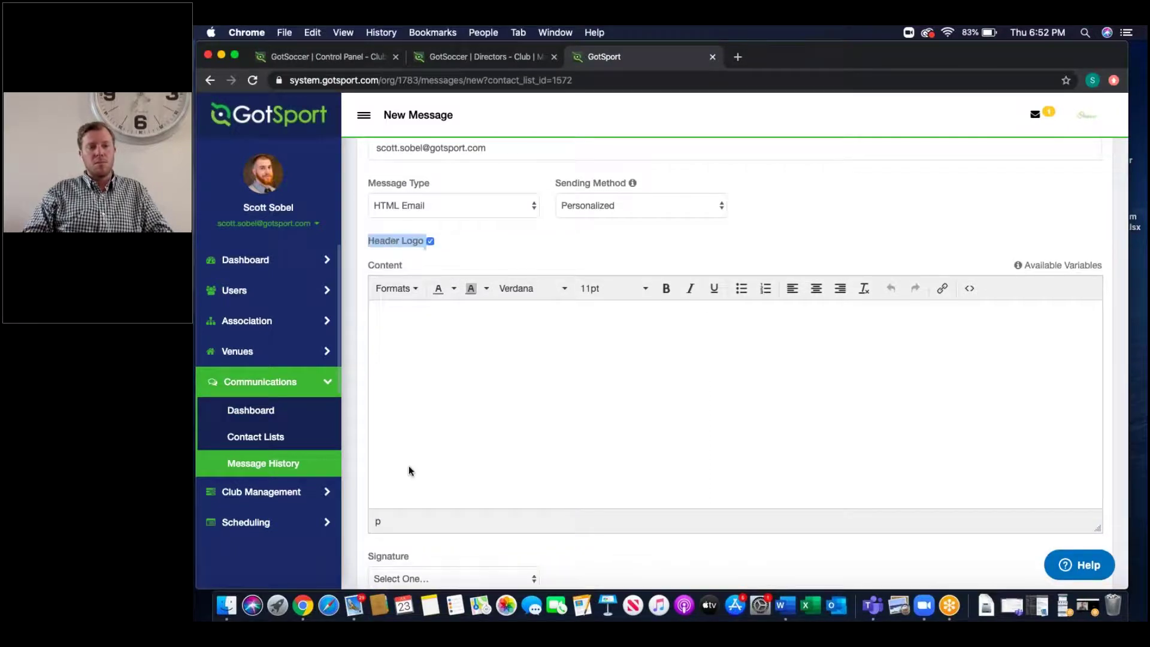
pyautogui.scroll(-3, 411, 469)
pyautogui.tripleClick(386, 506)
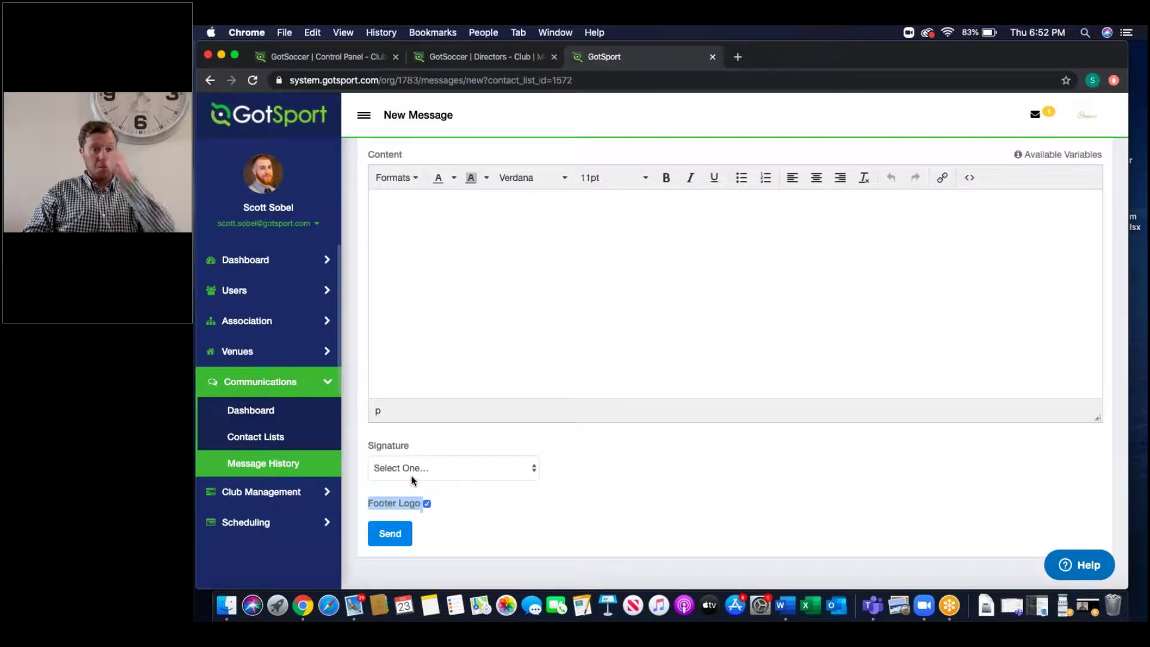
pyautogui.click(412, 479)
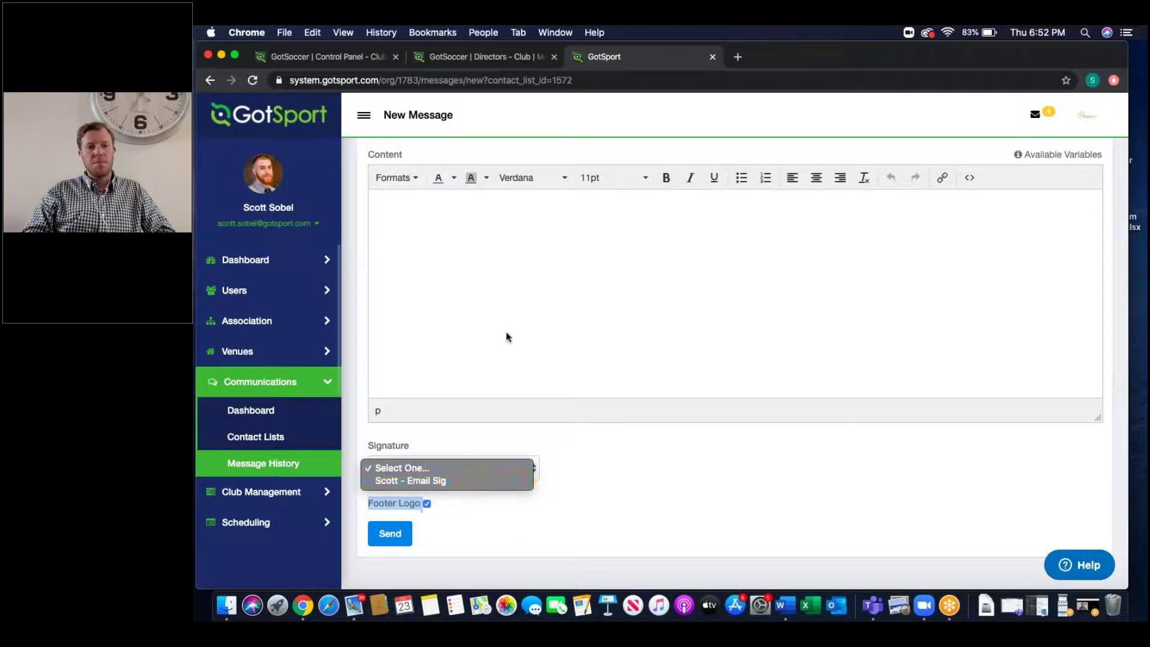
# Step: Leave the signature unset, write 'gagagad' in the body and set it to Courier New
pyautogui.click(457, 295)
pyautogui.write('gagagad')
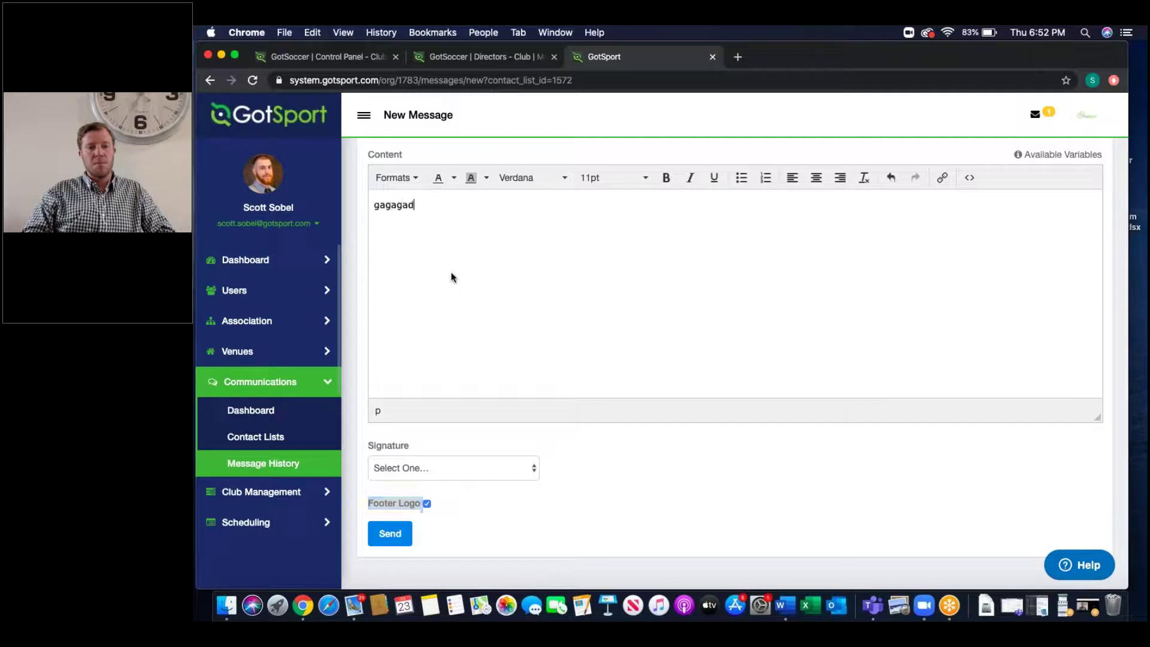
pyautogui.doubleClick(394, 204)
pyautogui.click(560, 178)
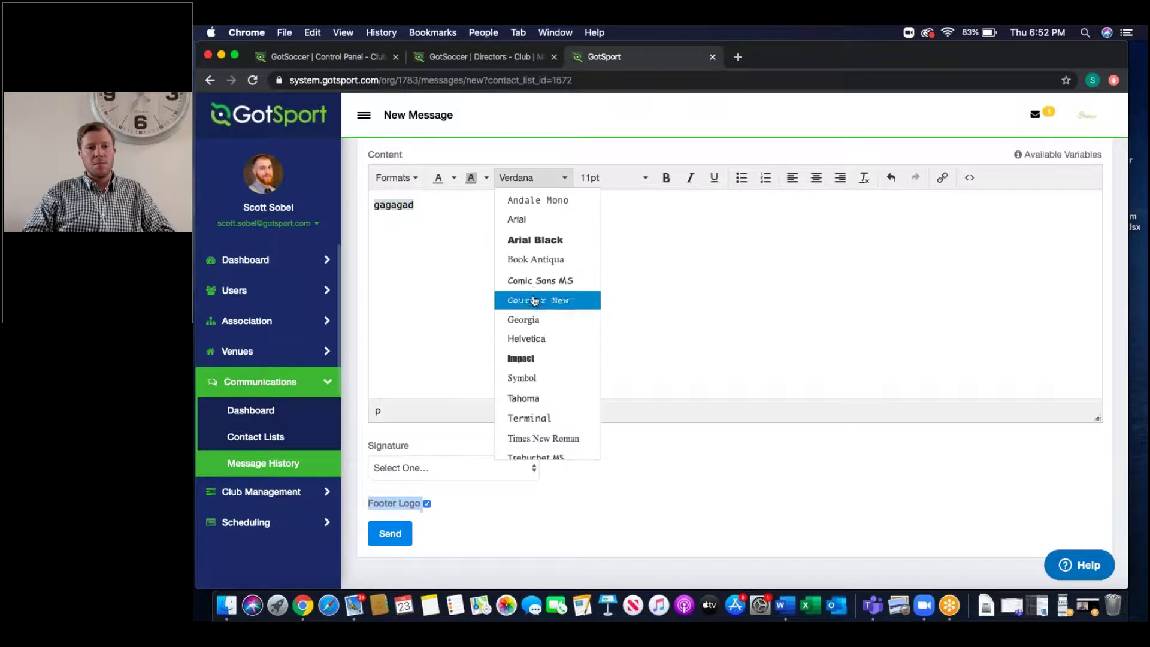
pyautogui.click(542, 299)
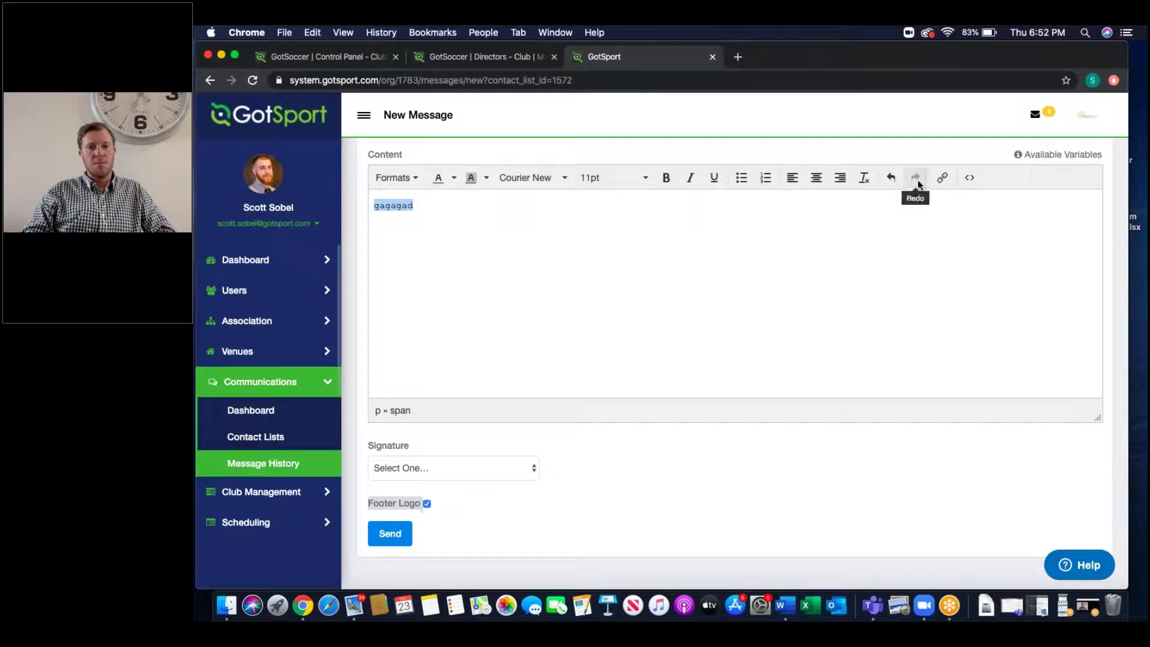
# Step: Link the body text 'gagagad' to google.com
pyautogui.click(940, 178)
pyautogui.write('google.com')
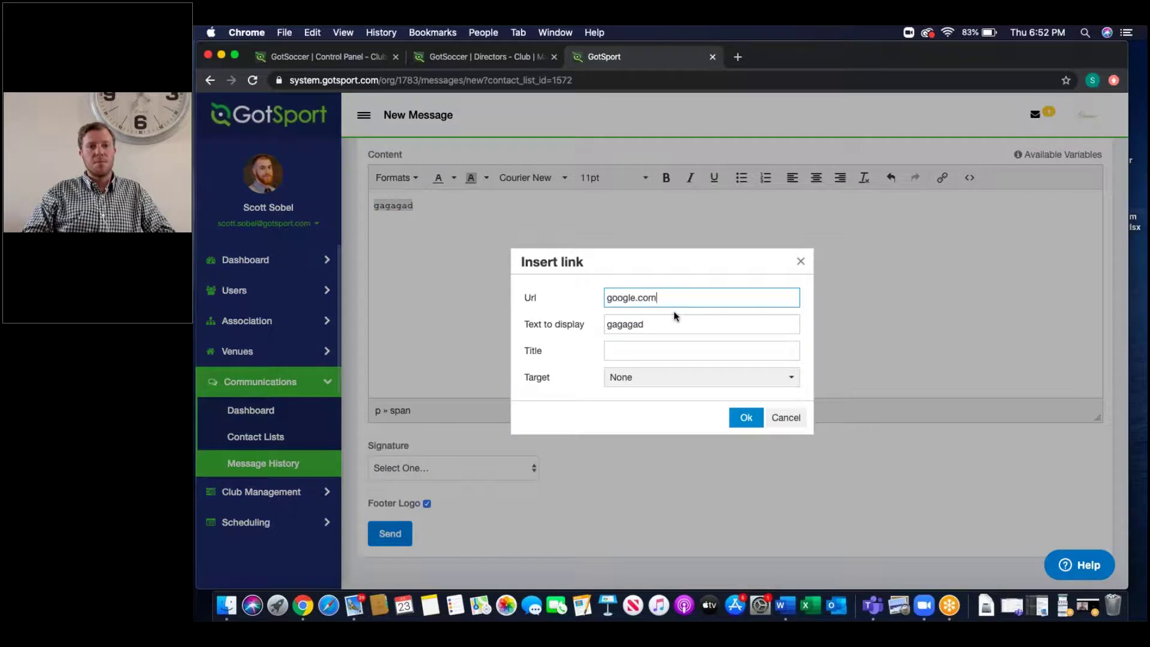
pyautogui.press('Return')
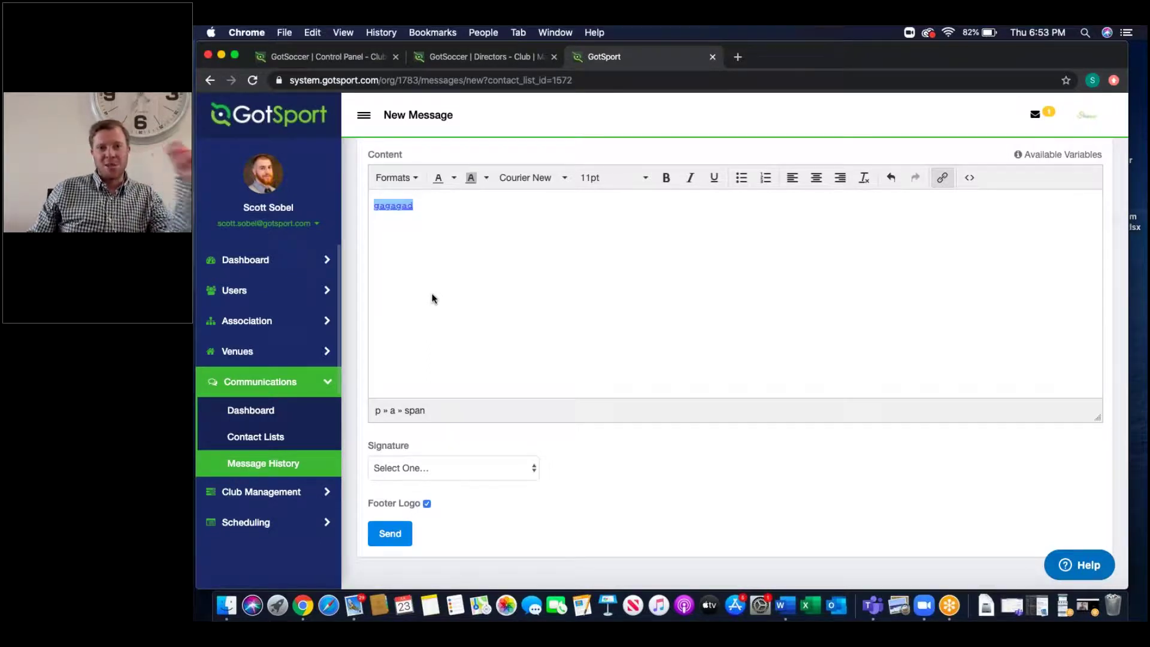
pyautogui.click(274, 382)
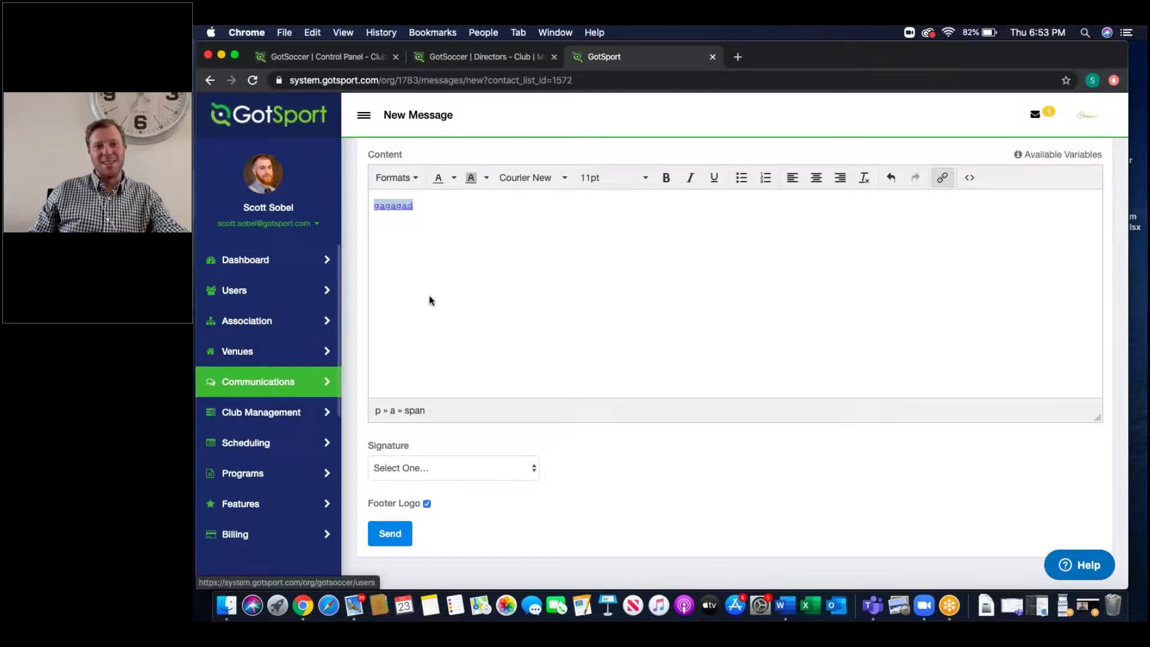
pyautogui.scroll(5, 428, 297)
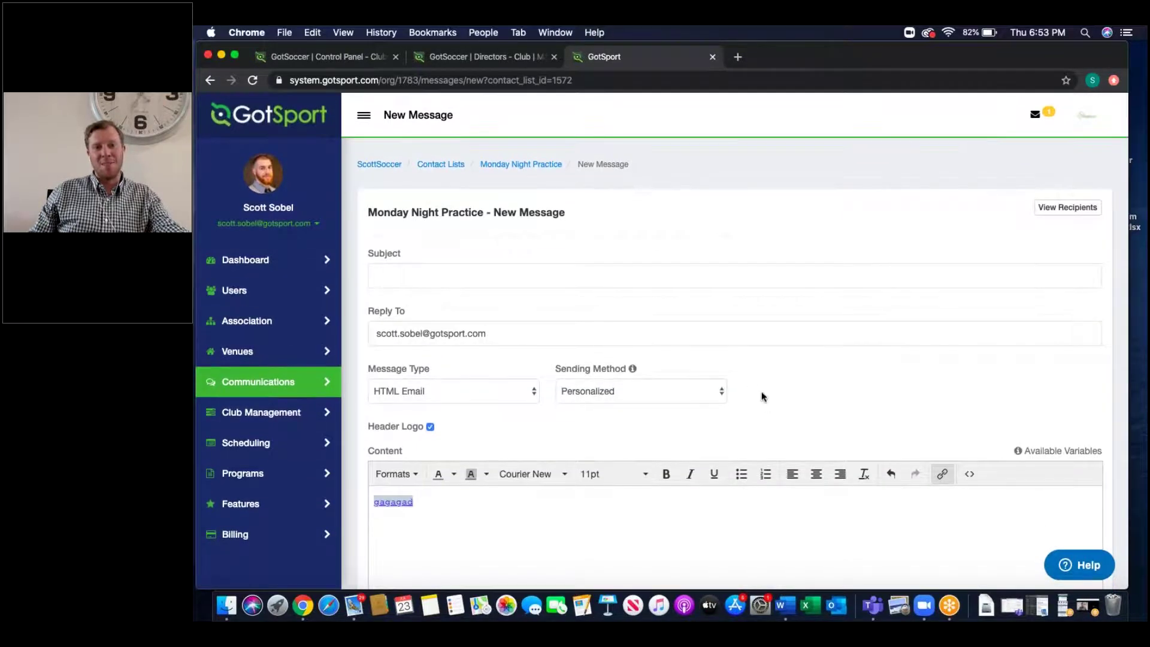
pyautogui.scroll(-3, 763, 399)
pyautogui.scroll(-1, 764, 401)
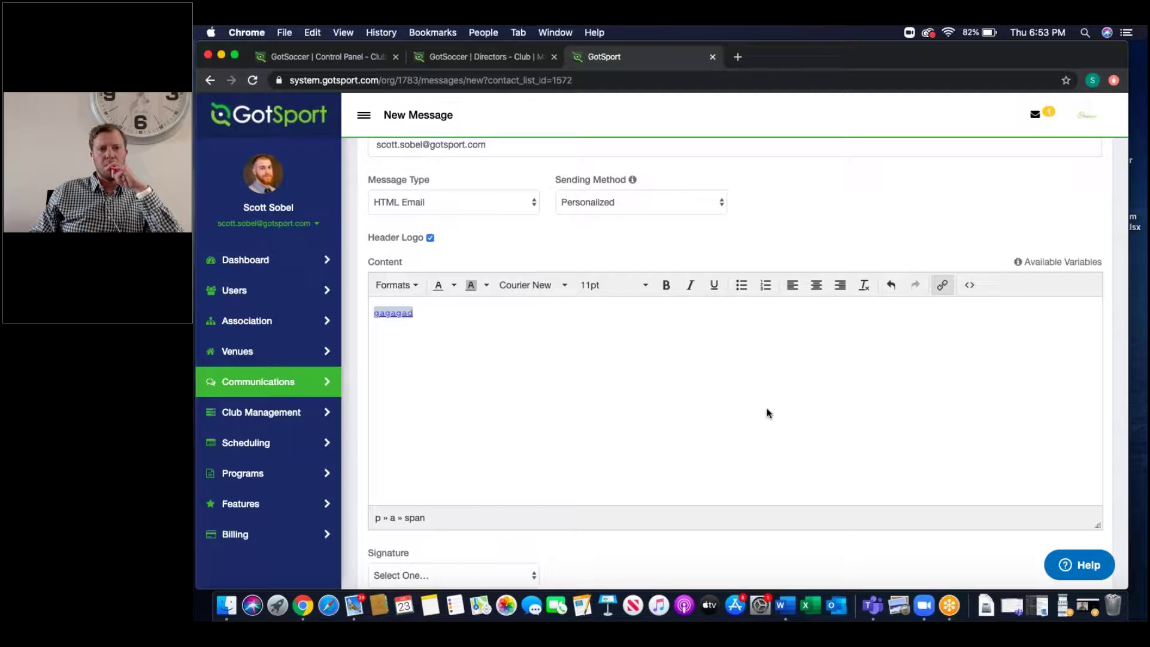
pyautogui.scroll(5, 769, 222)
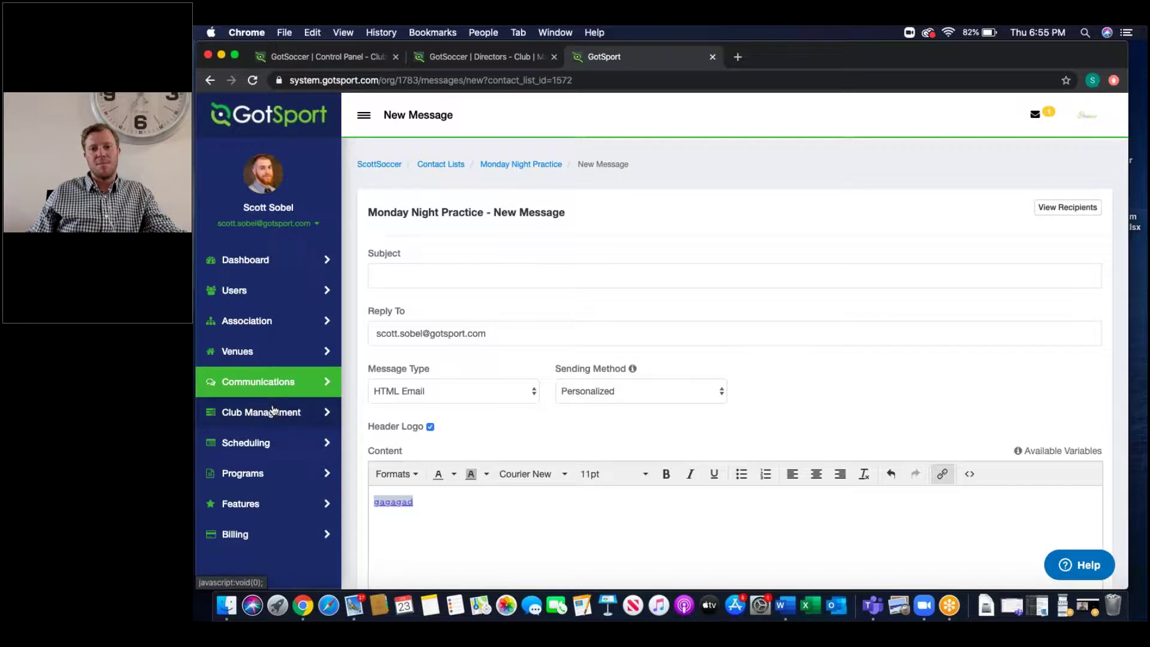
pyautogui.click(273, 410)
# Step: Open the Players list under Club Management, showing all 115 club players
pyautogui.scroll(-1, 266, 506)
pyautogui.click(254, 501)
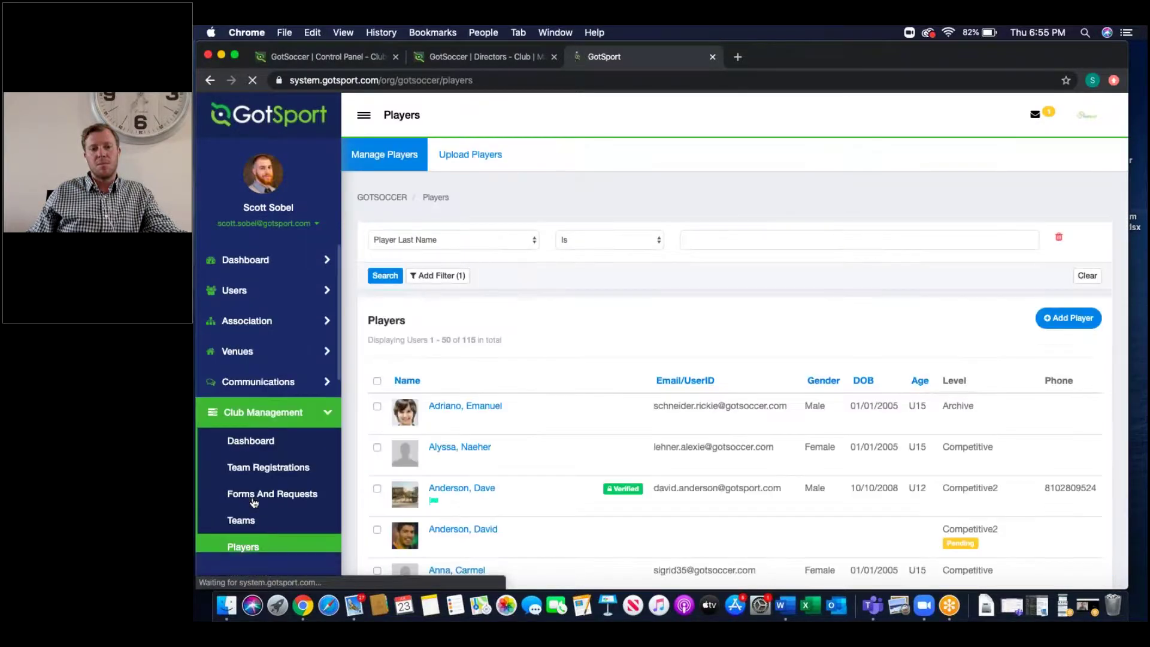
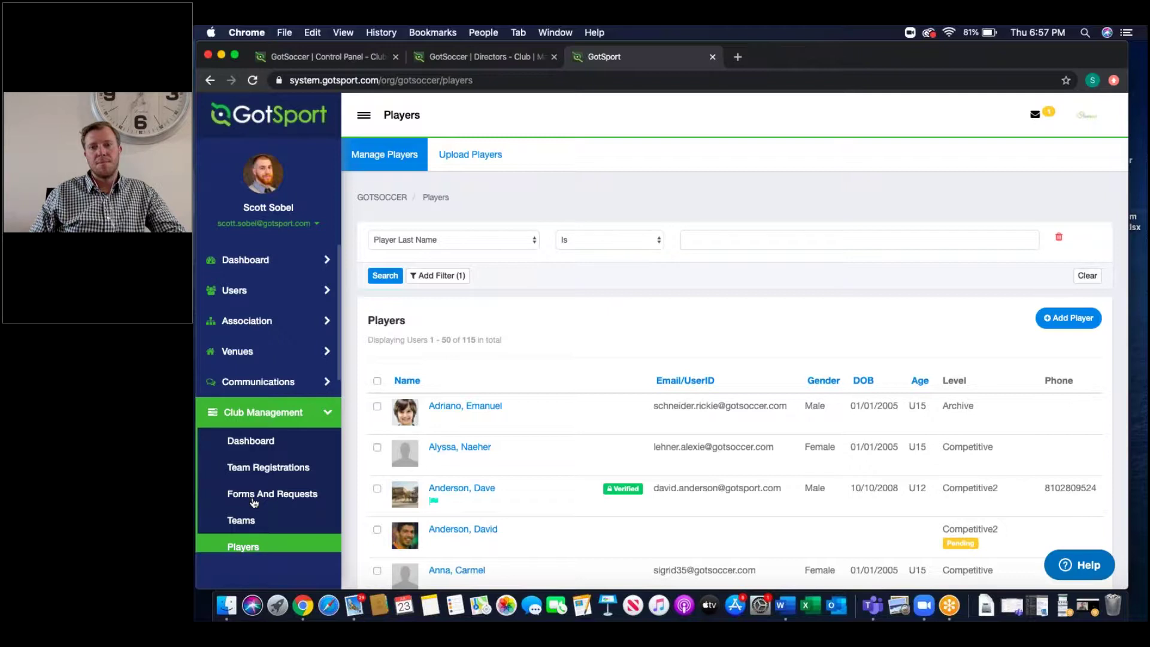
# Step: Collapse Club Management and browse the Calendar section of the sidebar navigation
pyautogui.click(245, 420)
pyautogui.scroll(-3, 270, 485)
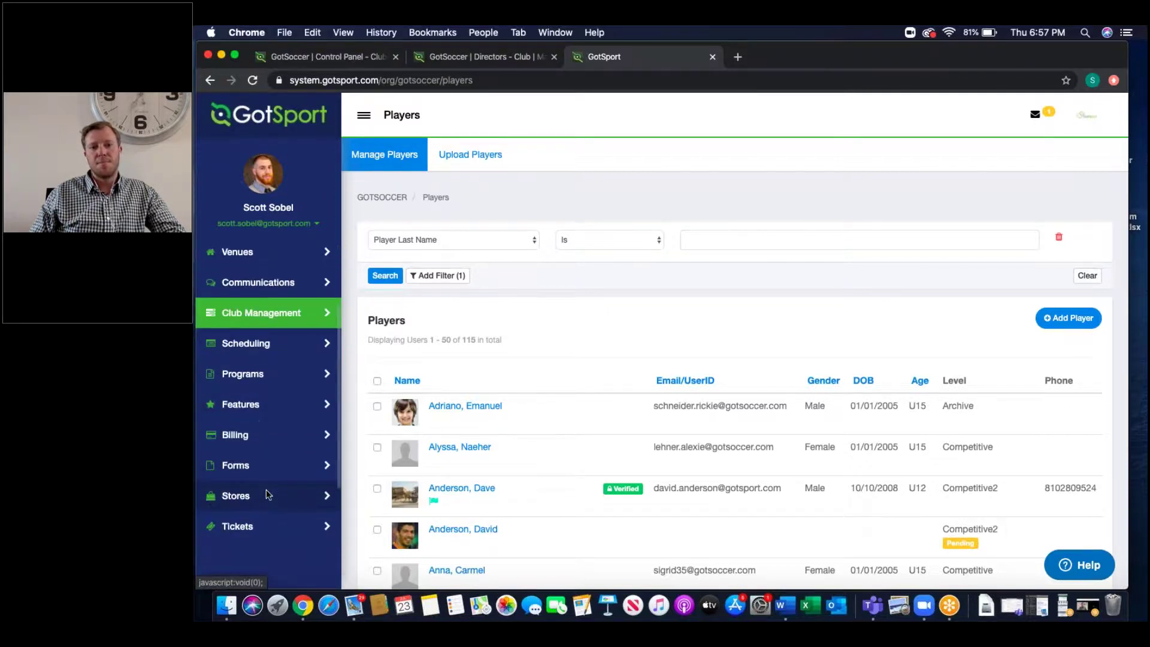
pyautogui.scroll(-3, 270, 485)
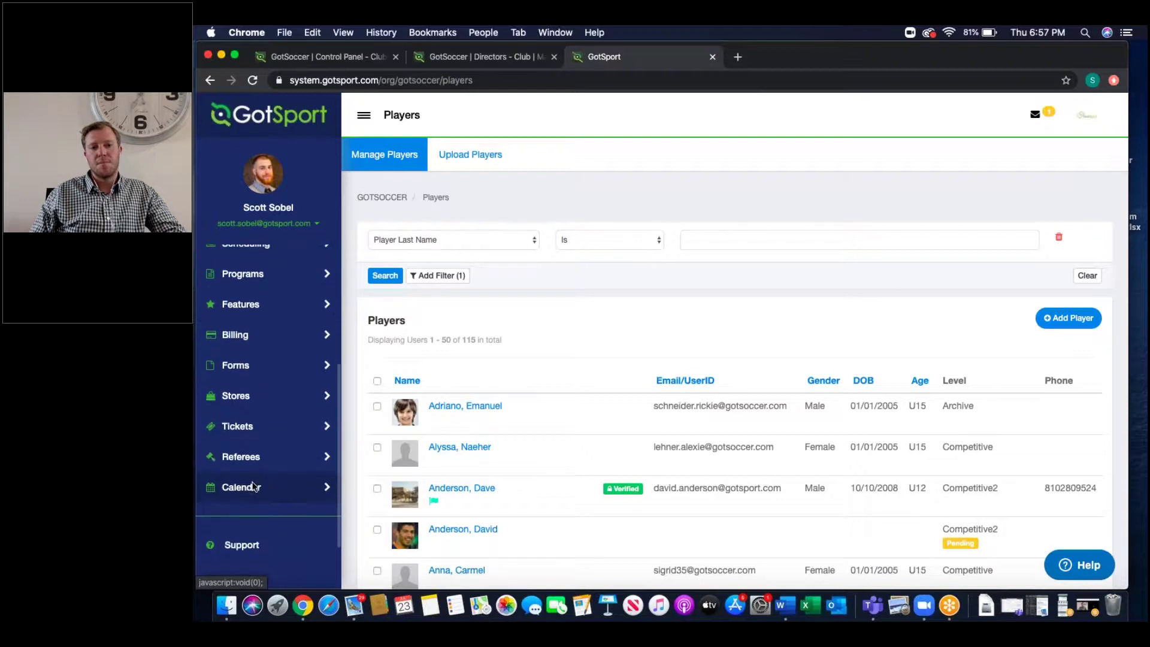
pyautogui.click(253, 486)
pyautogui.scroll(-2, 242, 473)
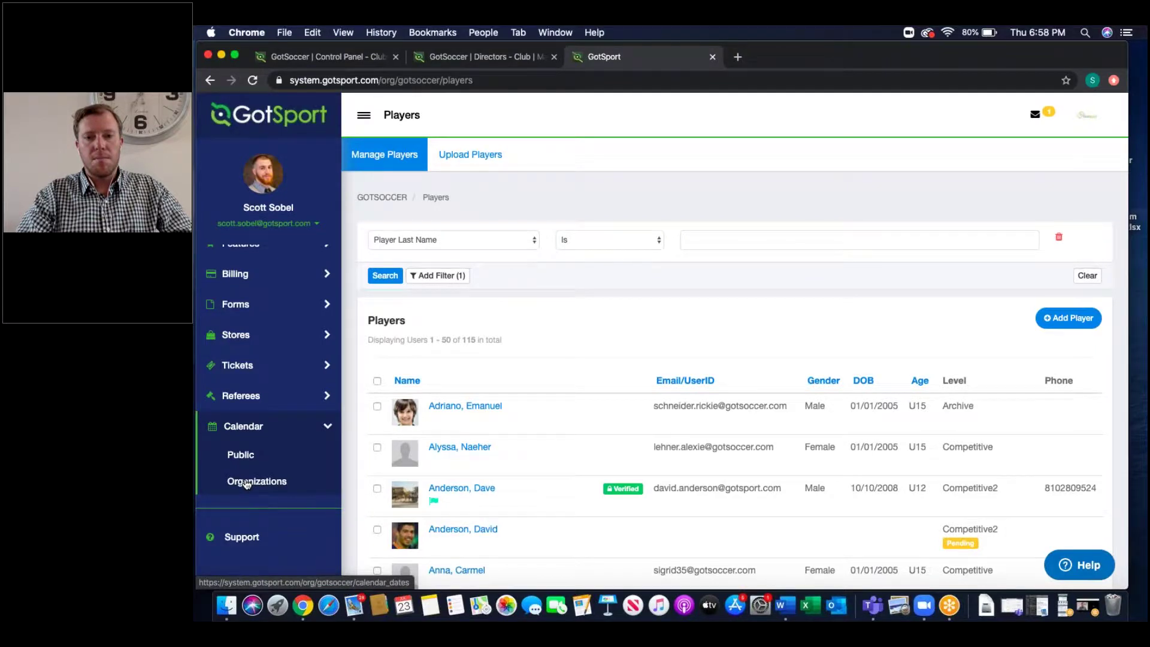
pyautogui.click(256, 429)
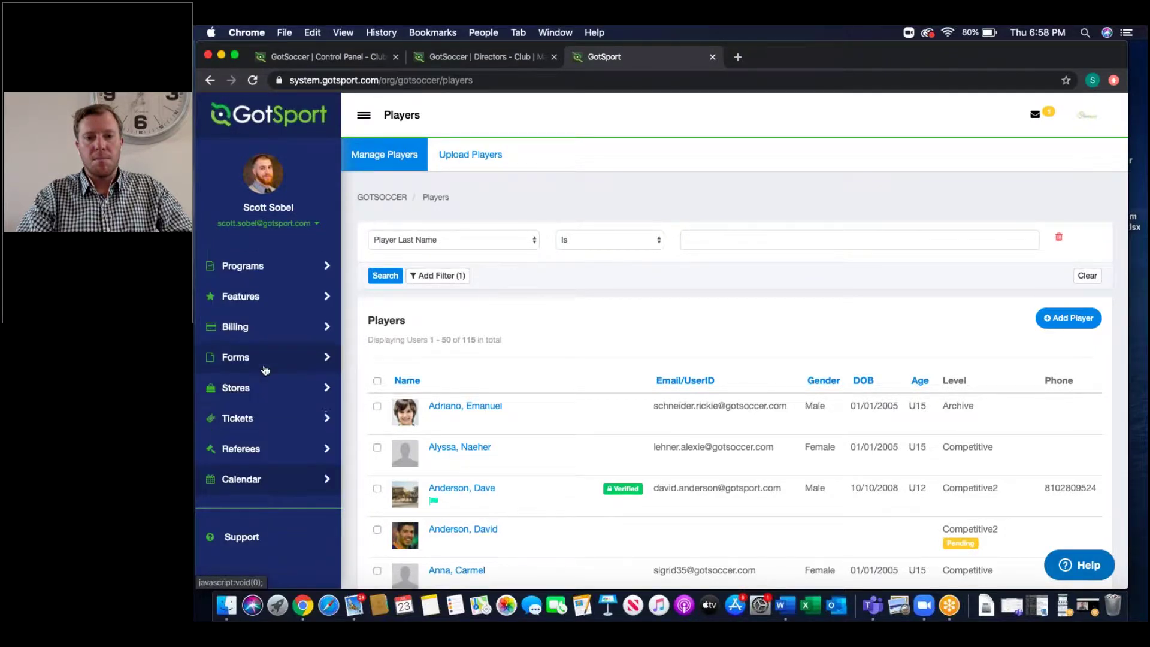
pyautogui.scroll(4, 264, 367)
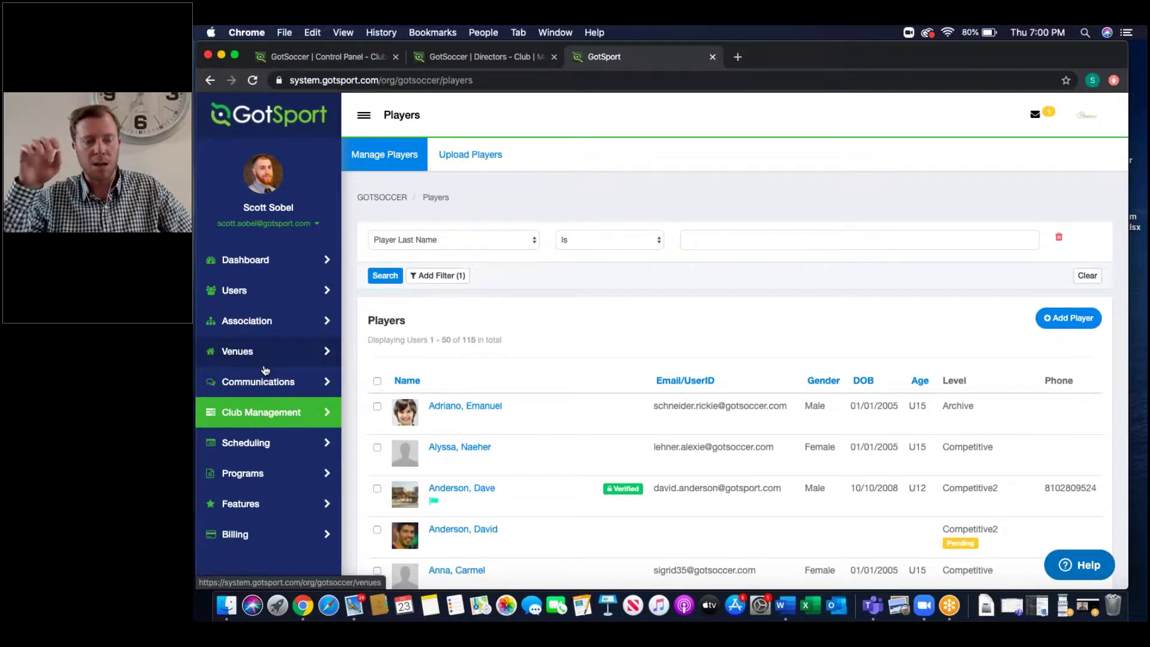
# Step: Review two players' documents, noting one verified by ScottSoccer with its verification date and time
pyautogui.click(490, 405)
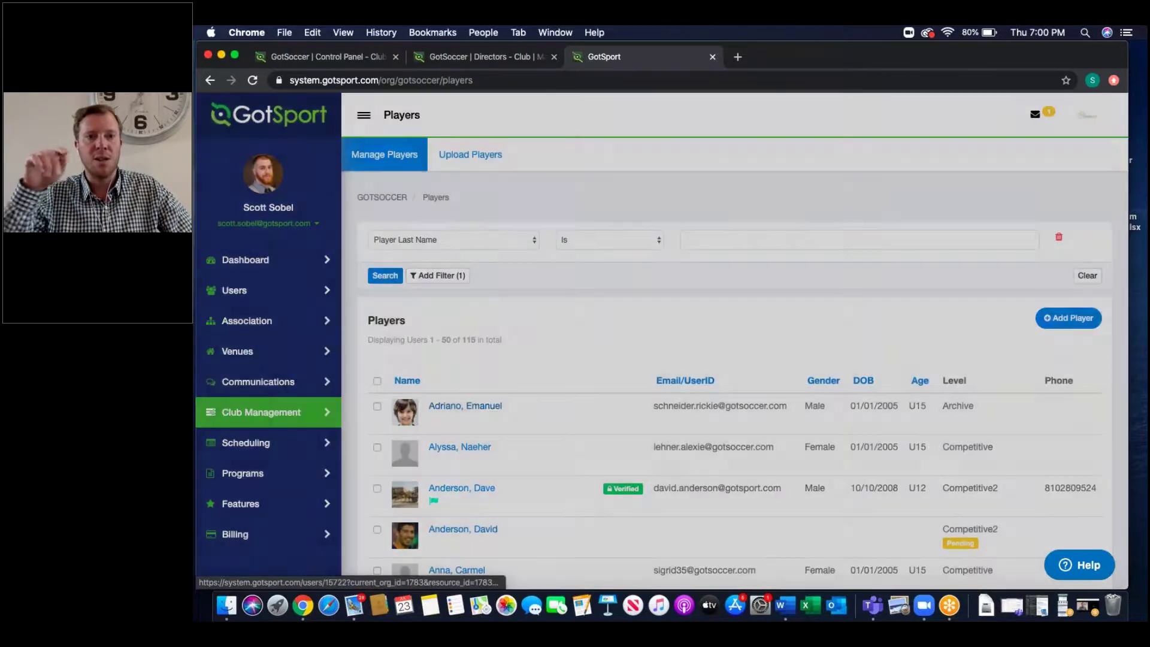
pyautogui.click(314, 359)
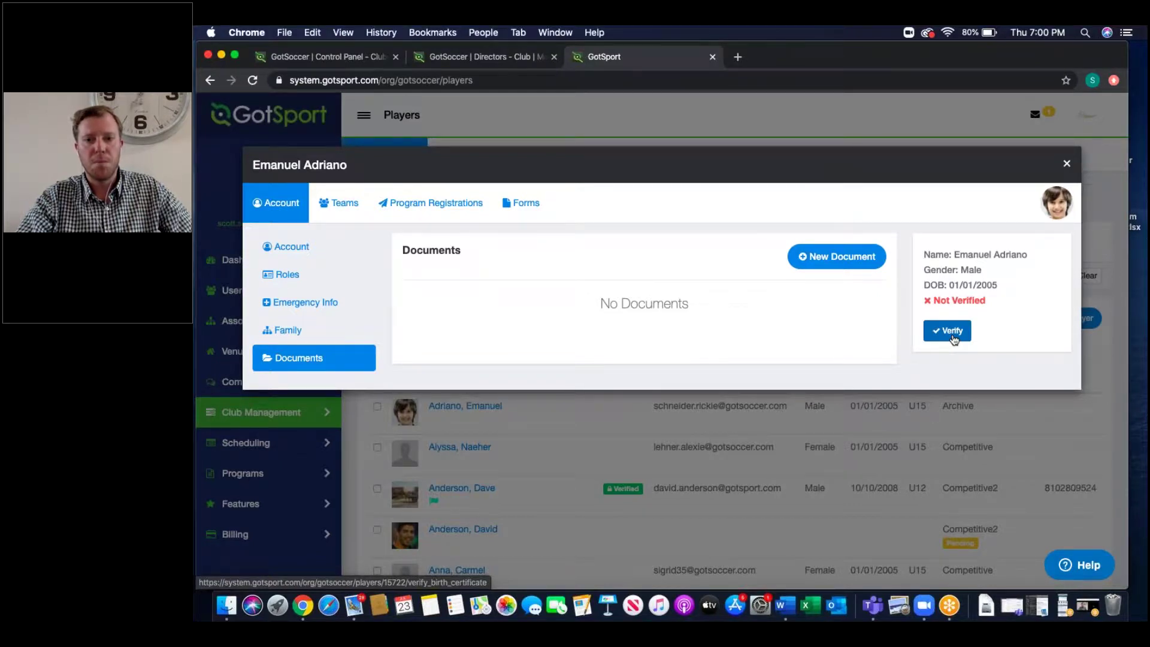
pyautogui.click(1066, 164)
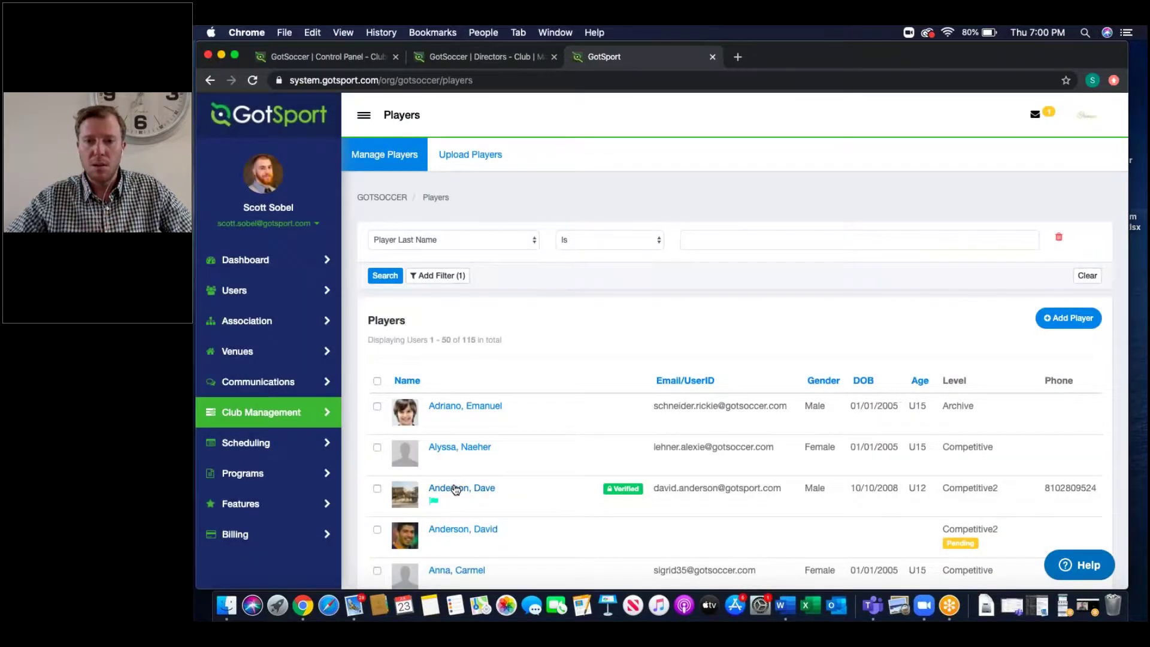
pyautogui.click(440, 491)
pyautogui.click(315, 368)
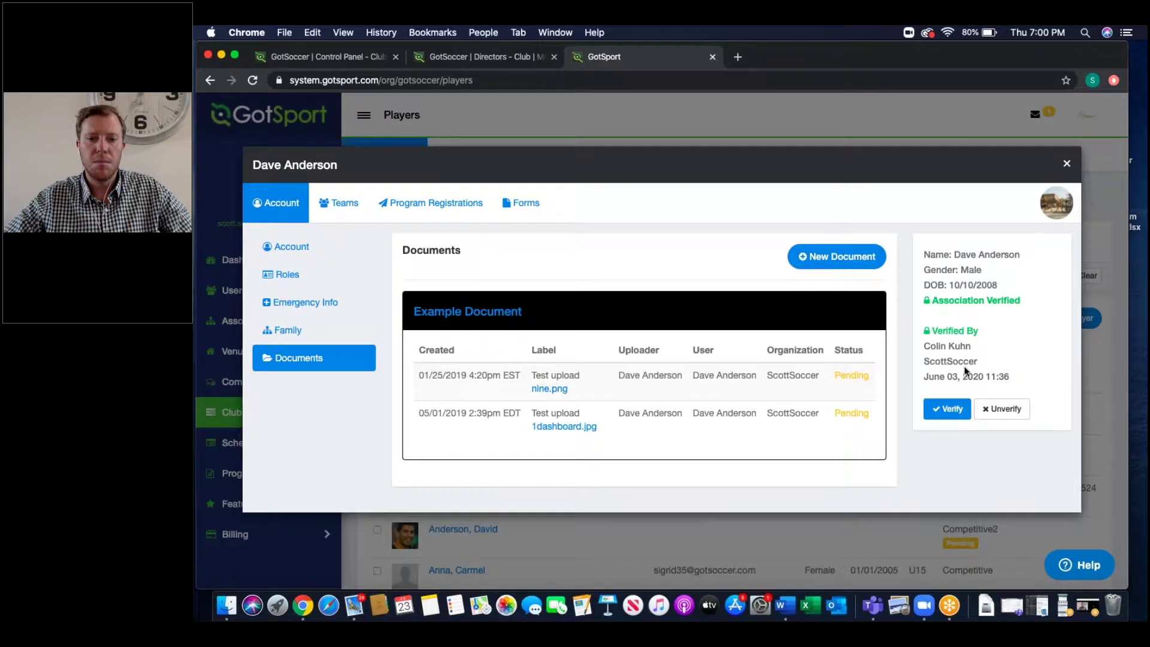
pyautogui.moveTo(971, 346); pyautogui.dragTo(924, 348)
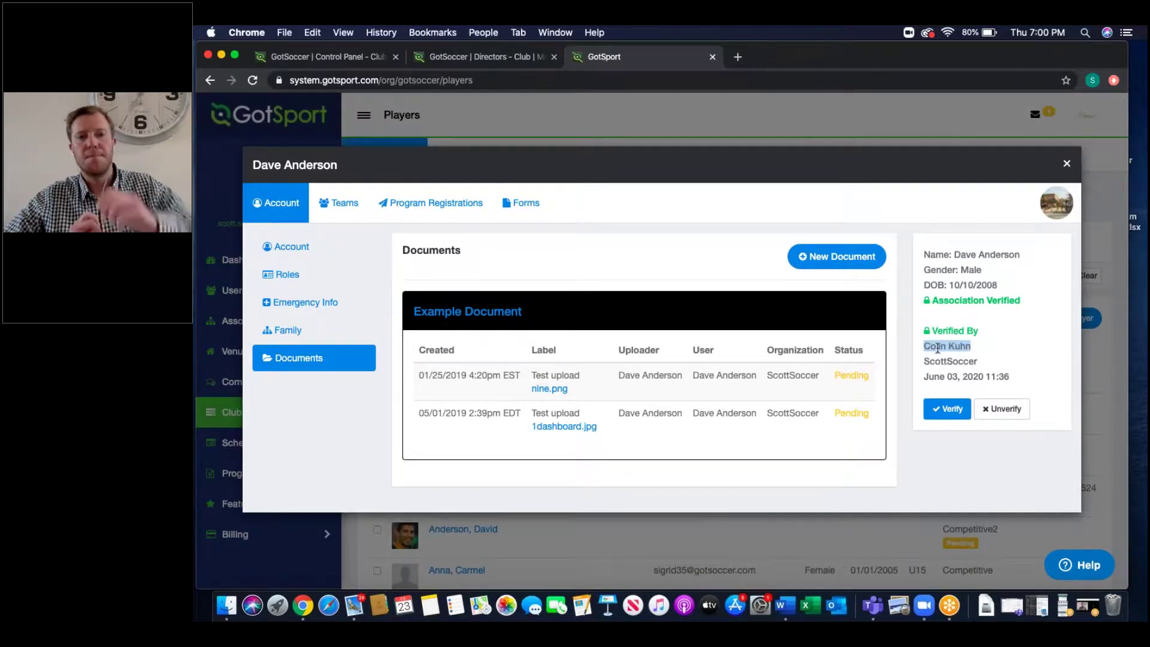
pyautogui.doubleClick(954, 362)
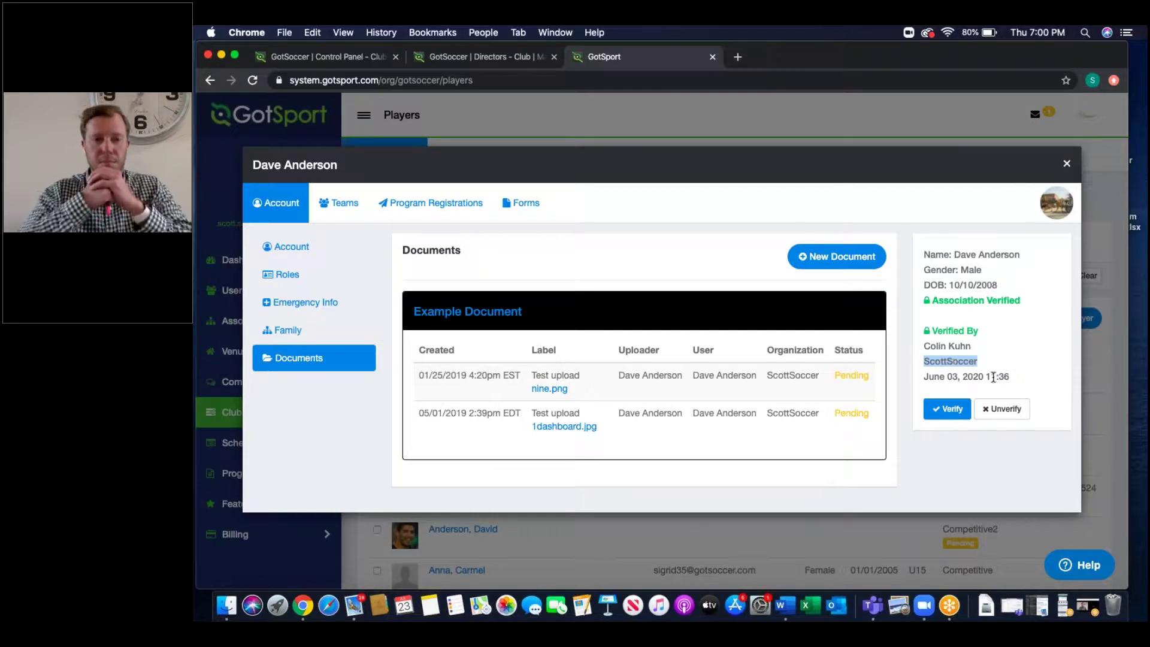
pyautogui.moveTo(1016, 375); pyautogui.dragTo(915, 384)
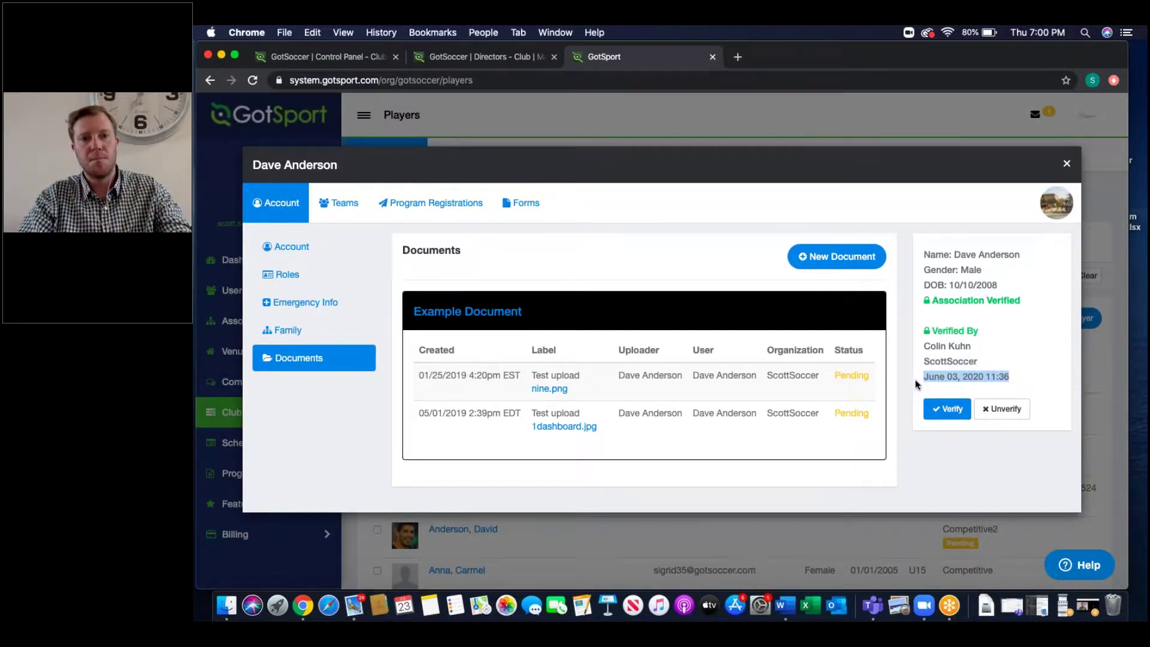
pyautogui.click(1066, 166)
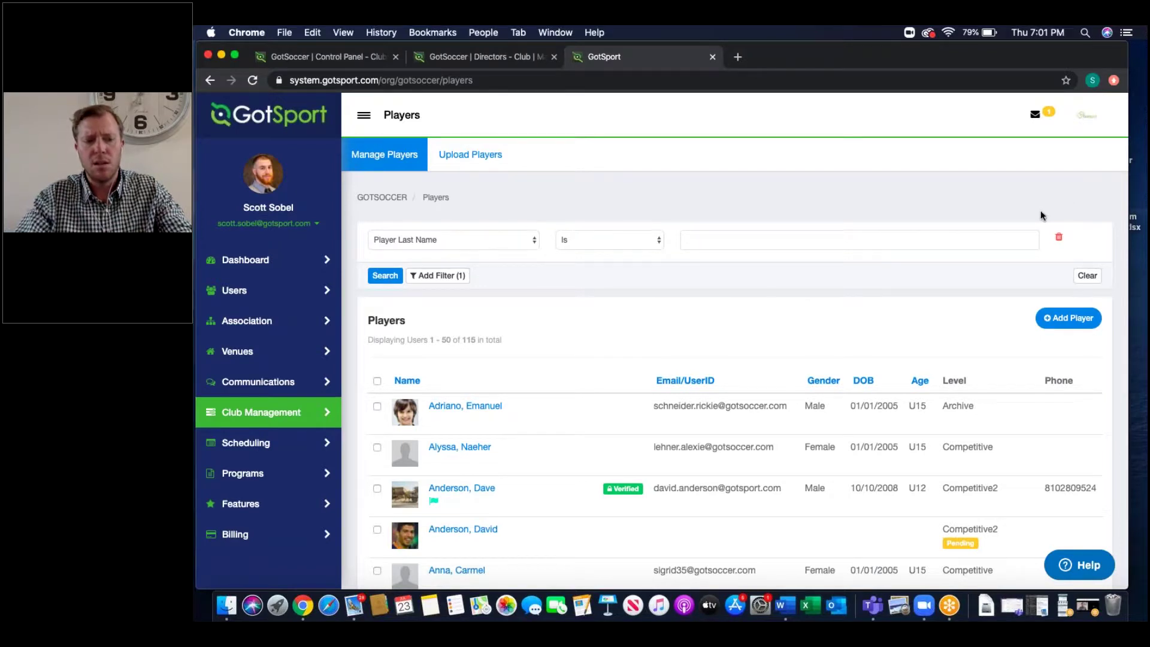
# Step: Open the Teams list and review the Chrono team's event registrations
pyautogui.click(261, 412)
pyautogui.click(264, 520)
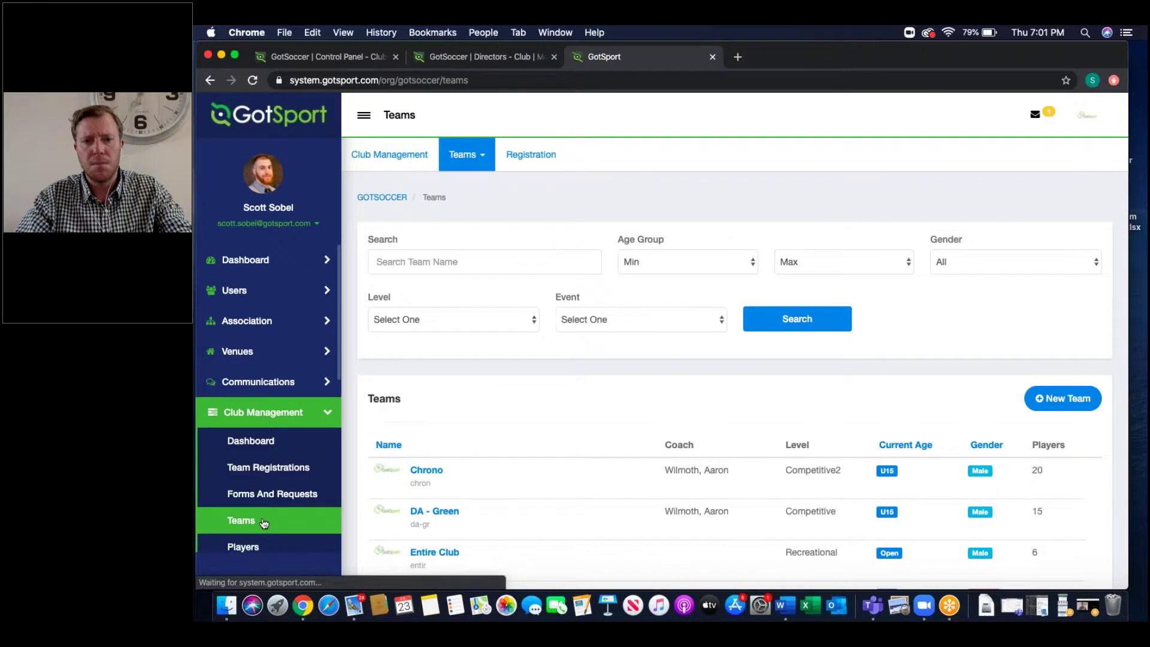
pyautogui.click(421, 473)
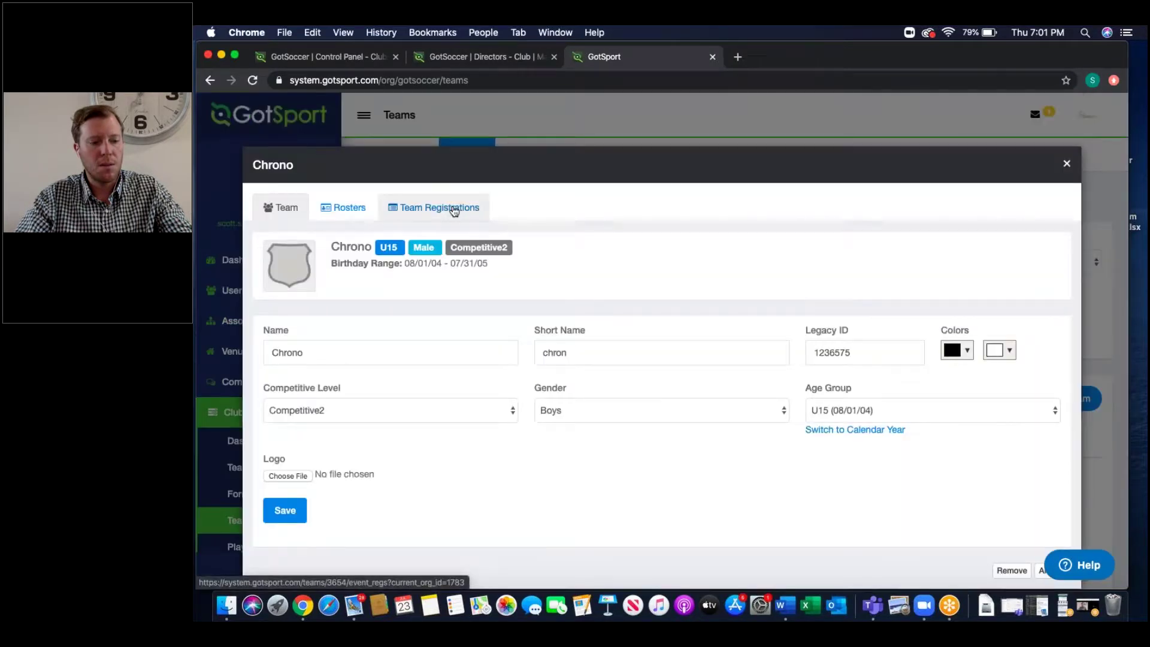
pyautogui.click(452, 208)
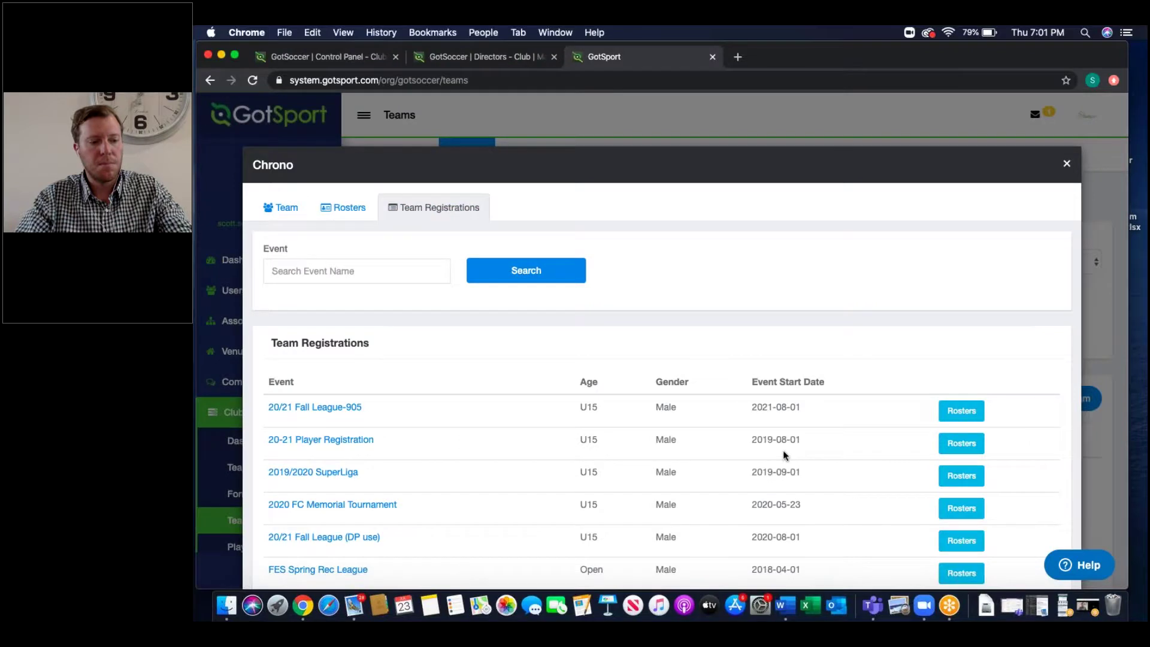
pyautogui.scroll(-3, 782, 451)
pyautogui.scroll(3, 1028, 271)
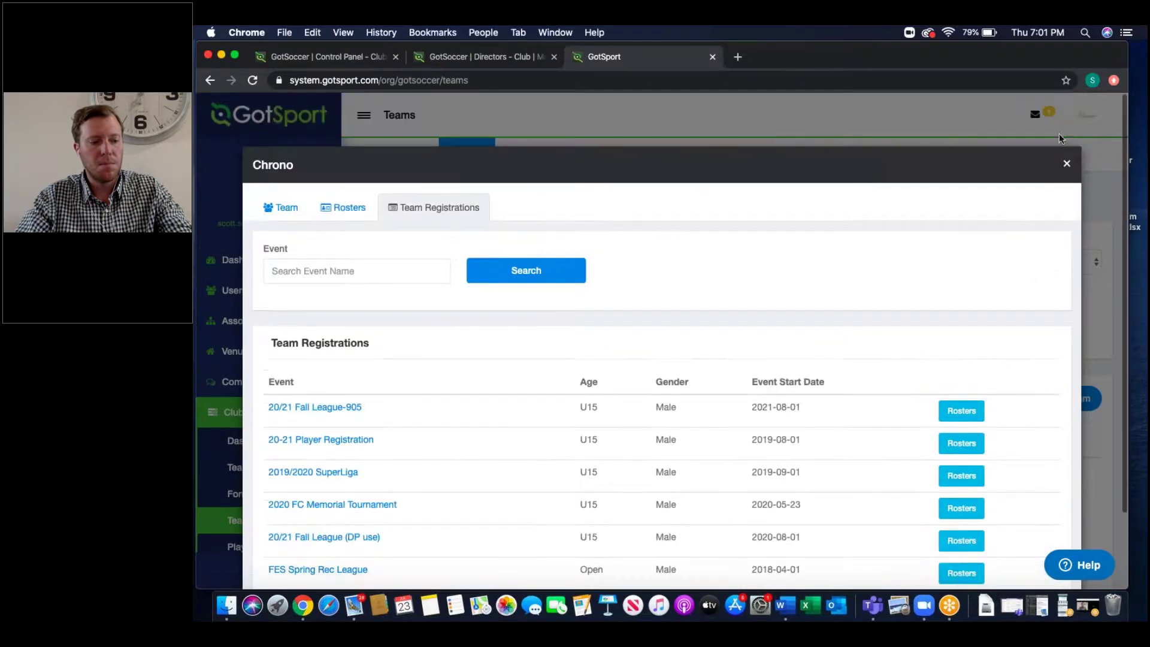
pyautogui.click(1066, 161)
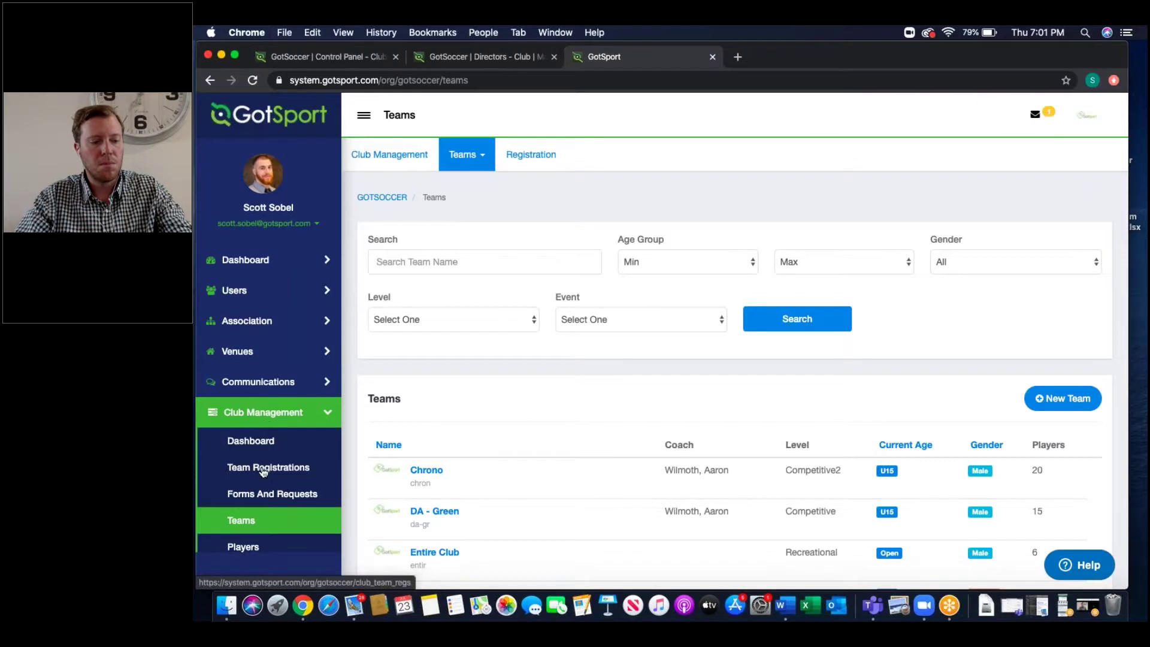
# Step: Browse the 113 club team registrations, such as U12 in the 20/21 Fall League
pyautogui.click(263, 471)
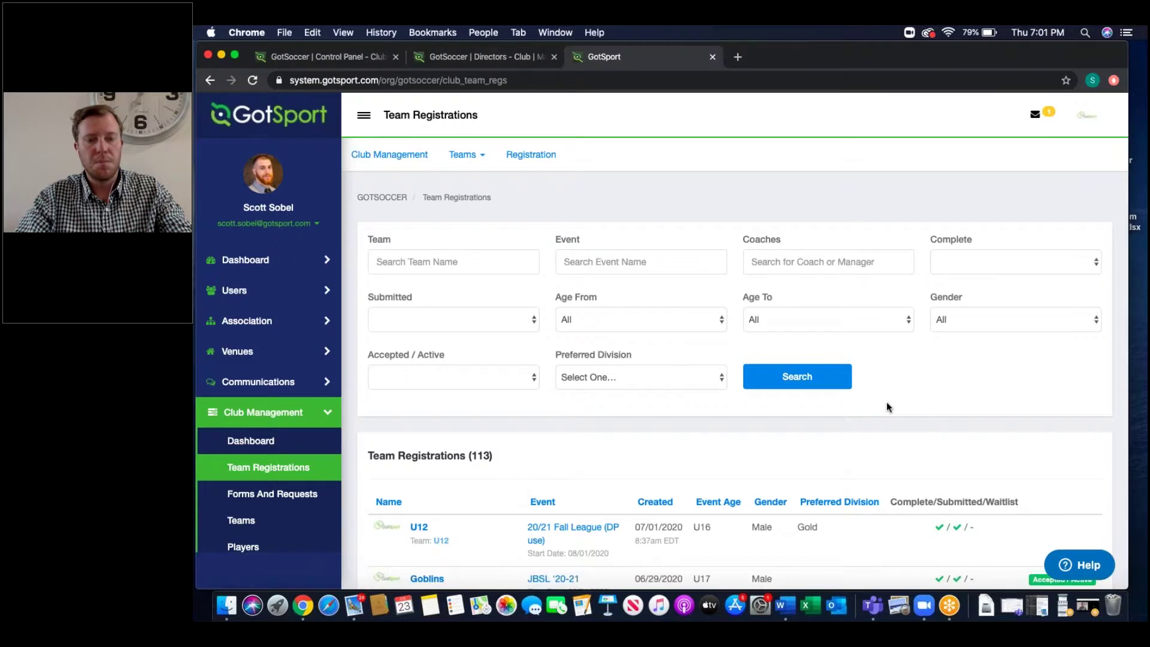
pyautogui.scroll(-2, 886, 403)
pyautogui.scroll(-10, 886, 407)
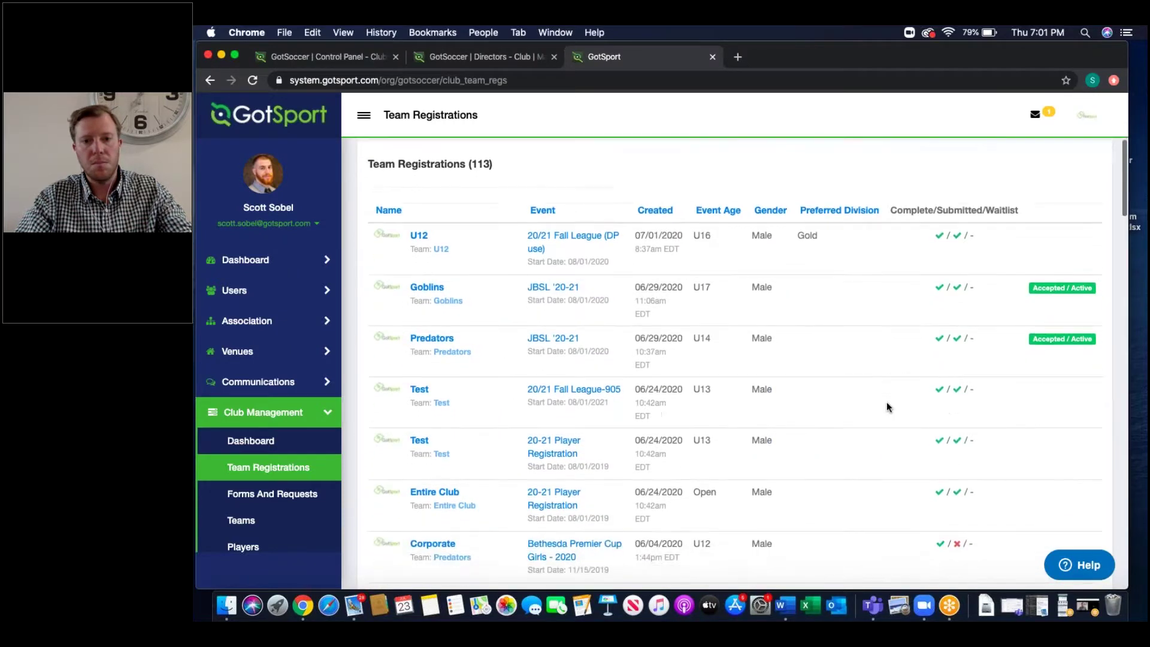
pyautogui.scroll(-1, 887, 401)
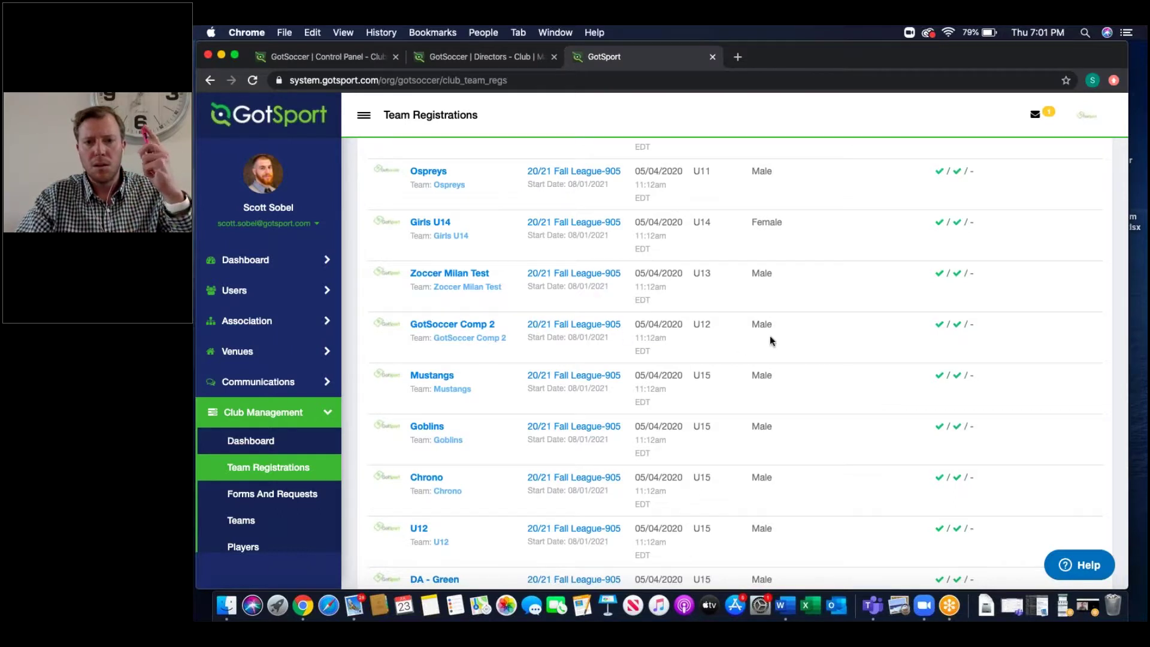
pyautogui.scroll(10, 770, 340)
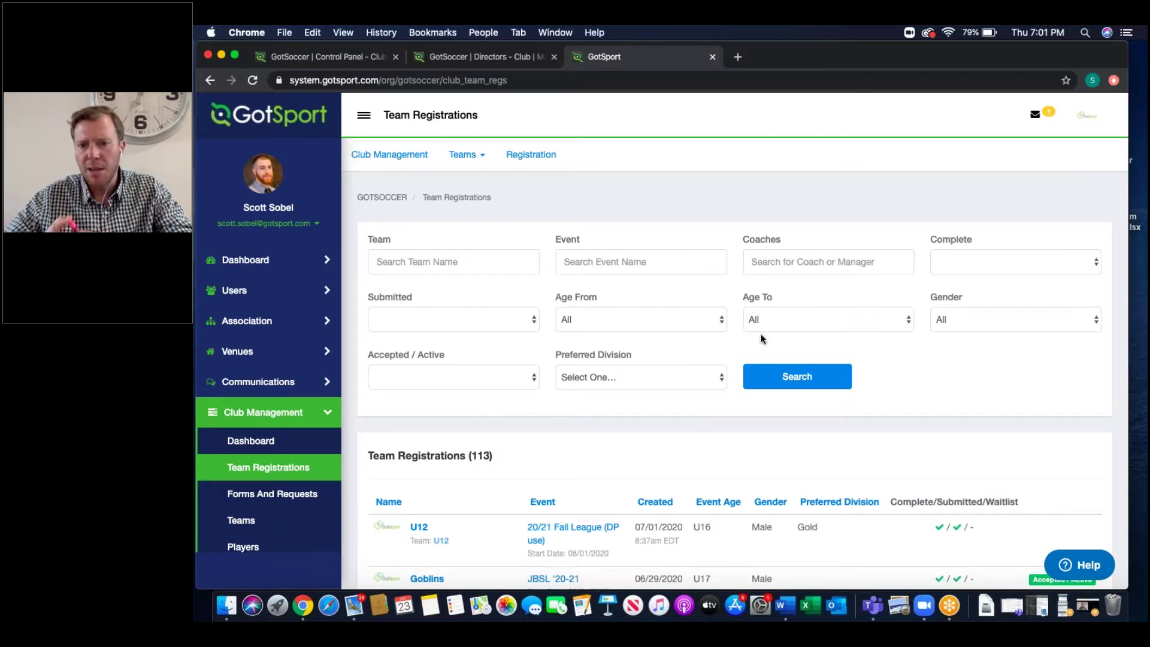
pyautogui.scroll(-1, 257, 515)
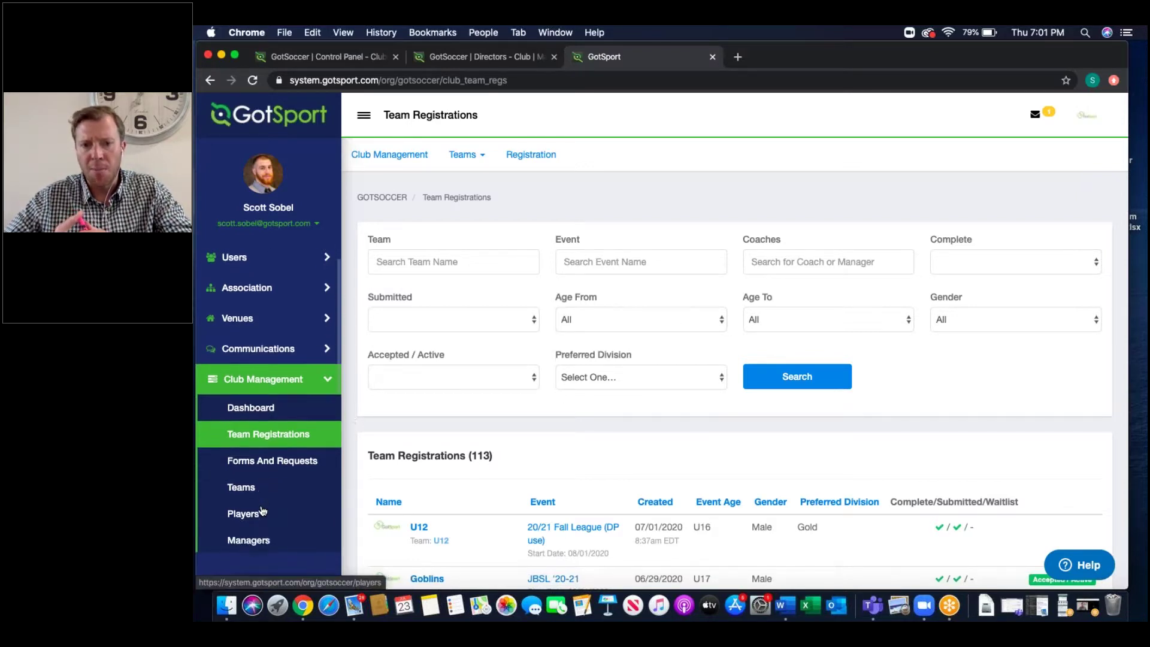
# Step: Return to the Players list and leave the player filter type unchanged
pyautogui.click(254, 515)
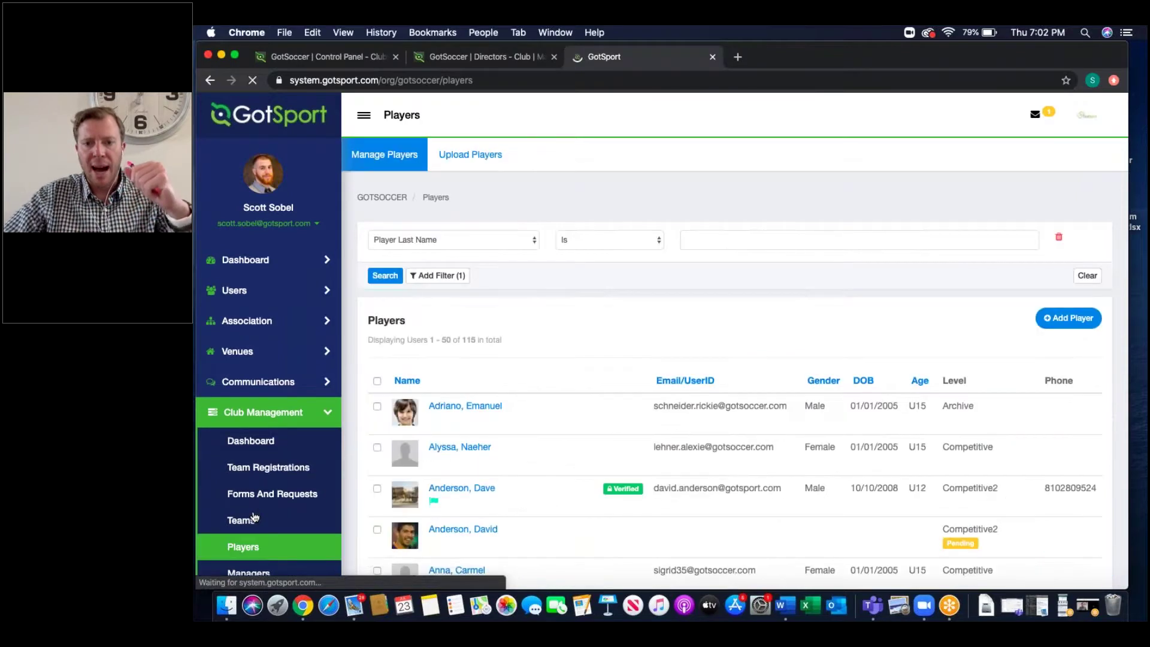
pyautogui.click(450, 239)
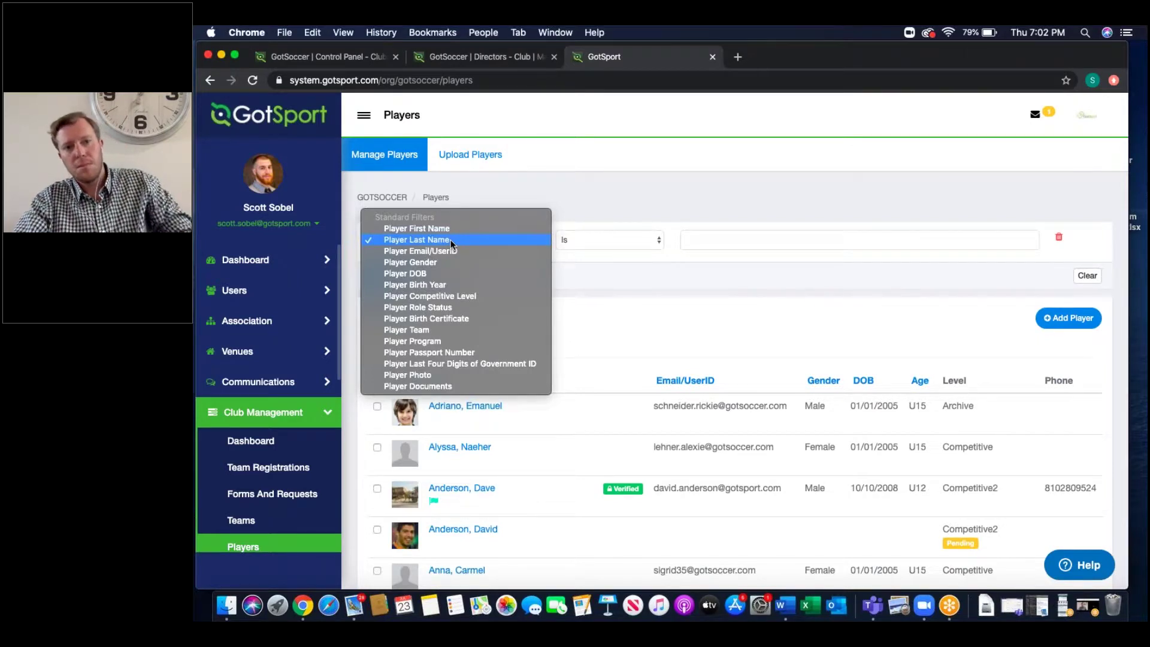
pyautogui.click(630, 204)
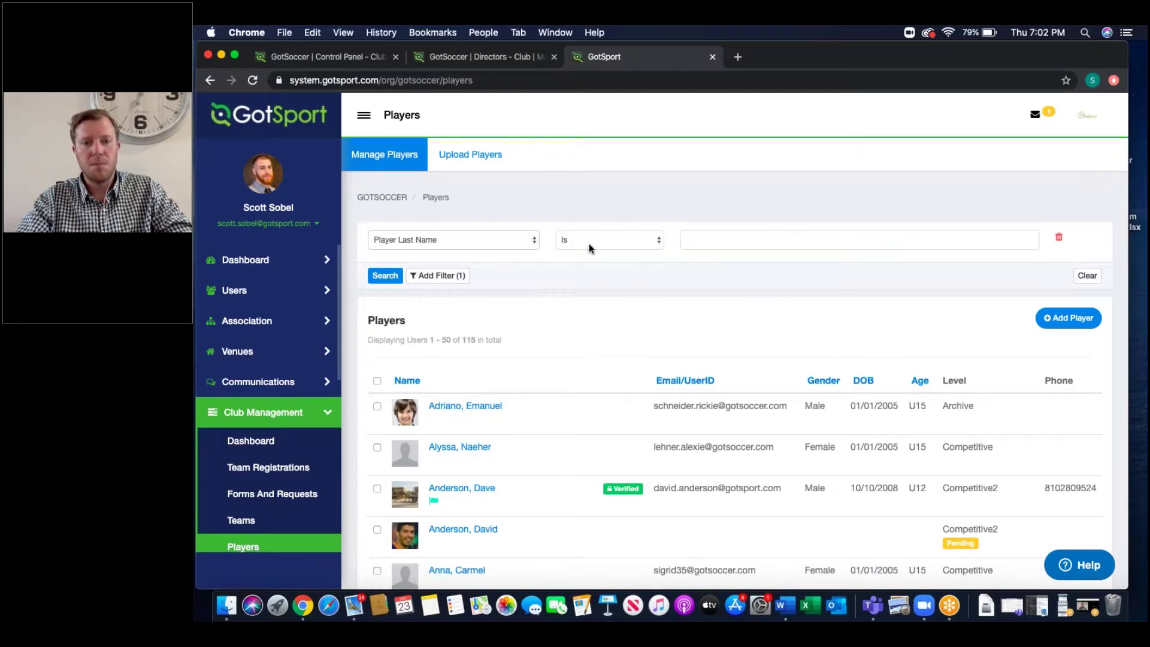
# Step: Expand Programs in the sidebar and go to Program Registrations
pyautogui.scroll(-5, 264, 479)
pyautogui.scroll(-4, 262, 482)
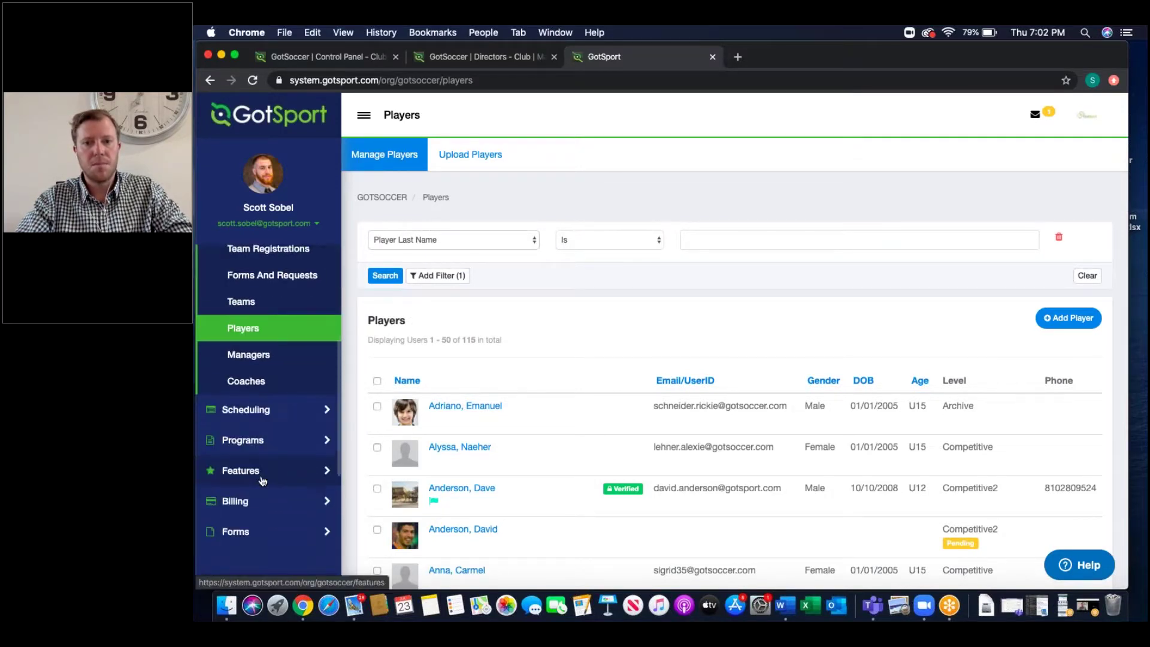
pyautogui.click(257, 443)
pyautogui.click(258, 309)
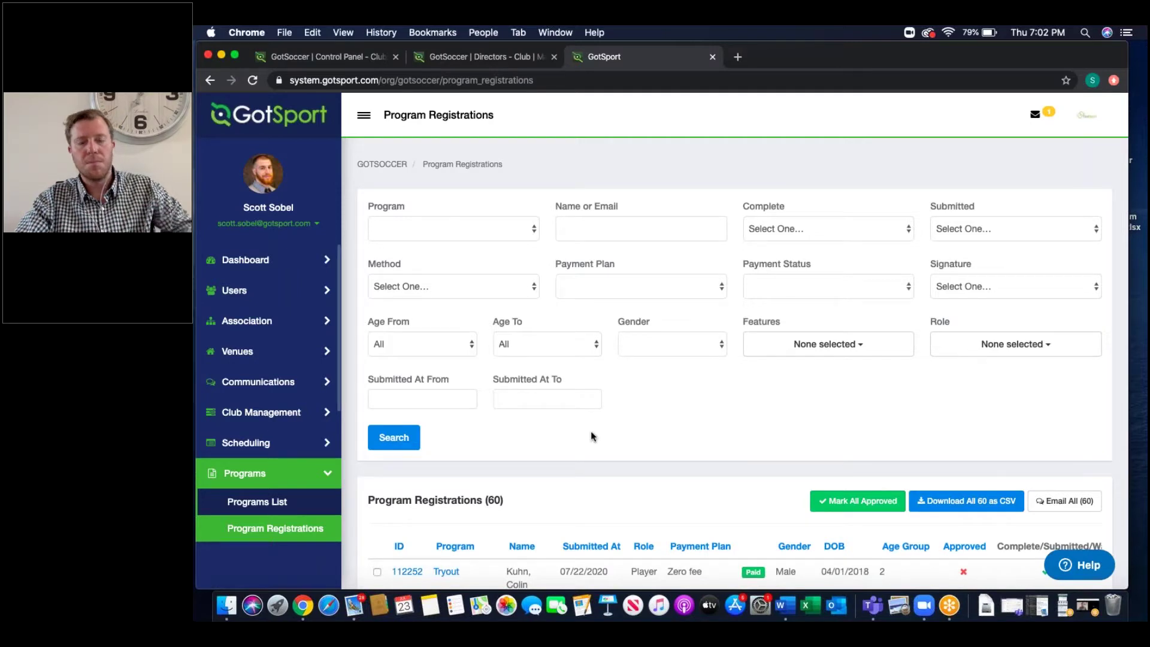
# Step: Search program registrations by a player's name, which returns no results
pyautogui.scroll(-3, 590, 430)
pyautogui.scroll(-2, 590, 430)
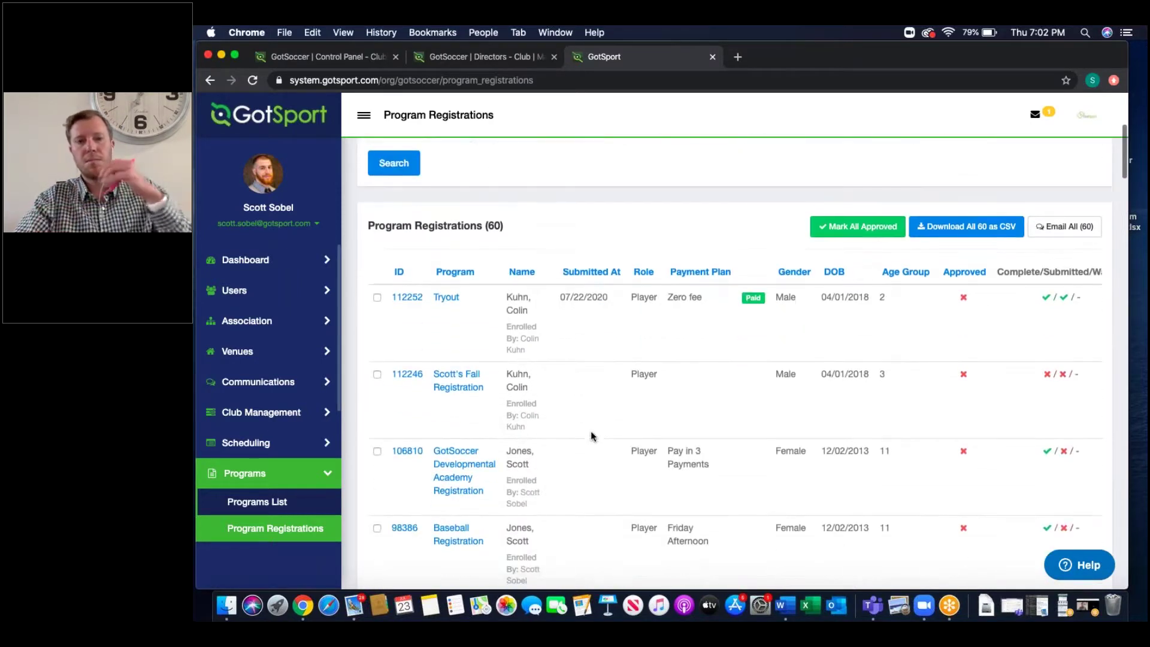
pyautogui.scroll(5, 590, 430)
pyautogui.click(605, 231)
pyautogui.press('Return')
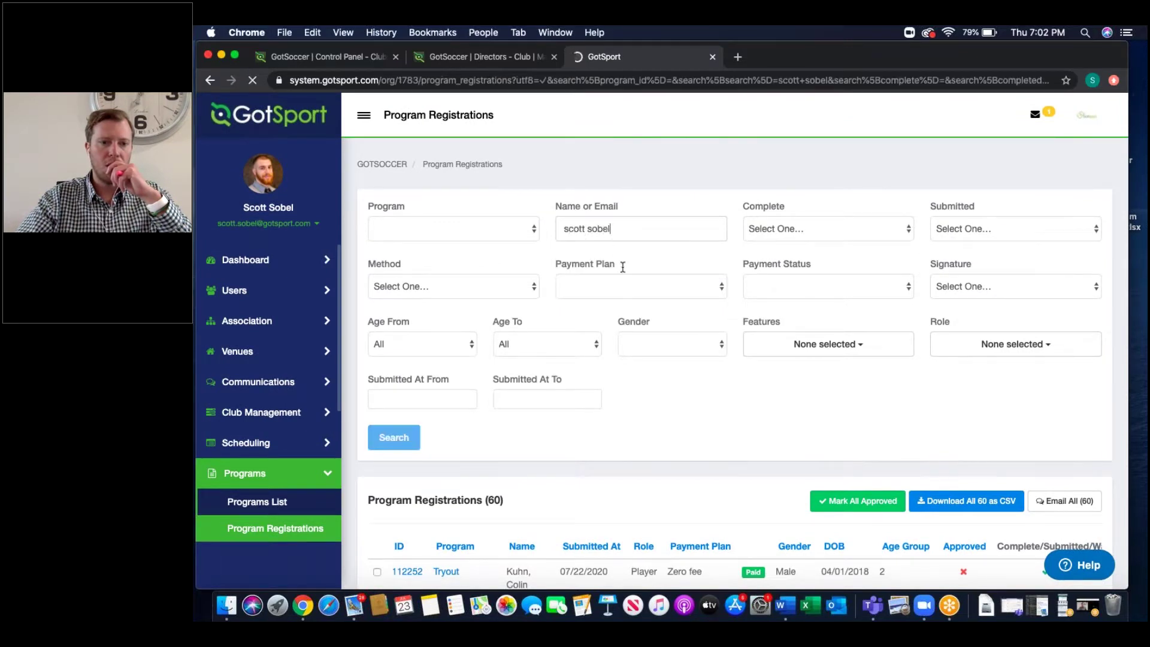
pyautogui.scroll(-2, 633, 405)
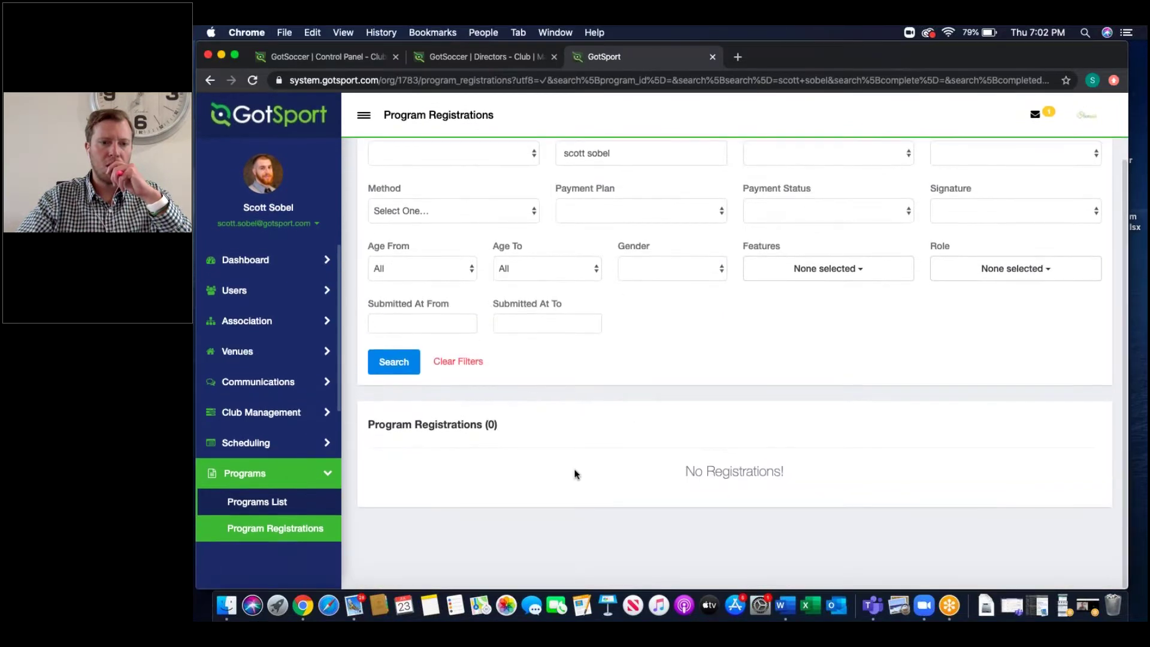
# Step: Clear the name search to list all 60 registrations and highlight the player in row 106810
pyautogui.doubleClick(631, 161)
pyautogui.press('super+a')
pyautogui.press('BackSpace')
pyautogui.press('Return')
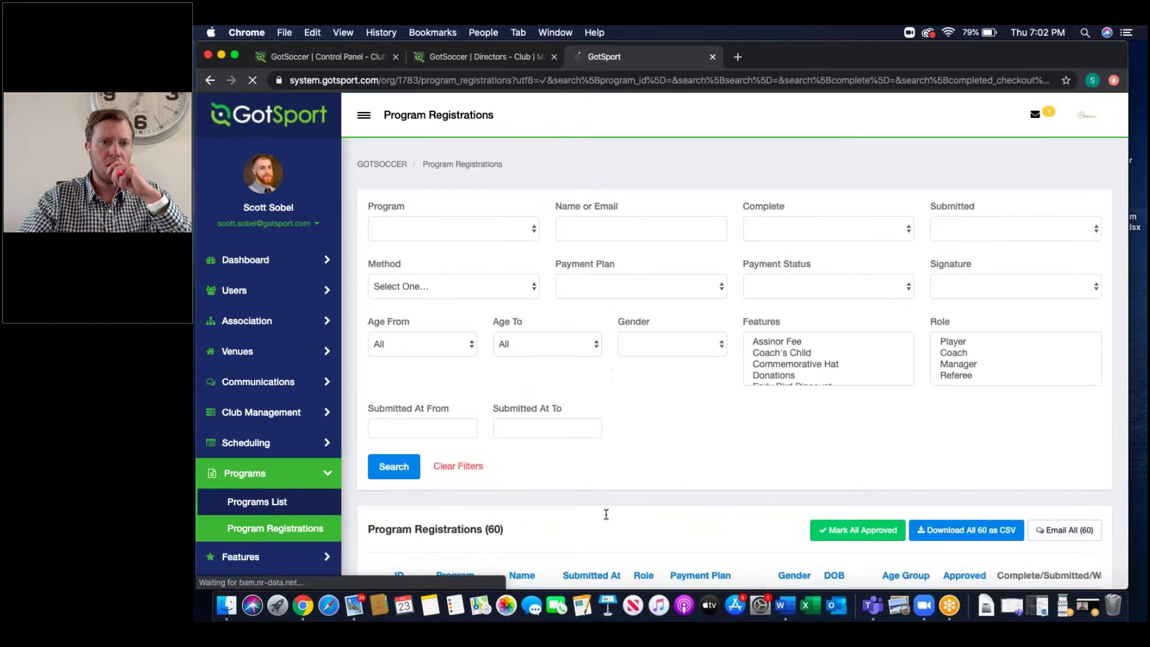
pyautogui.scroll(-5, 606, 514)
pyautogui.scroll(-2, 546, 410)
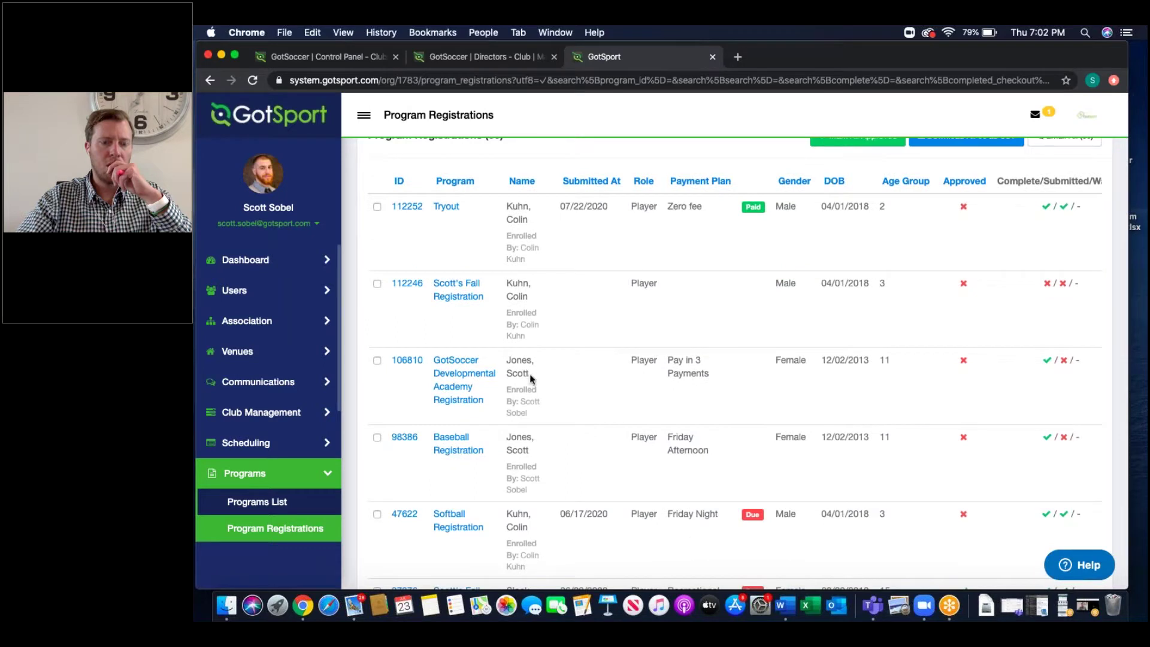
pyautogui.moveTo(528, 377); pyautogui.dragTo(506, 358)
pyautogui.moveTo(531, 419); pyautogui.dragTo(506, 398)
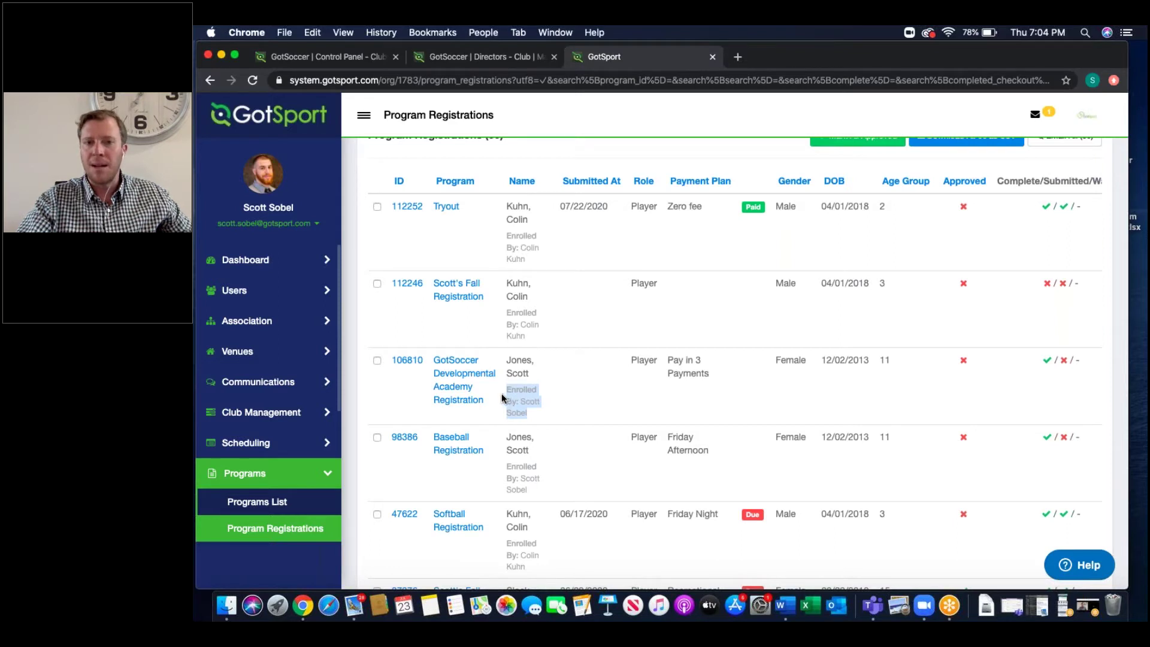
pyautogui.click(254, 482)
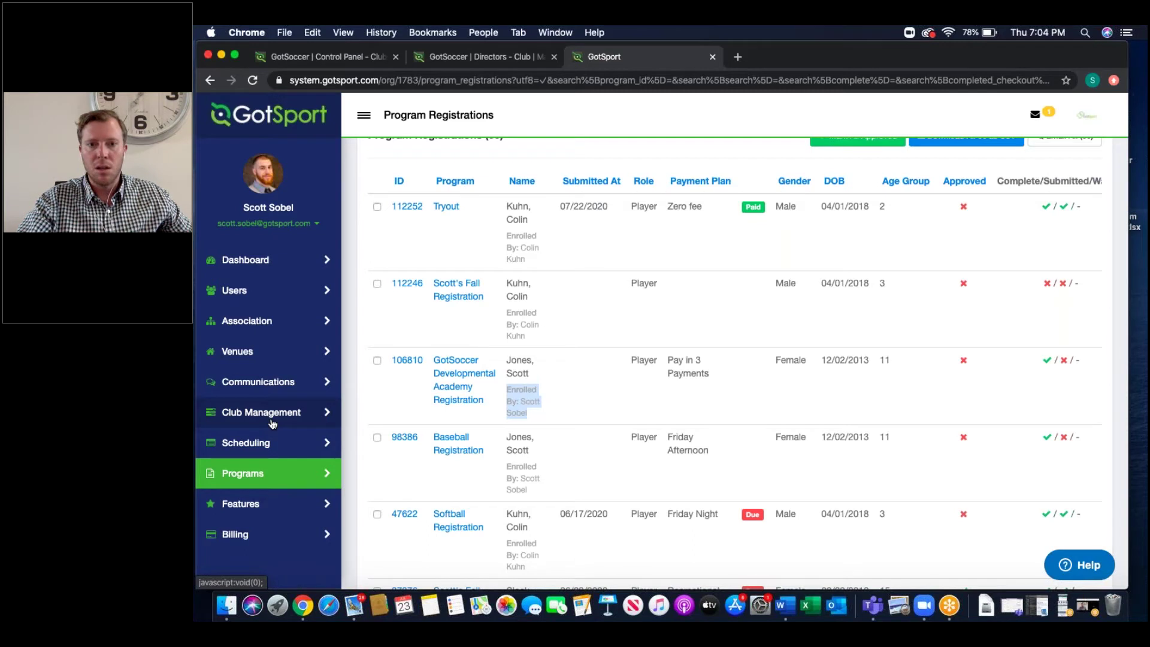
# Step: Filter the Players list to Player Photo Is Not Uploaded, showing 90 players
pyautogui.click(272, 424)
pyautogui.scroll(-1, 246, 526)
pyautogui.click(244, 517)
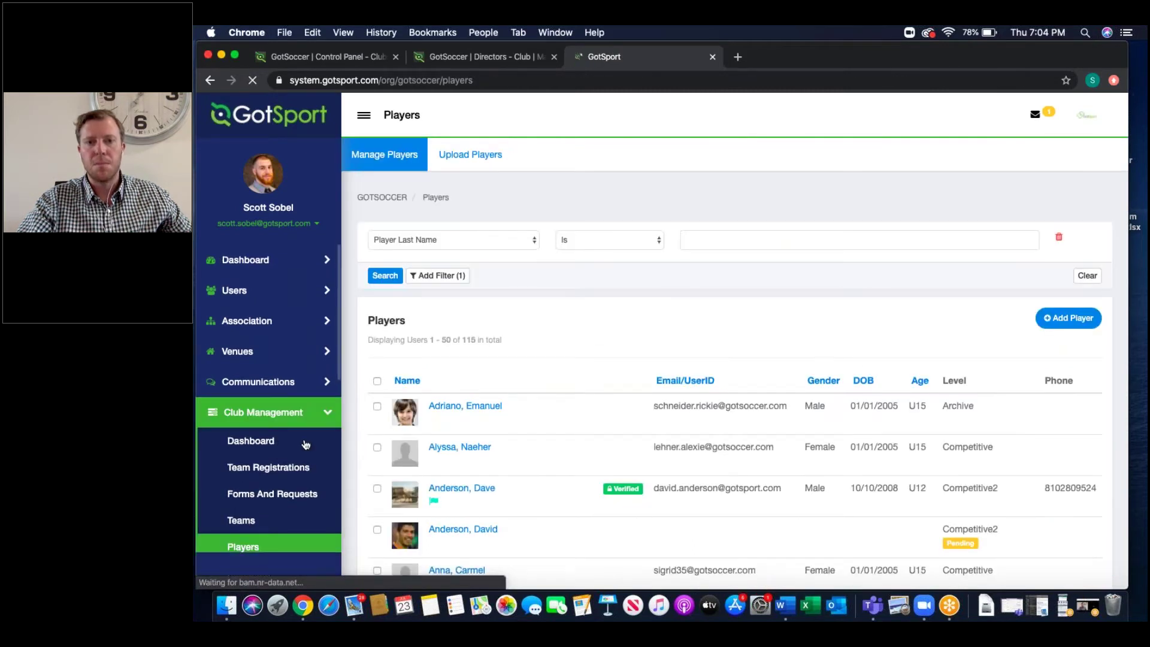
pyautogui.click(432, 238)
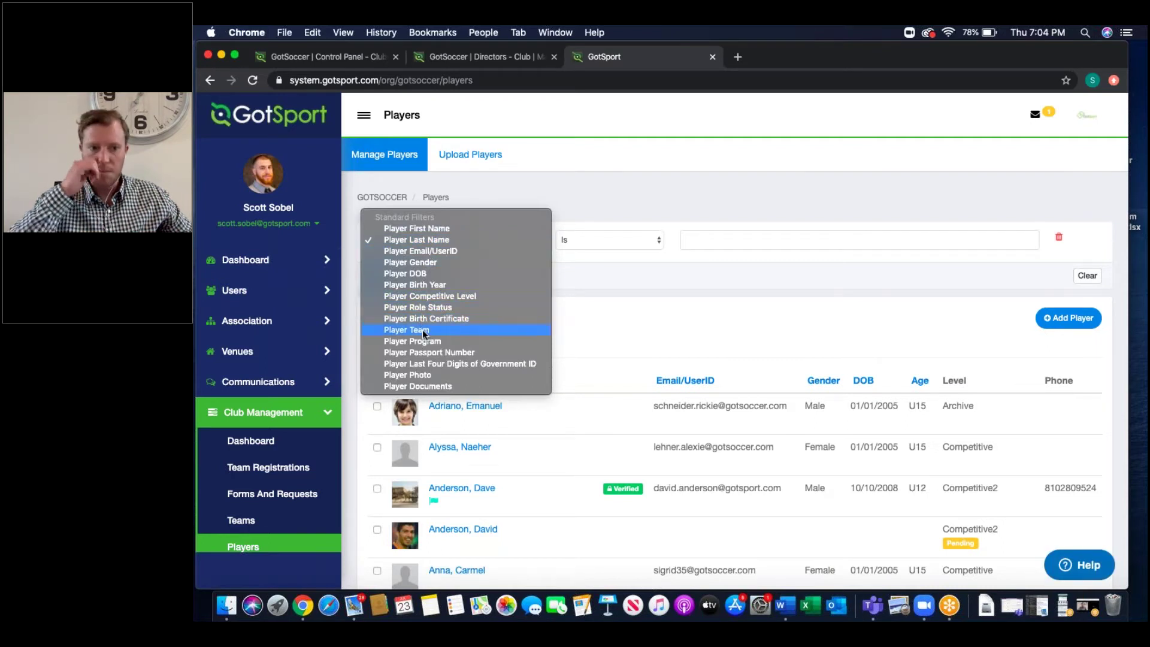
pyautogui.click(422, 376)
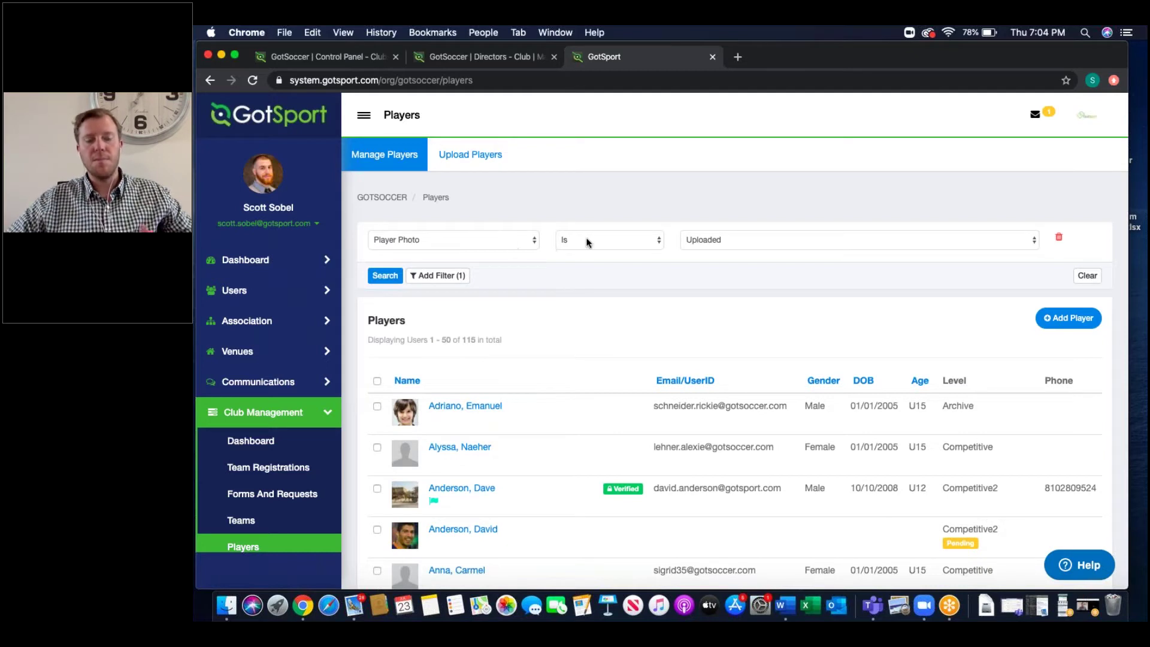
pyautogui.click(687, 240)
pyautogui.click(610, 242)
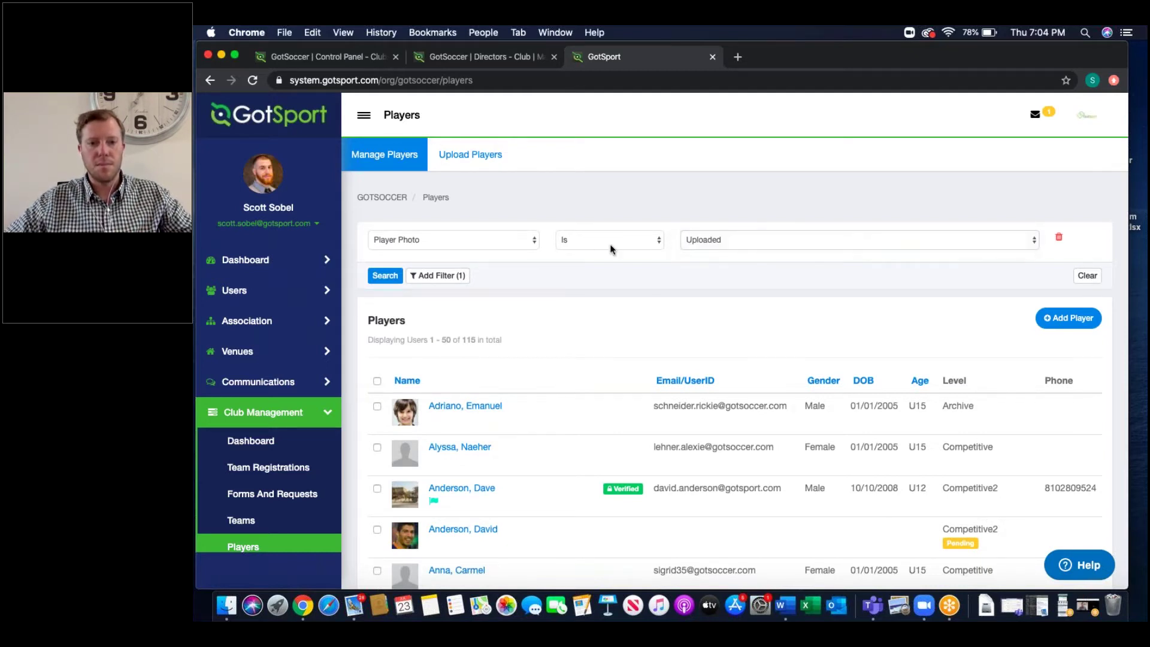
pyautogui.click(609, 243)
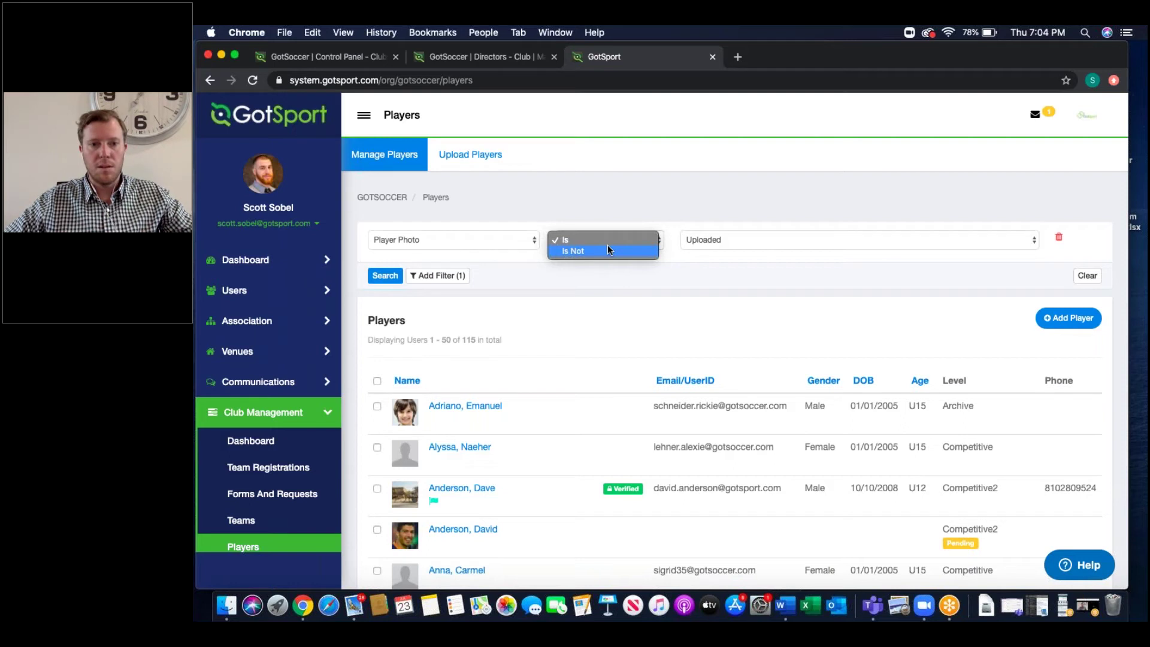
pyautogui.click(483, 211)
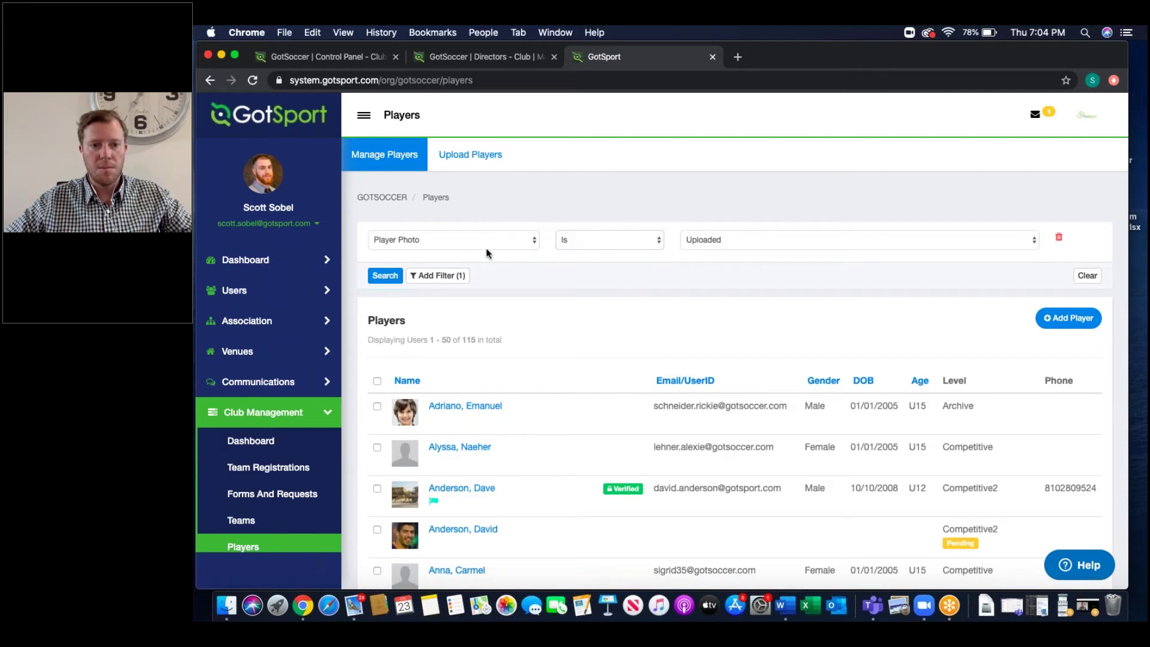
pyautogui.click(577, 238)
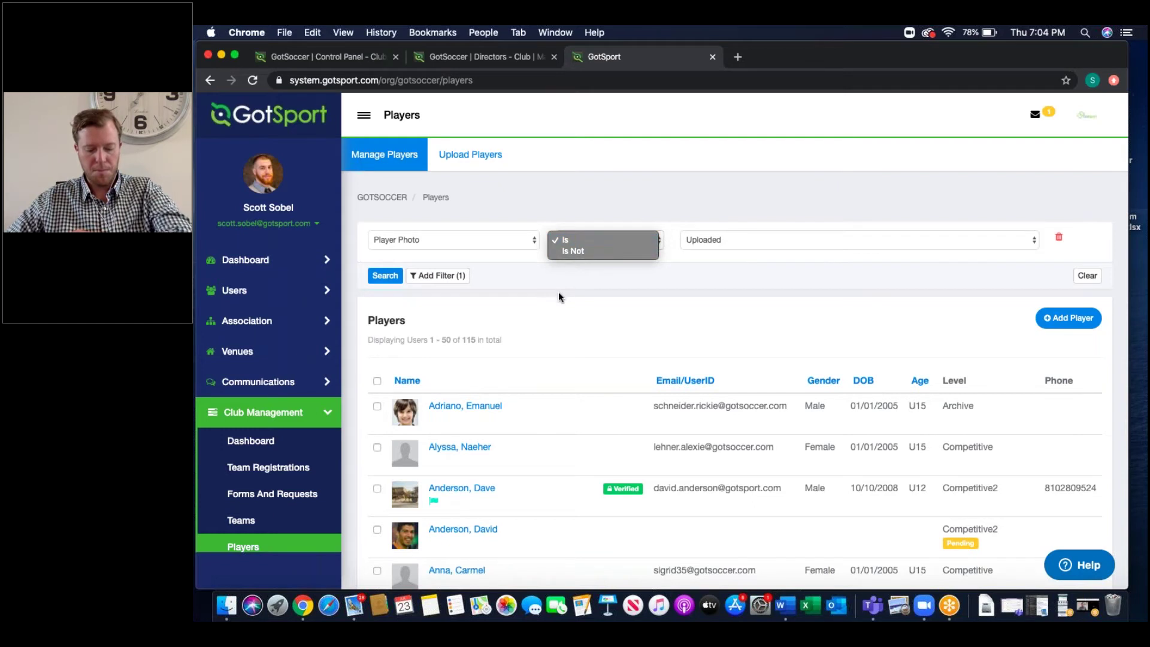
pyautogui.click(570, 251)
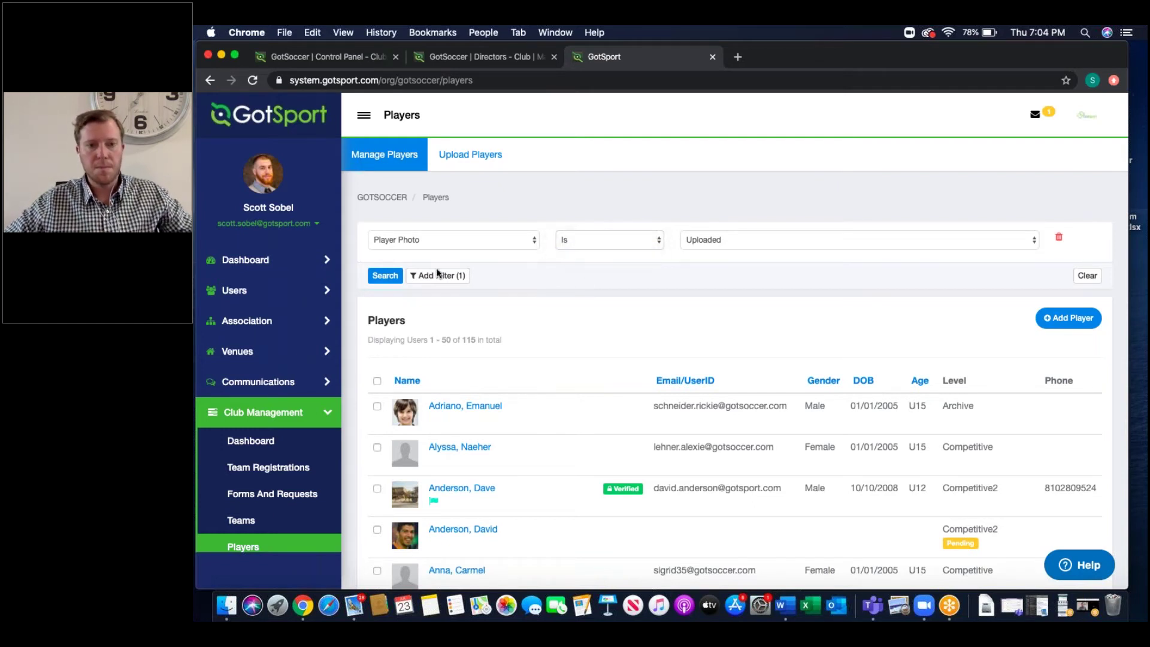
pyautogui.click(376, 276)
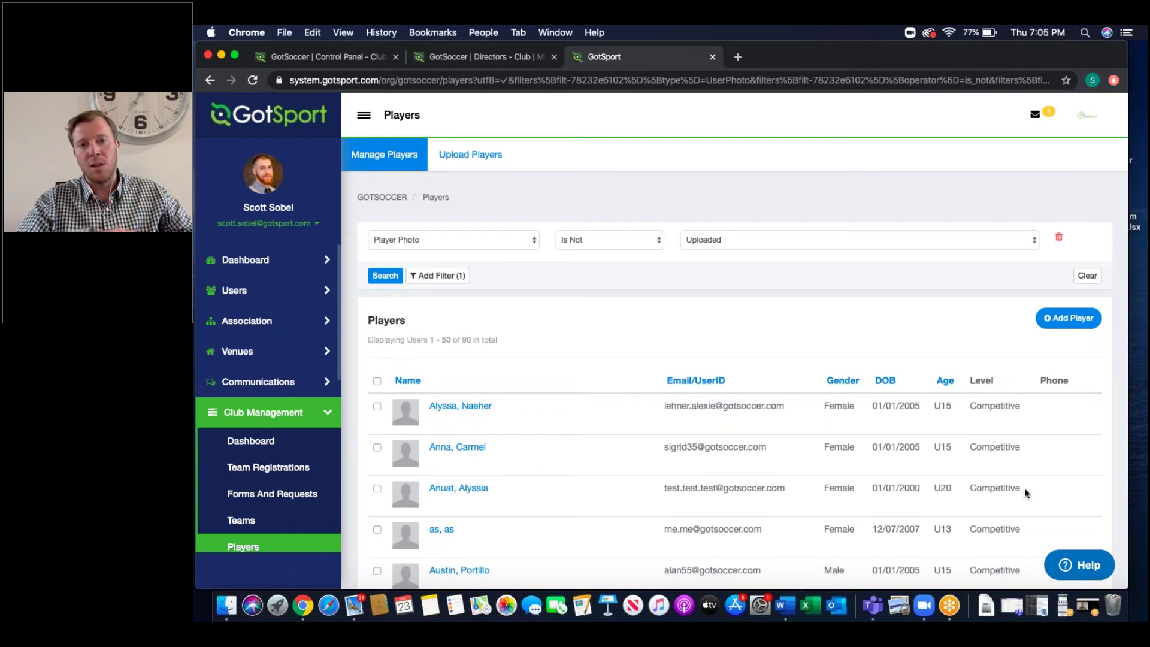
# Step: Hide the browser window to reveal the desktop
pyautogui.click(1085, 608)
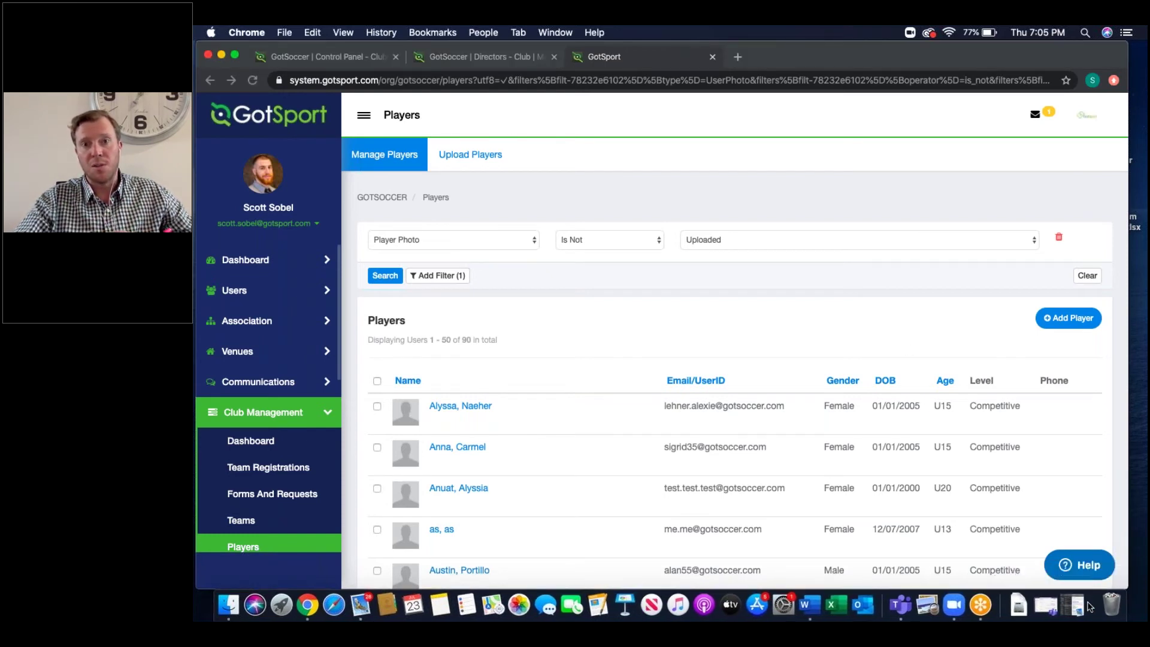
pyautogui.click(916, 192)
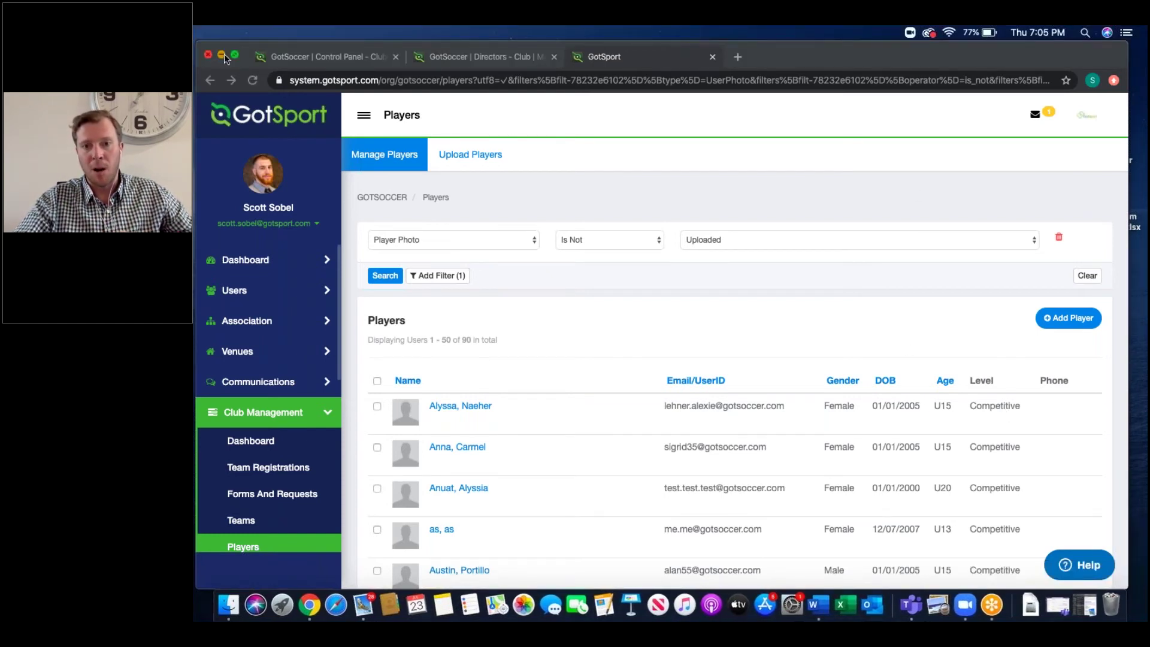
pyautogui.click(223, 54)
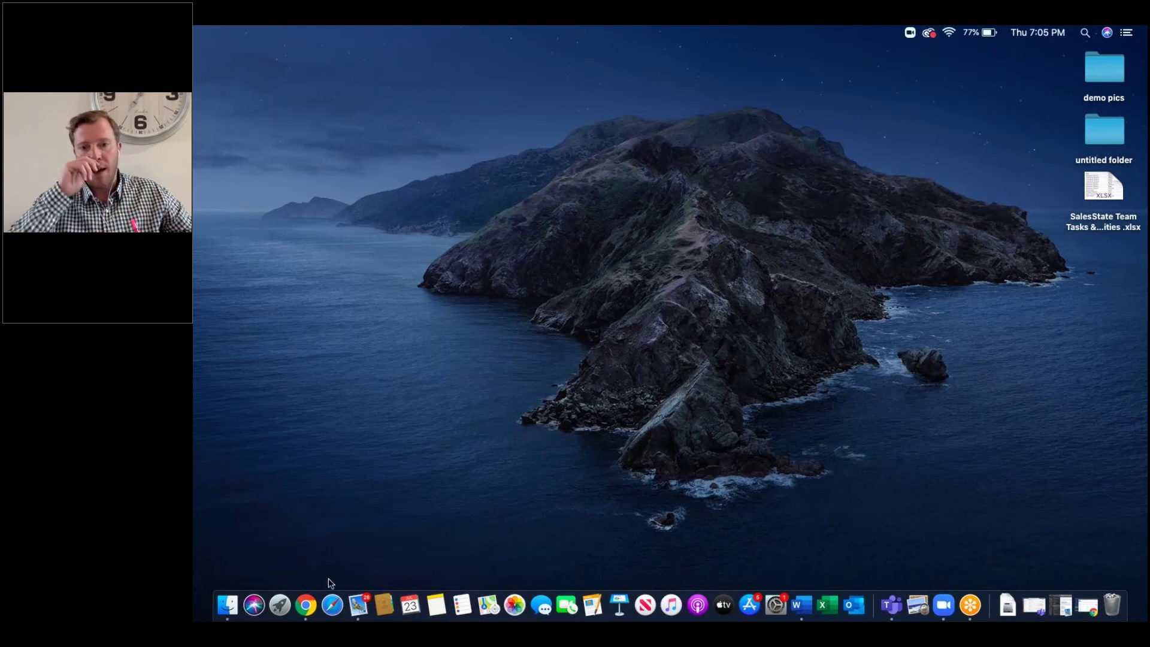
pyautogui.click(307, 606)
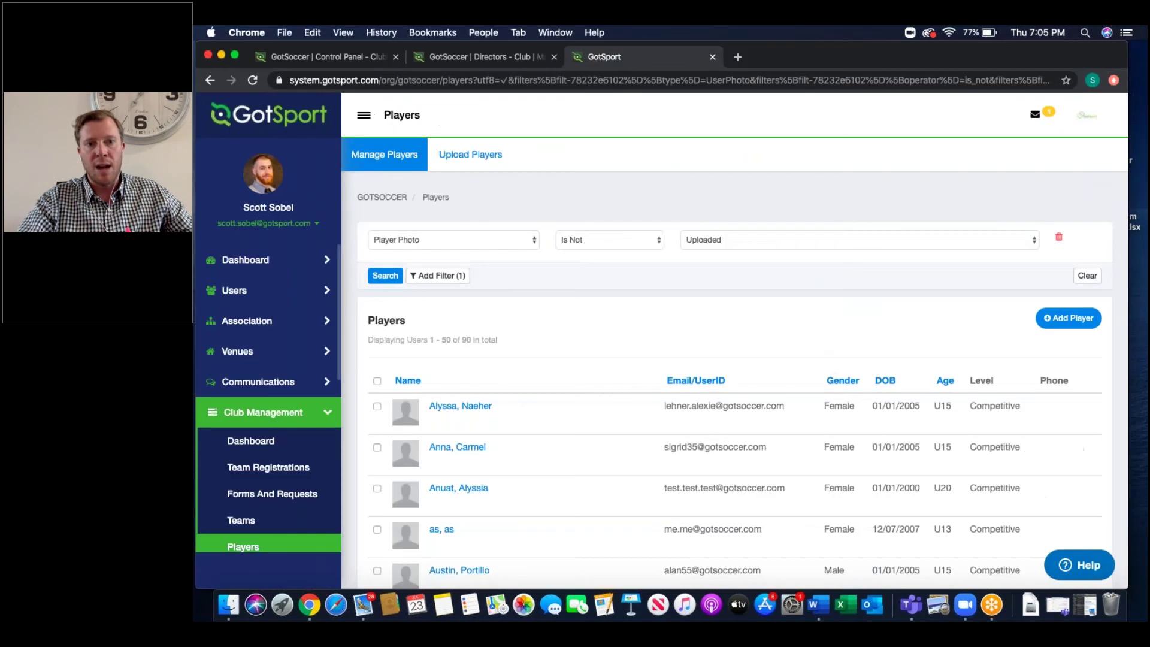